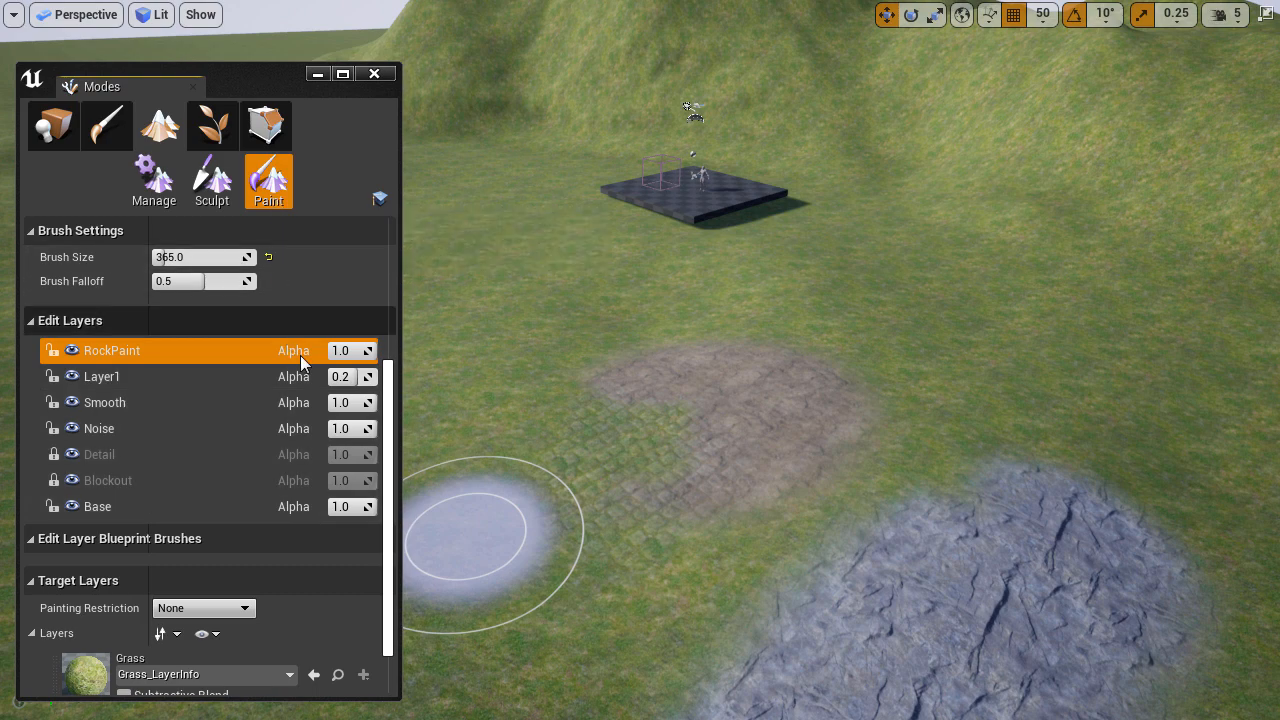
Step: Lower the sculpting alpha of the Layer1 edit layer, trying 0.5 before settling on 0.2
click(190, 388)
click(213, 180)
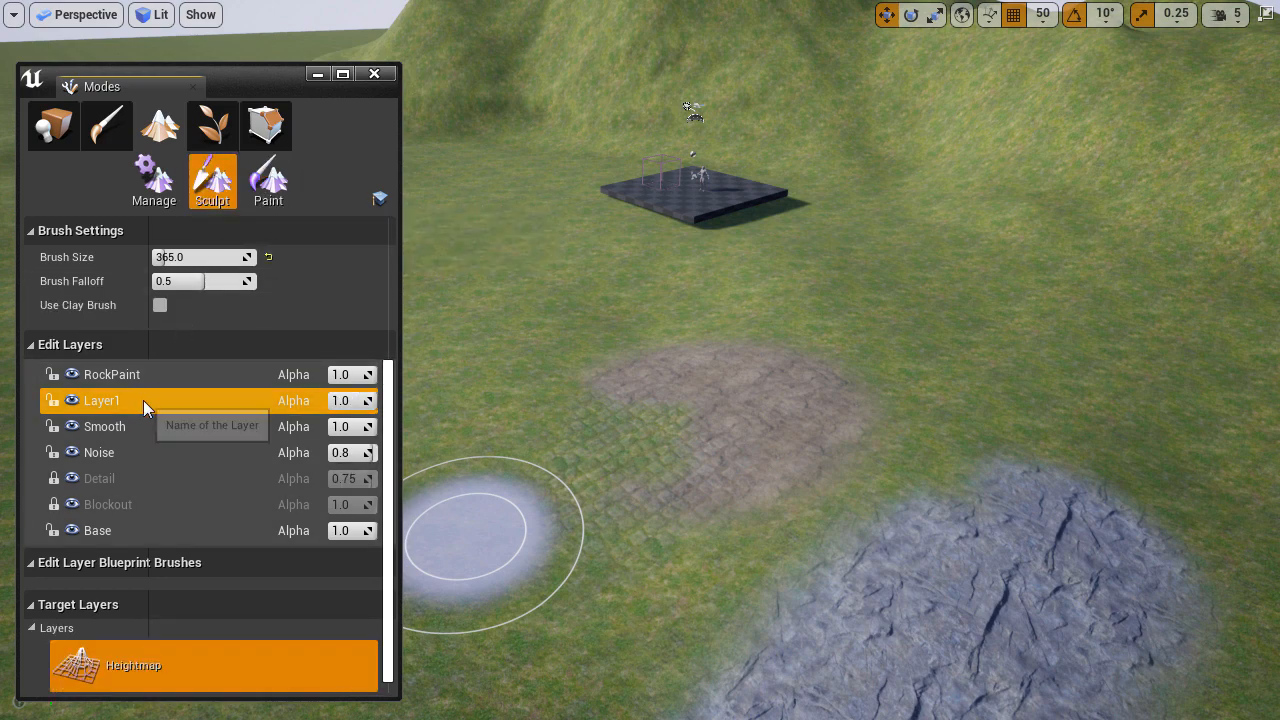
click(345, 401)
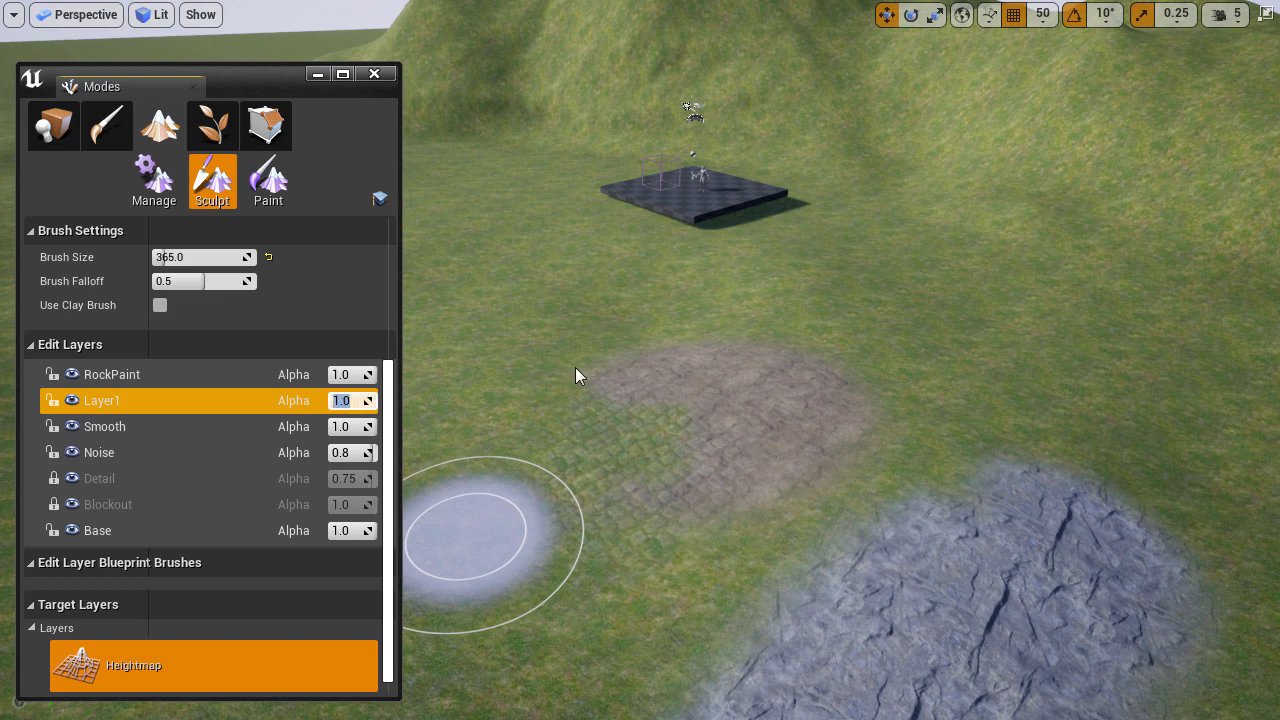
right_drag(665, 337, 720, 245)
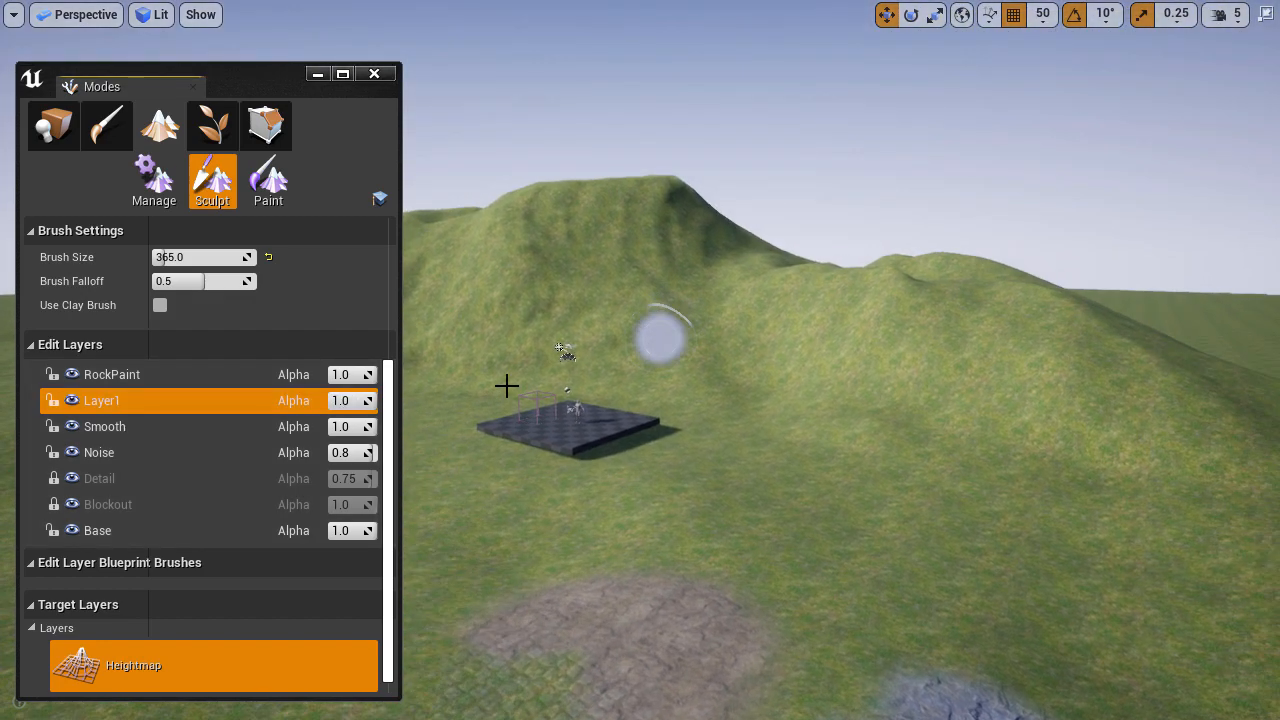
click(345, 401)
text(0.5)
key(Return)
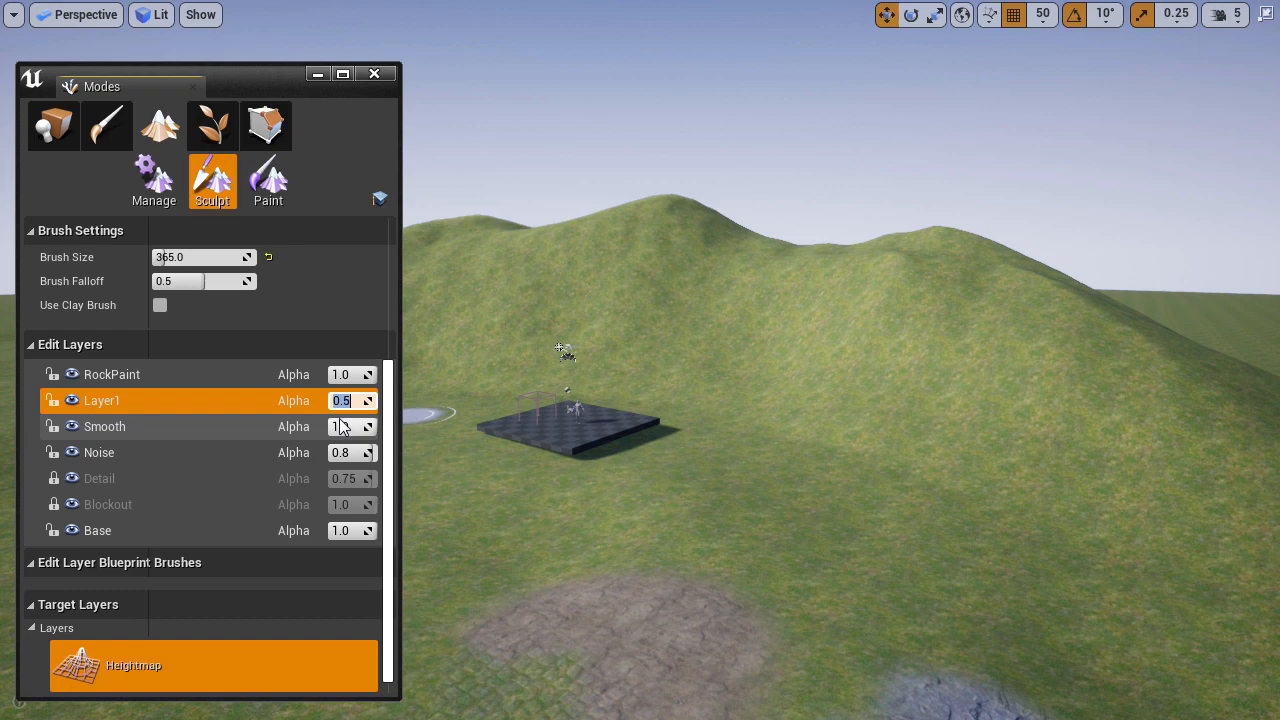
text(0.2)
key(Return)
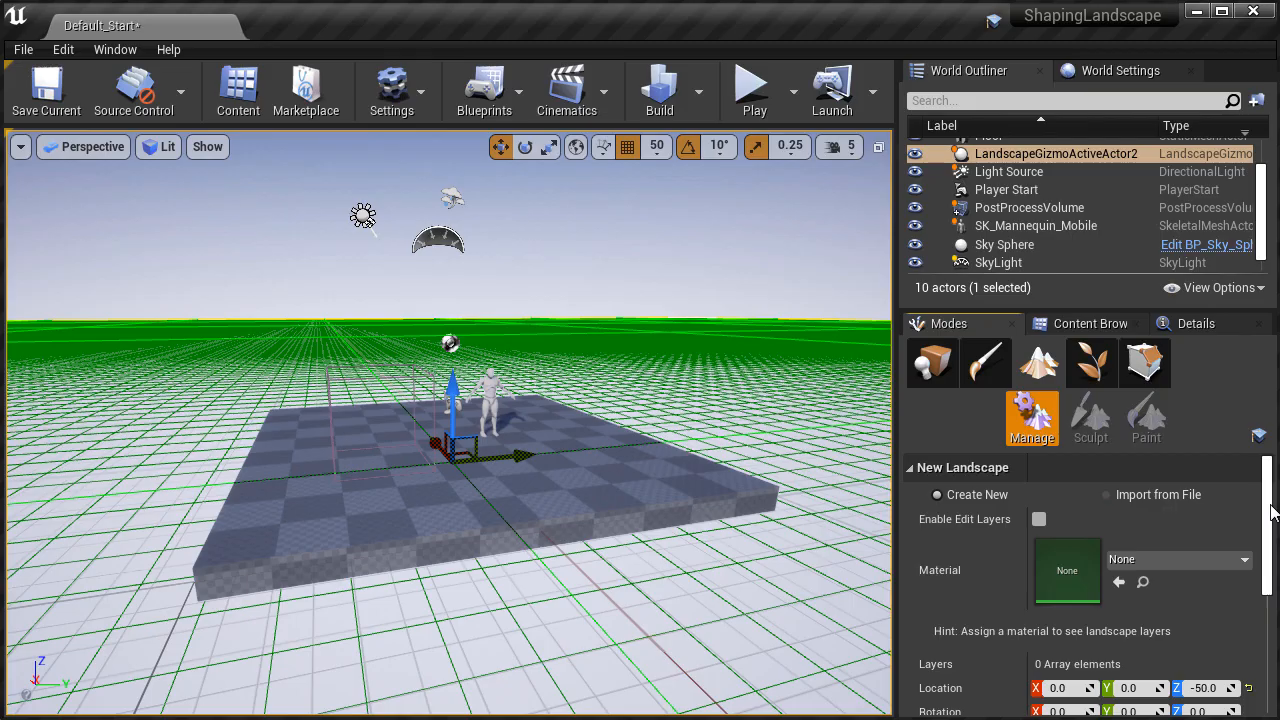
Step: Enable edit layers for the new landscape
click(1039, 519)
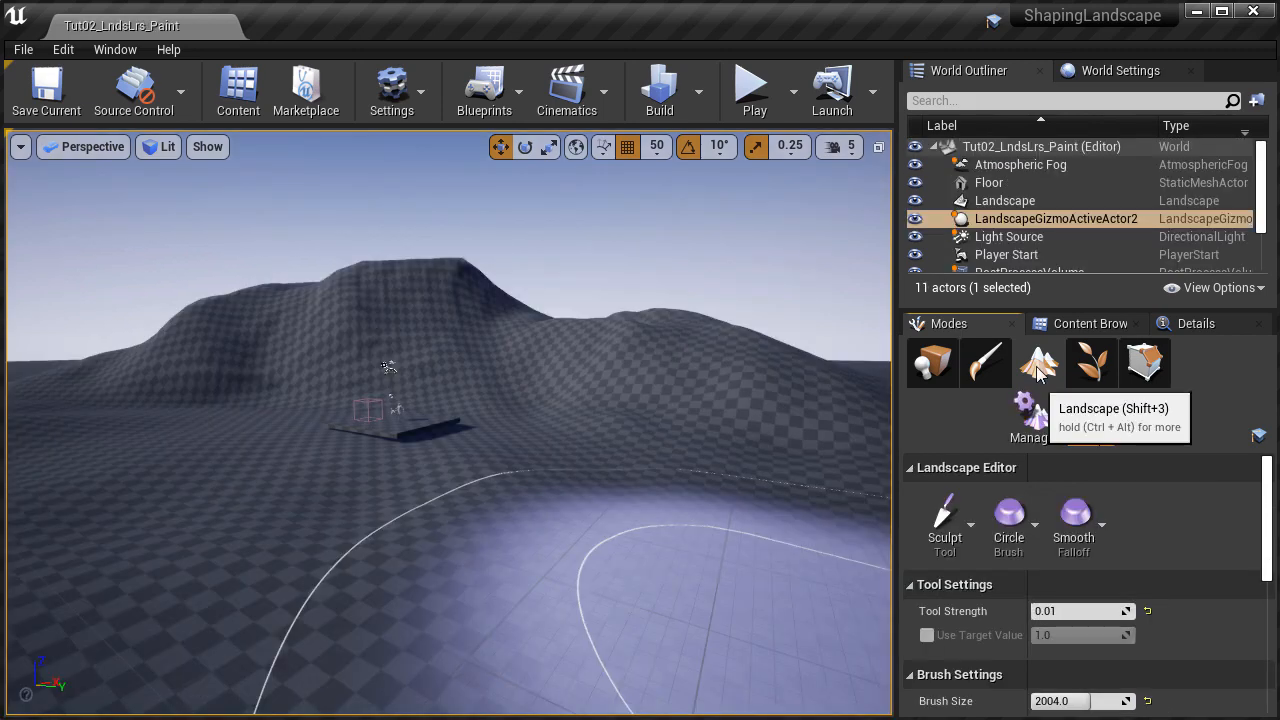
Step: Examine the landscape's edit layers in Sculpt and Paint modes, down to the target layers, and return to actor placement mode
click(1090, 425)
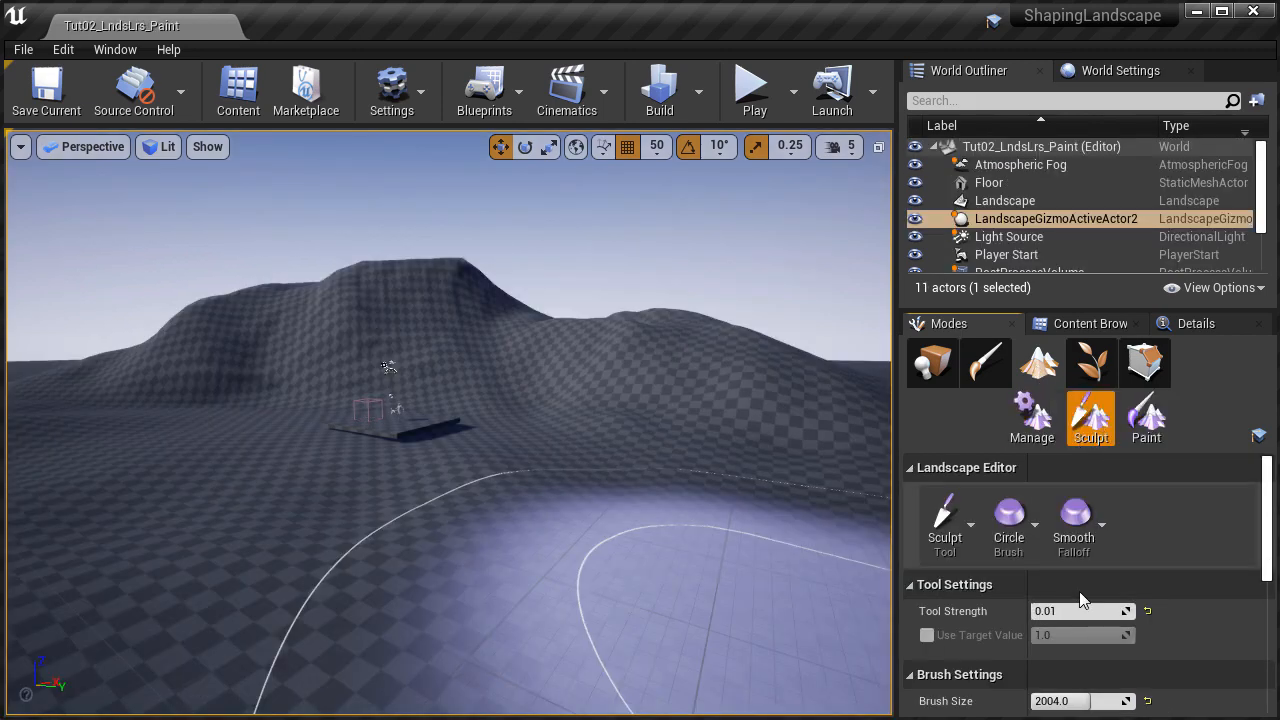
scroll(1088, 595, down, 10)
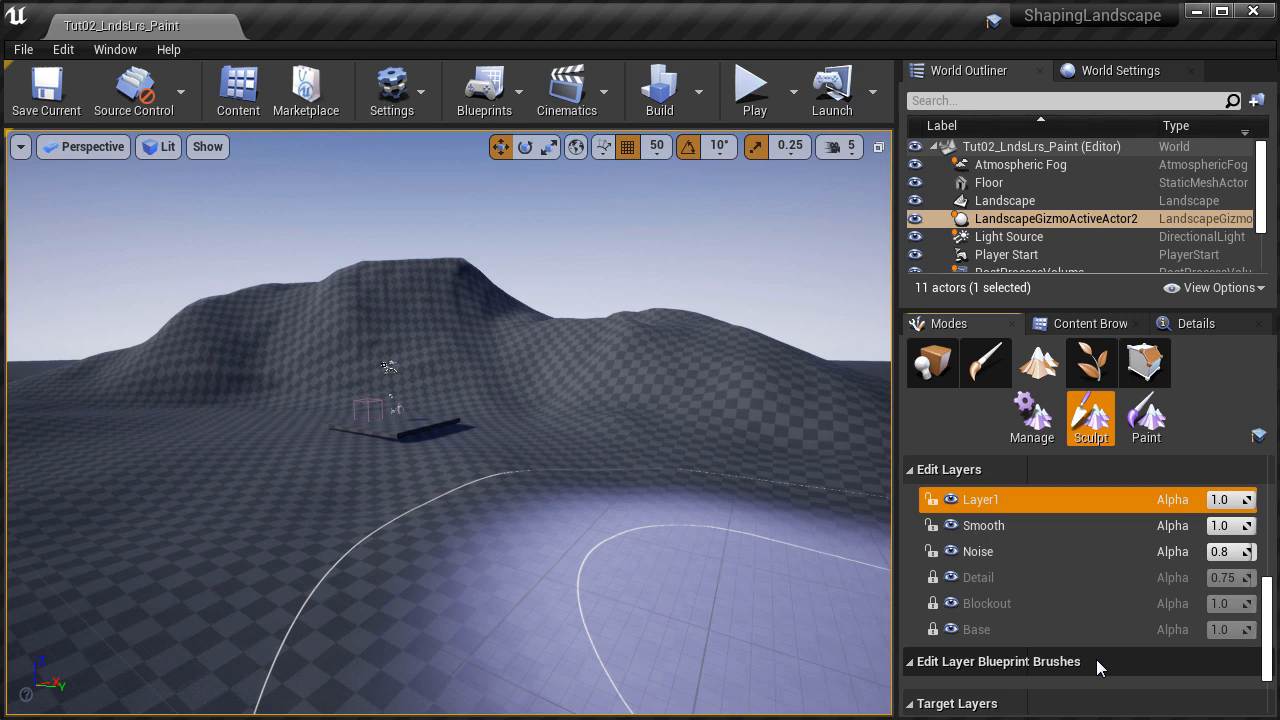
click(1158, 434)
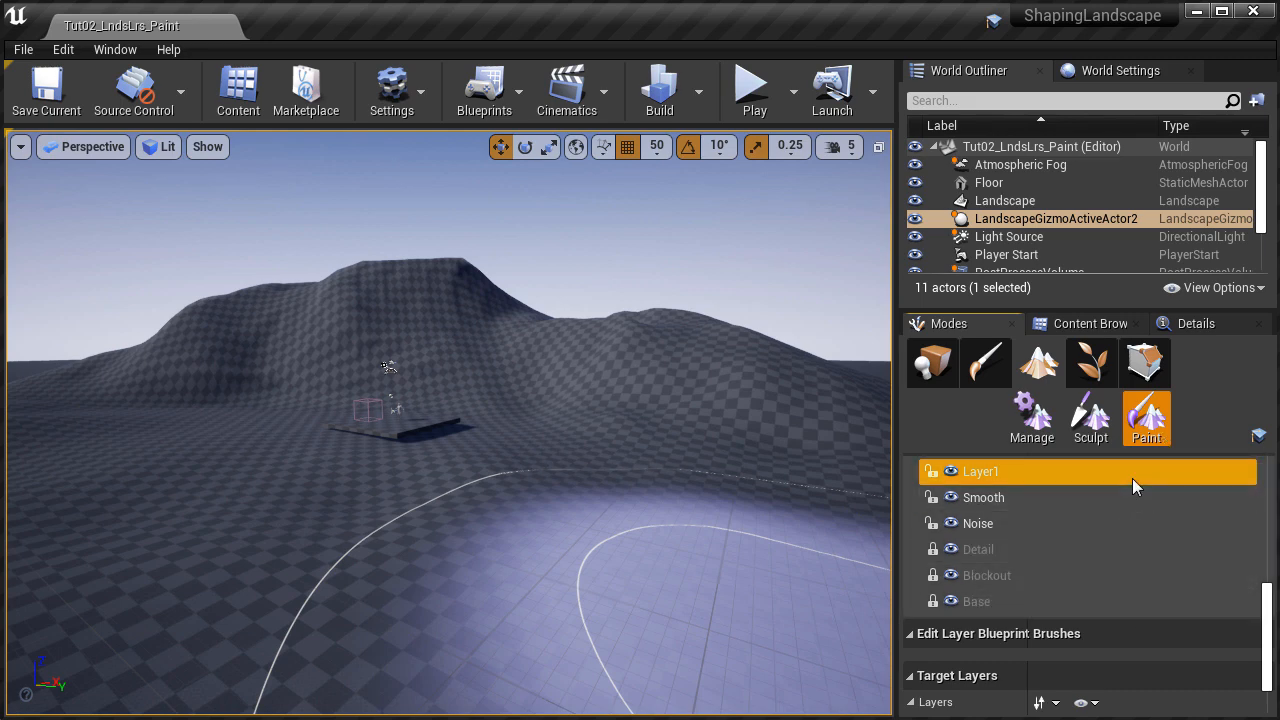
key(shift+1)
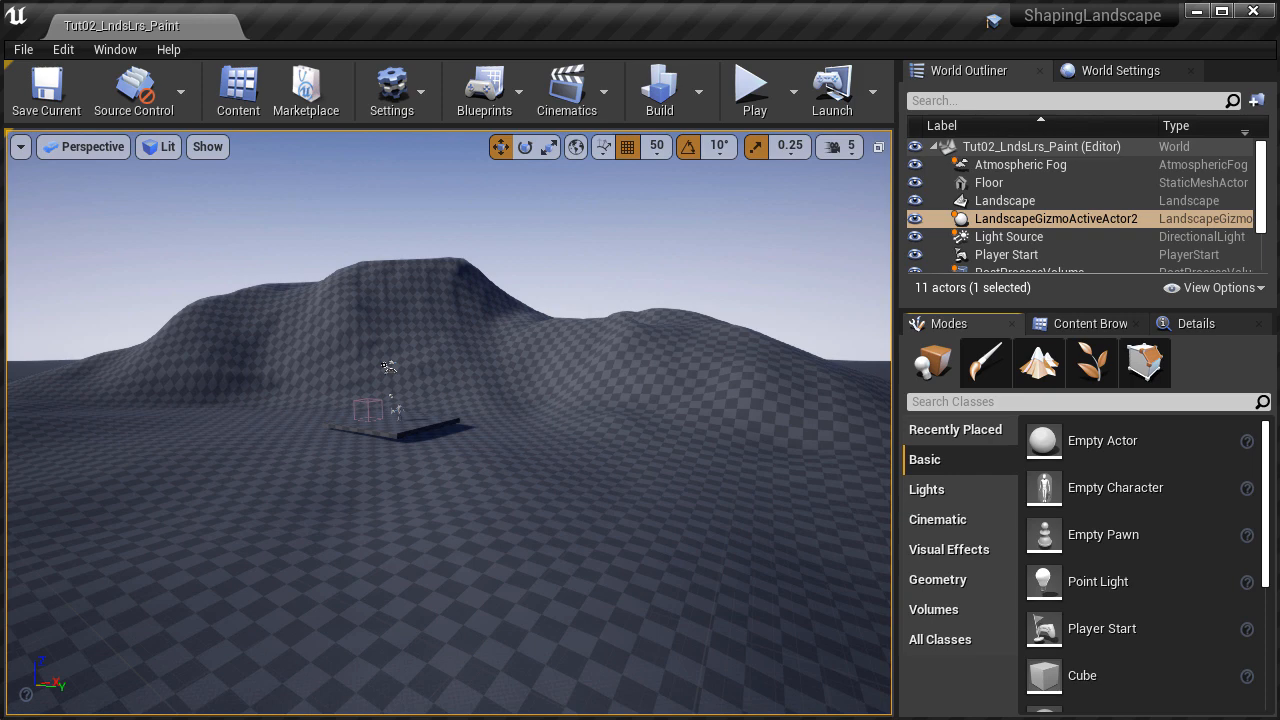
click(1038, 365)
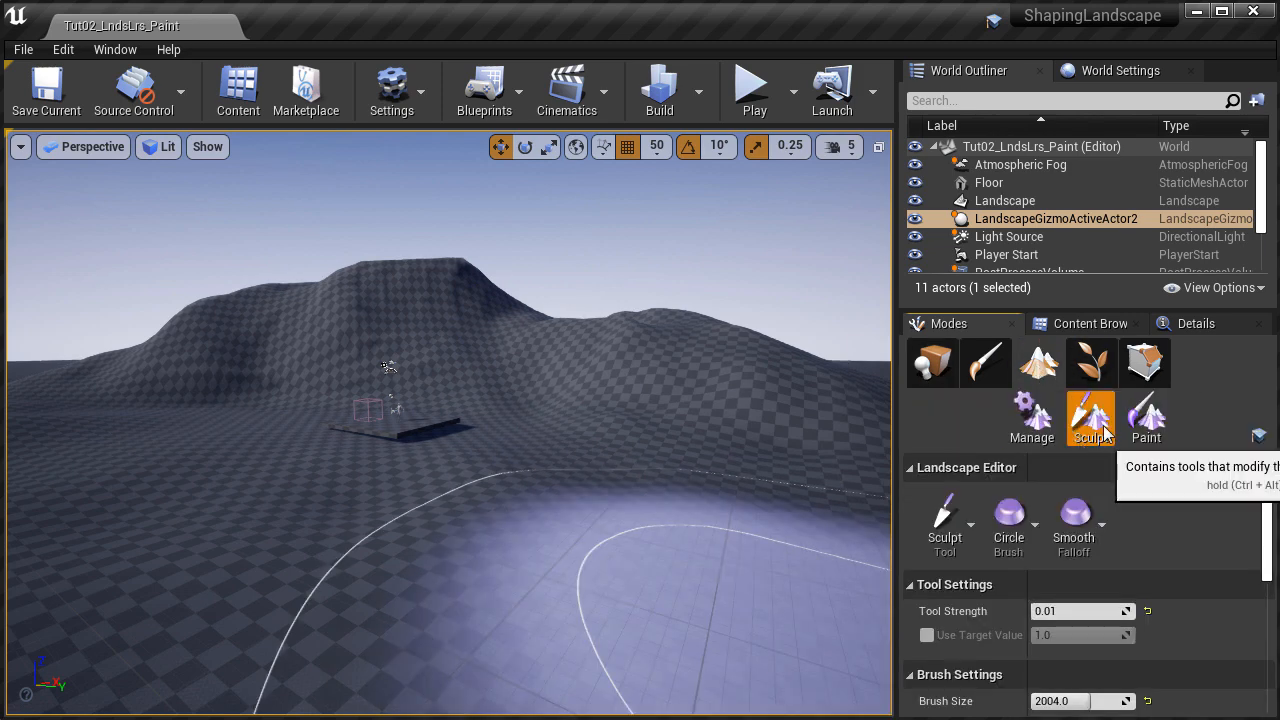
scroll(1082, 595, down, 8)
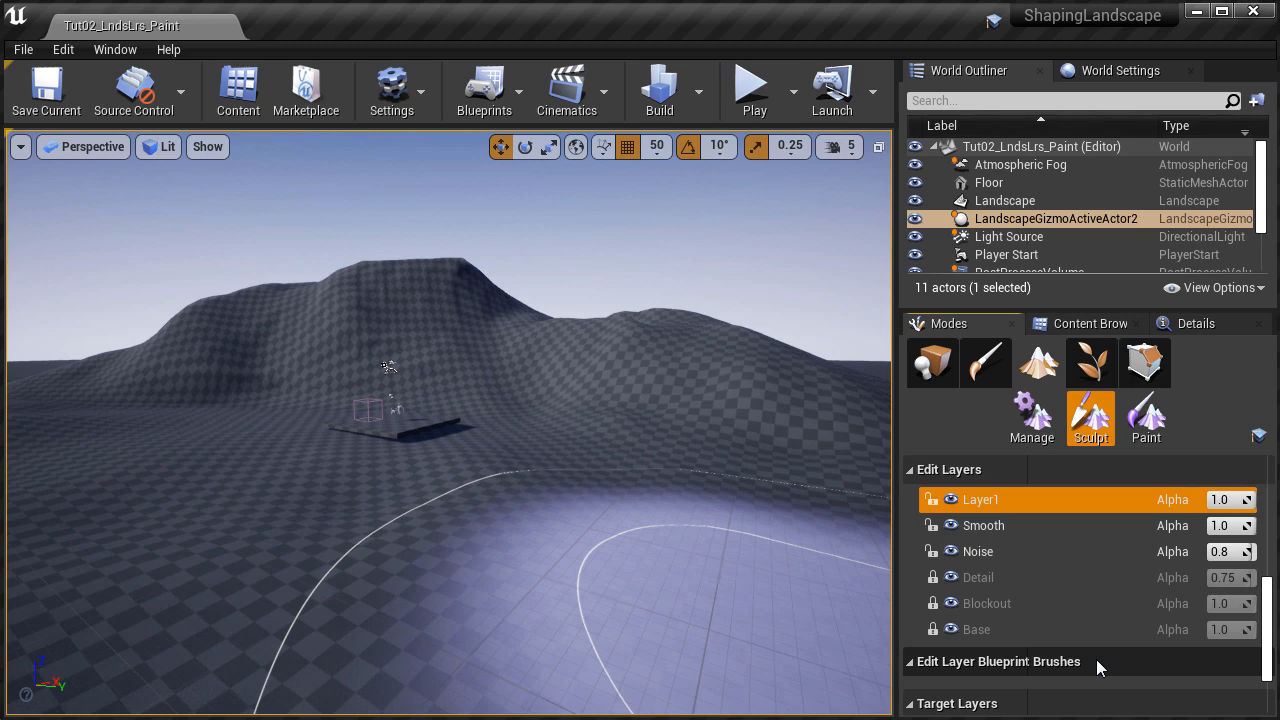
click(1158, 432)
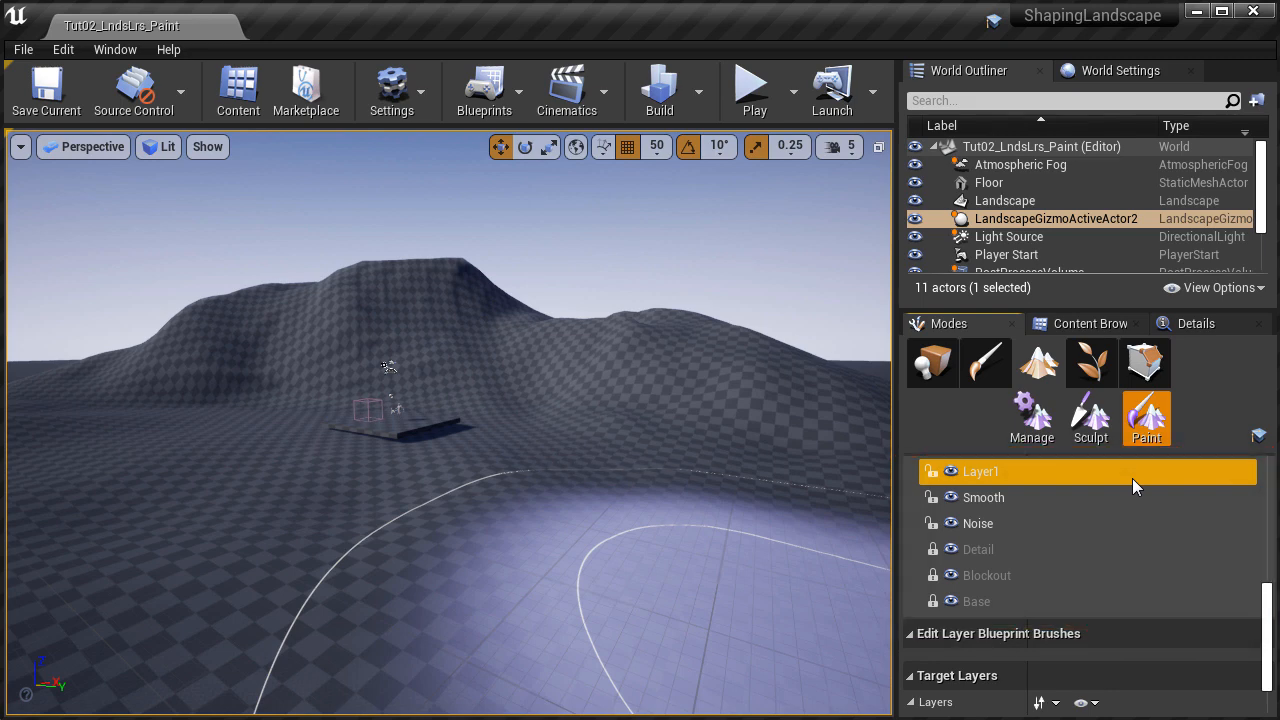
scroll(1148, 650, down, 1)
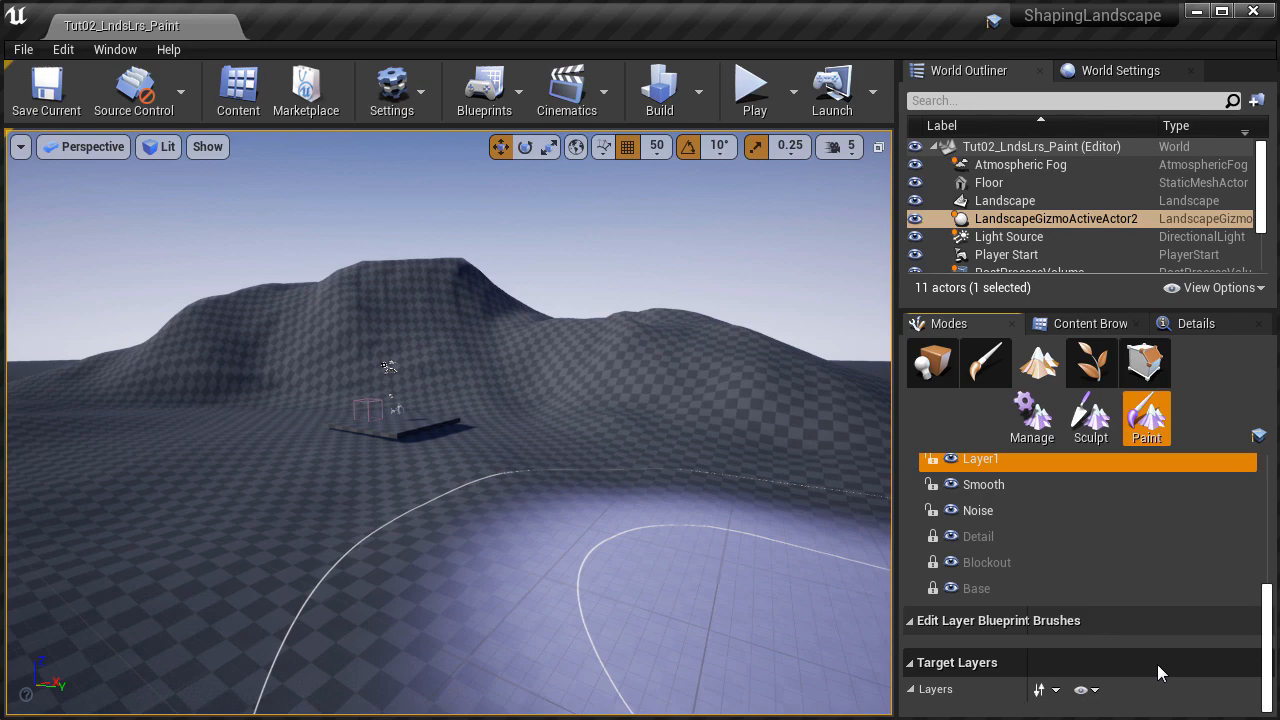
mouse_move(454, 526)
right_down()
mouse_move(450, 564)
mouse_move(446, 546)
mouse_move(577, 483)
right_up()
key(e)
key(shift+1)
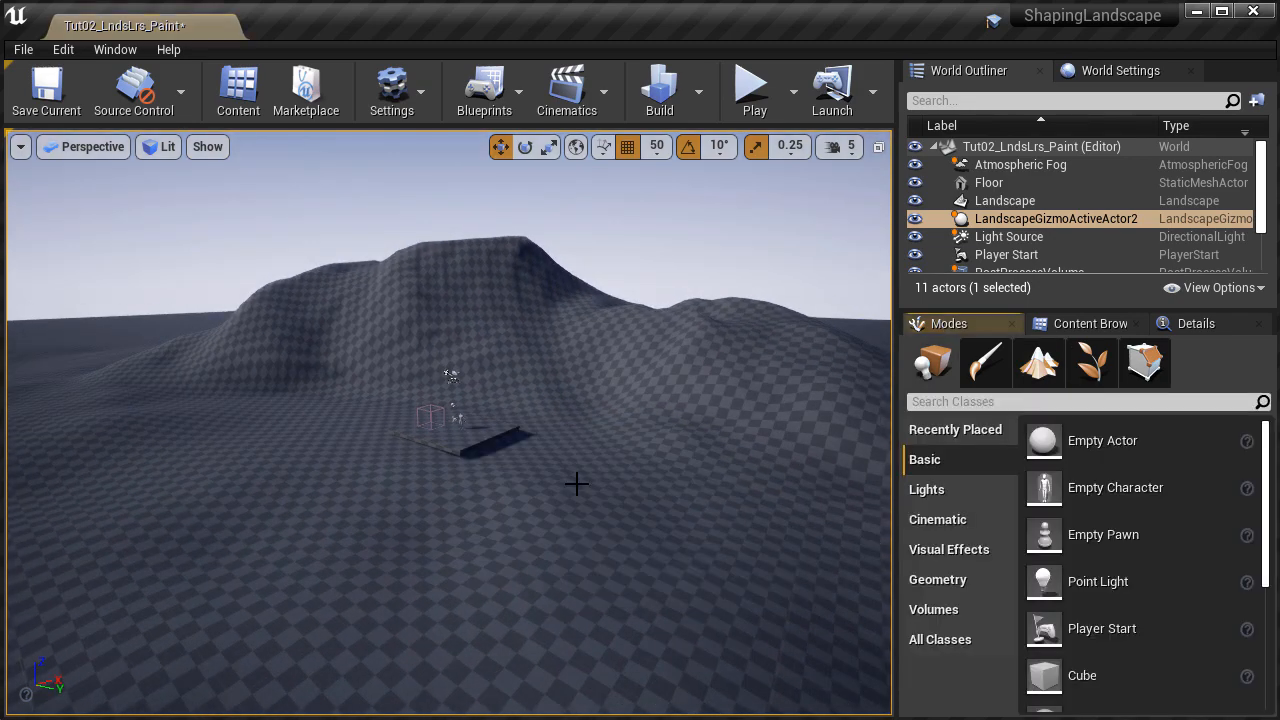
Step: Show a second Content Browser and open the M_LNDS_PaintLayers material from the ShapingTheLandscape Materials folder
click(115, 49)
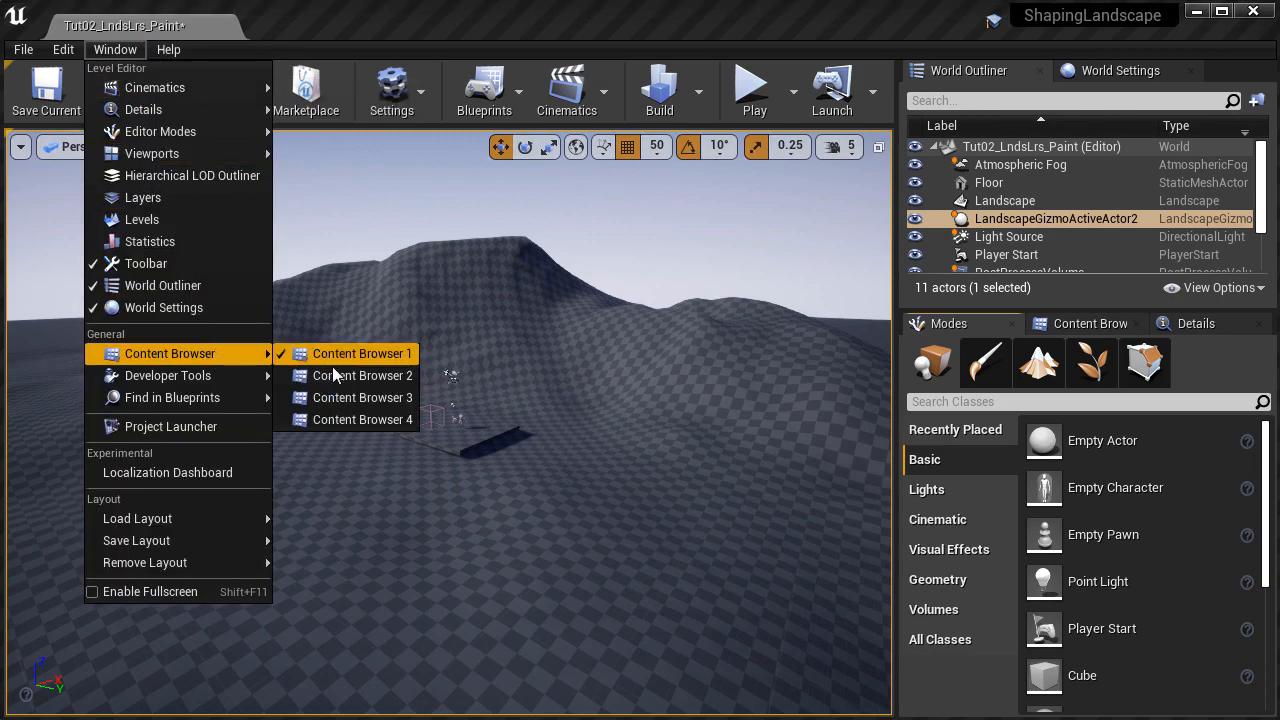
click(336, 369)
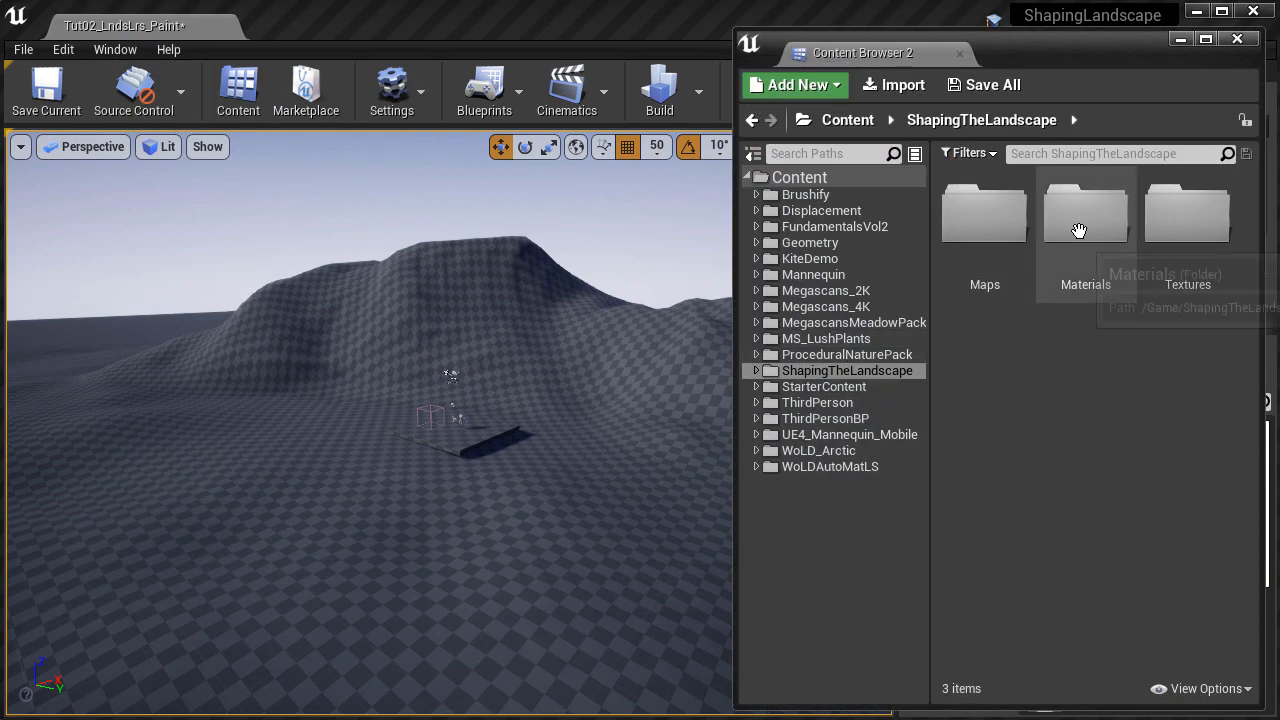
click(1089, 222)
double_click(1089, 222)
scroll(1105, 340, down, 5)
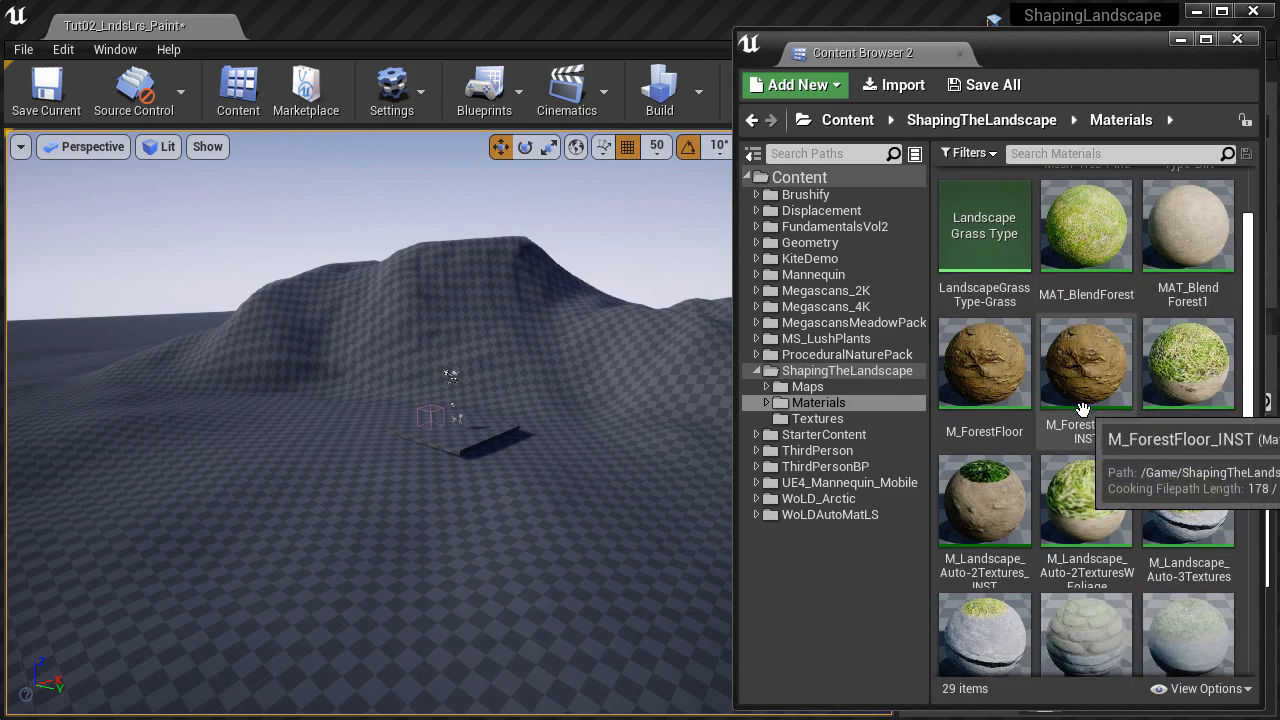
scroll(1086, 427, down, 4)
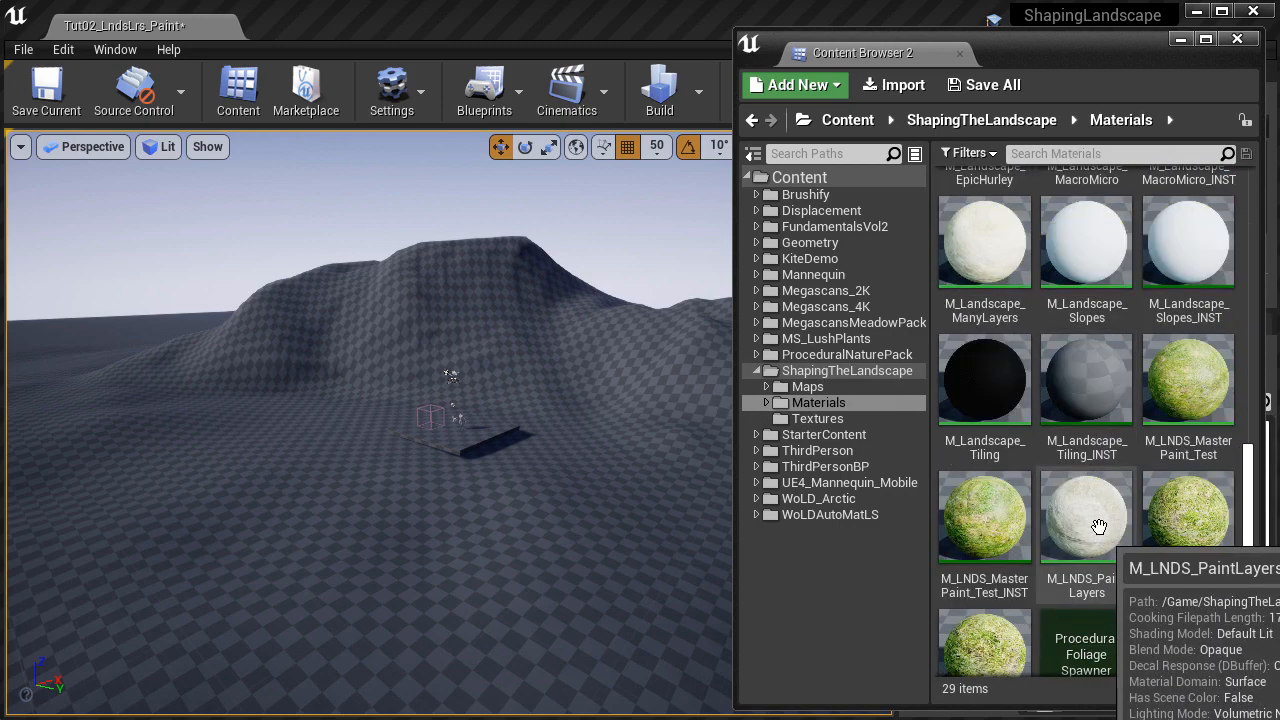
click(1098, 527)
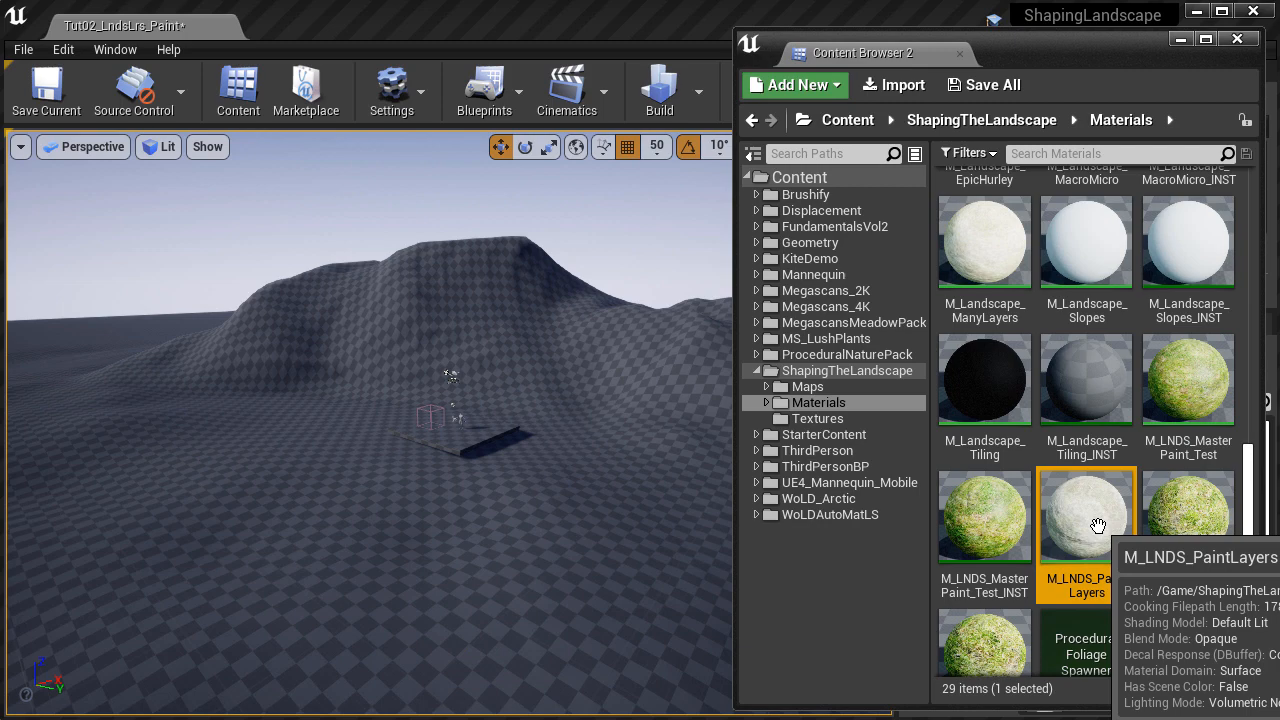
double_click(1098, 527)
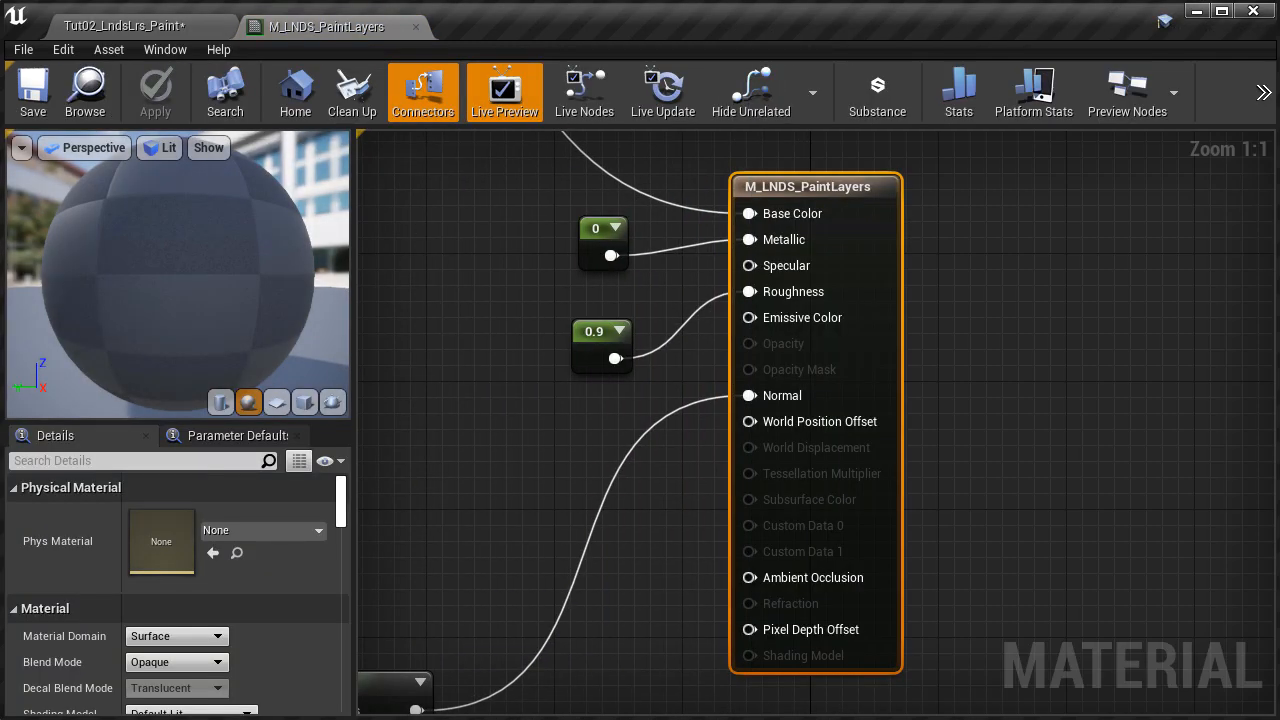
Step: Trace the material graph back to the LandscapeCoords node and inspect its mapping settings
right_drag(485, 210, 957, 630)
scroll(828, 409, down, 4)
scroll(956, 627, up, 3)
right_drag(834, 344, 934, 160)
right_drag(917, 521, 1220, 600)
right_drag(766, 300, 1017, 617)
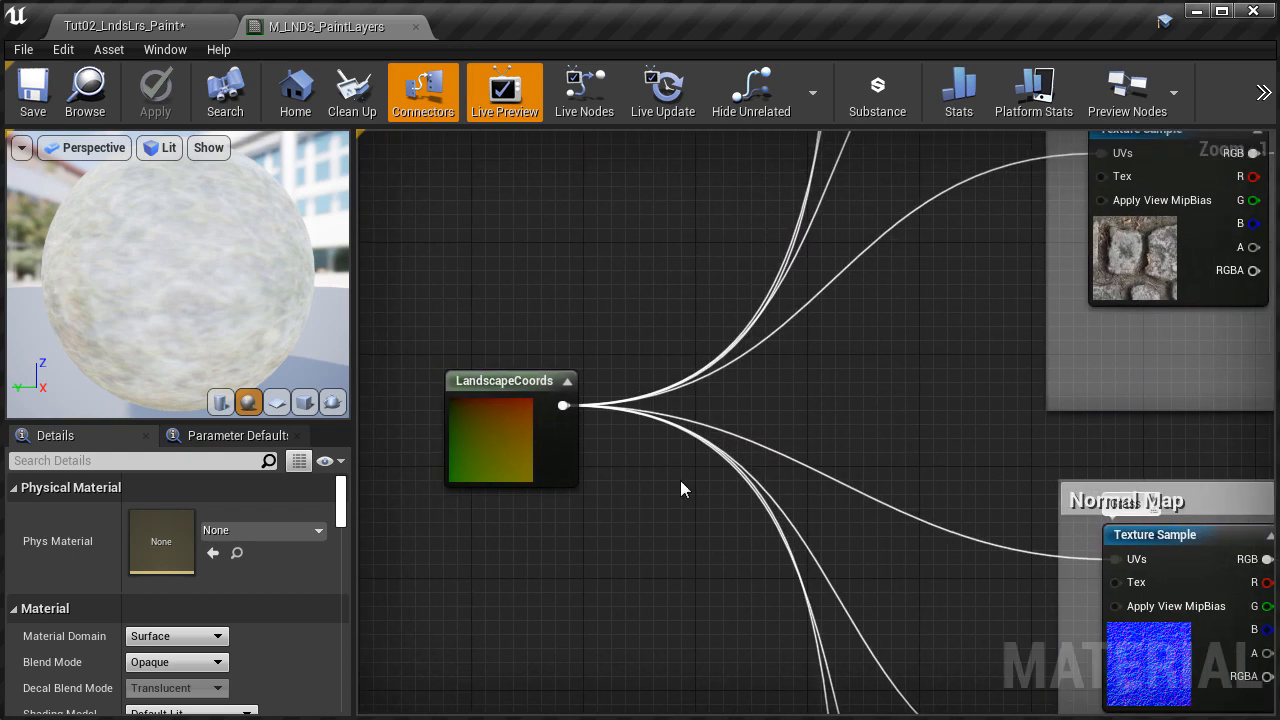
click(566, 457)
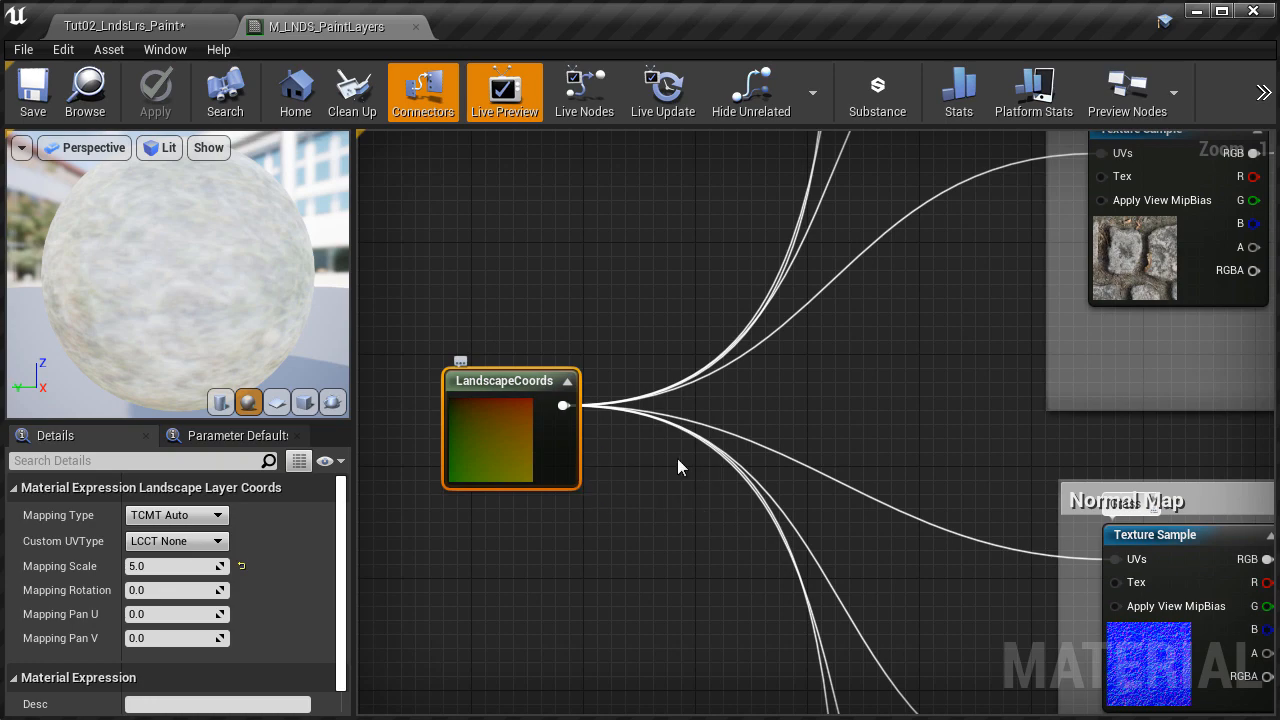
Step: Follow the graph to the two Layer Blend nodes that feed Base Color and Normal of the material output
right_drag(975, 450, 403, 447)
right_drag(819, 427, 547, 694)
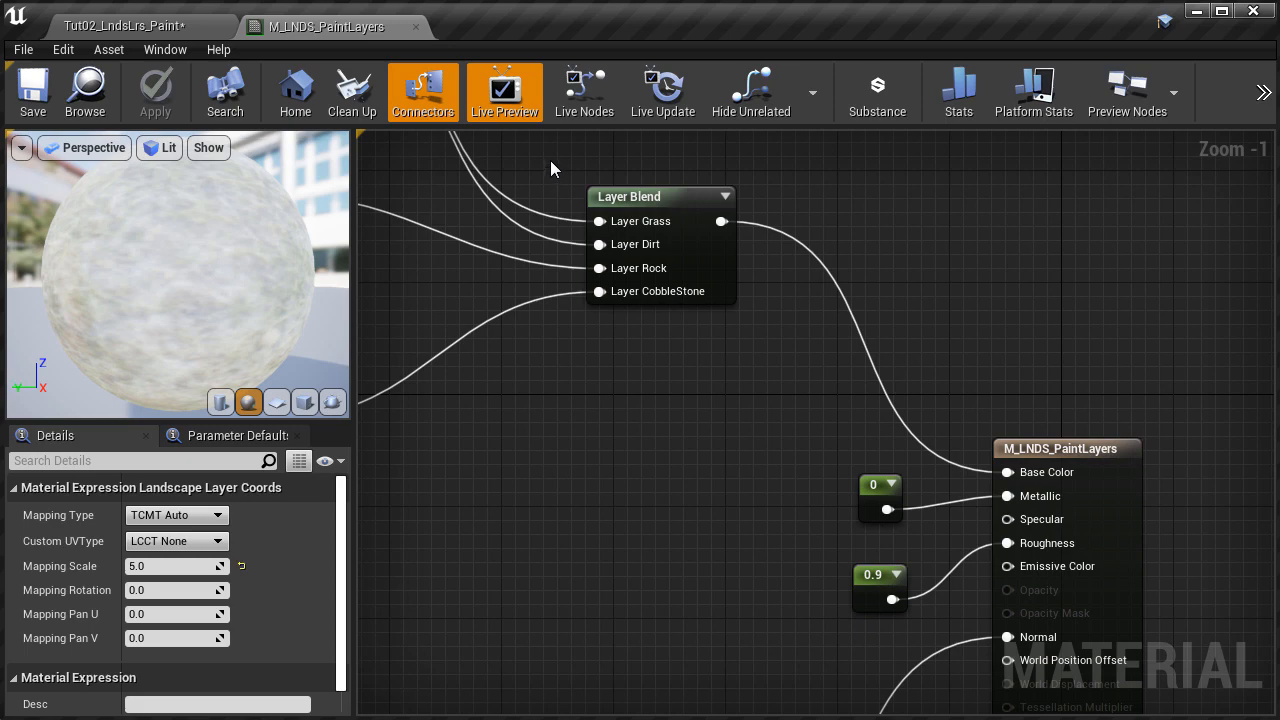
right_drag(693, 585, 699, 126)
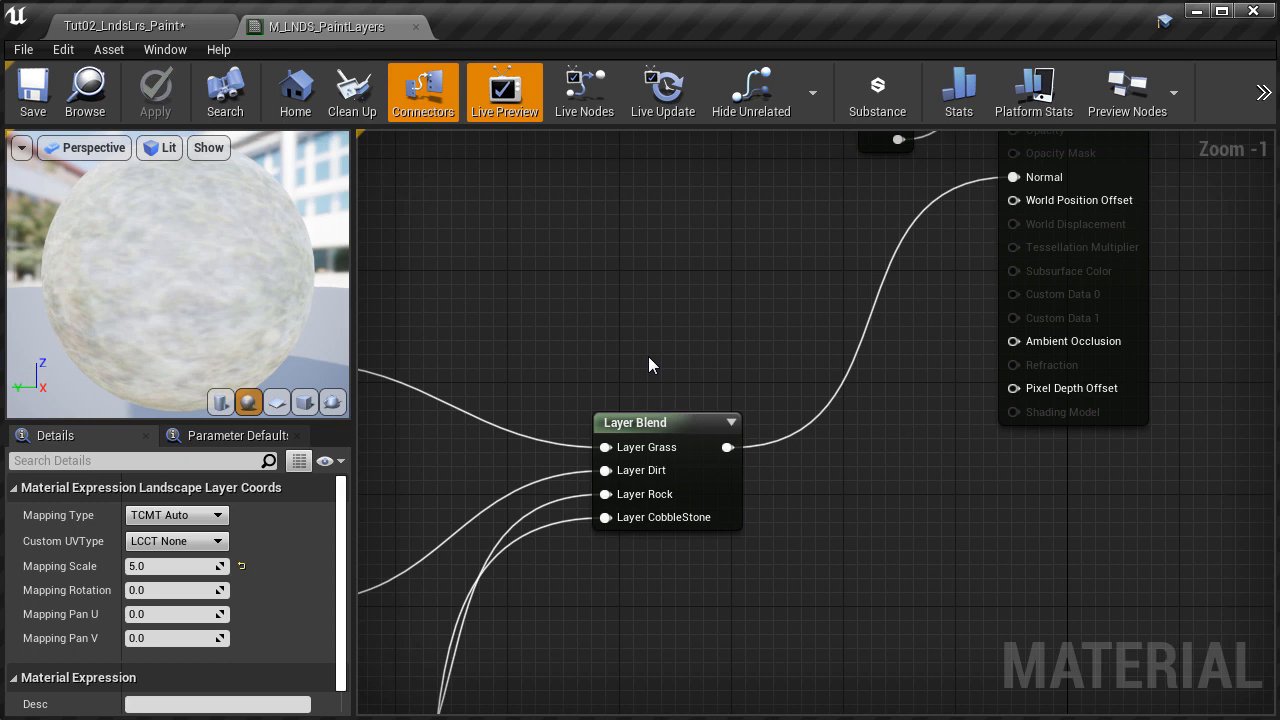
right_drag(648, 356, 510, 630)
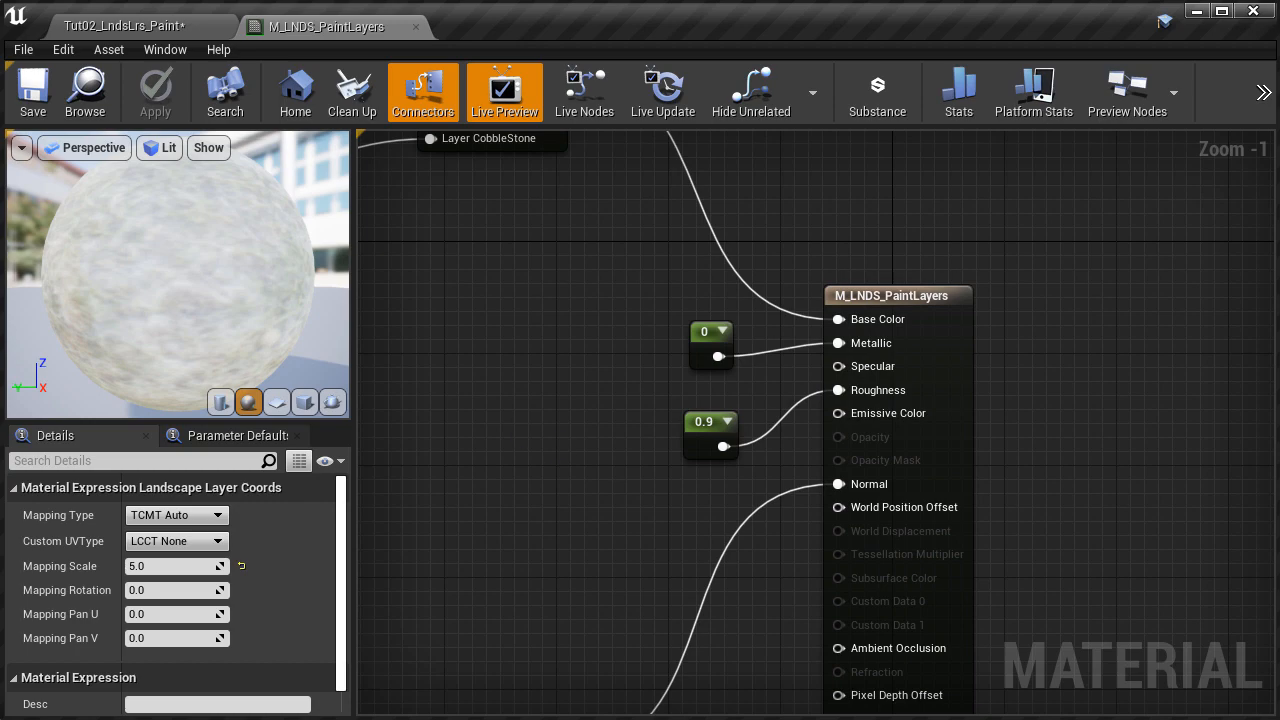
right_drag(563, 437, 625, 392)
scroll(573, 559, down, 2)
scroll(573, 550, down, 1)
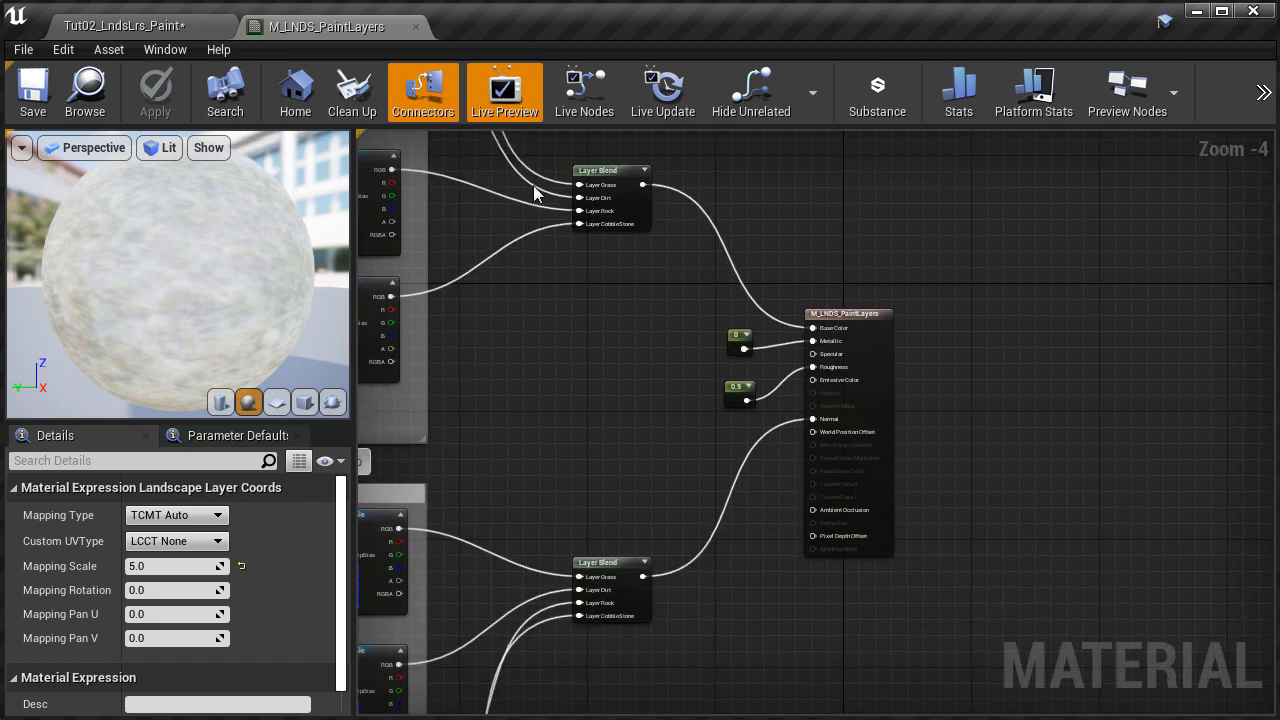
Step: Select both Layer Blend nodes and review the blend type options of the Grass layer, keeping LB Weight Blend
drag(541, 140, 660, 600)
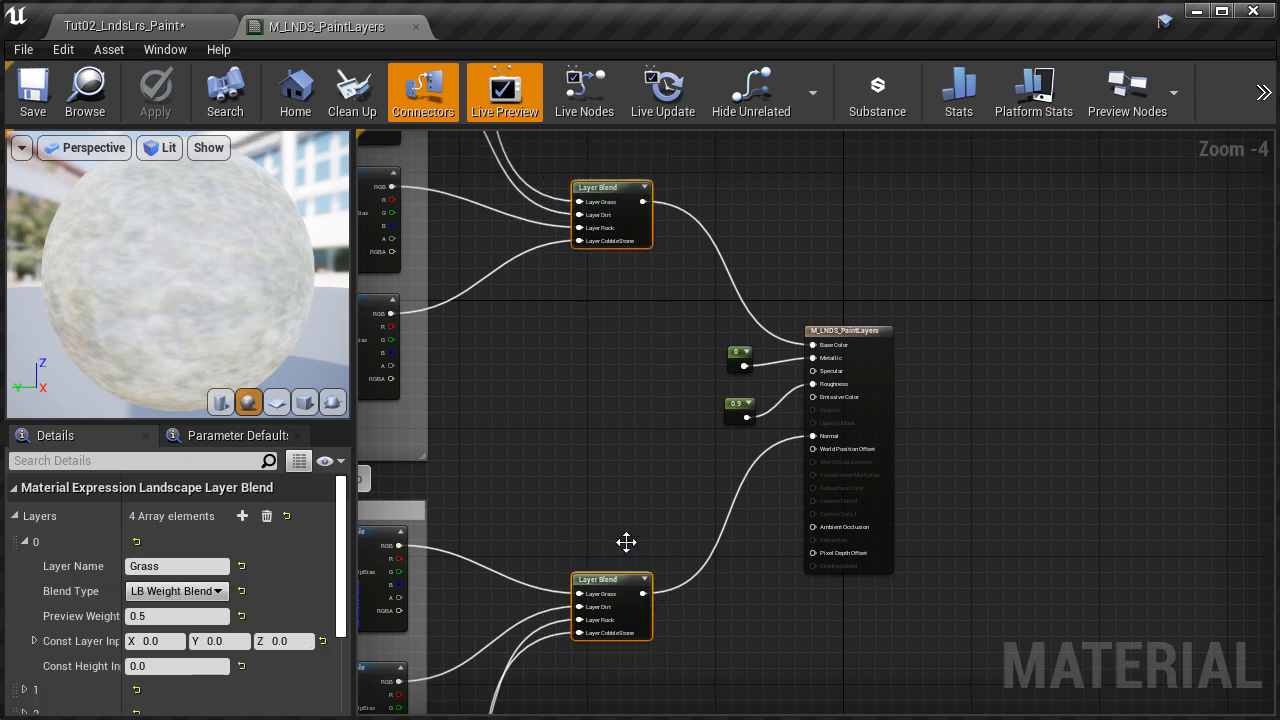
scroll(611, 469, up, 3)
right_drag(611, 469, 710, 626)
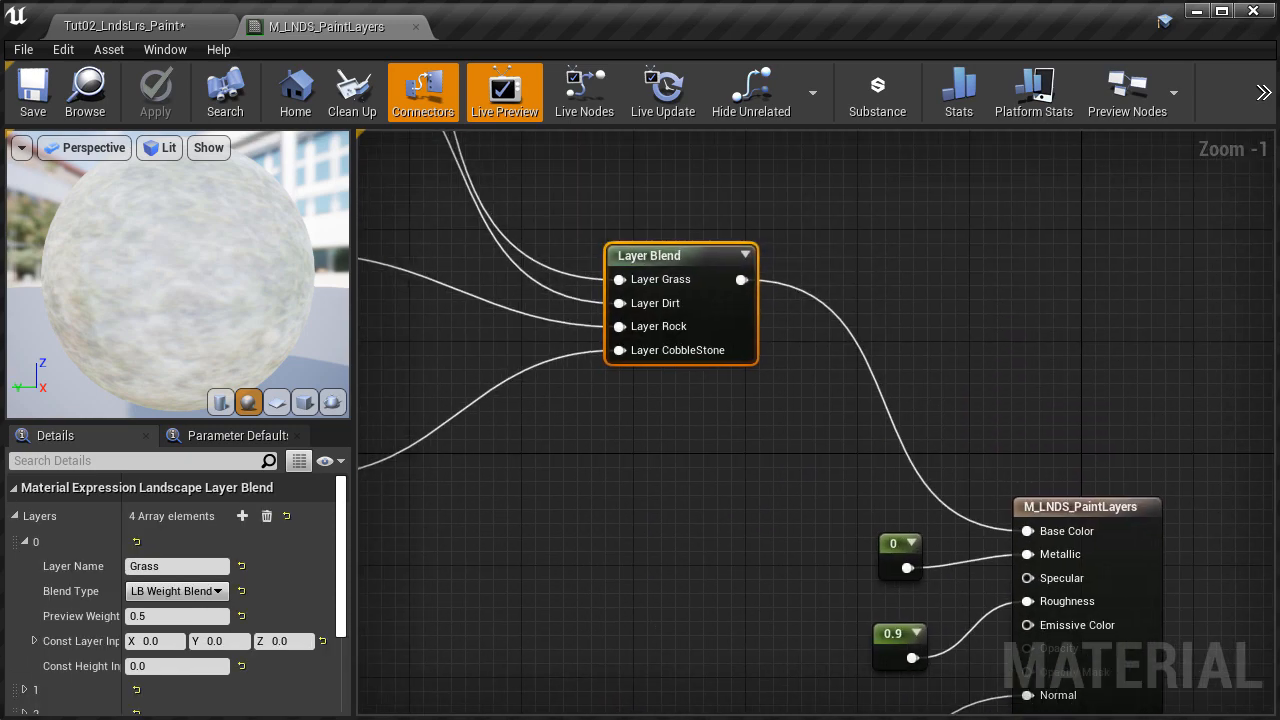
scroll(348, 543, down, 3)
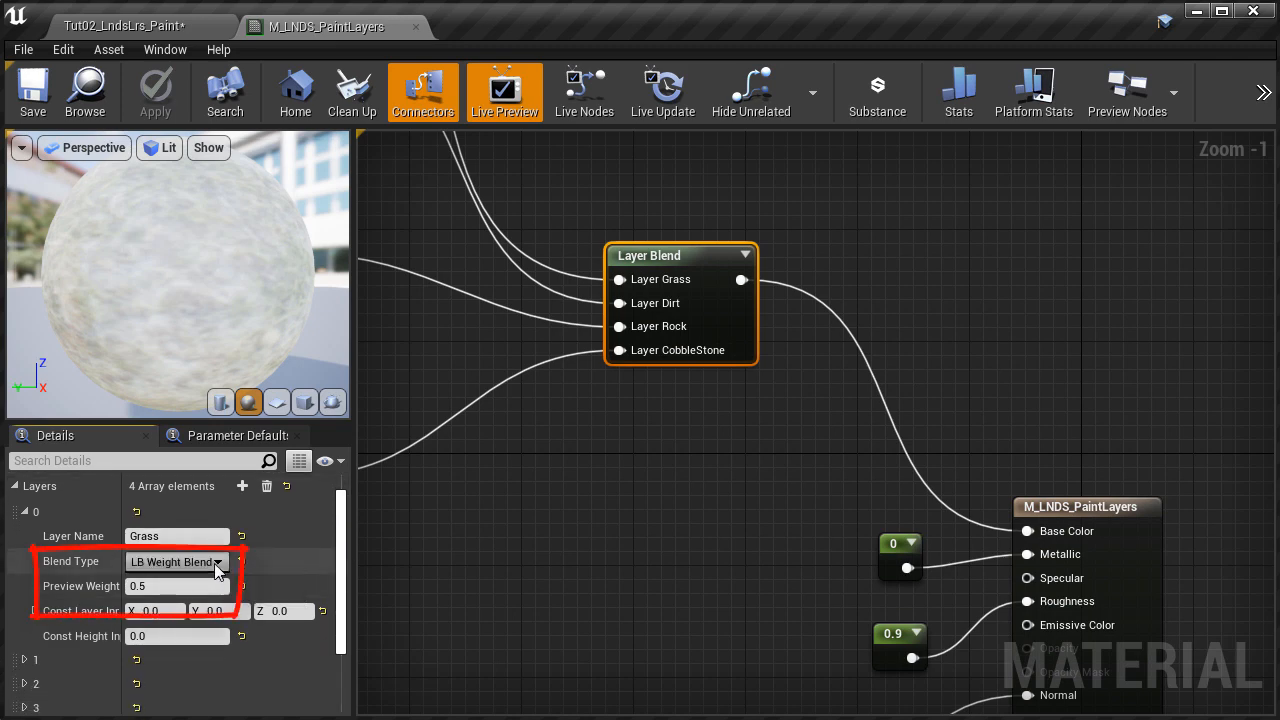
click(205, 561)
click(166, 578)
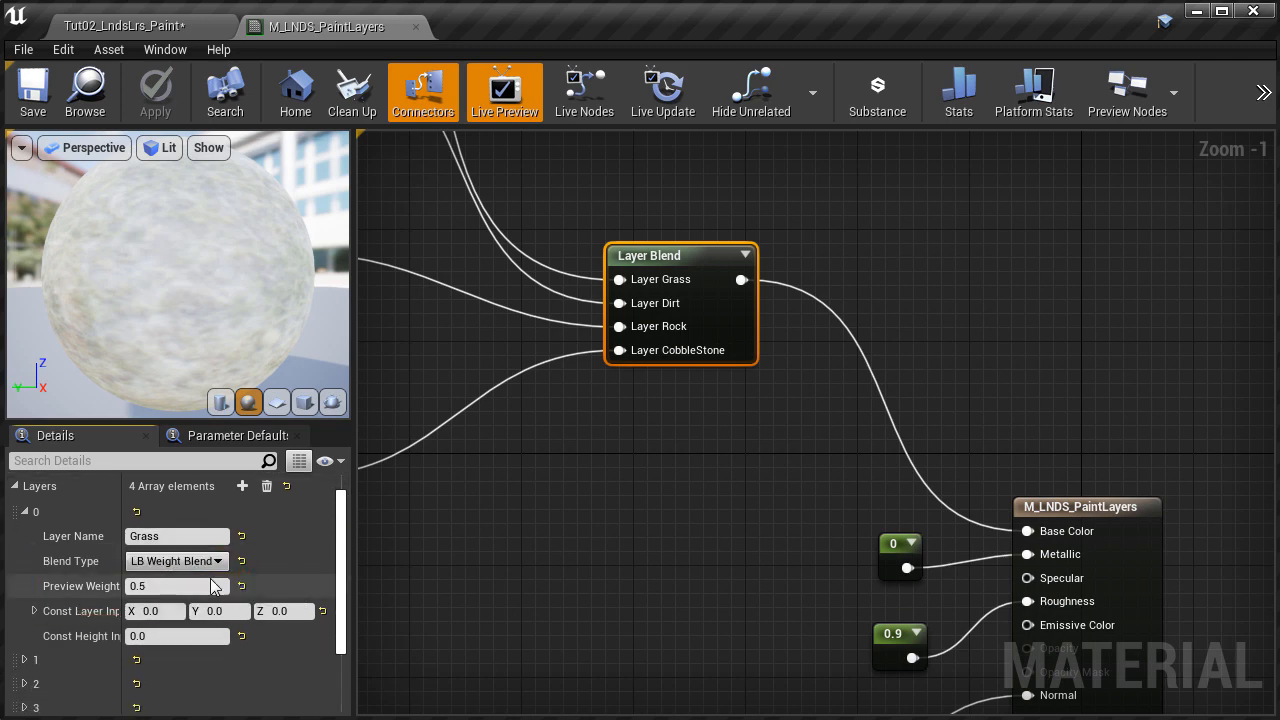
Step: Expand the Dirt, Rock and CobbleStone layer entries to check their names and blend types
scroll(343, 585, down, 1)
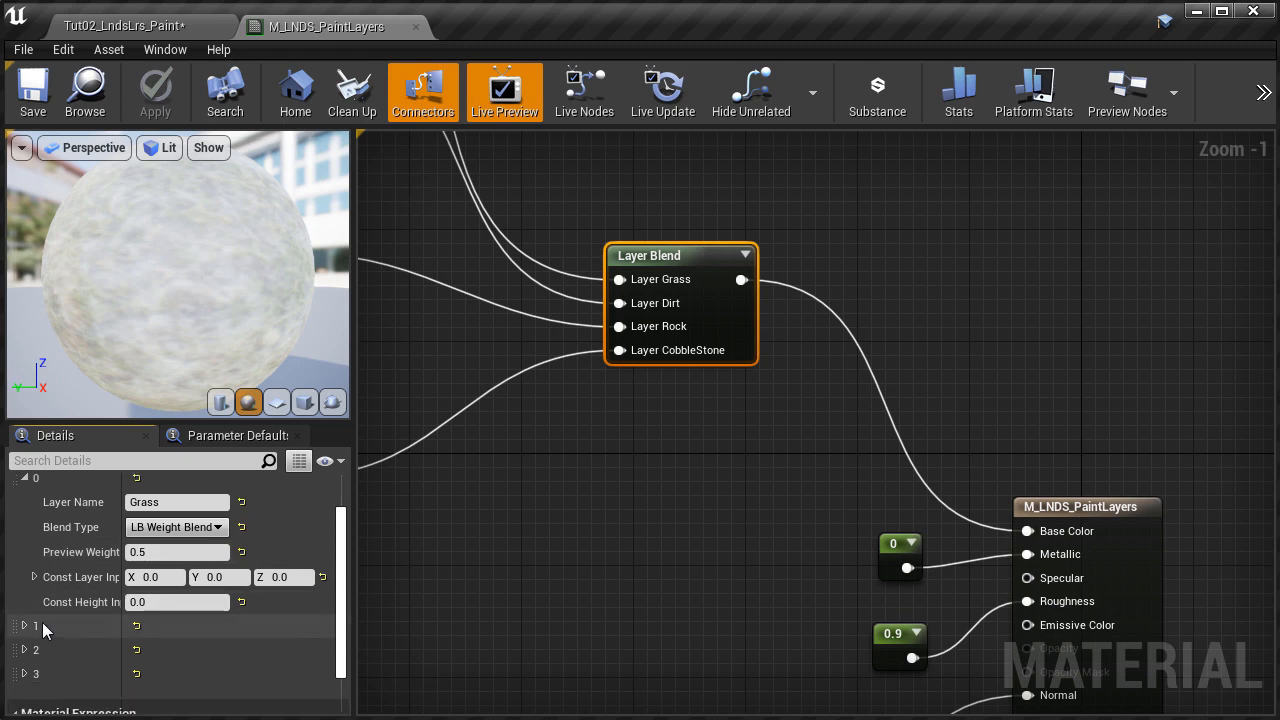
click(24, 626)
scroll(32, 650, down, 4)
click(24, 646)
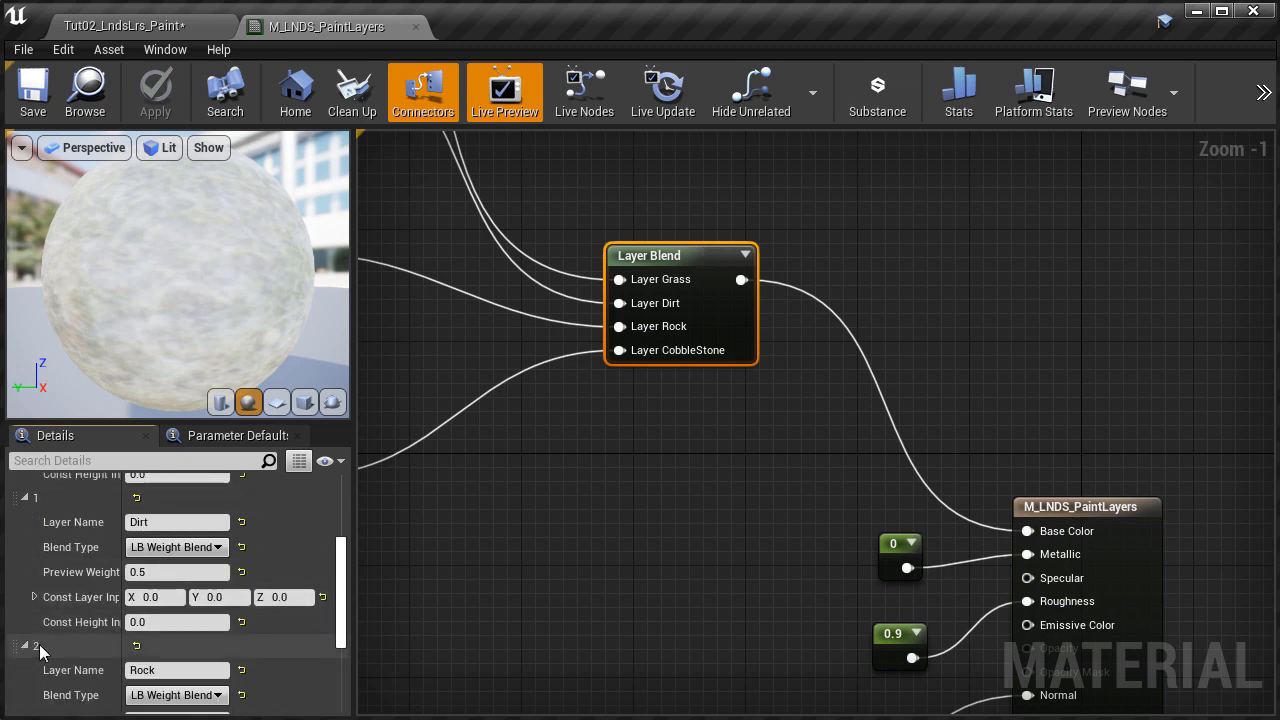
scroll(30, 652, down, 2)
click(24, 668)
scroll(45, 665, down, 2)
scroll(52, 662, down, 1)
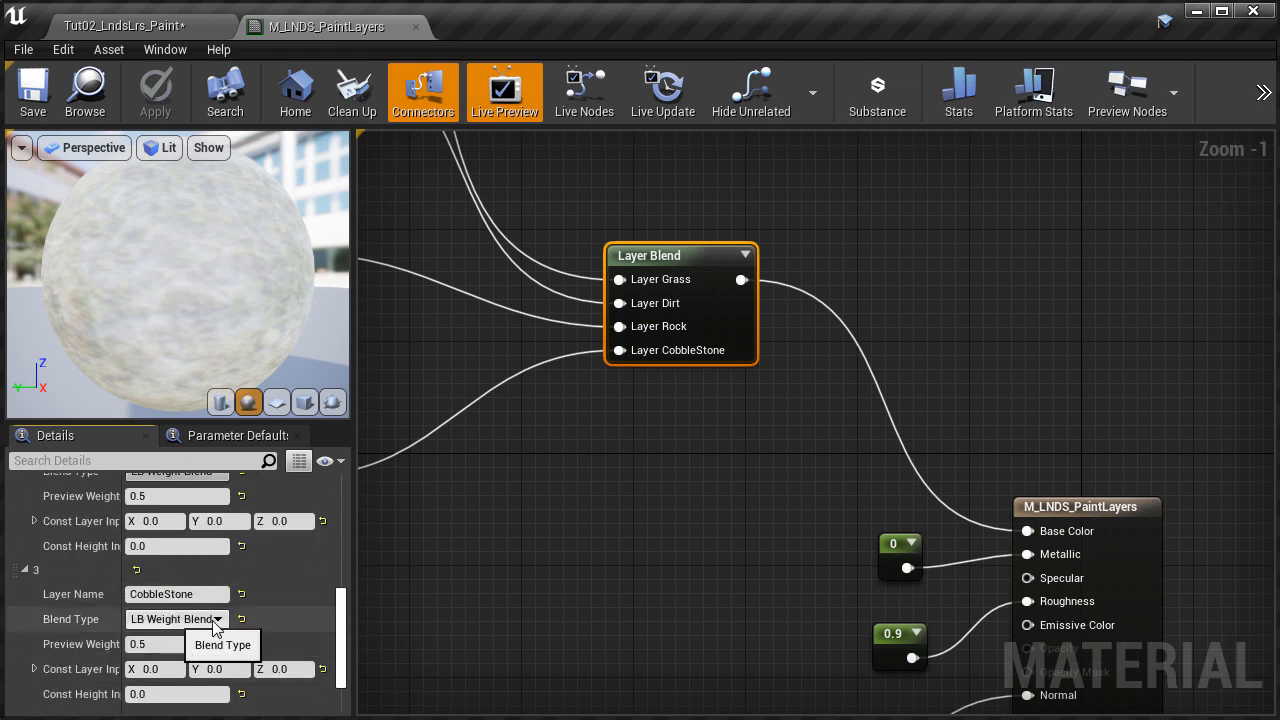
Step: Try out a new Landscape Layer Blend node with one added layer entry in empty graph space, and remove the node
right_drag(453, 619, 710, 428)
right_click(709, 426)
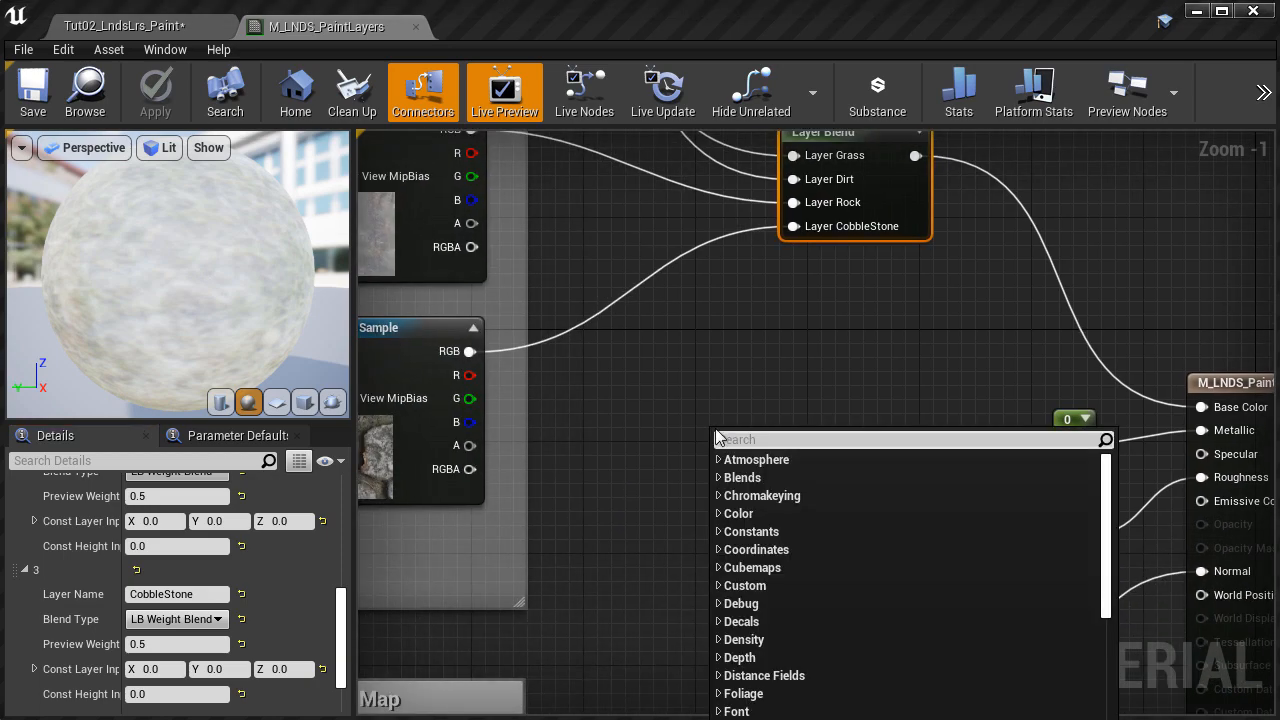
text(landscape)
click(790, 512)
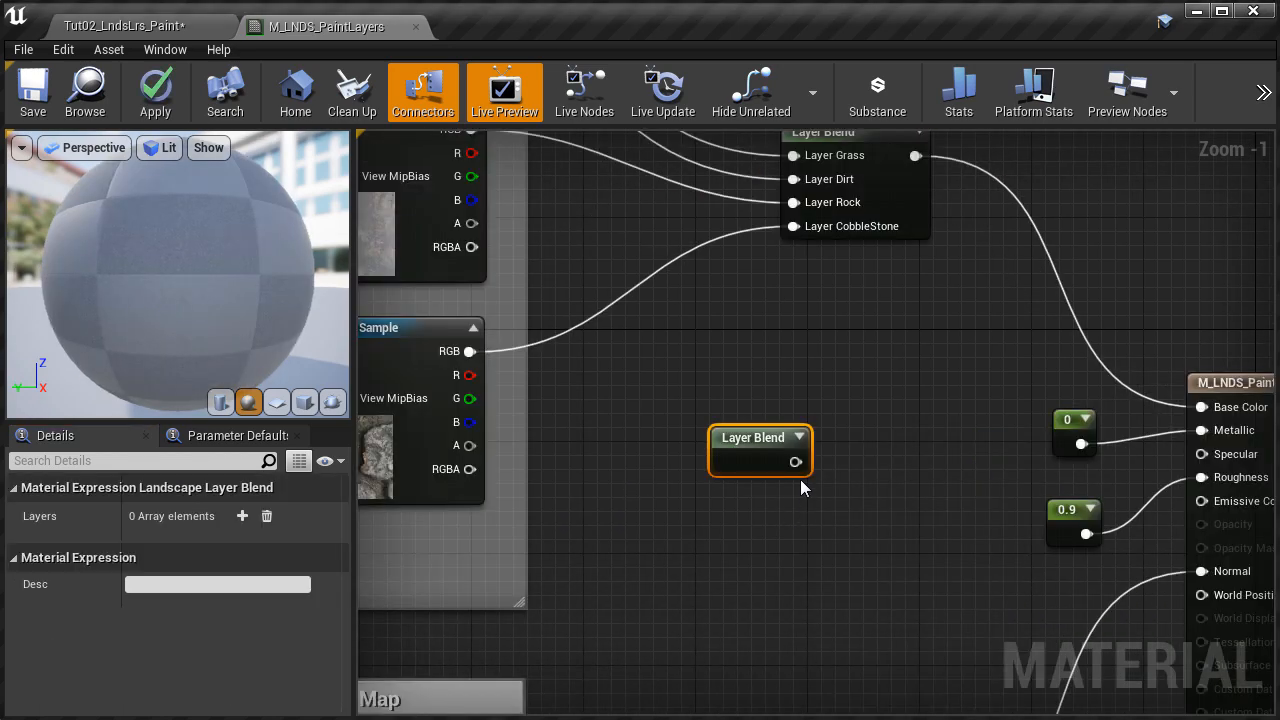
click(242, 516)
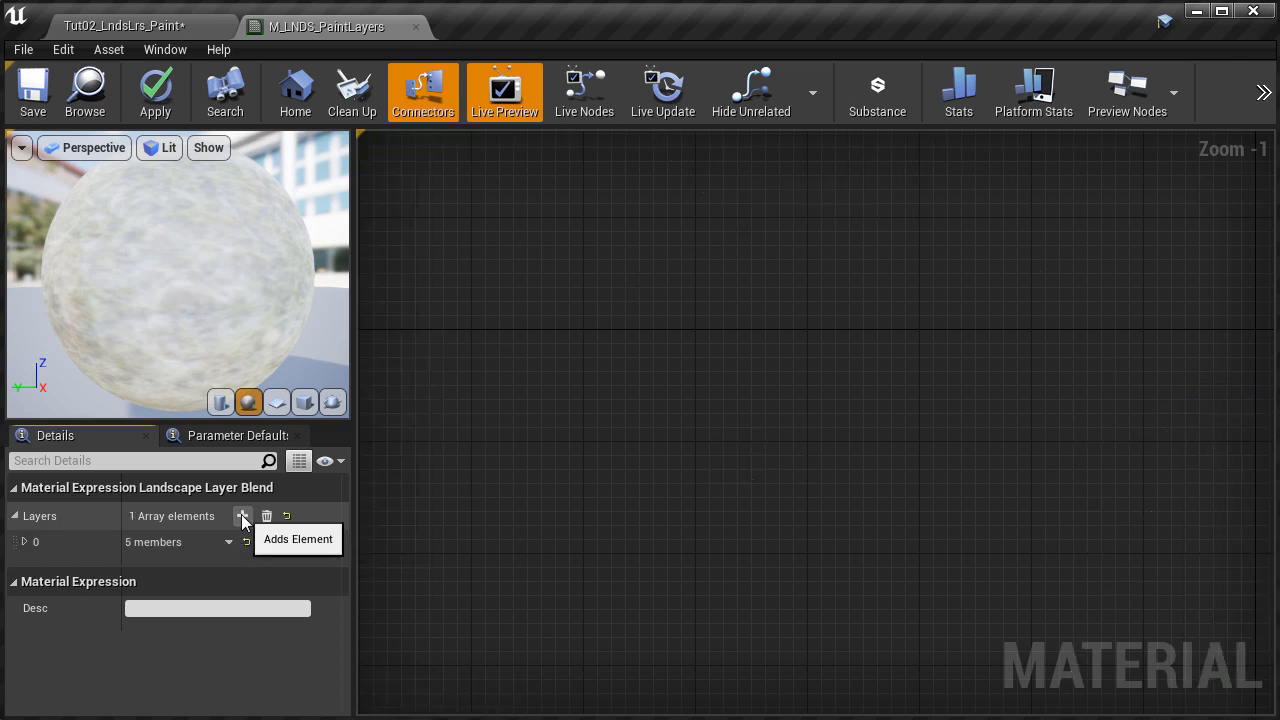
click(25, 545)
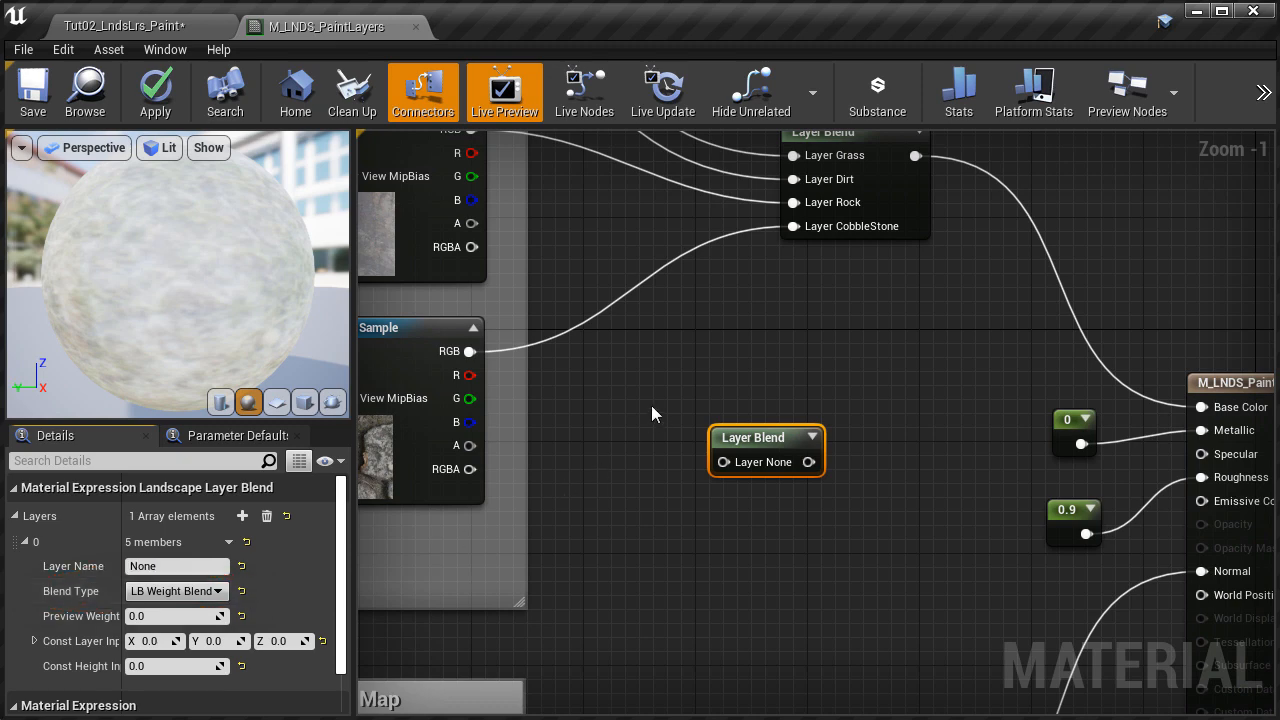
key(Delete)
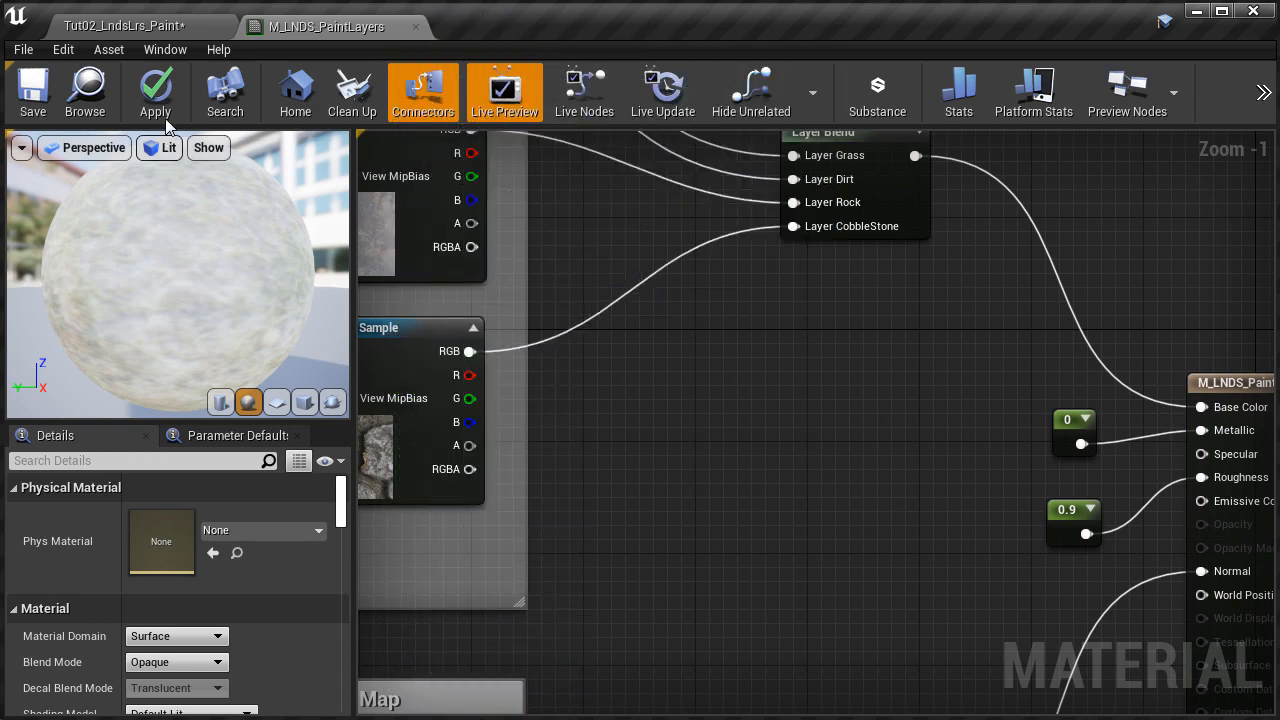
Step: Apply and save the M_LNDS_PaintLayers material and return to the Tut02_LndsLrs_Paint level
click(163, 110)
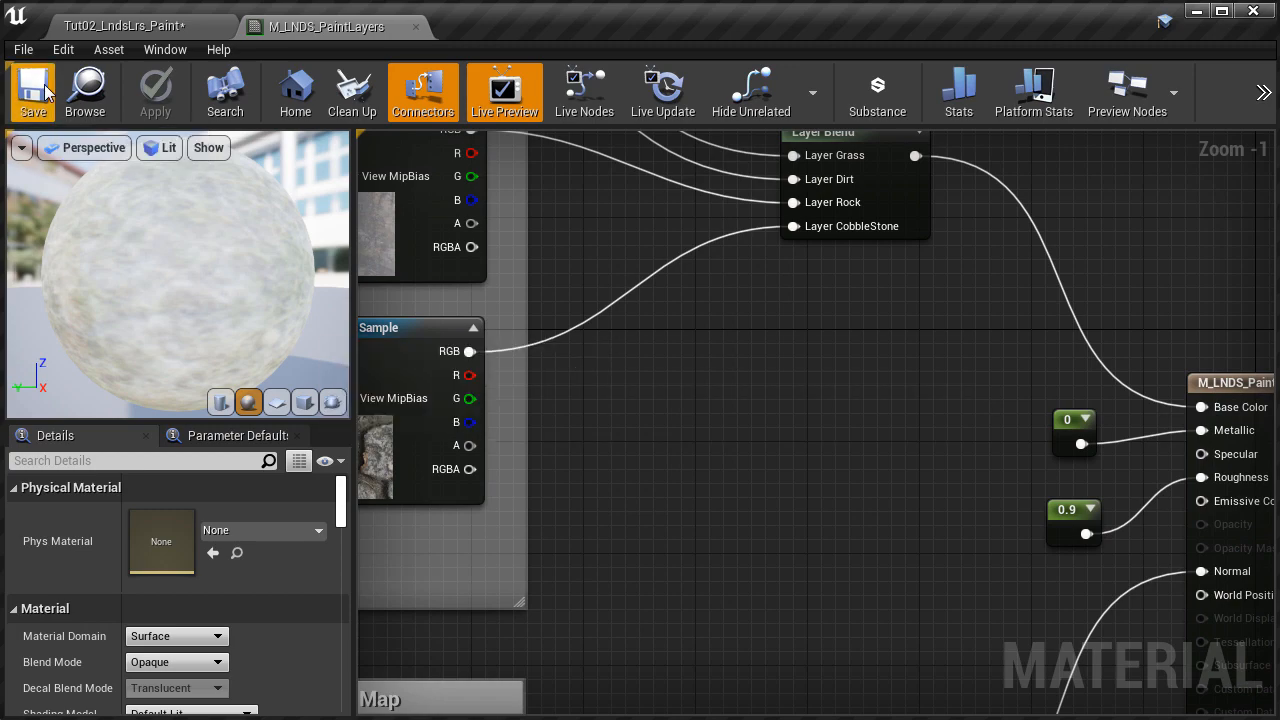
click(194, 16)
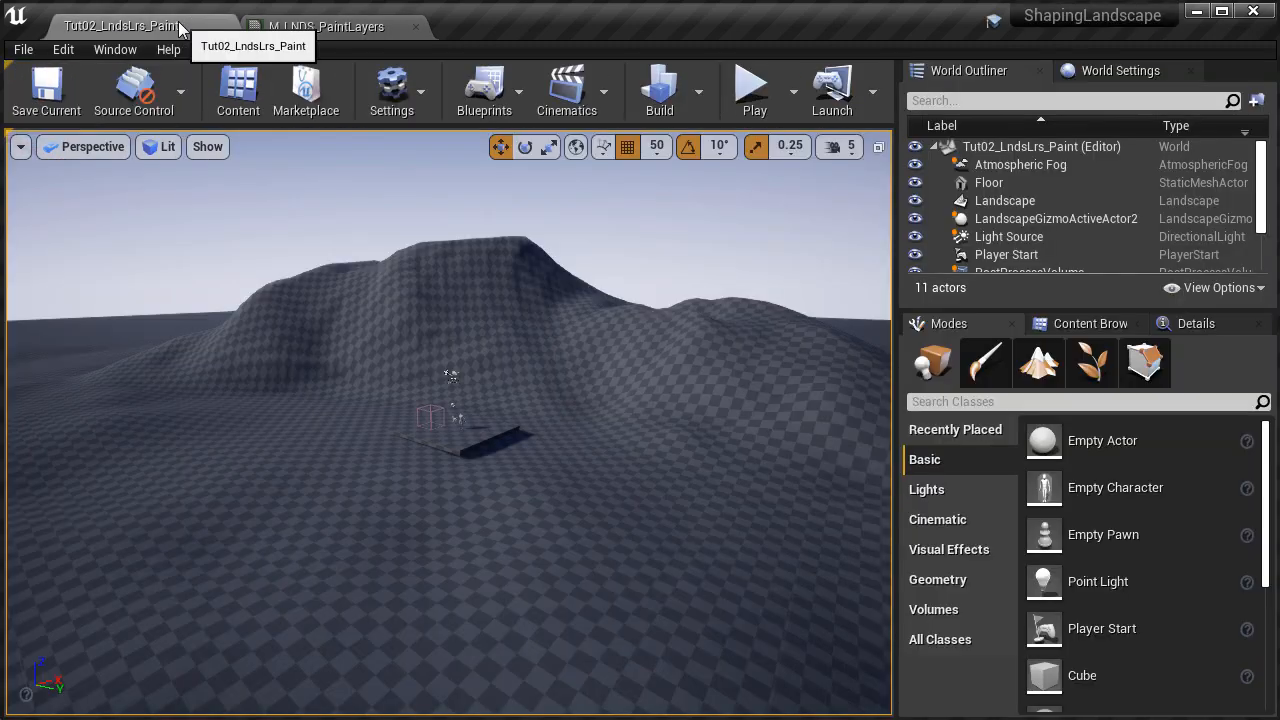
Step: Assign M_LNDS_PaintLayers from the ShapingTheLandscape Materials folder as the Landscape Material of the Landscape actor
click(540, 331)
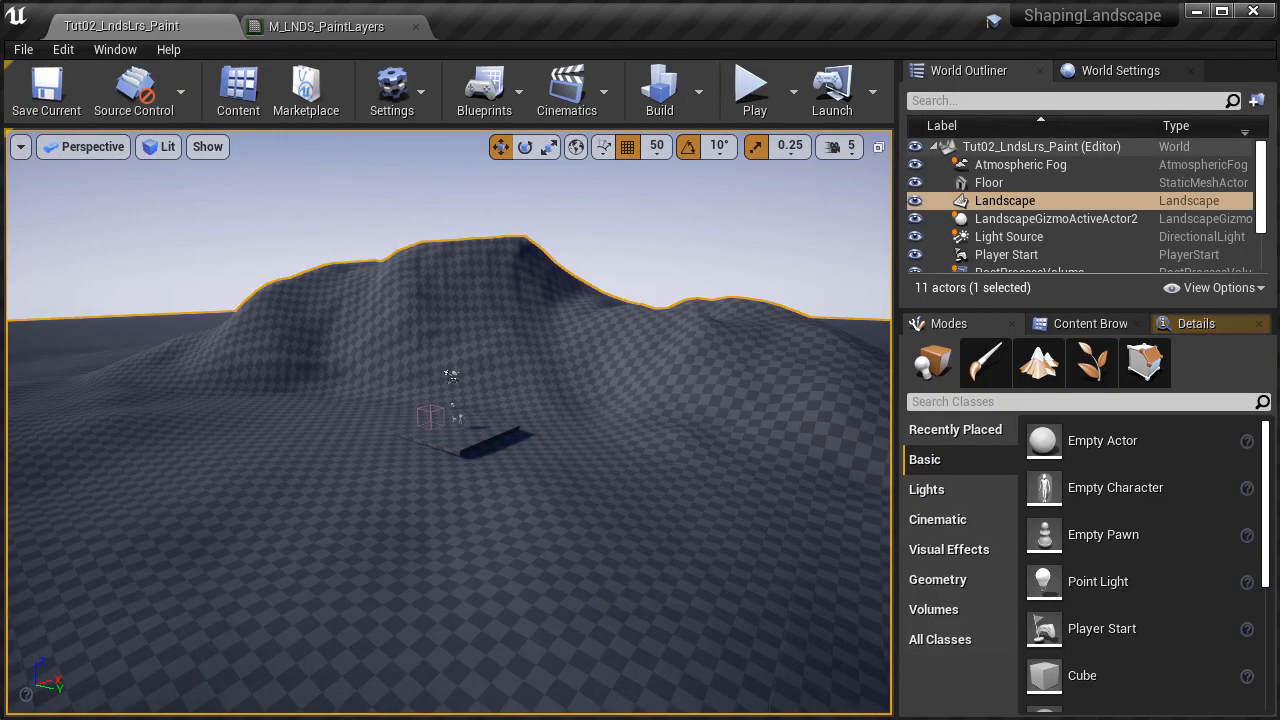
click(1192, 323)
scroll(1065, 537, down, 10)
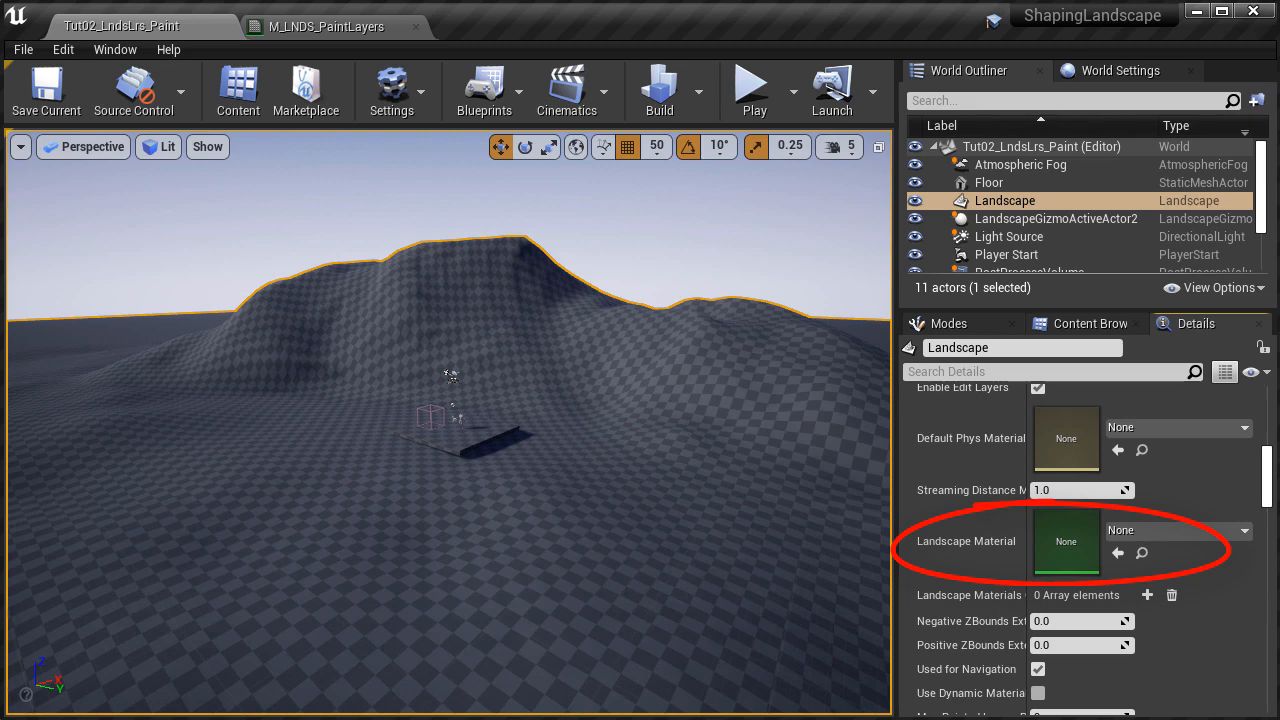
drag(1279, 55, 907, 37)
click(1014, 519)
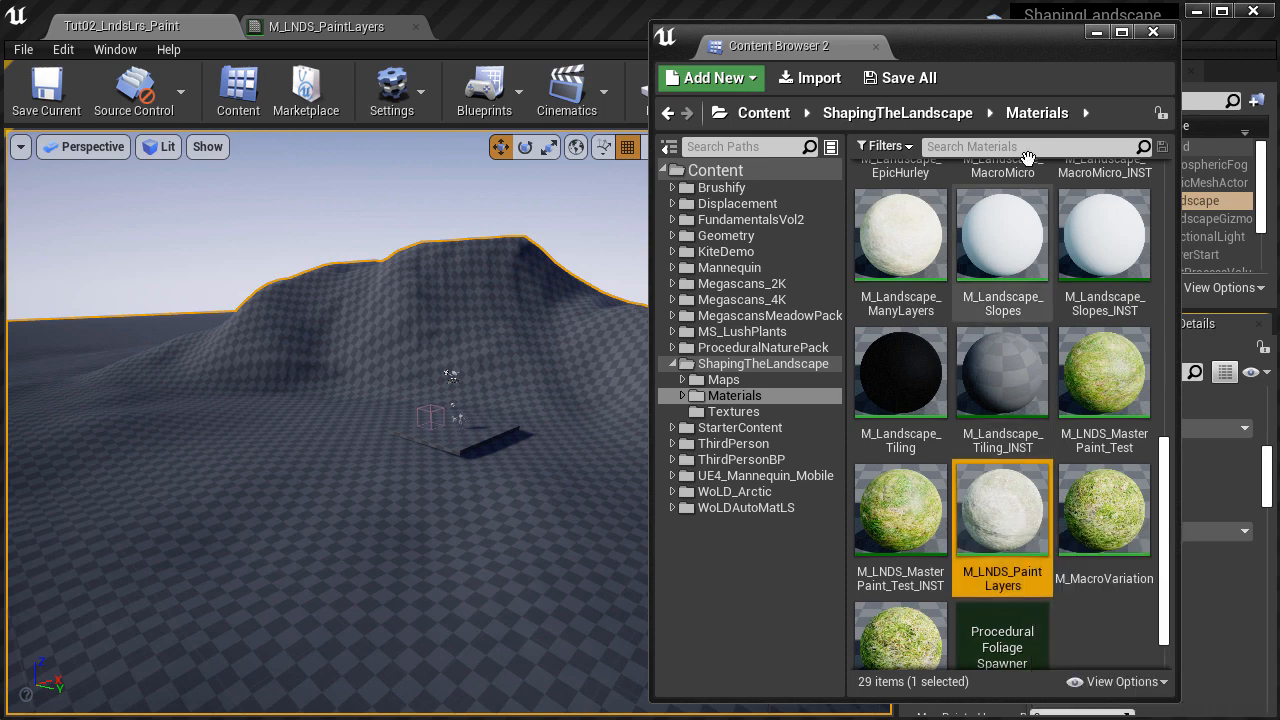
drag(1000, 48, 1279, 50)
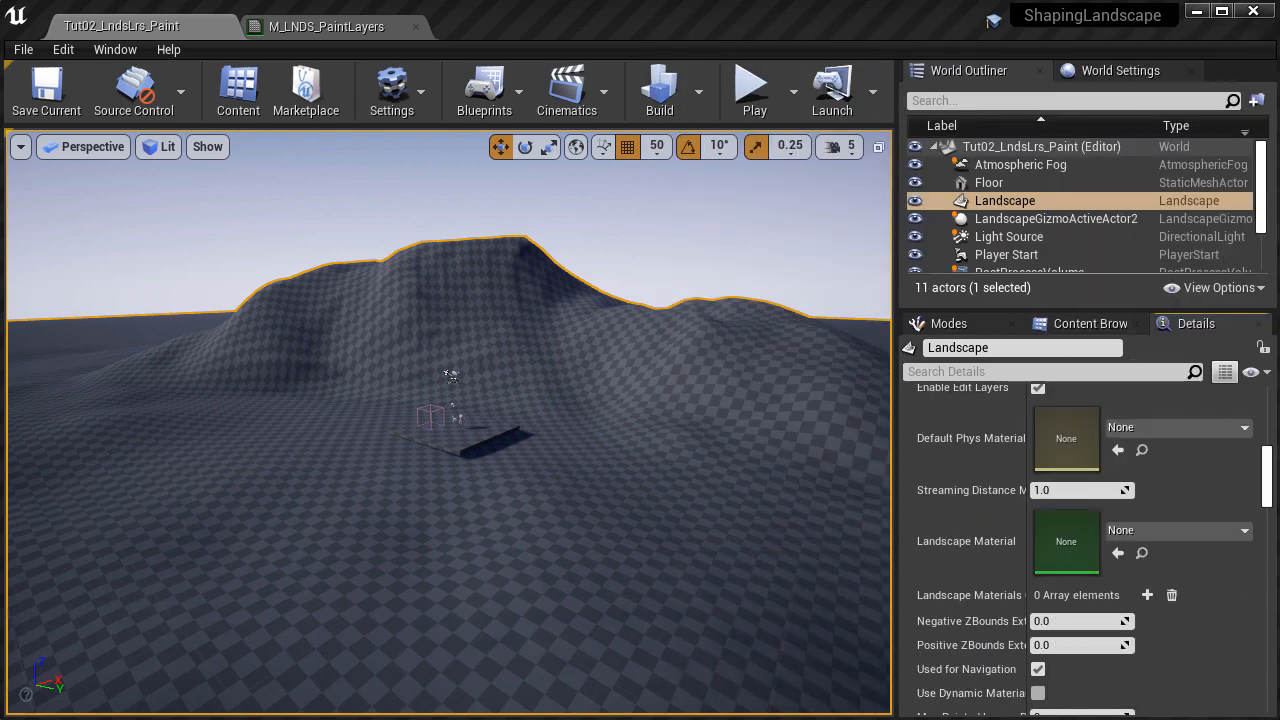
click(1119, 553)
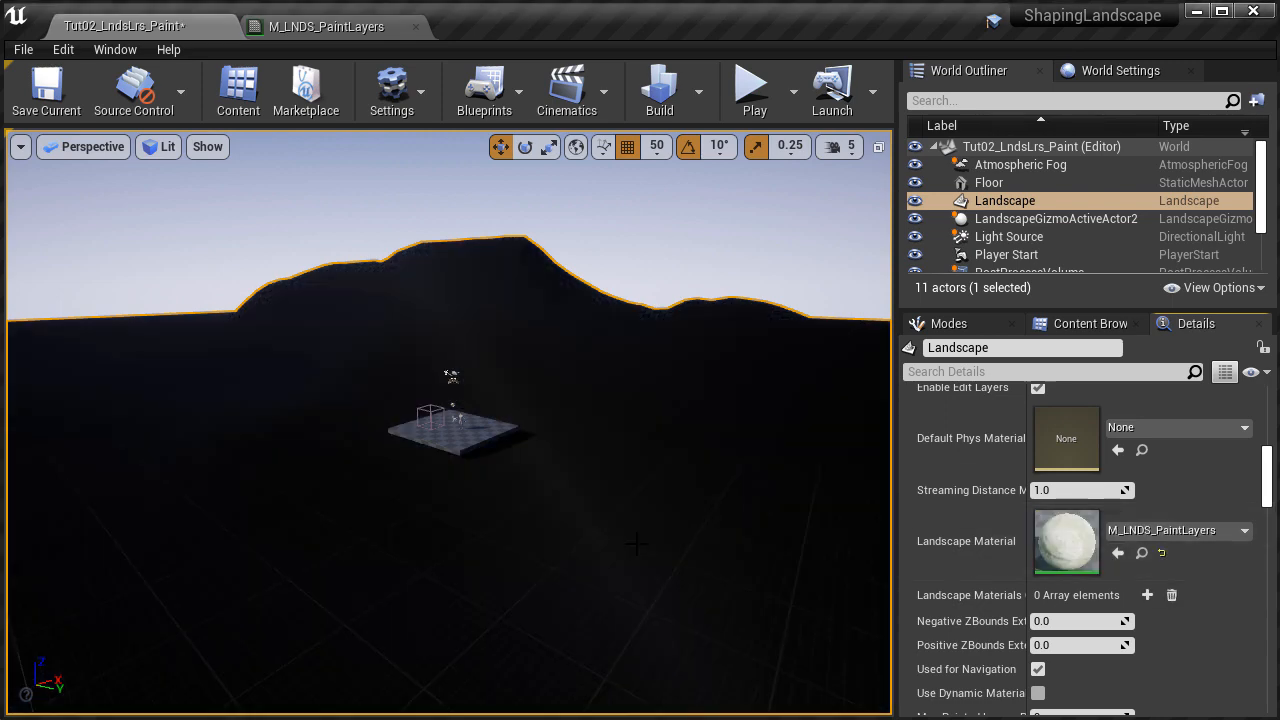
Step: Switch the editor to Landscape mode with its Paint tools active
mouse_move(636, 544)
right_down()
mouse_move(466, 568)
mouse_move(320, 564)
mouse_move(632, 558)
mouse_move(630, 545)
mouse_move(631, 560)
mouse_move(630, 535)
right_up()
click(946, 322)
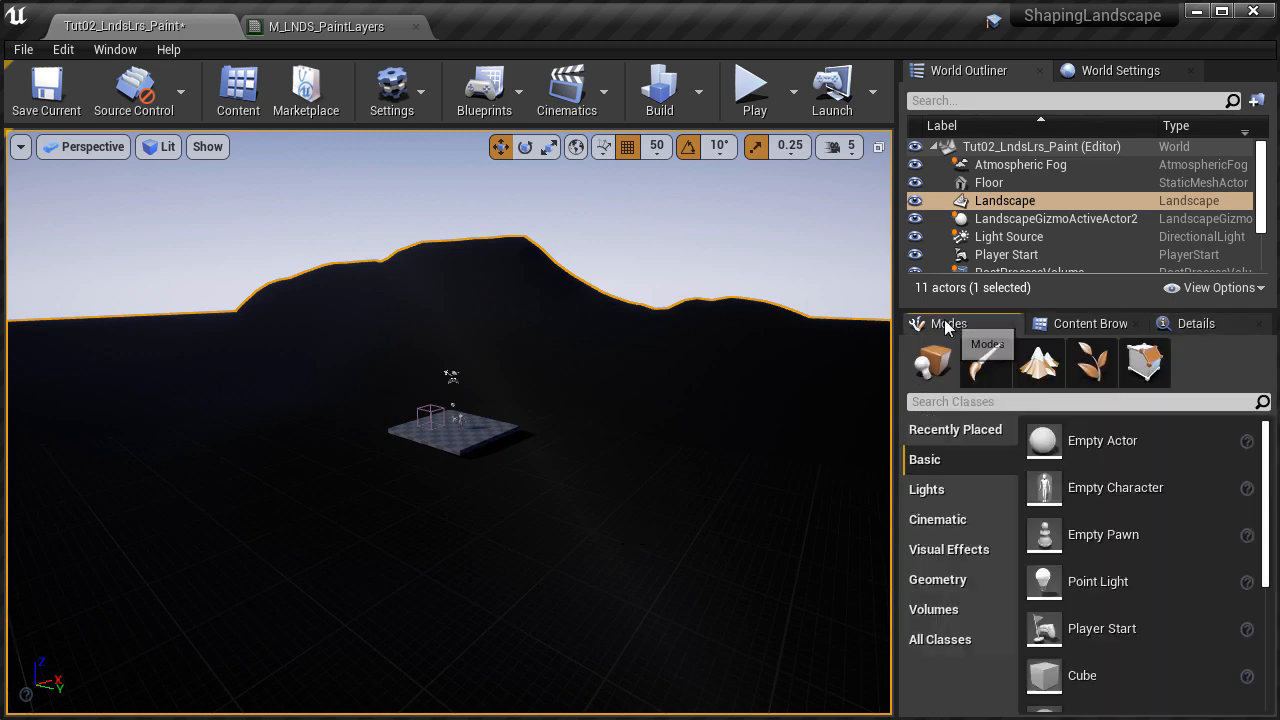
click(1040, 362)
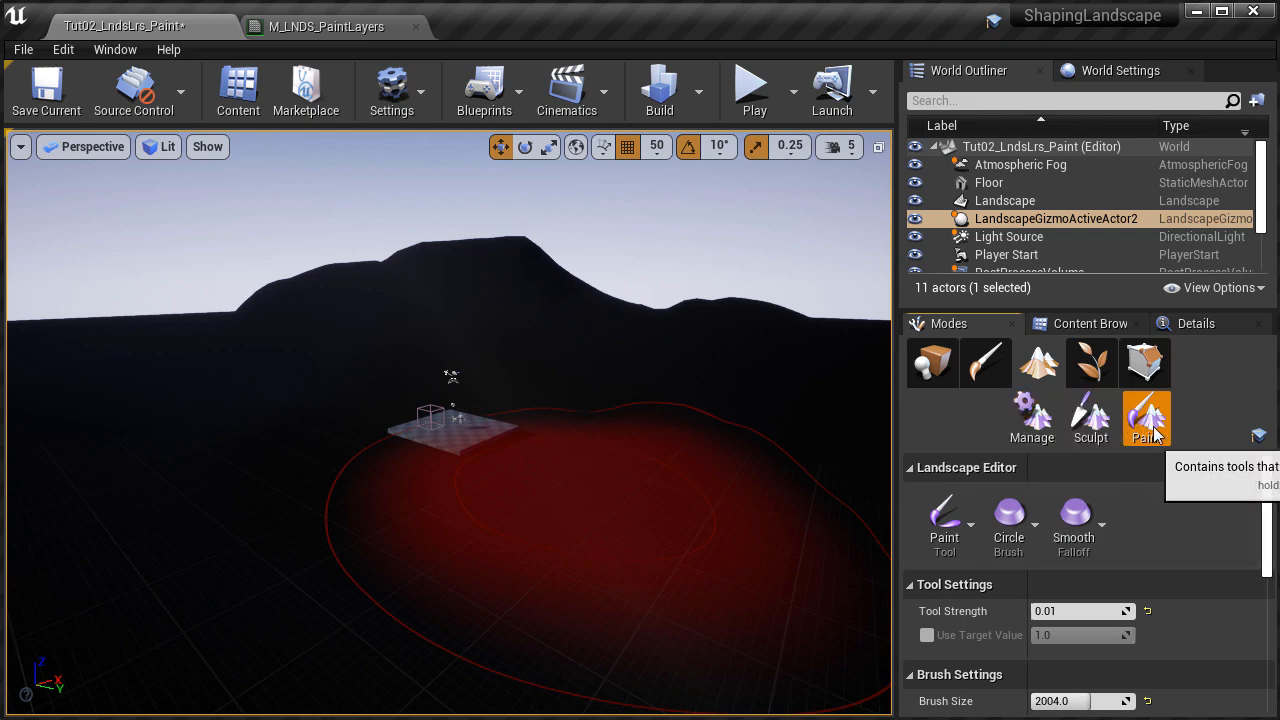
Step: Review the edit layers by selecting Smooth and Noise, and examine the Grass, Dirt, Rock and CobbleStone target layers
scroll(1116, 598, down, 3)
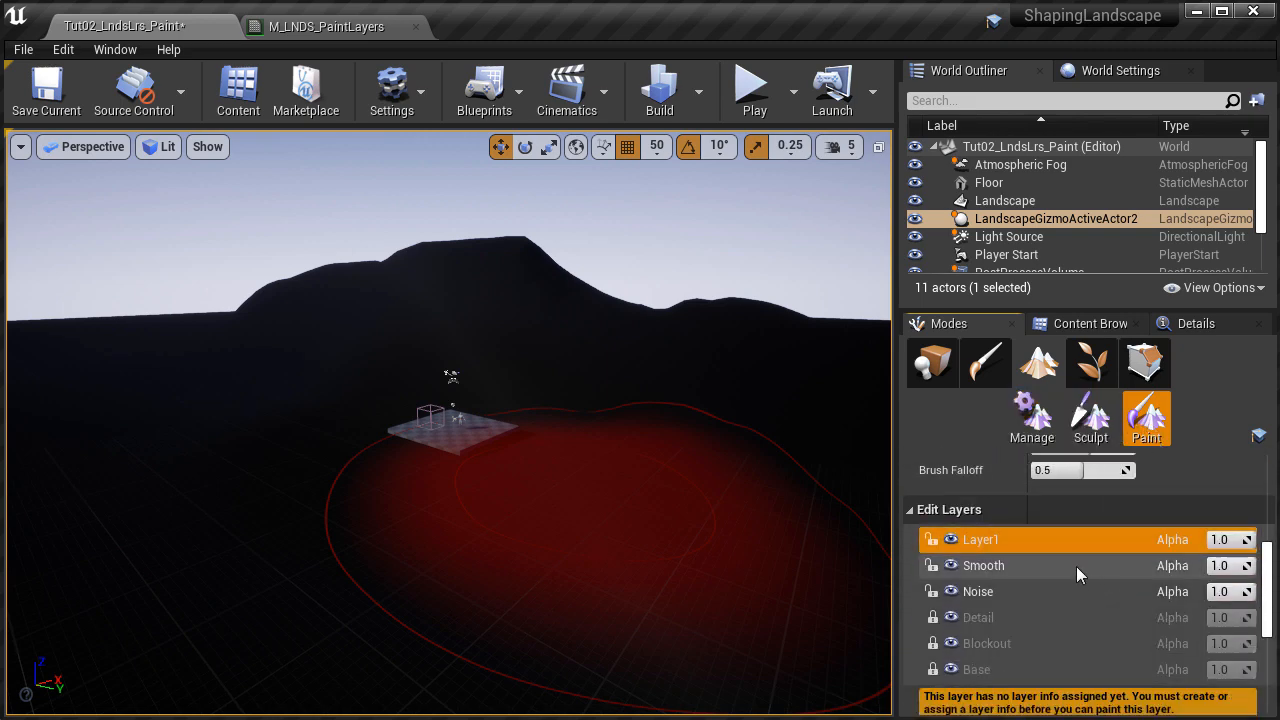
scroll(1074, 566, down, 1)
click(1074, 538)
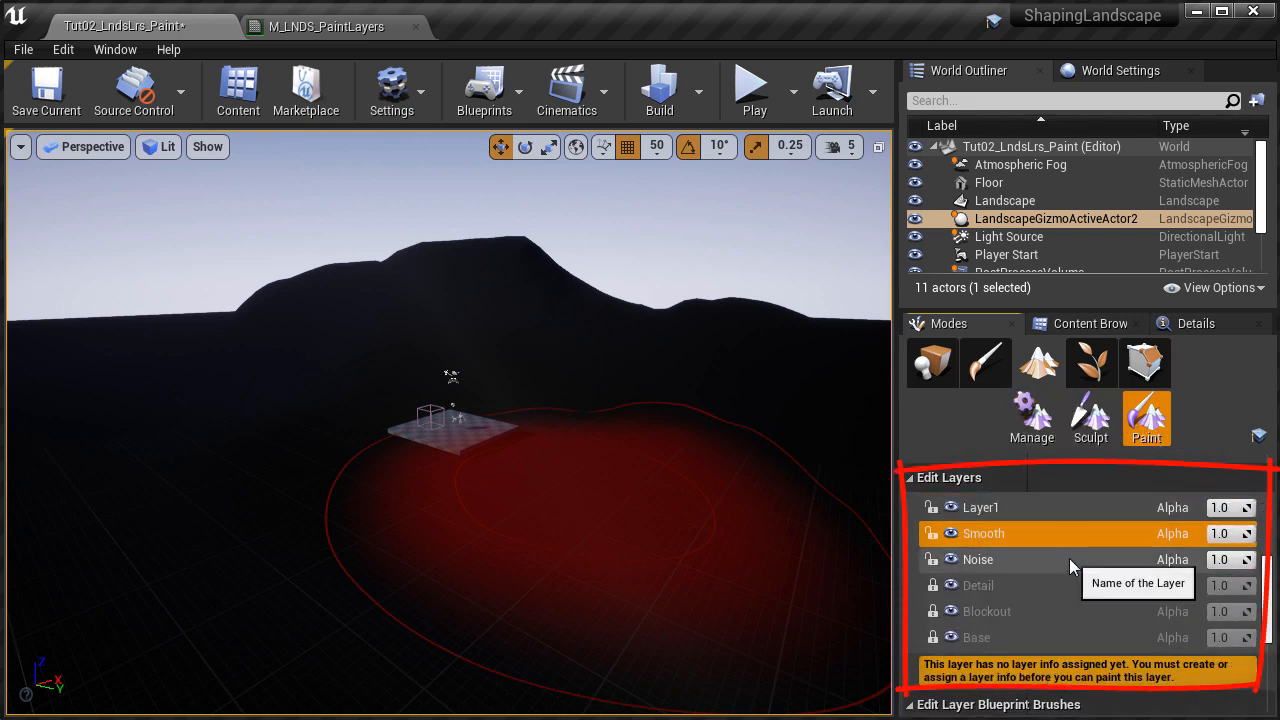
click(1069, 558)
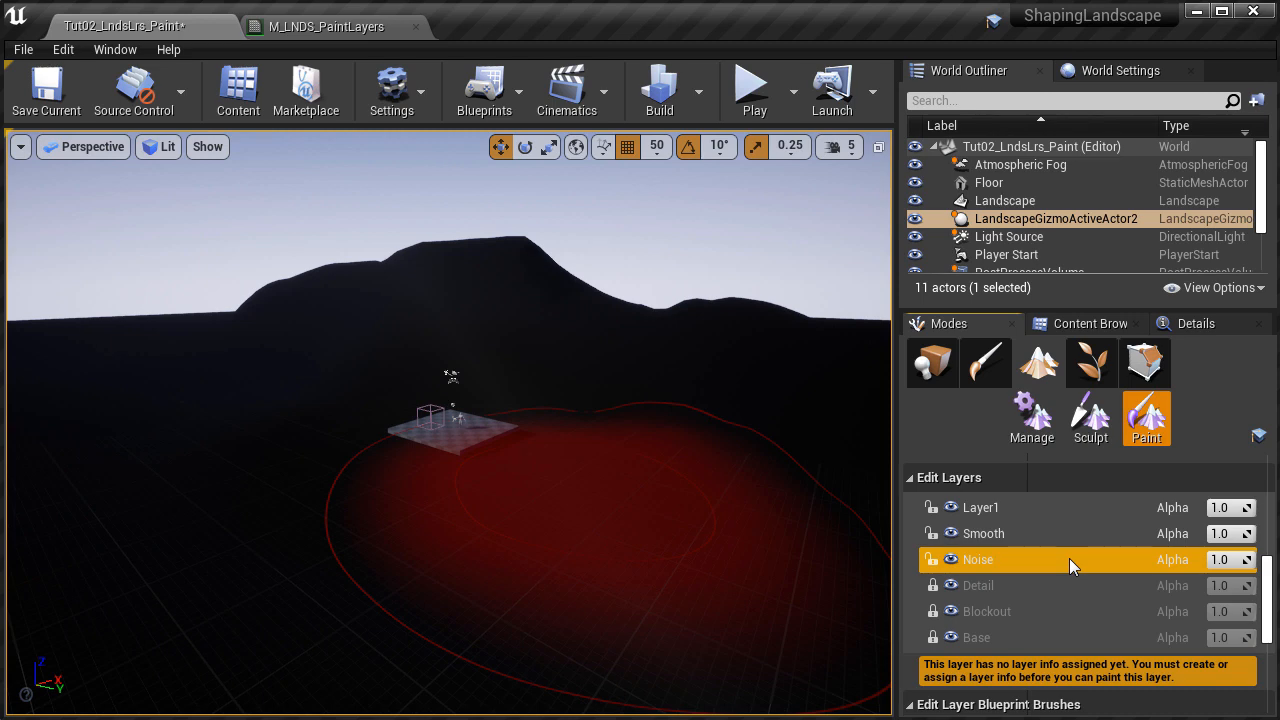
scroll(1069, 558, down, 8)
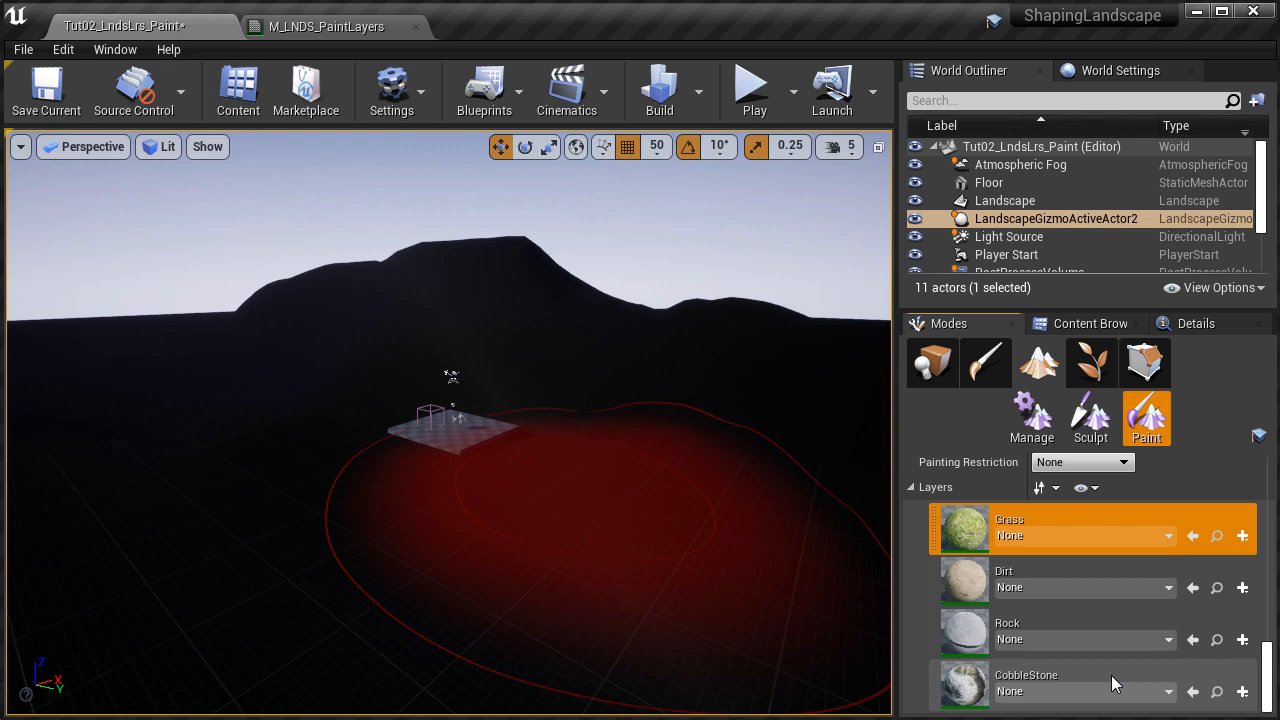
Step: Float the Modes panel over the level view, enlarge it, and bring up the layer info types for Grass
click(1243, 538)
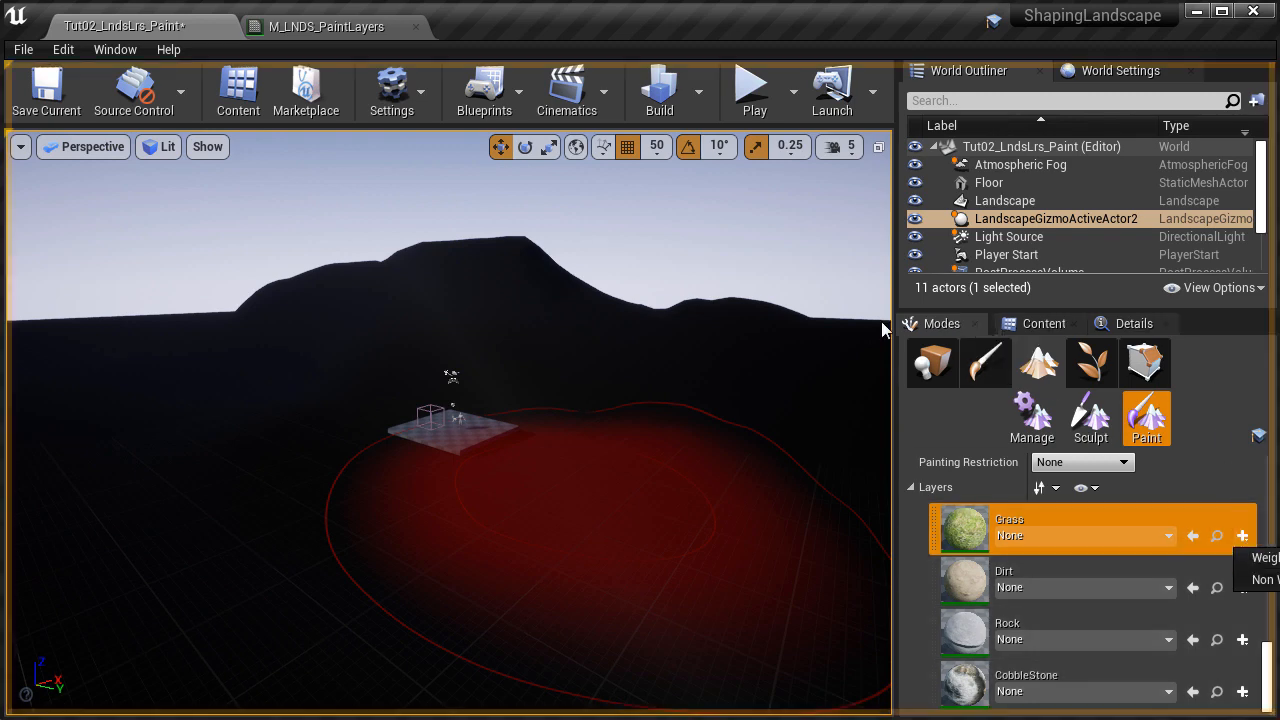
drag(941, 323, 240, 82)
key(F11)
drag(366, 498, 364, 699)
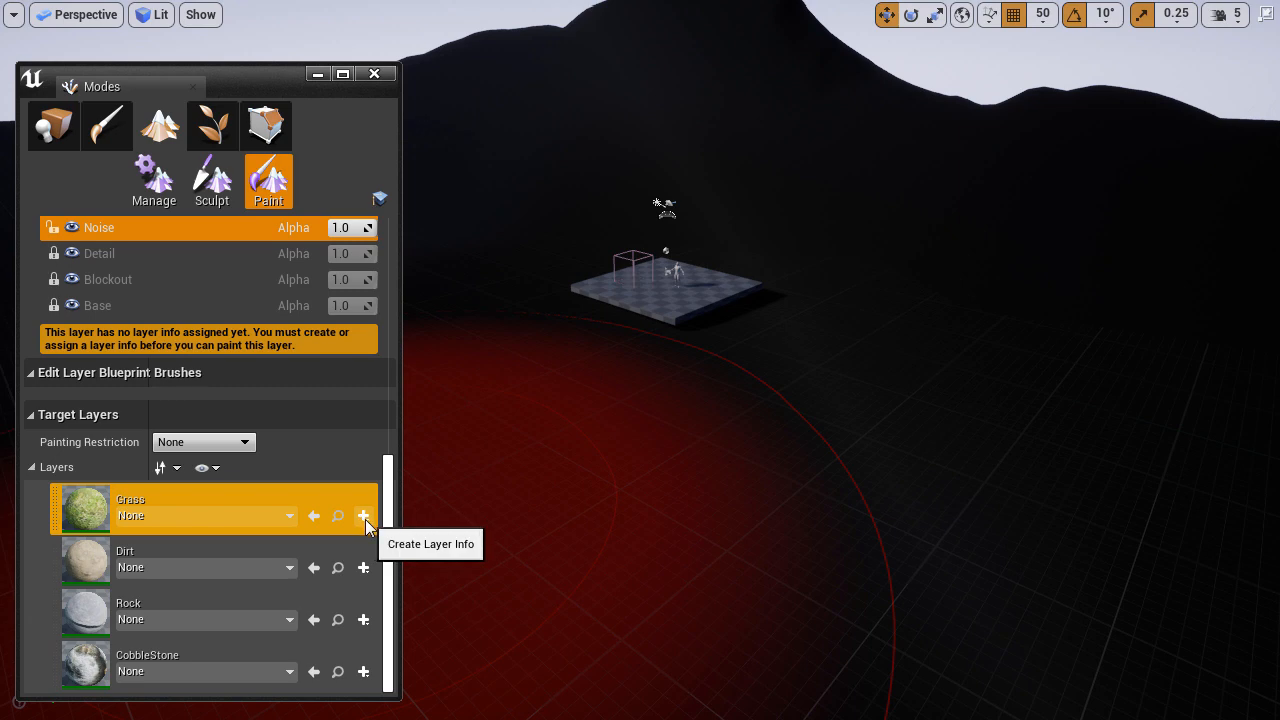
click(364, 516)
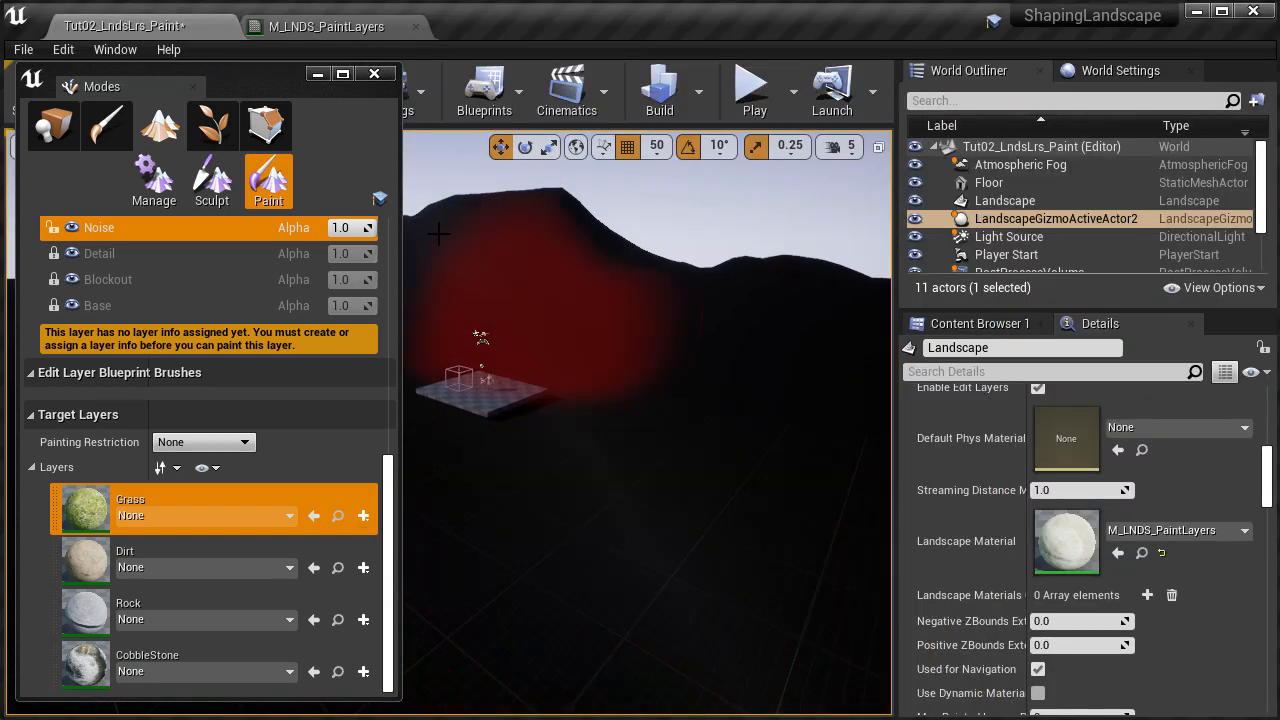
Step: Check the Grass layer's blend type in the Layer Blend node of M_LNDS_PaintLayers, keeping LB Weight Blend
click(310, 26)
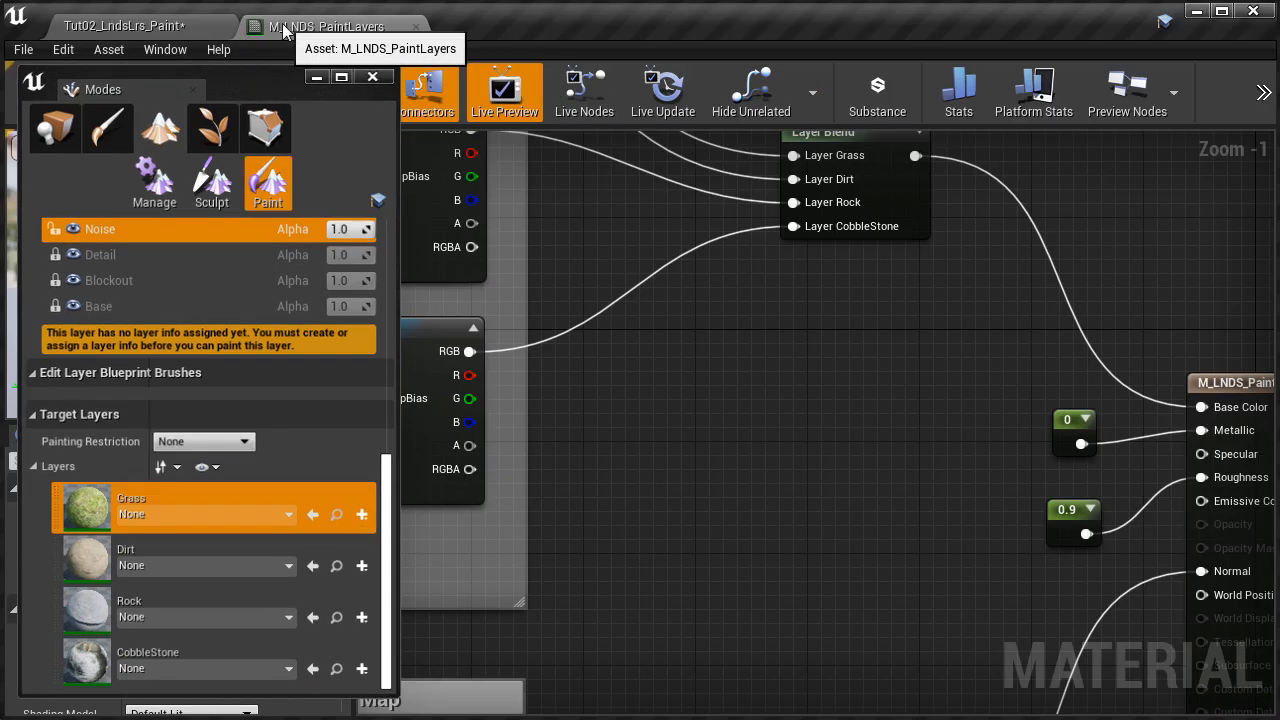
right_drag(720, 361, 586, 434)
drag(586, 154, 690, 312)
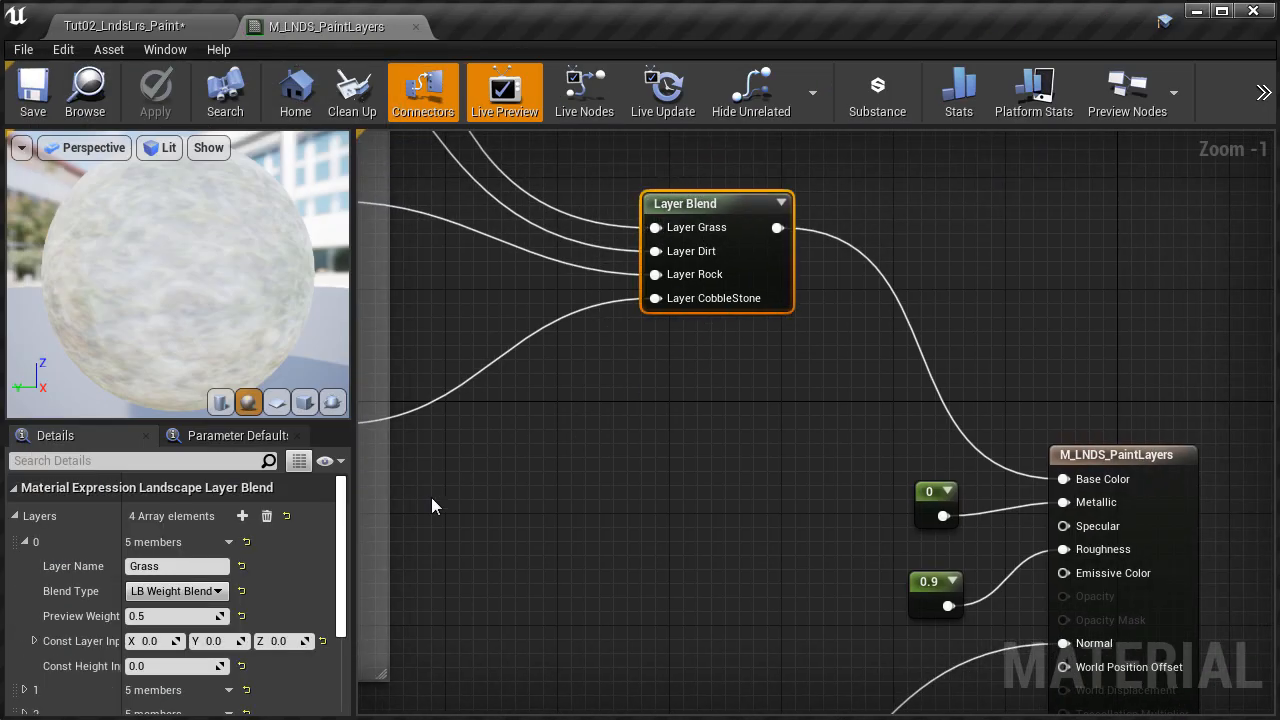
click(195, 591)
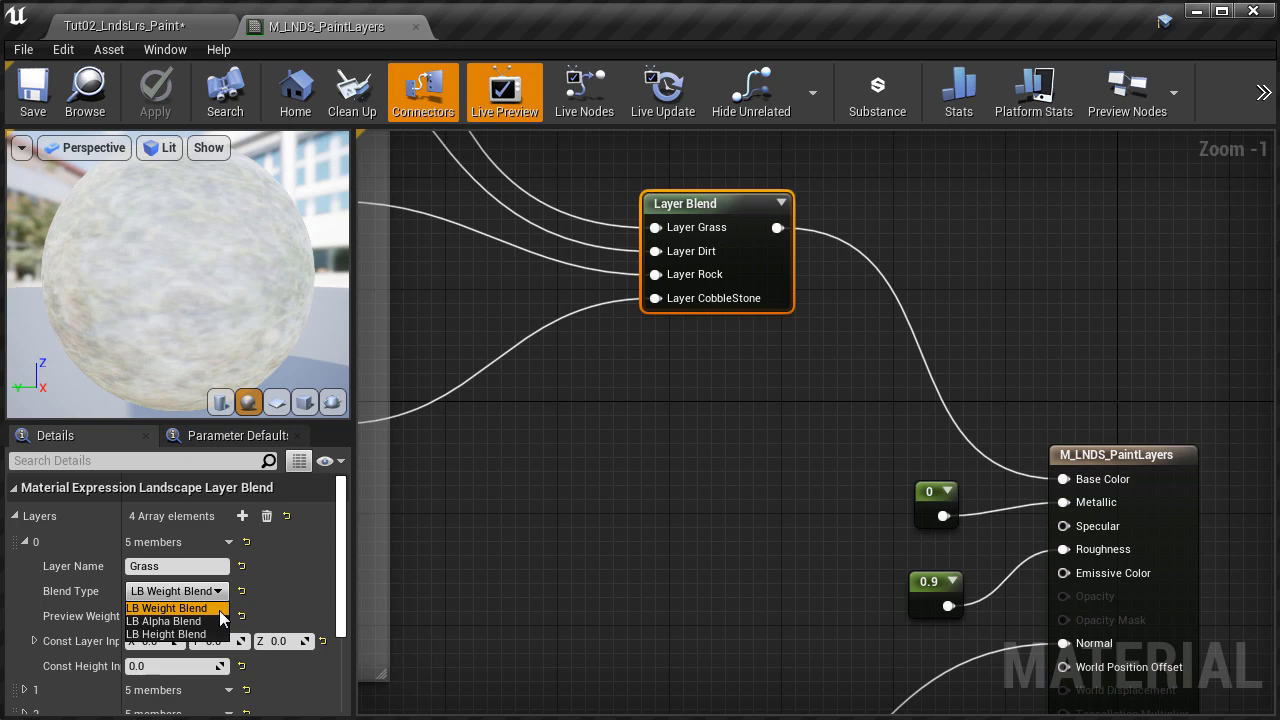
click(218, 609)
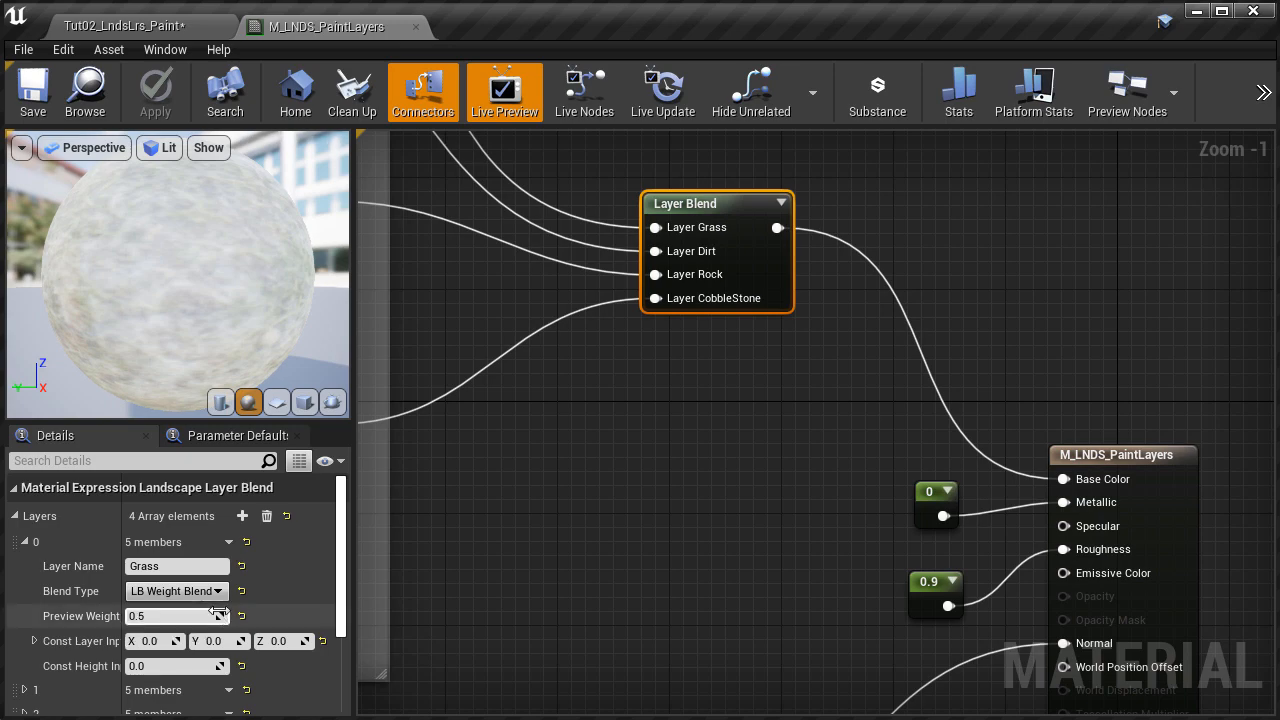
Step: Return to the Tut02_LndsLrs_Paint level and display the layer info types offered for the Grass target layer
click(138, 26)
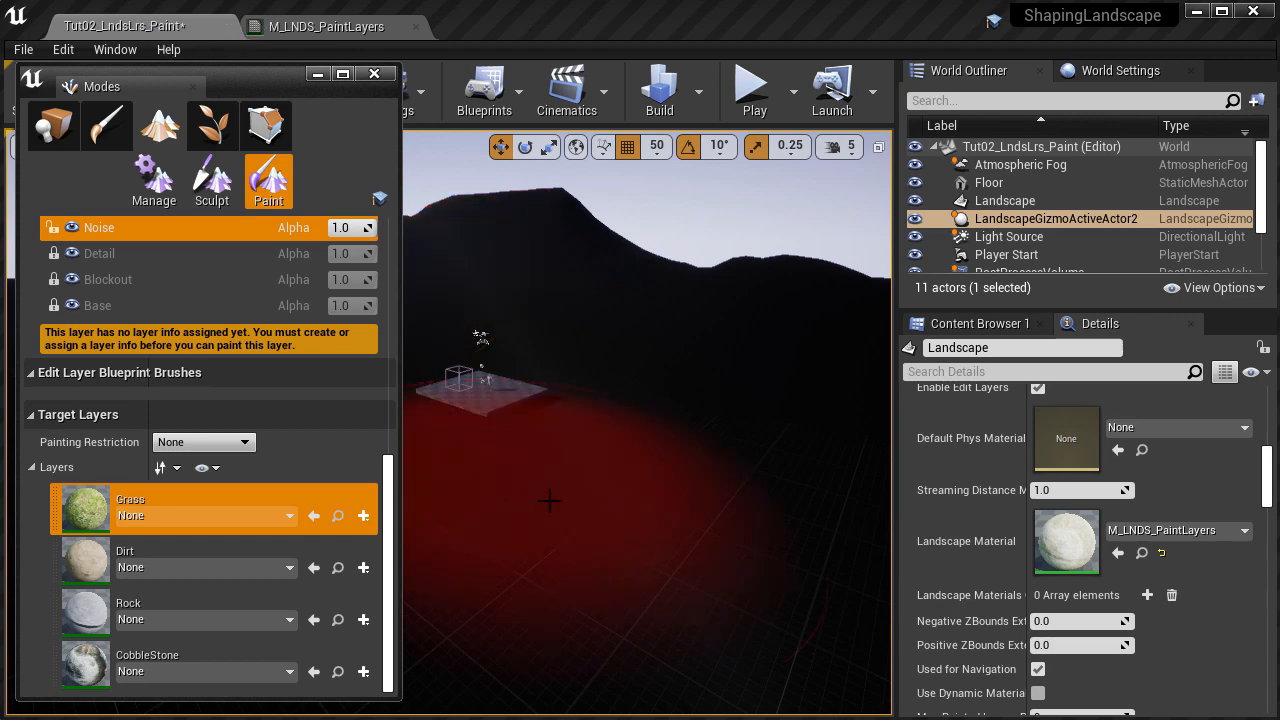
click(363, 516)
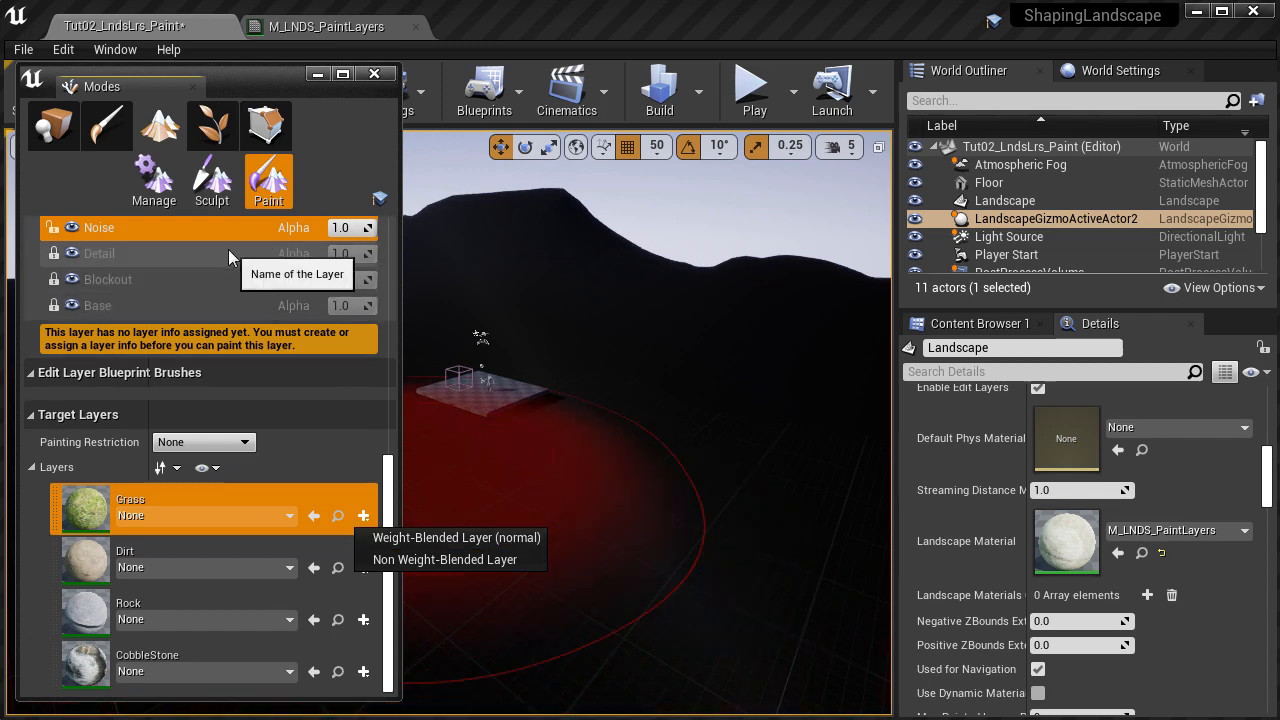
Step: Go through the Smooth, Noise and Detail edit layers to compare whether each can be painted on
scroll(396, 459, up, 2)
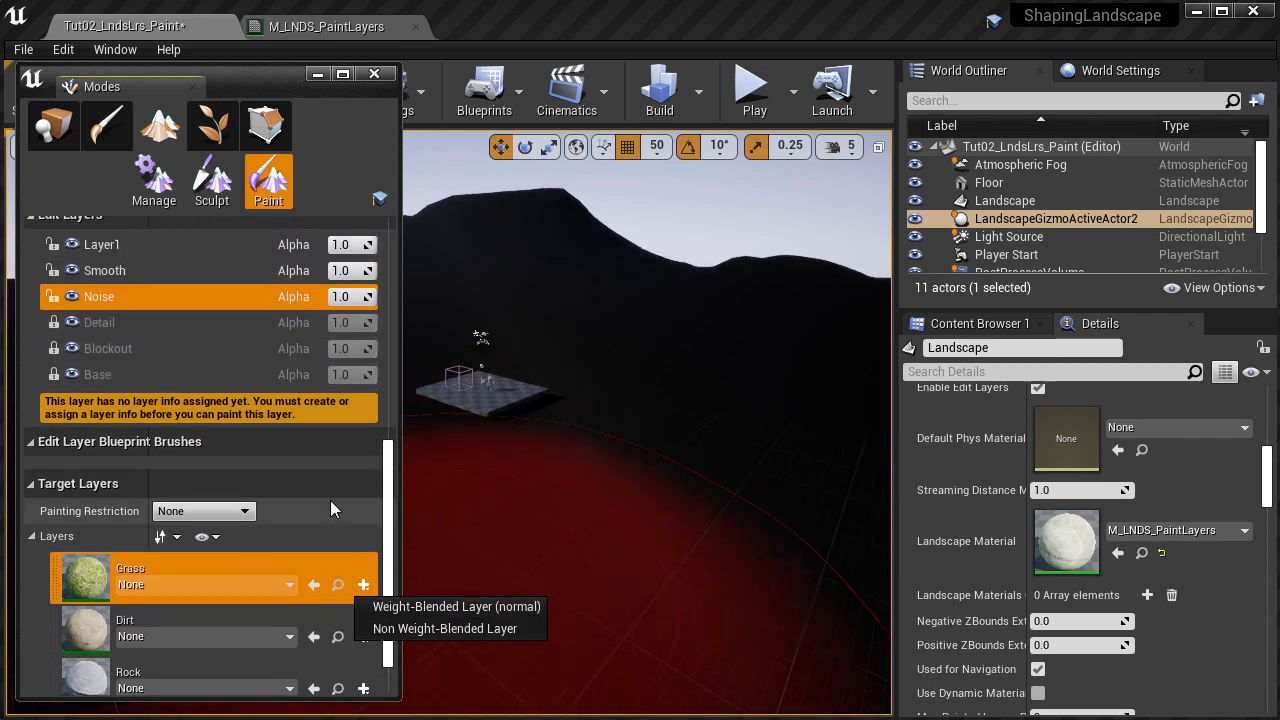
click(234, 255)
click(215, 267)
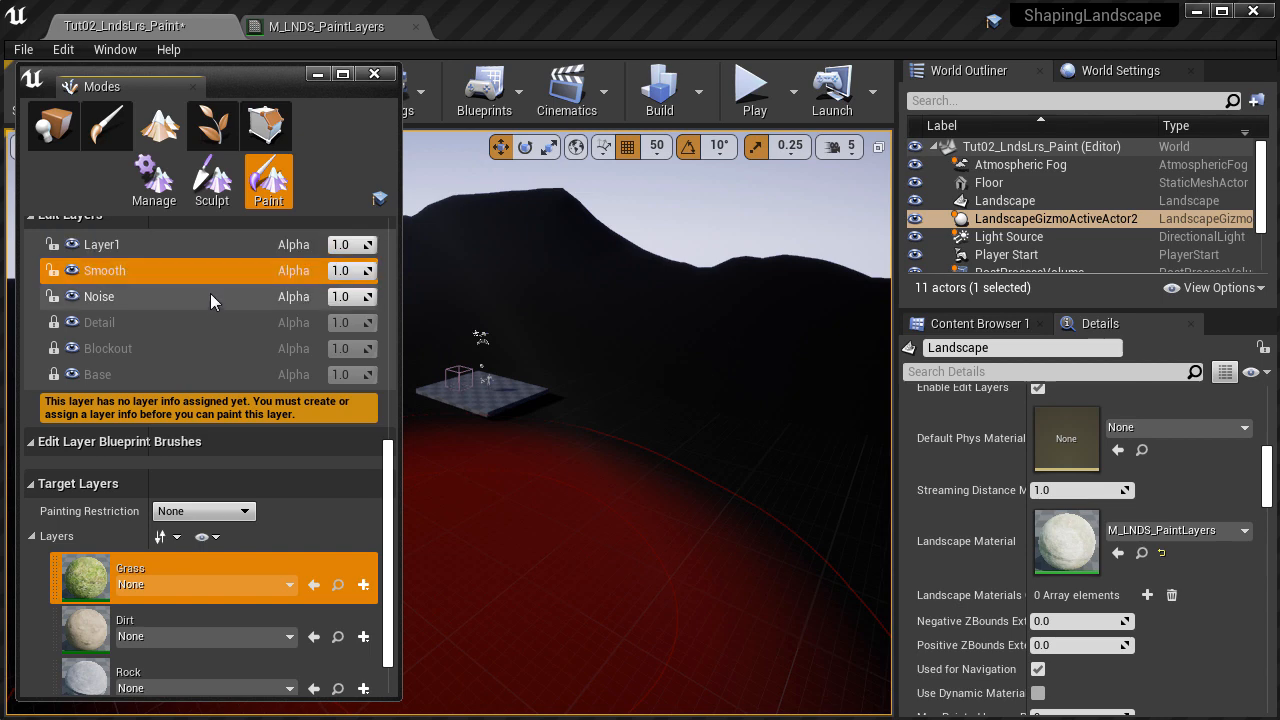
click(209, 299)
click(204, 321)
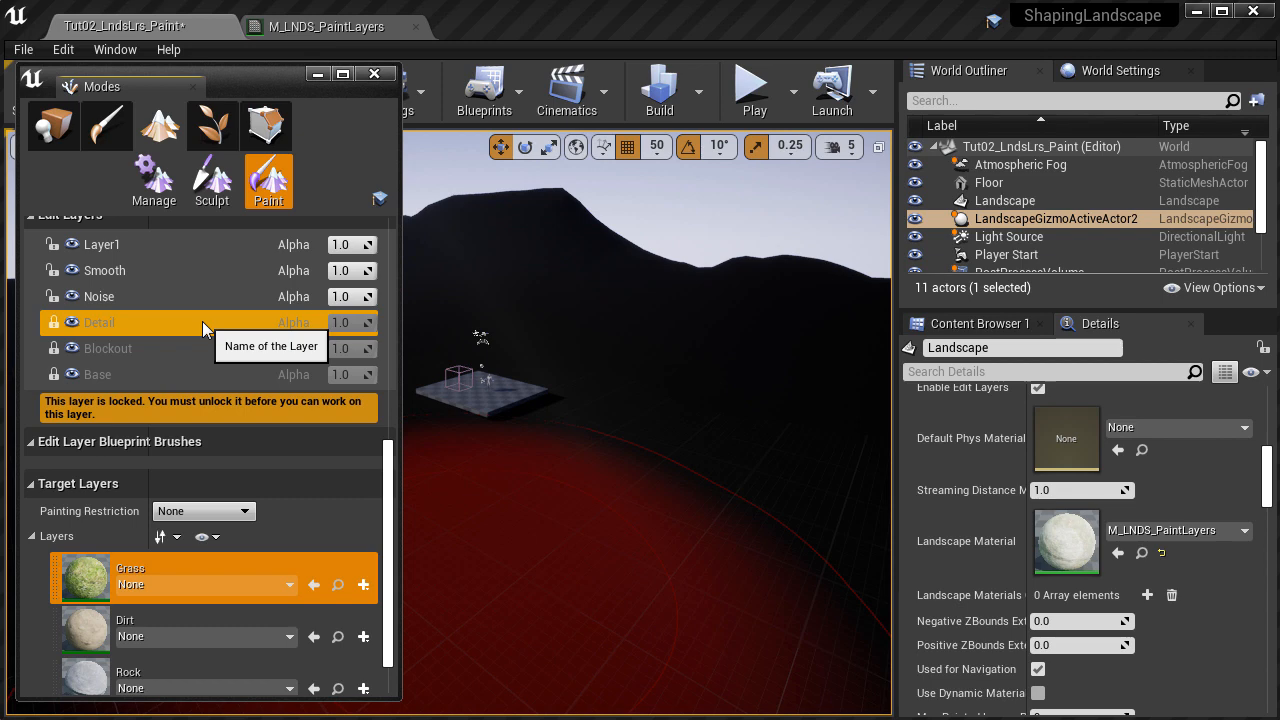
Step: Select the Base edit layer and unlock it for painting
click(174, 373)
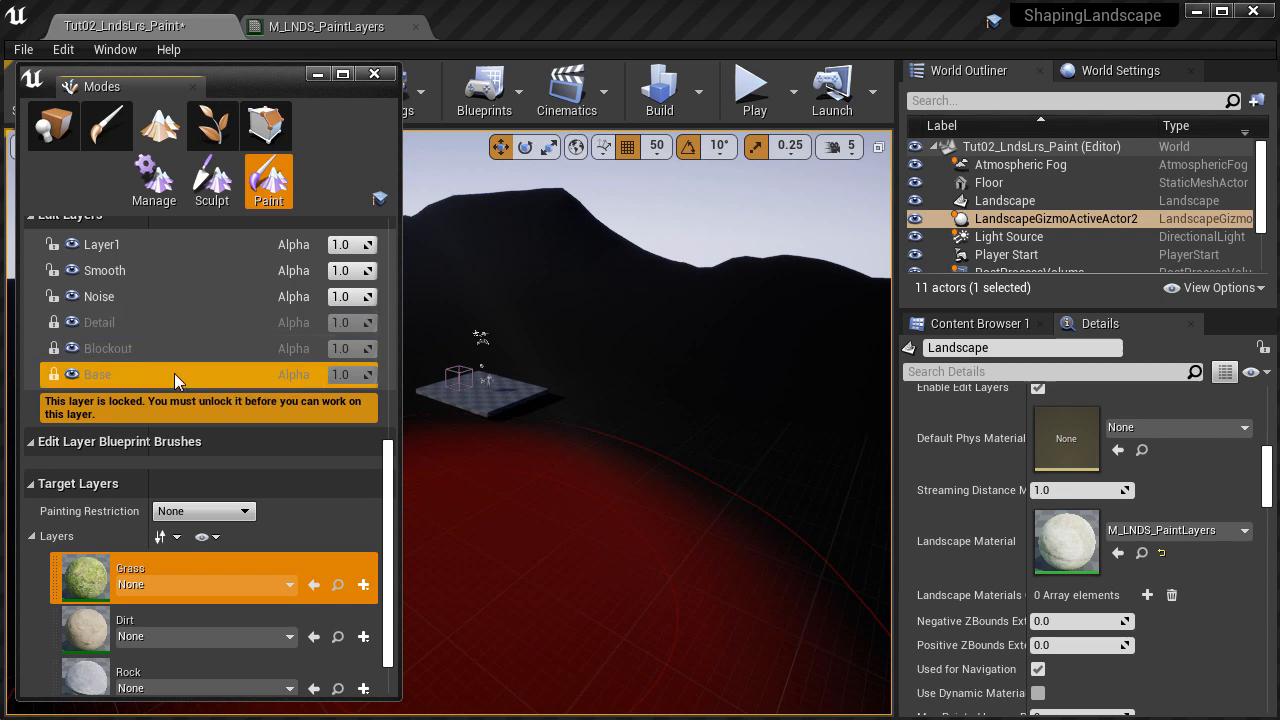
click(53, 376)
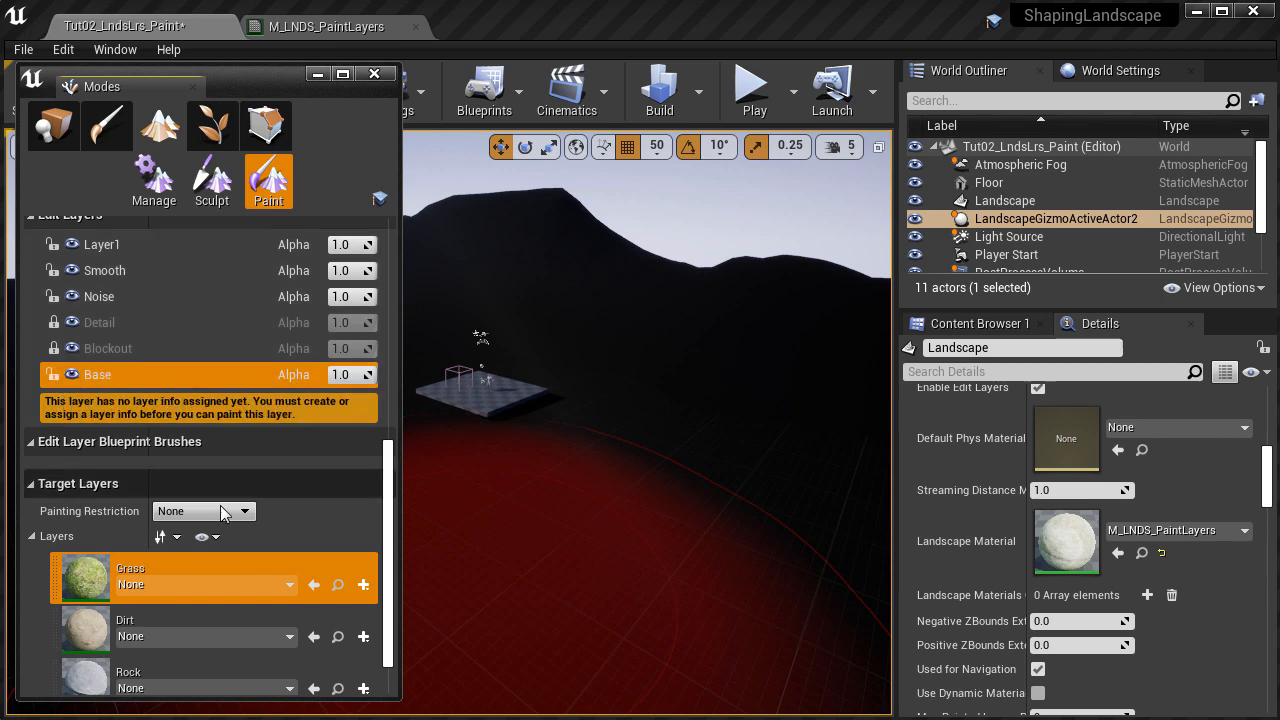
Step: Create the weight-blended layer info Grass_LayerInfo for the Grass target layer in Tut02_LndsLrs_Paint_sharedassets, and show the viewport full screen
scroll(252, 549, down, 2)
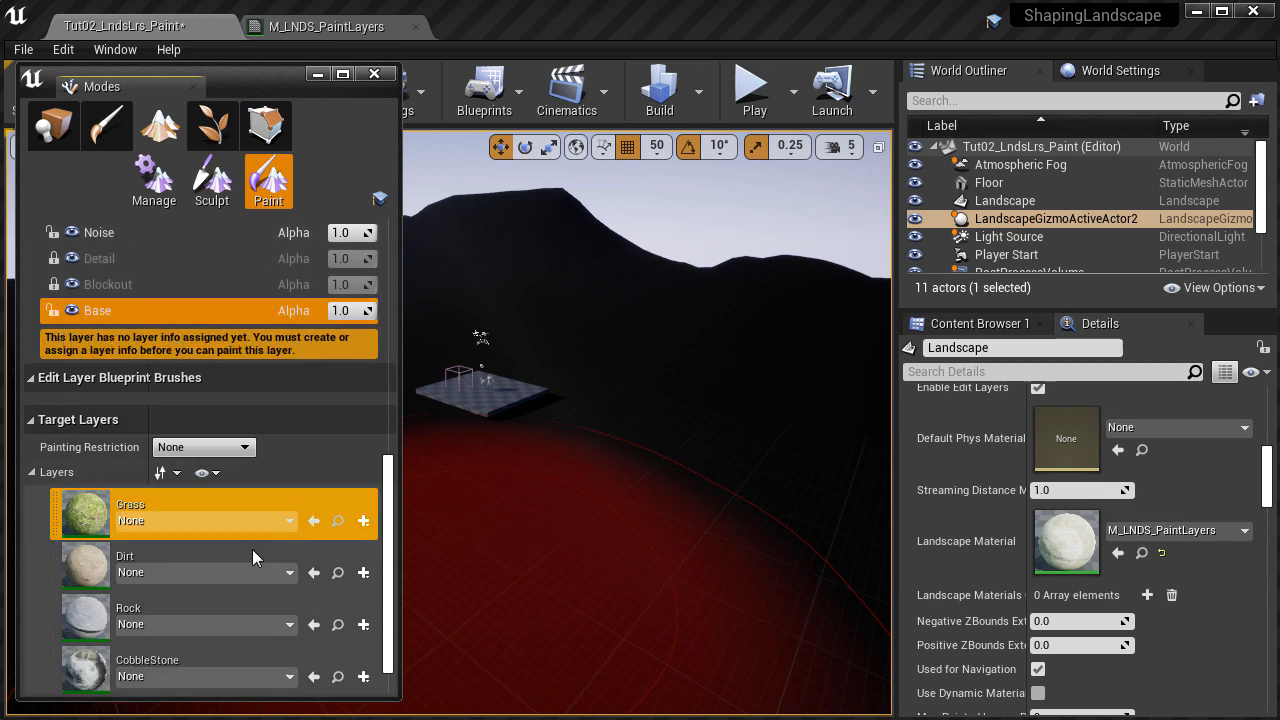
click(366, 517)
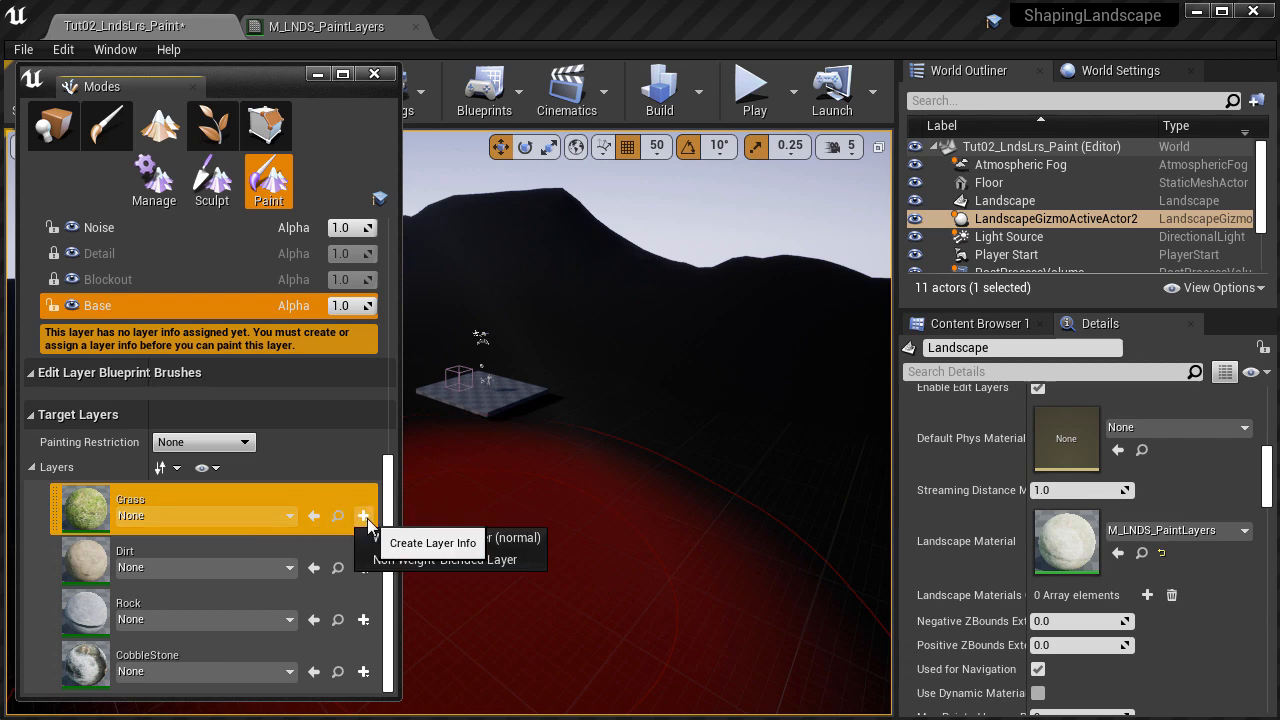
click(531, 538)
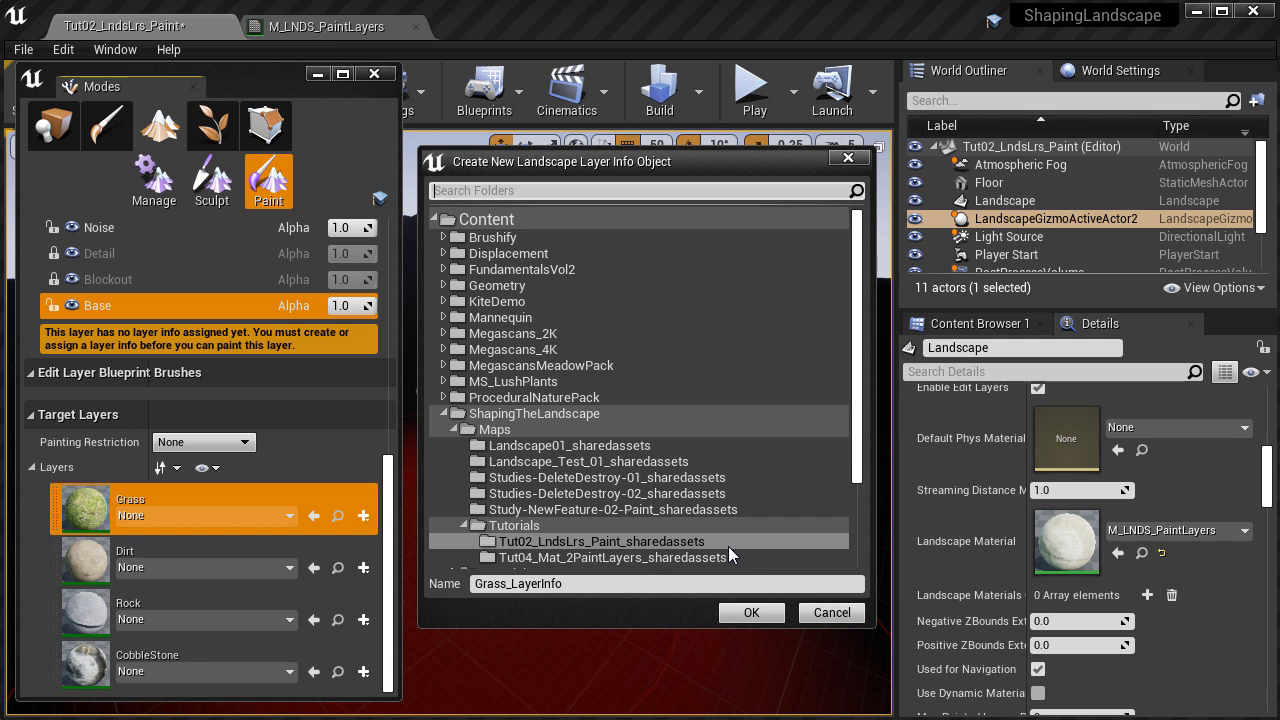
click(740, 612)
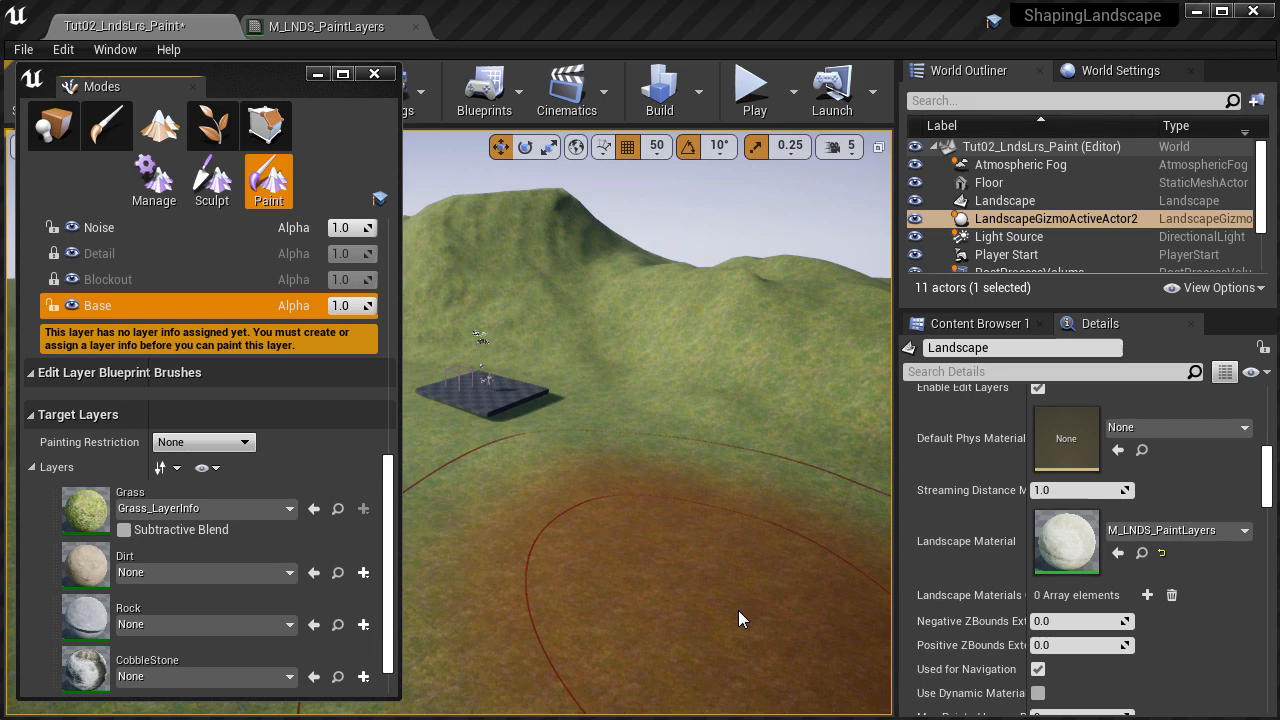
right_drag(738, 615, 714, 586)
key(F11)
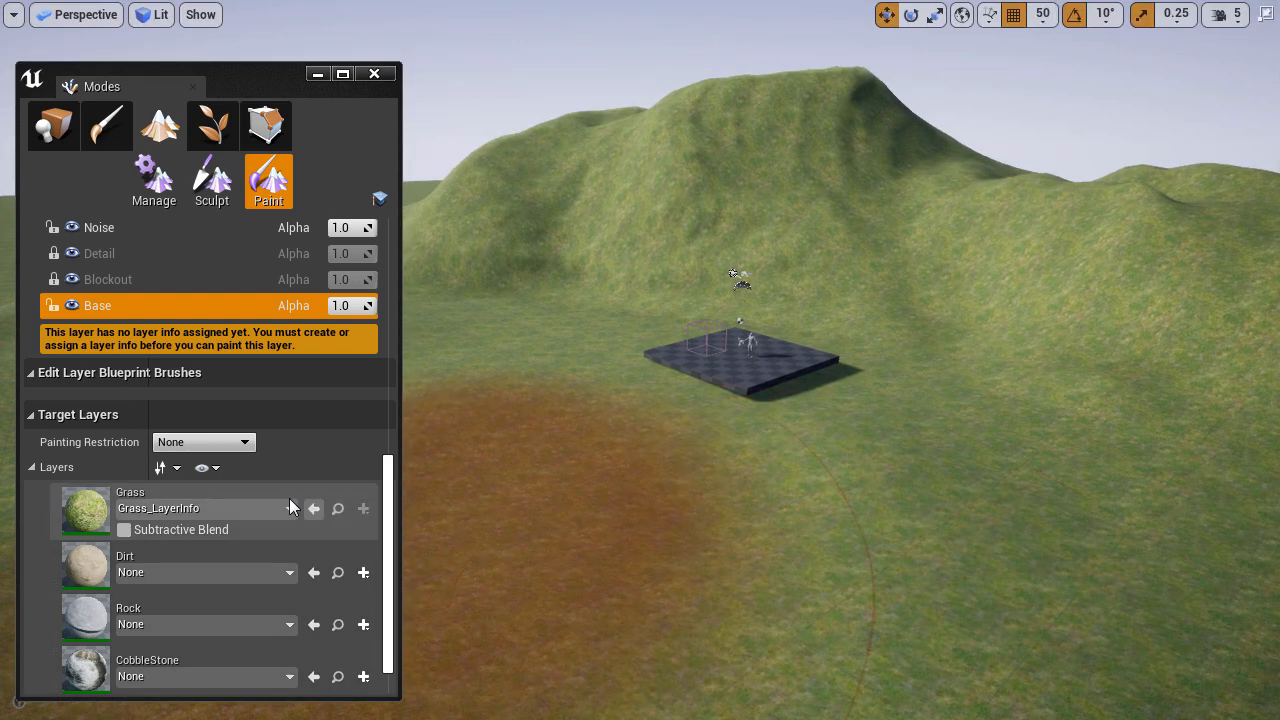
Step: Select the Grass target layer, and hide and reshow the Base edit layer to check which layer holds the grass
click(245, 486)
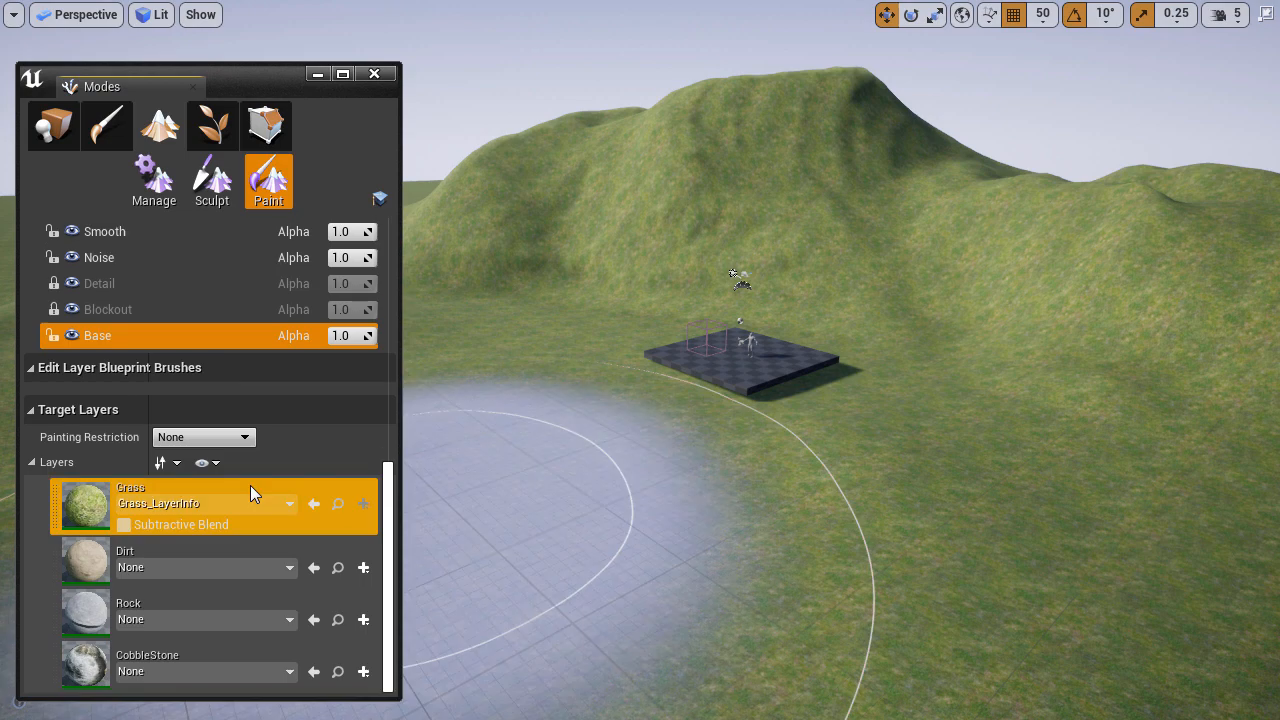
click(70, 337)
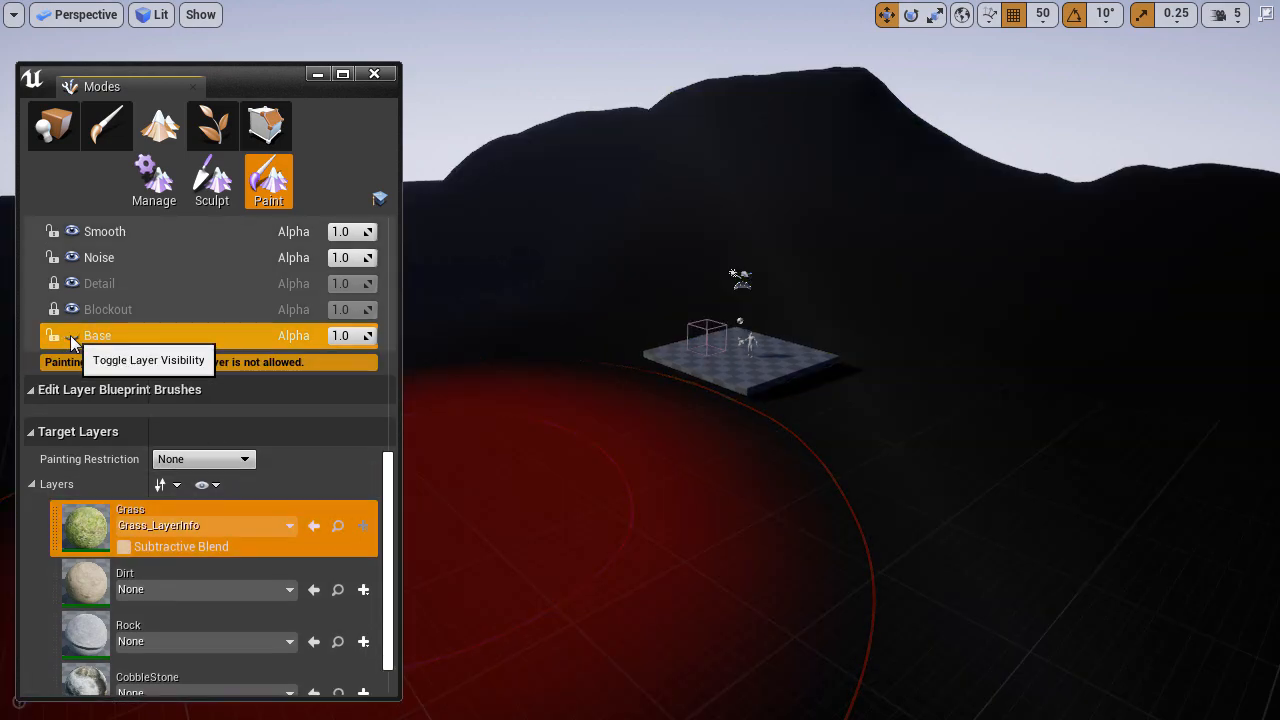
click(71, 337)
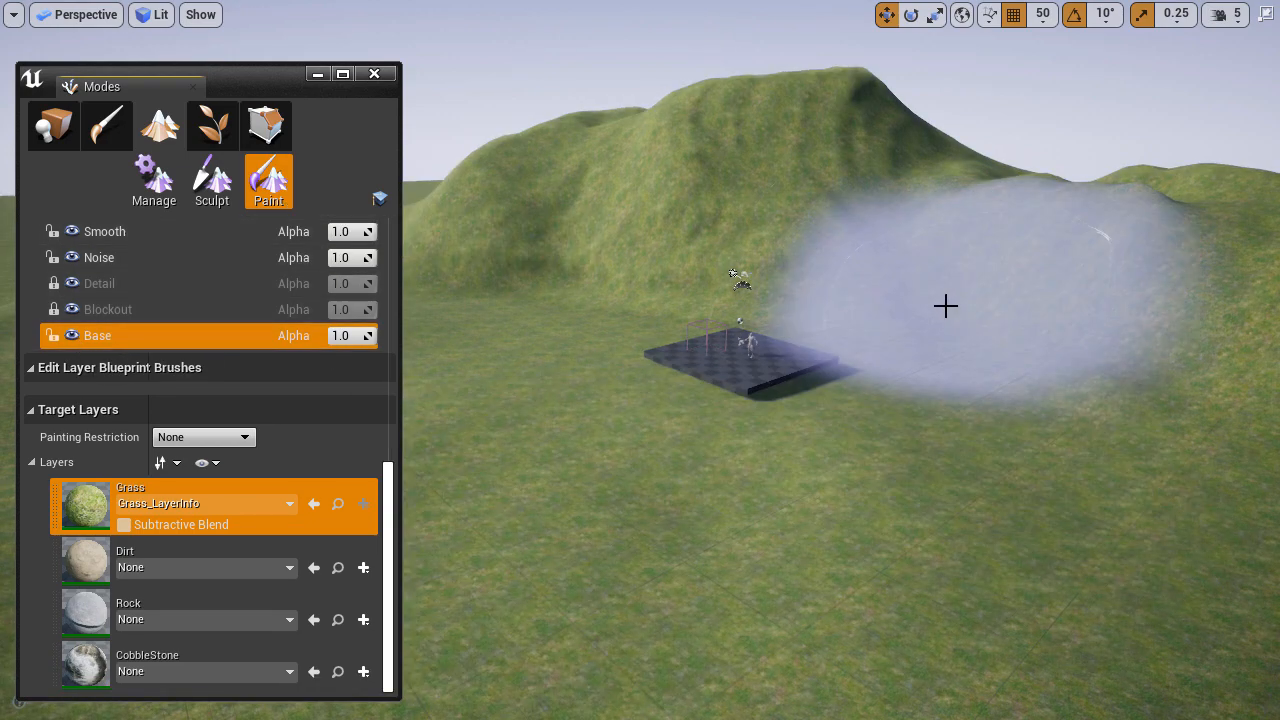
Step: Fill the Base edit layer with the Grass target layer
right_drag(910, 369, 910, 369)
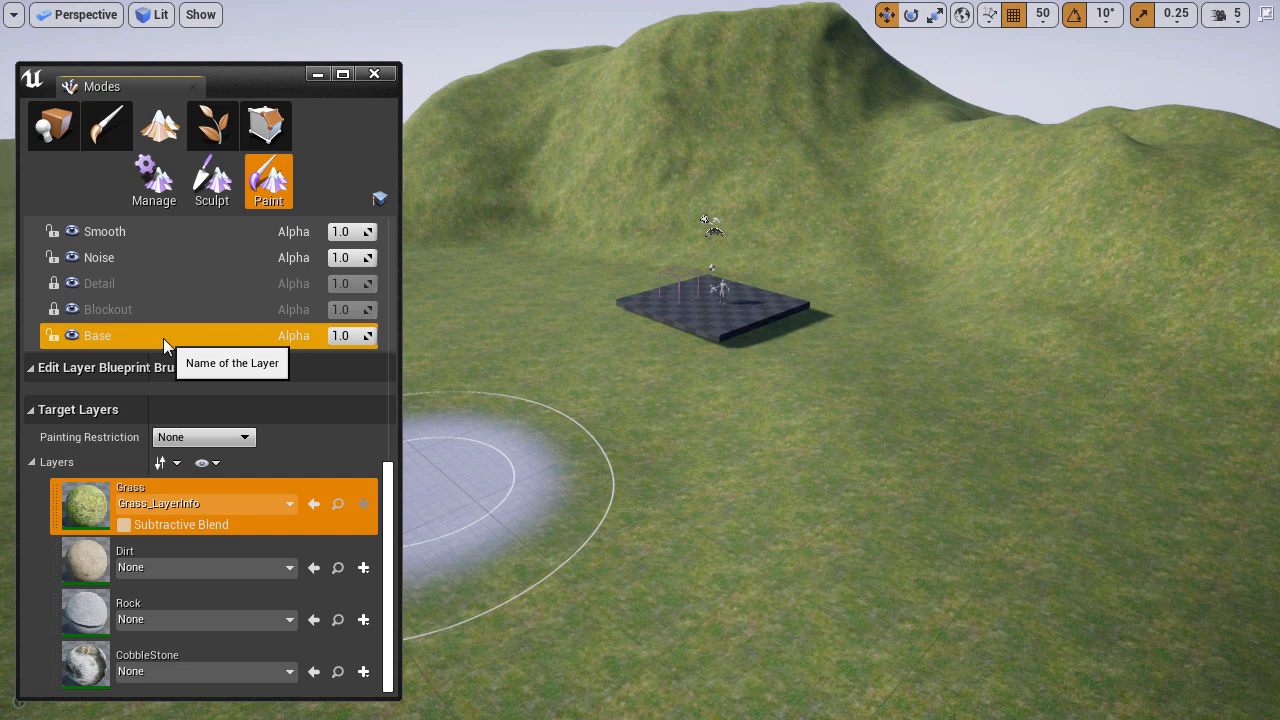
right_click(256, 485)
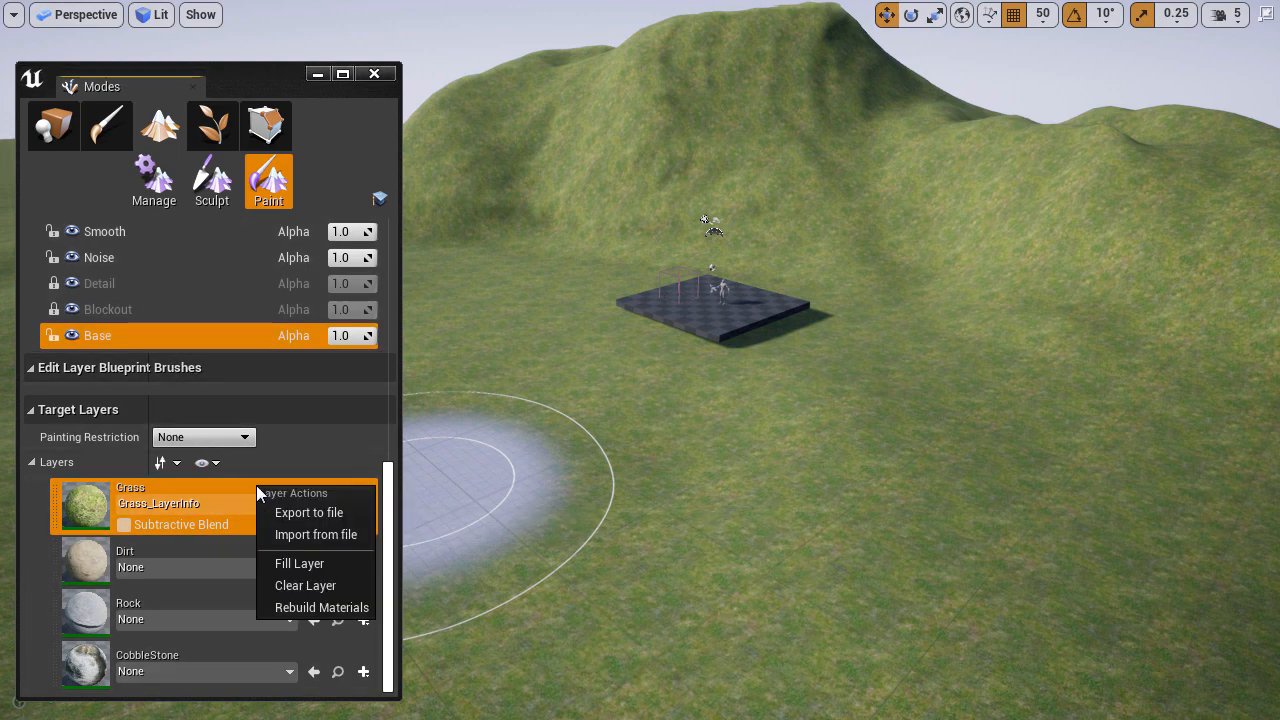
click(331, 565)
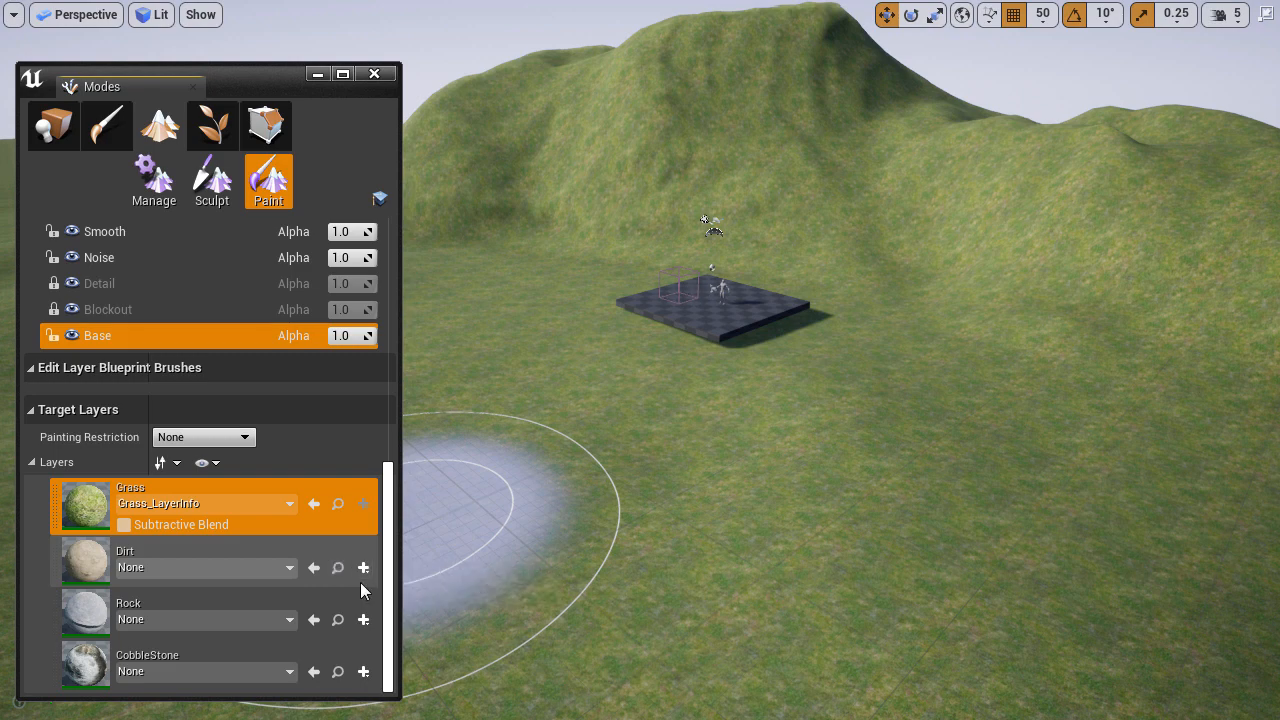
Step: Select the Noise edit layer and create the weight-blended layer info Dirt_LayerInfo for the Dirt target layer in Tut02_LndsLrs_Paint_sharedassets
click(149, 262)
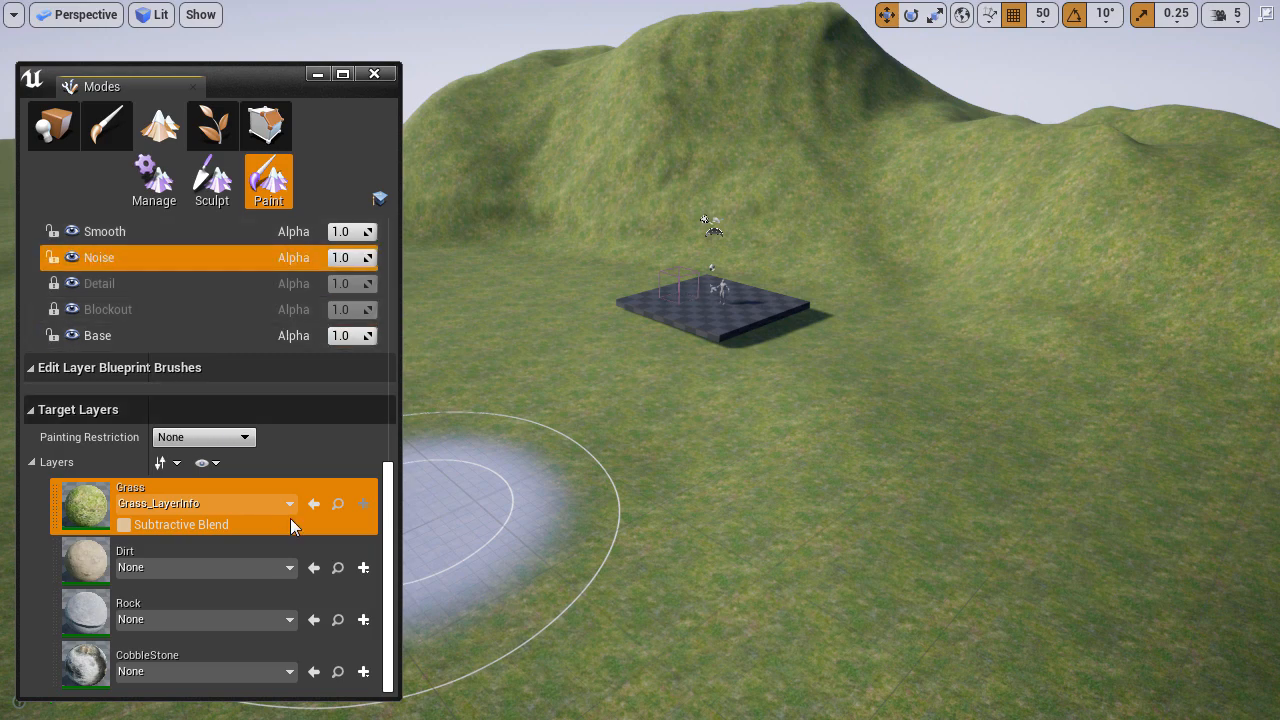
click(366, 567)
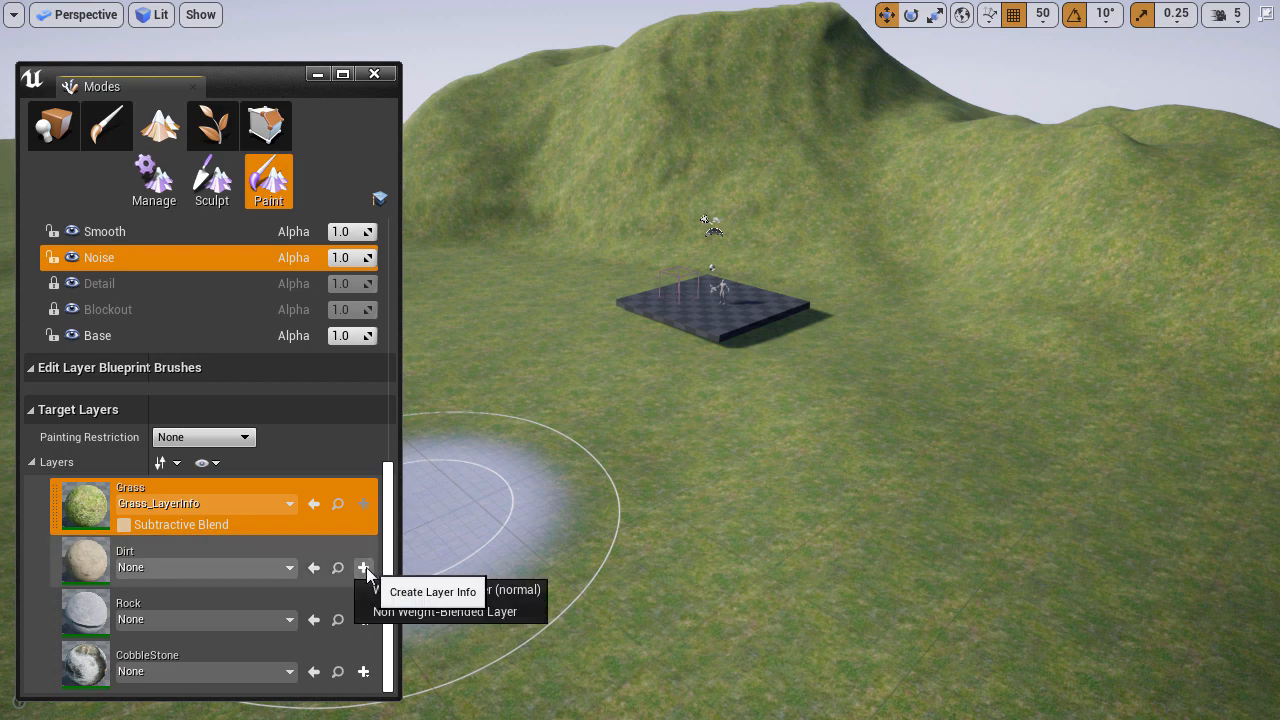
click(508, 589)
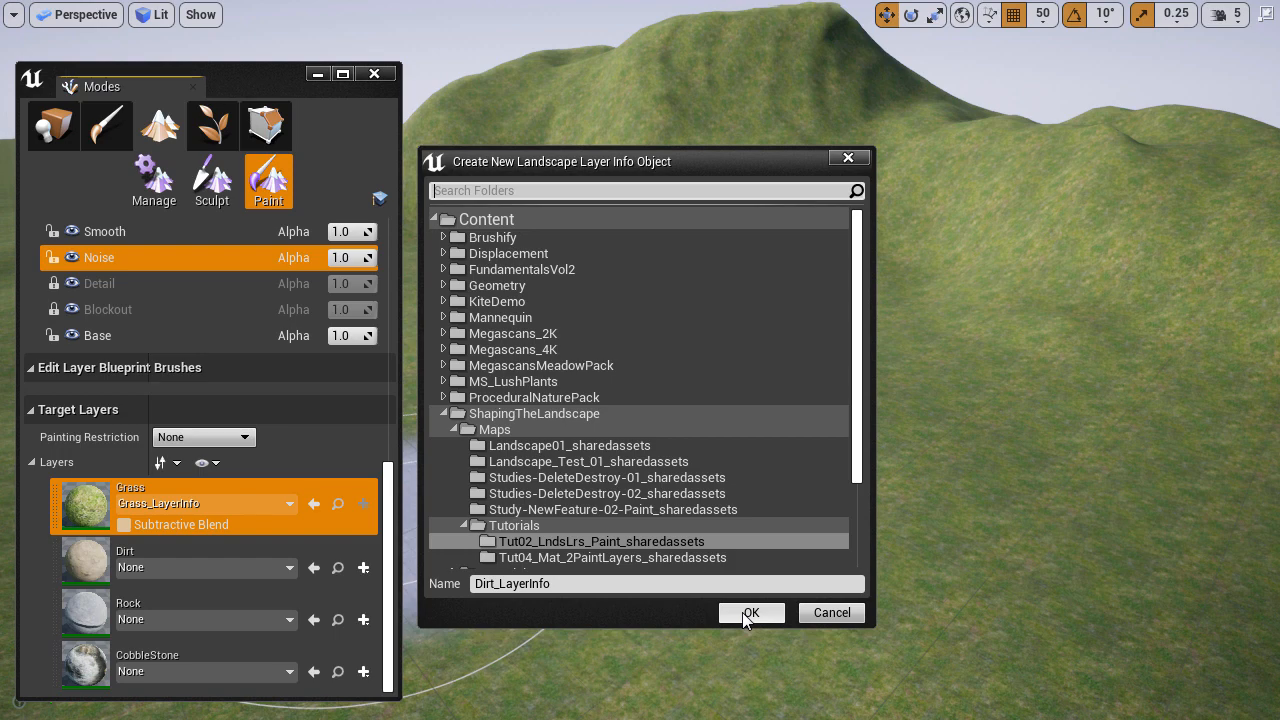
click(749, 612)
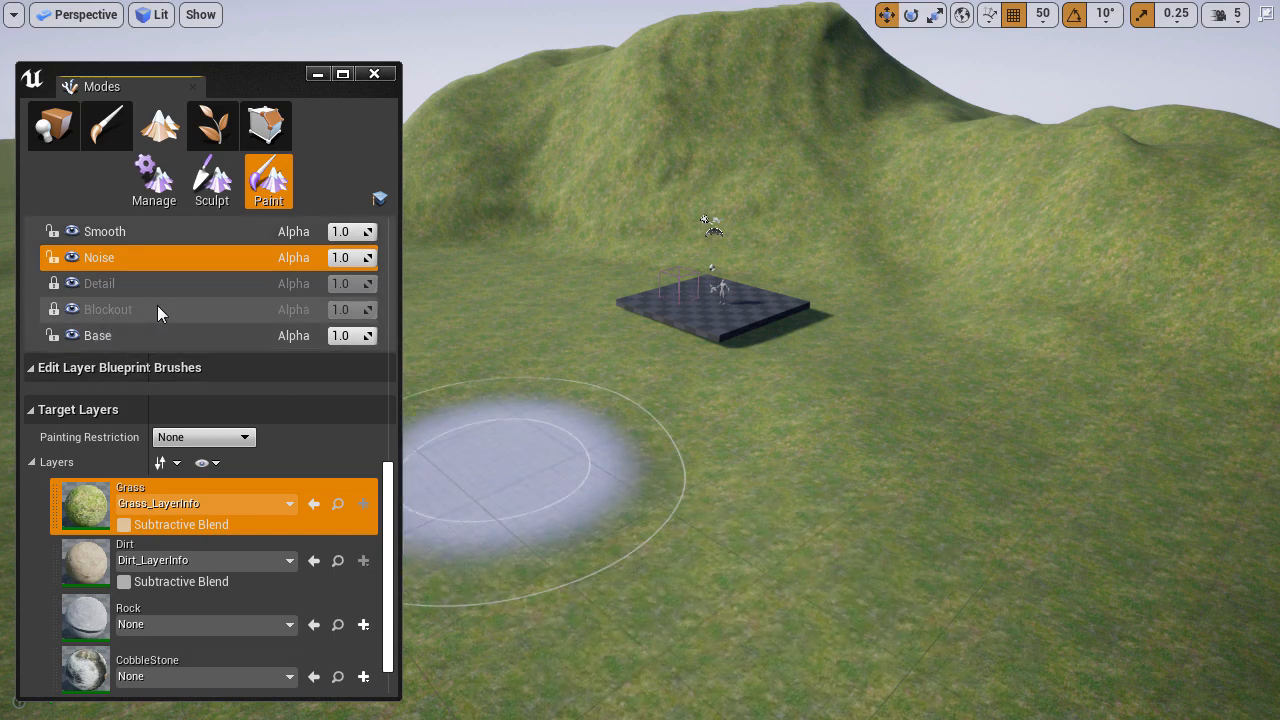
Step: Make Base the active edit layer for painting the ground near the platform
mouse_move(763, 440)
right_down()
mouse_move(748, 485)
mouse_move(722, 465)
right_up()
key(w)
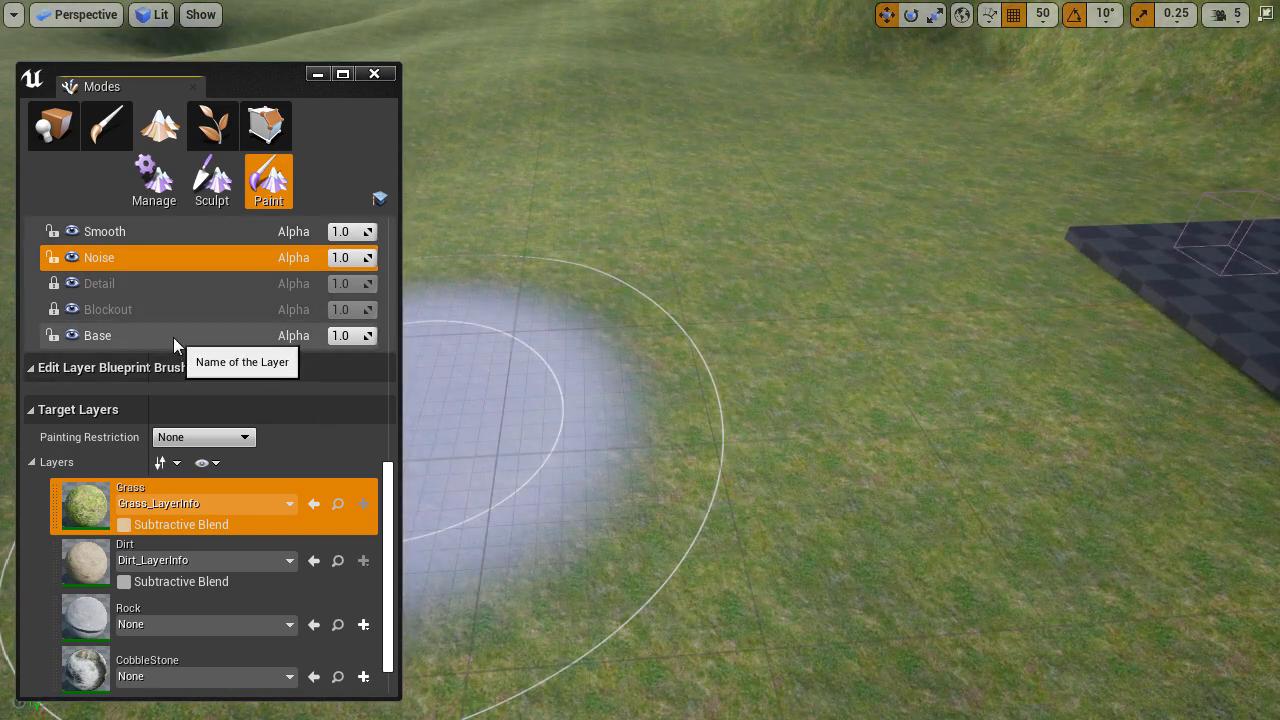
click(173, 337)
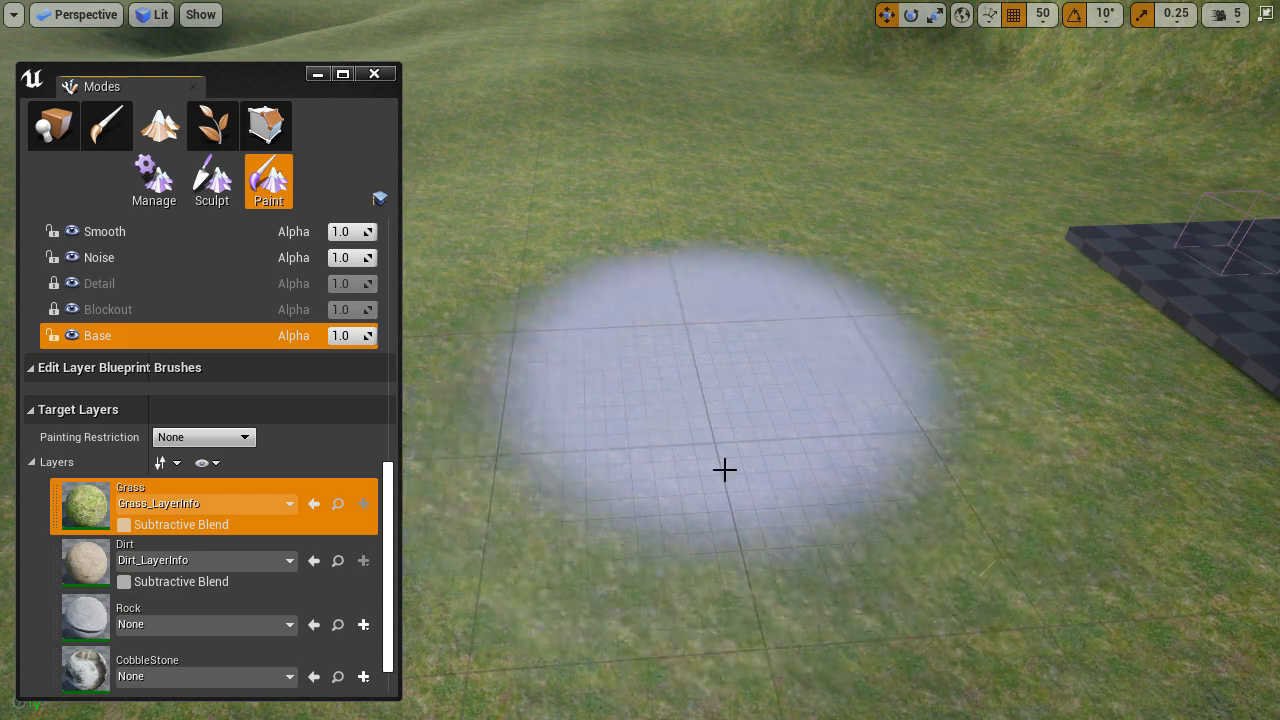
right_drag(882, 450, 844, 462)
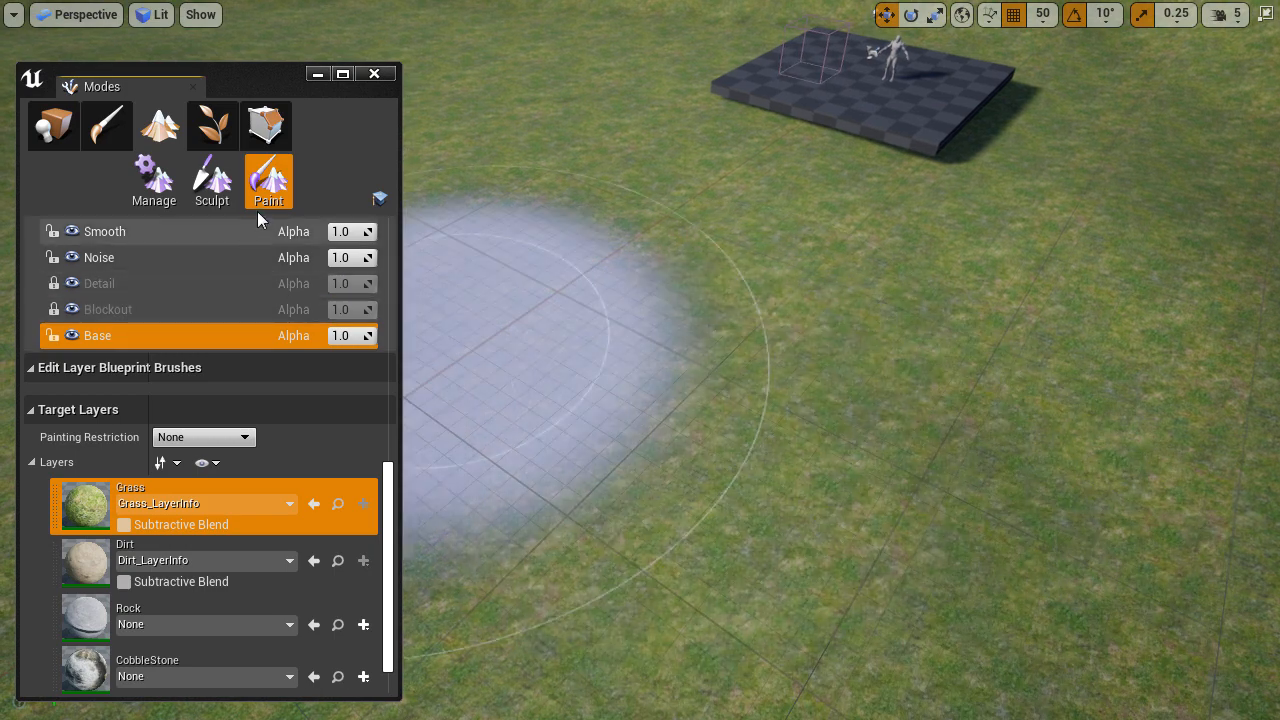
Step: Choose the Paint tool with a tool strength of 1 and select the Dirt target layer
scroll(240, 292, up, 5)
scroll(206, 297, up, 5)
click(76, 287)
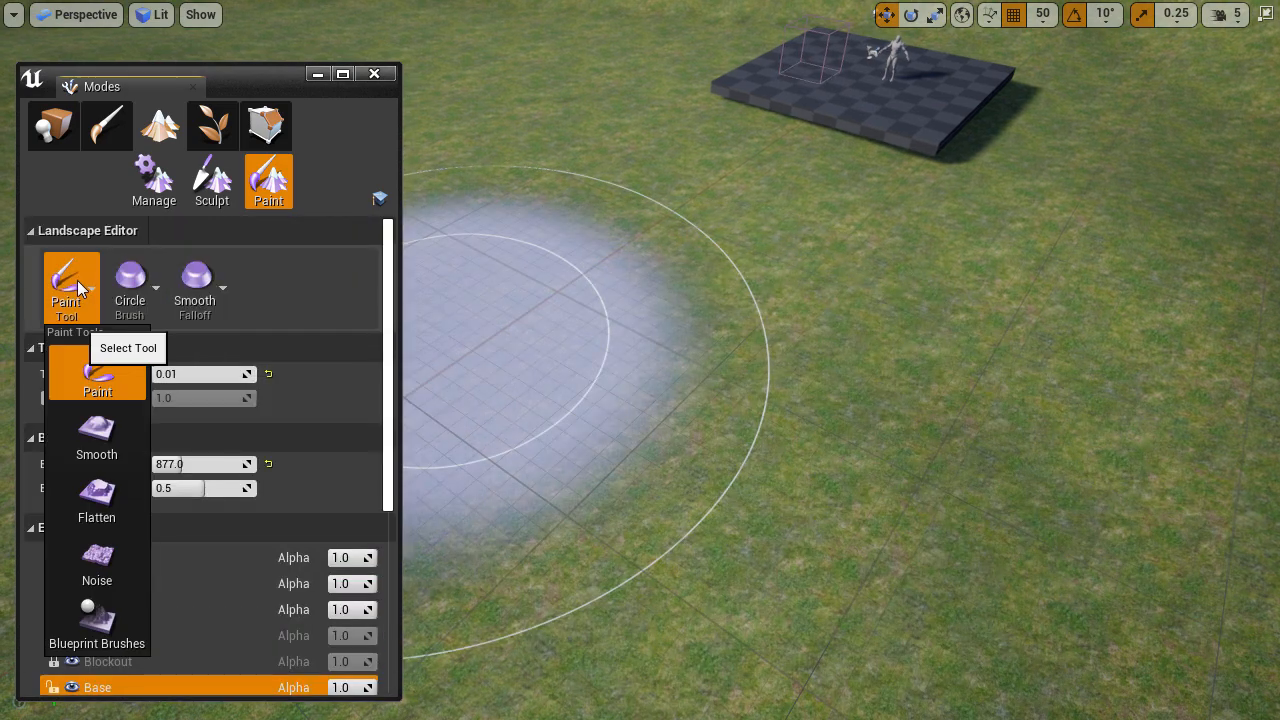
click(108, 386)
click(205, 376)
text(1)
key(Return)
scroll(205, 381, down, 5)
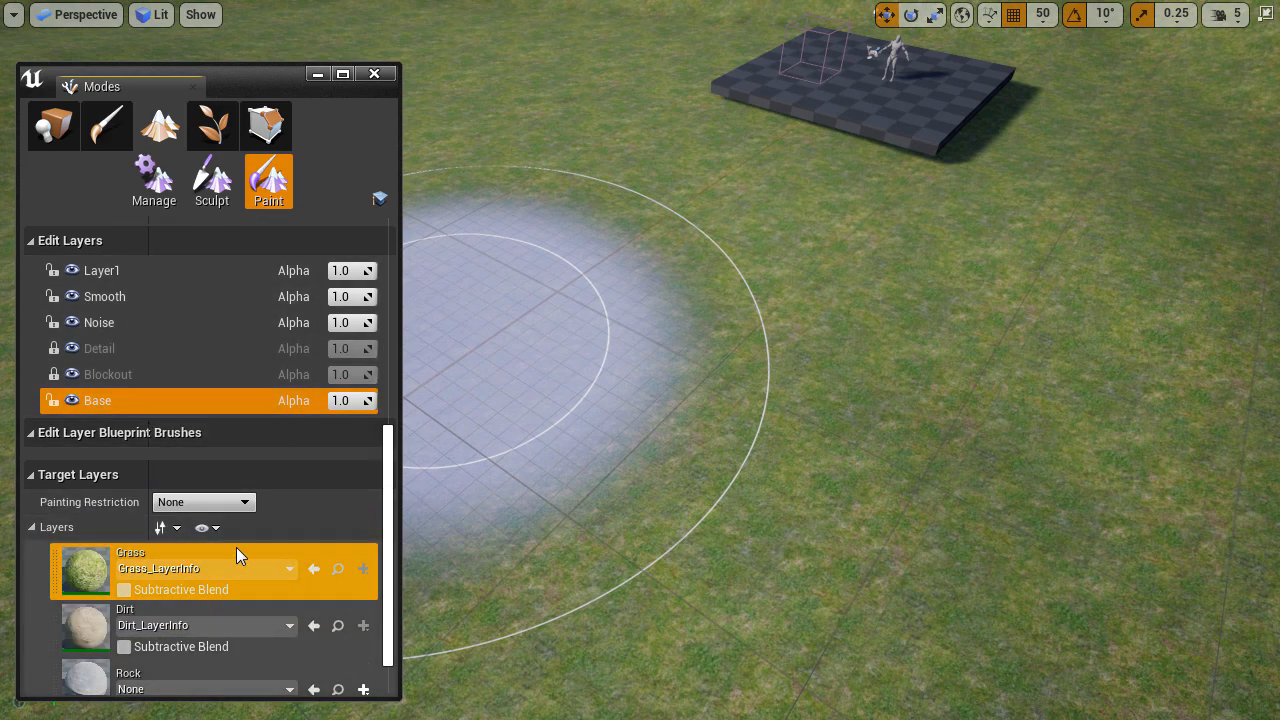
click(170, 609)
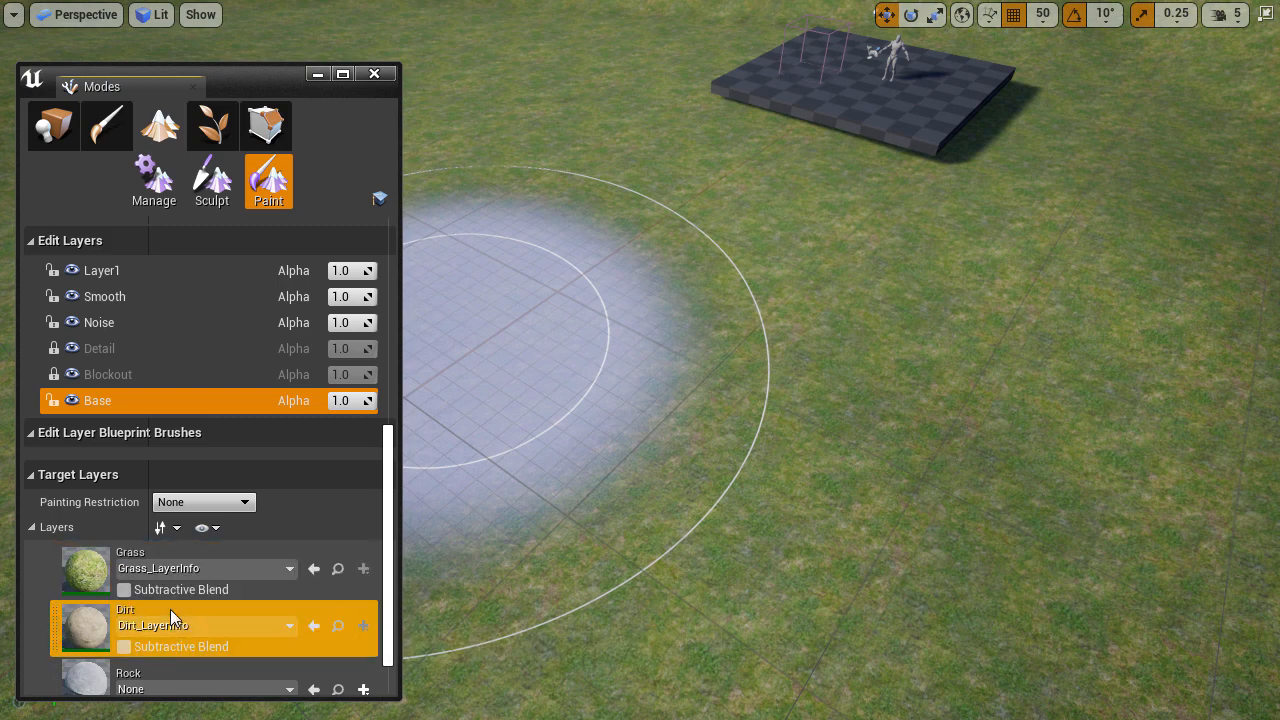
Step: Paint a round patch of Dirt over the grass near the platform on the Base edit layer
right_drag(549, 534, 560, 531)
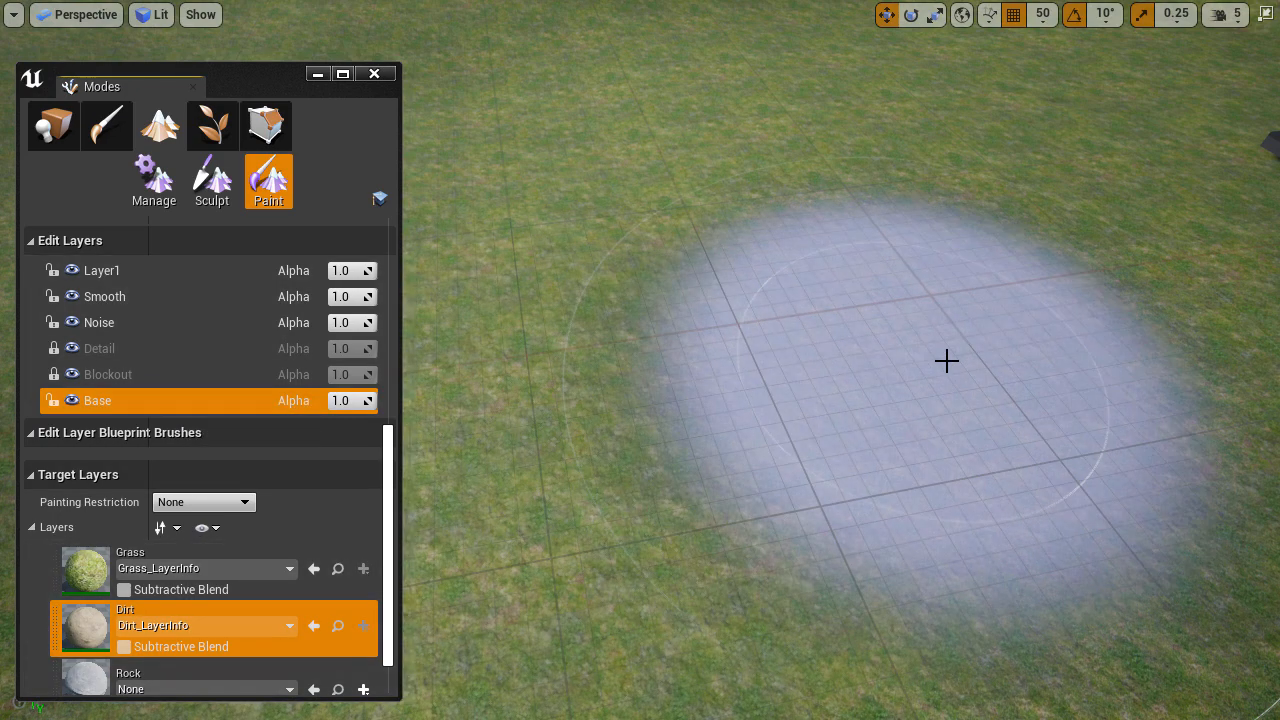
right_drag(947, 360, 960, 362)
mouse_move(790, 365)
mouse_down()
mouse_move(815, 373)
mouse_move(849, 346)
mouse_move(806, 351)
mouse_up()
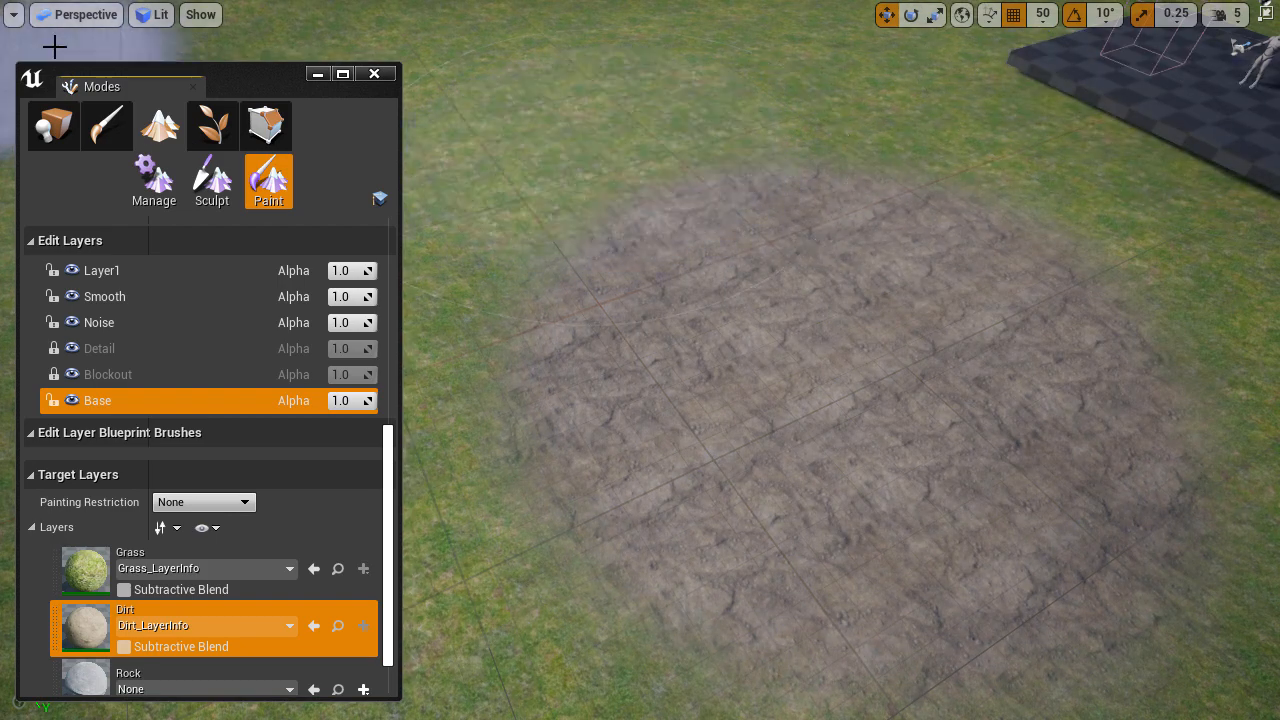
Step: Turn off the viewport grid, and hide and reshow the Base edit layer to check the painted dirt
click(200, 14)
click(188, 217)
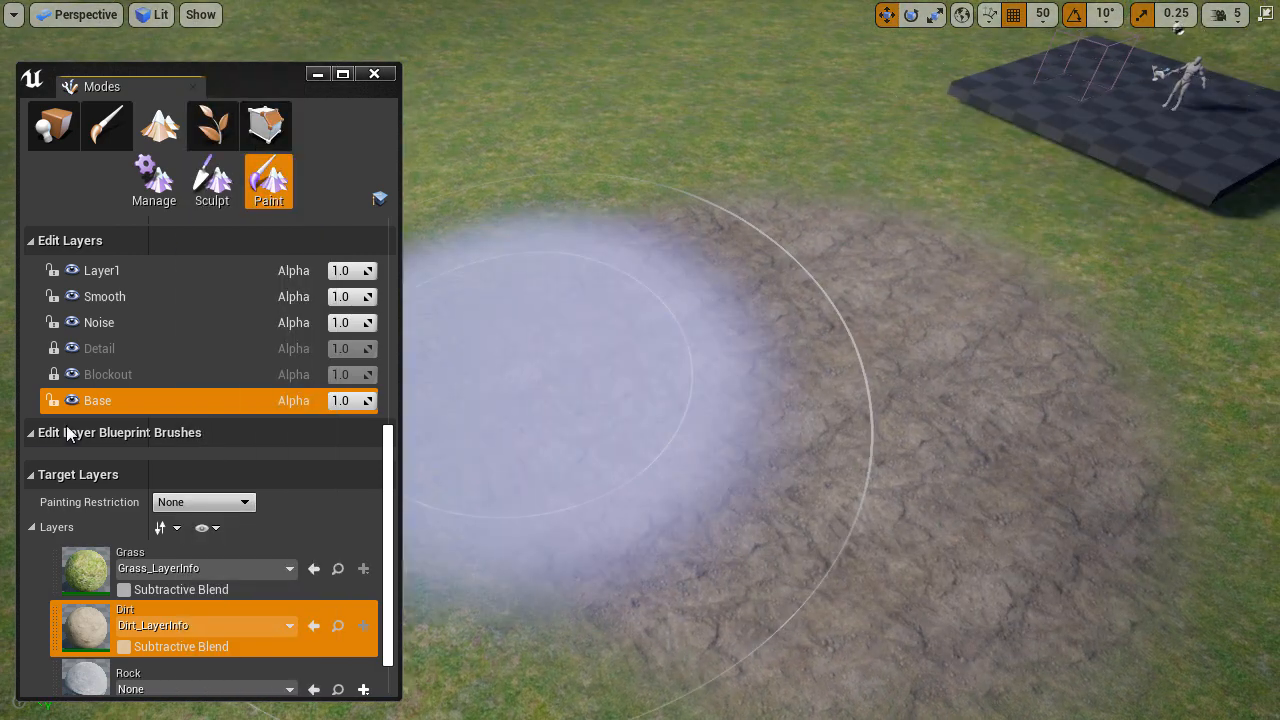
click(71, 400)
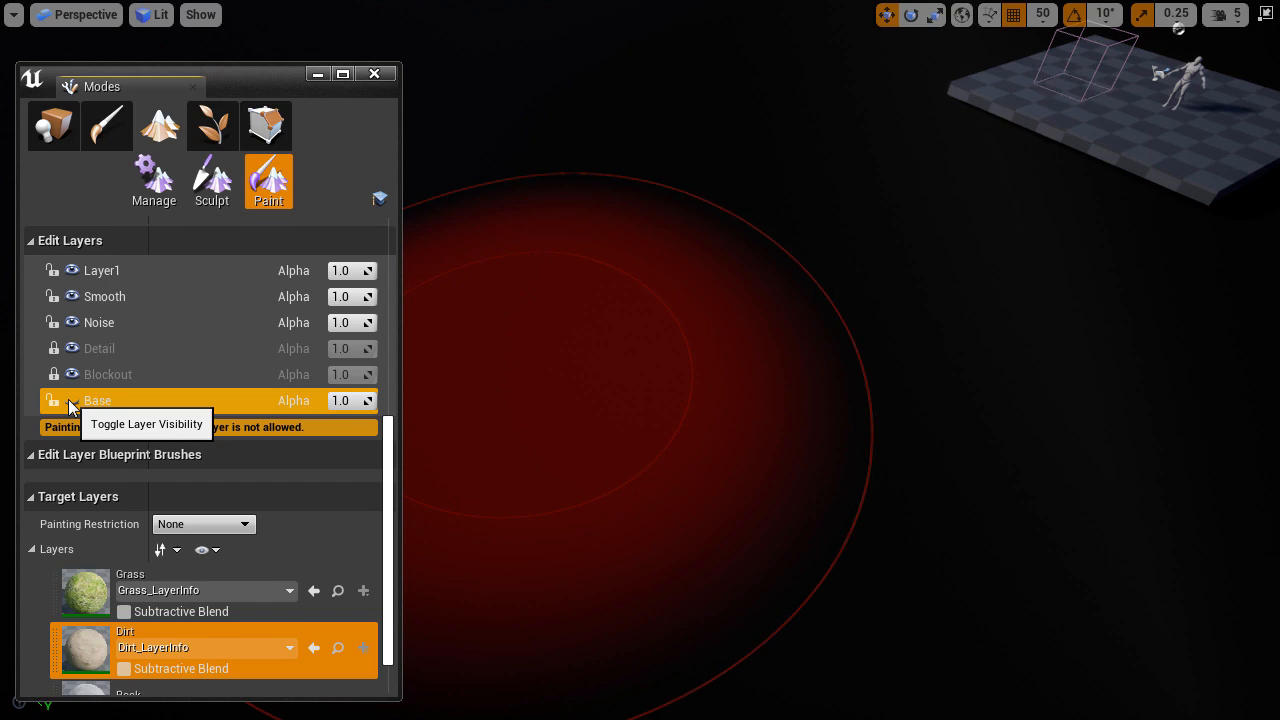
click(70, 400)
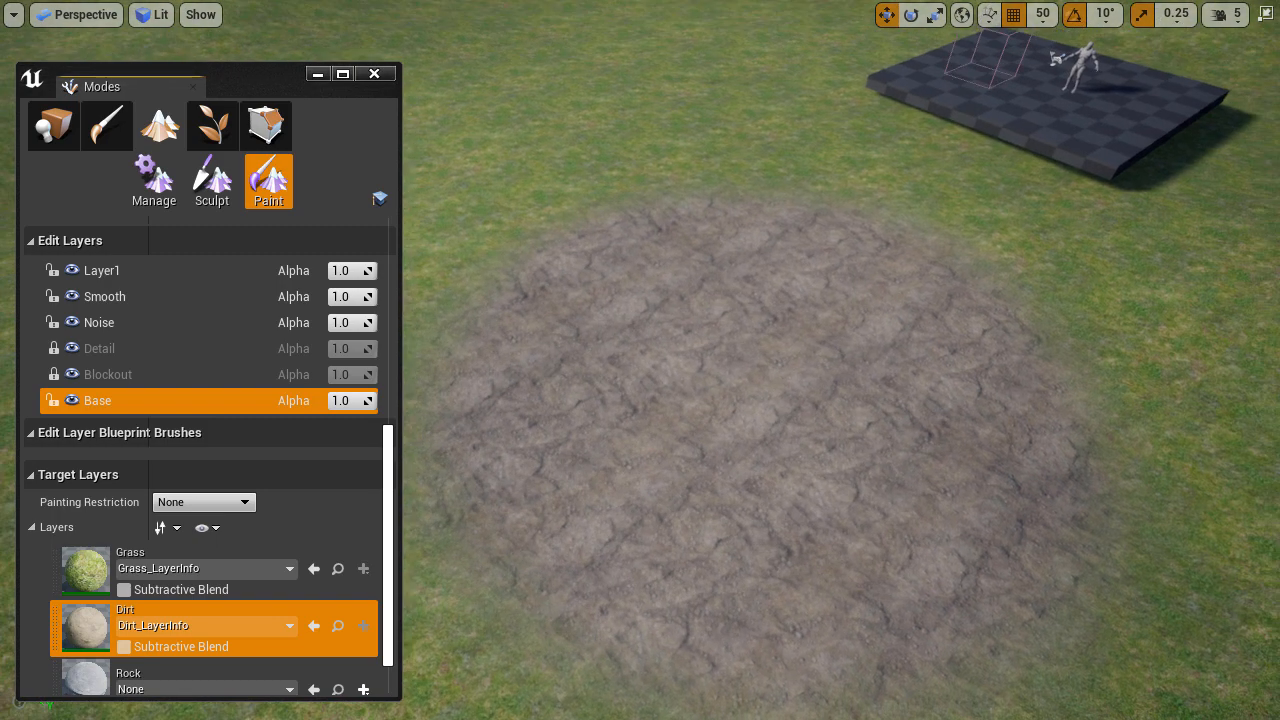
Step: Undo the dirt patch painted on the Base edit layer
key(ctrl+z)
key(ctrl+z)
key(ctrl+z)
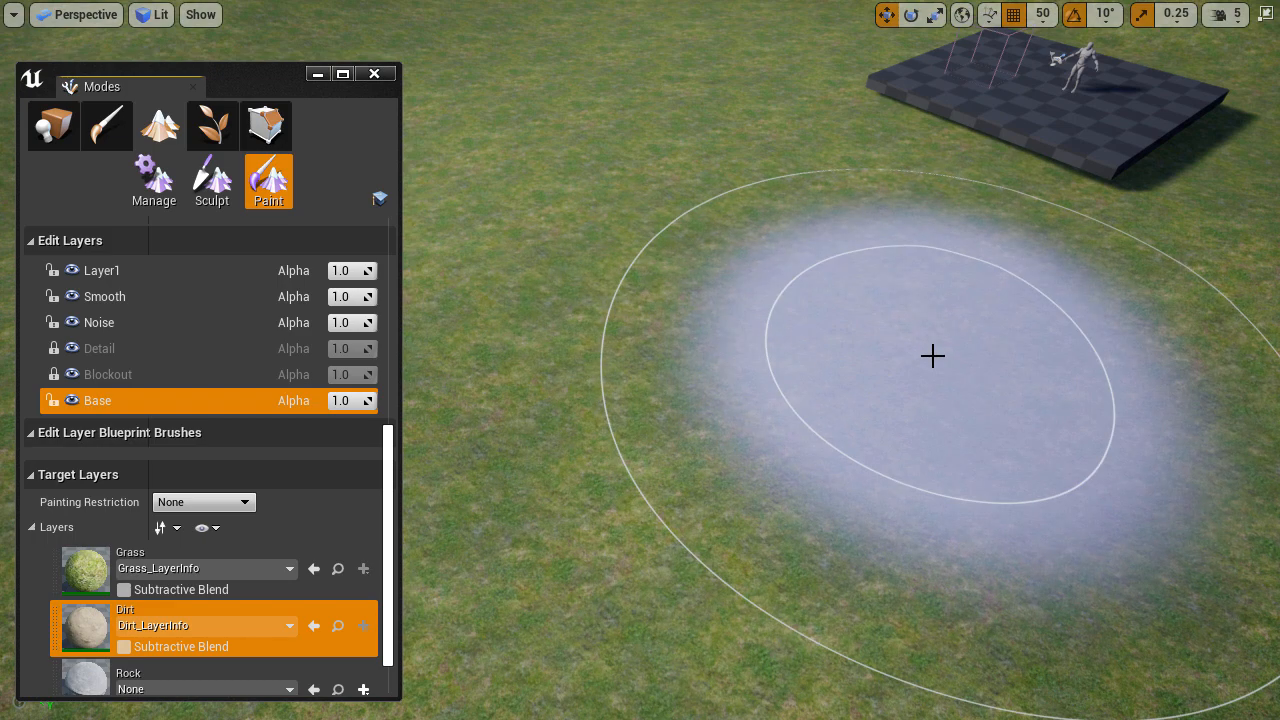
Step: Select the Layer1 edit layer and paint a wide area of Dirt over the grass in front of the platform
right_drag(856, 370, 842, 378)
right_drag(652, 500, 688, 510)
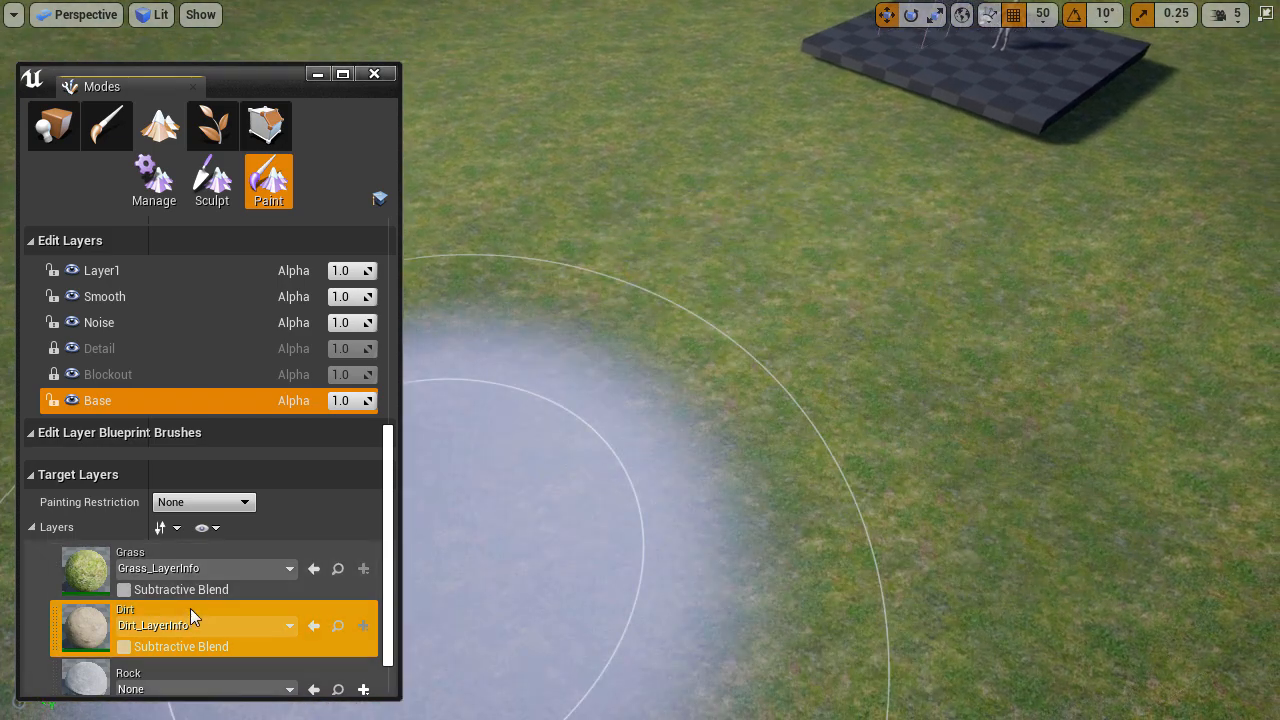
click(116, 268)
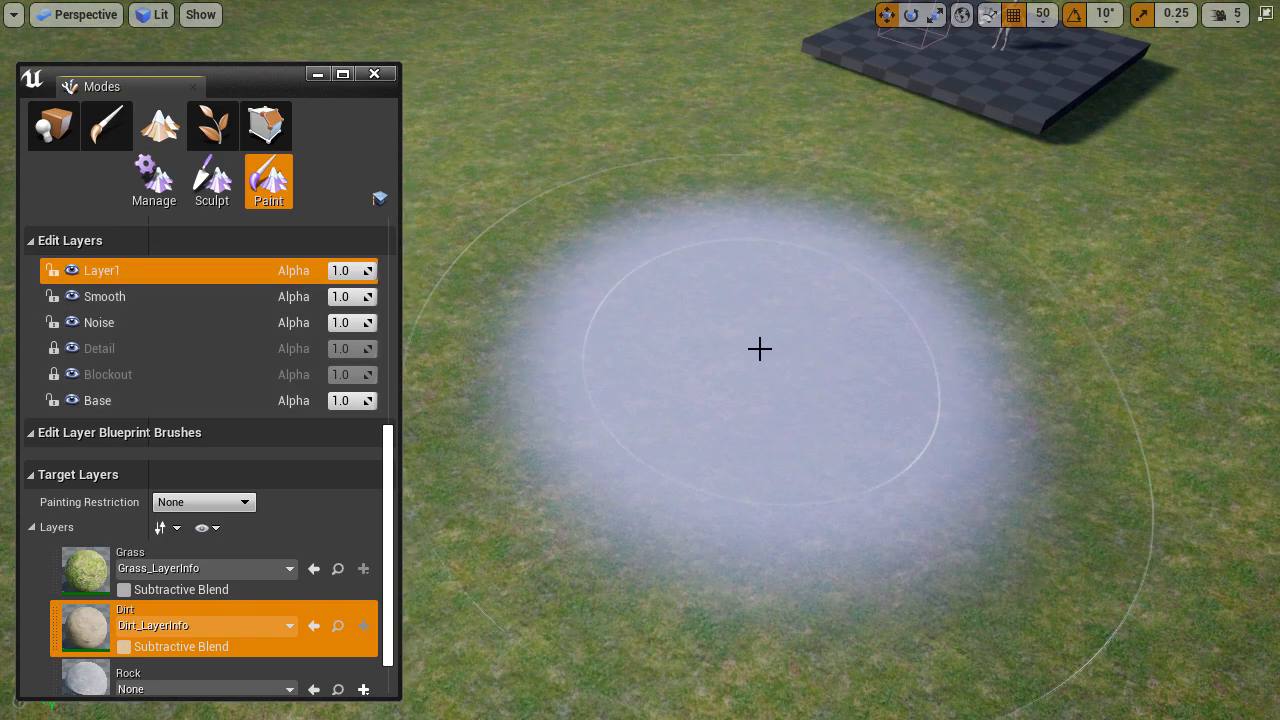
mouse_move(763, 325)
mouse_down()
mouse_move(686, 306)
mouse_move(574, 351)
mouse_move(657, 280)
mouse_move(654, 305)
mouse_up()
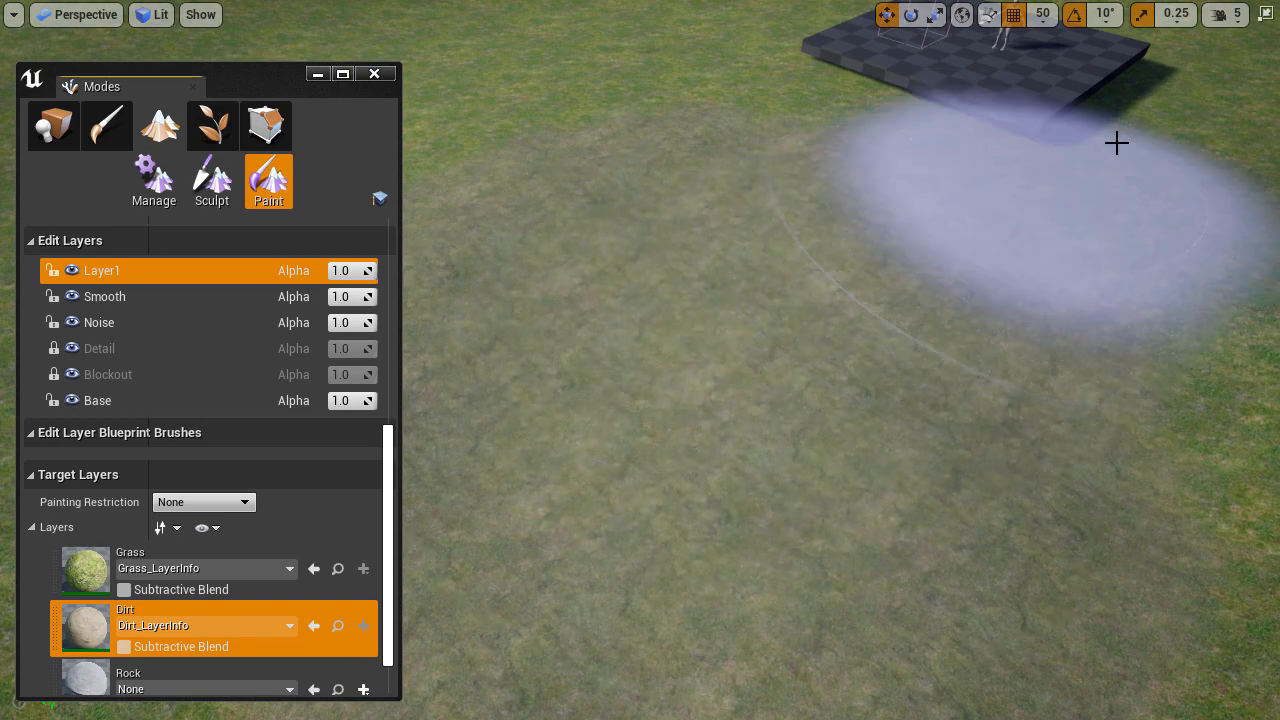
Step: Examine how the painted dirt blends with the grass up close, and hide and reshow Layer1 to compare
right_drag(829, 343, 829, 343)
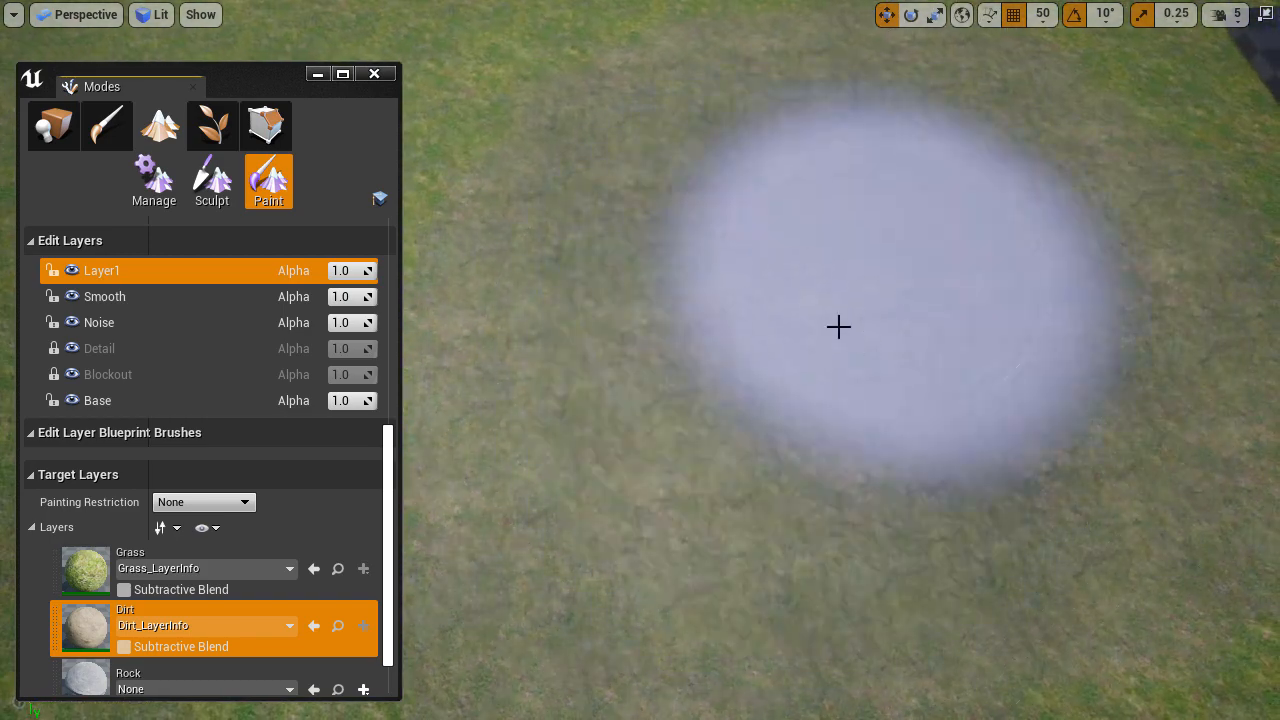
right_drag(842, 250, 842, 250)
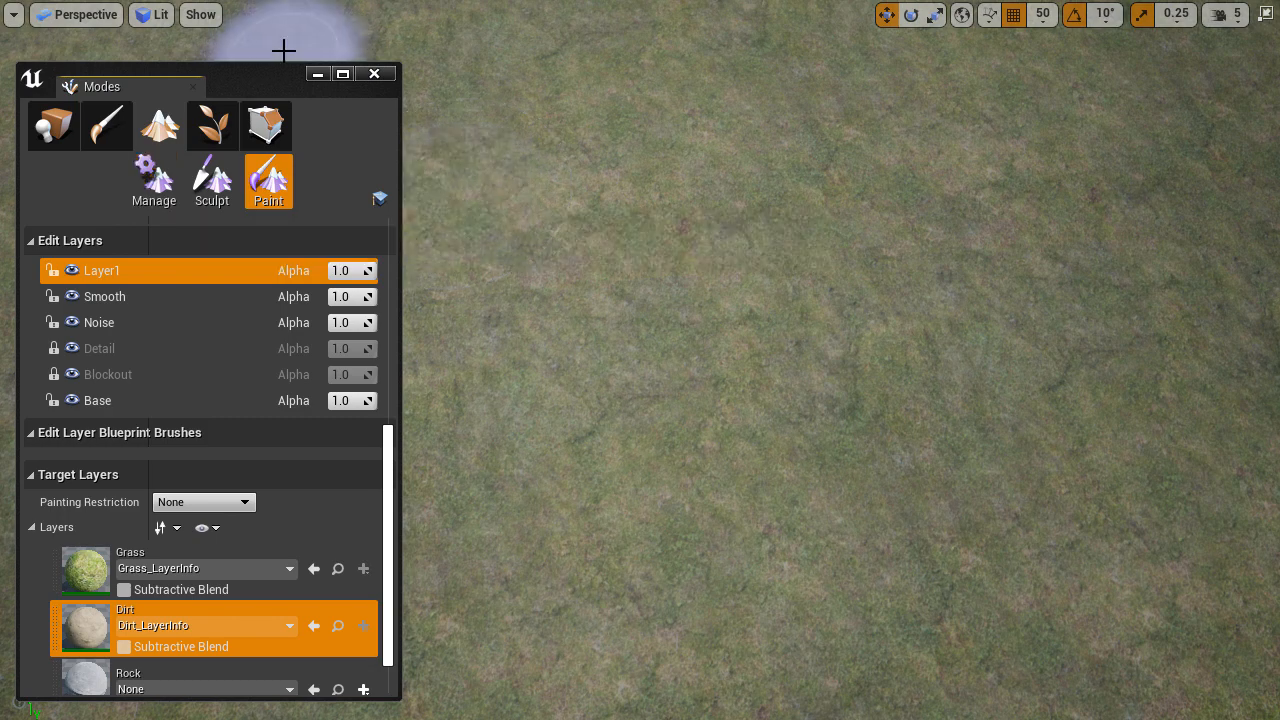
right_drag(865, 341, 865, 341)
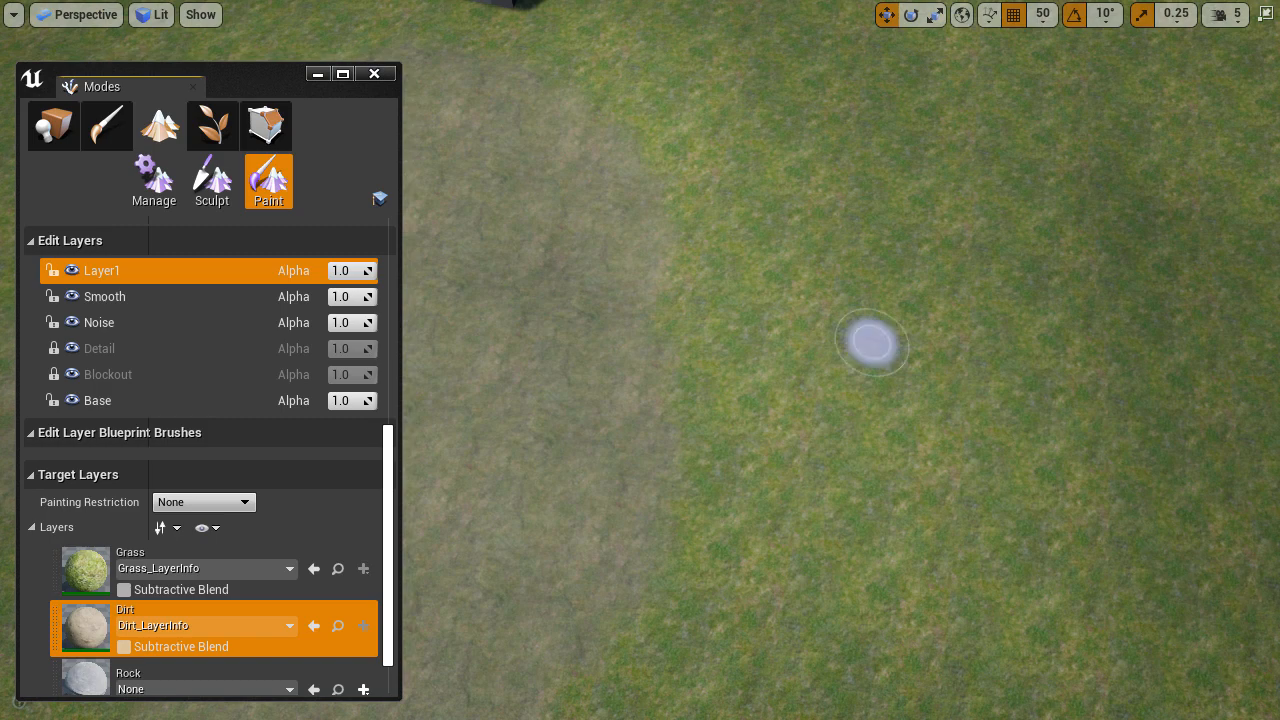
click(72, 271)
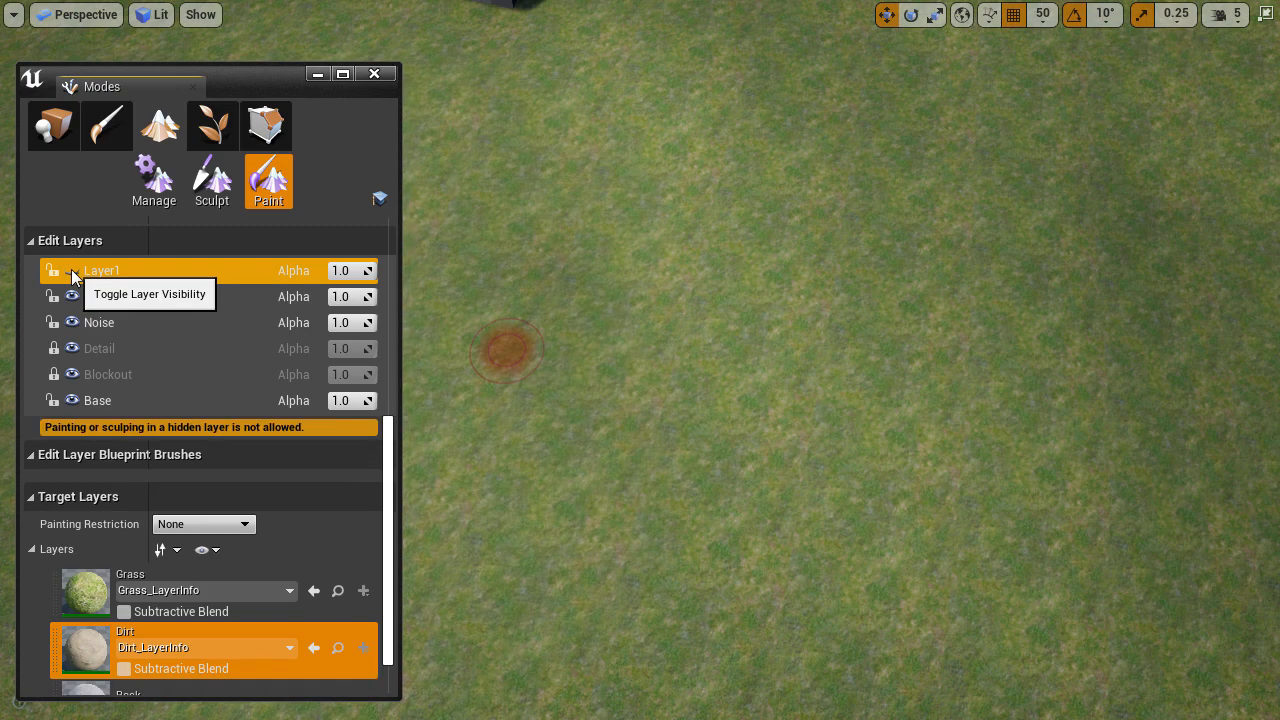
click(72, 271)
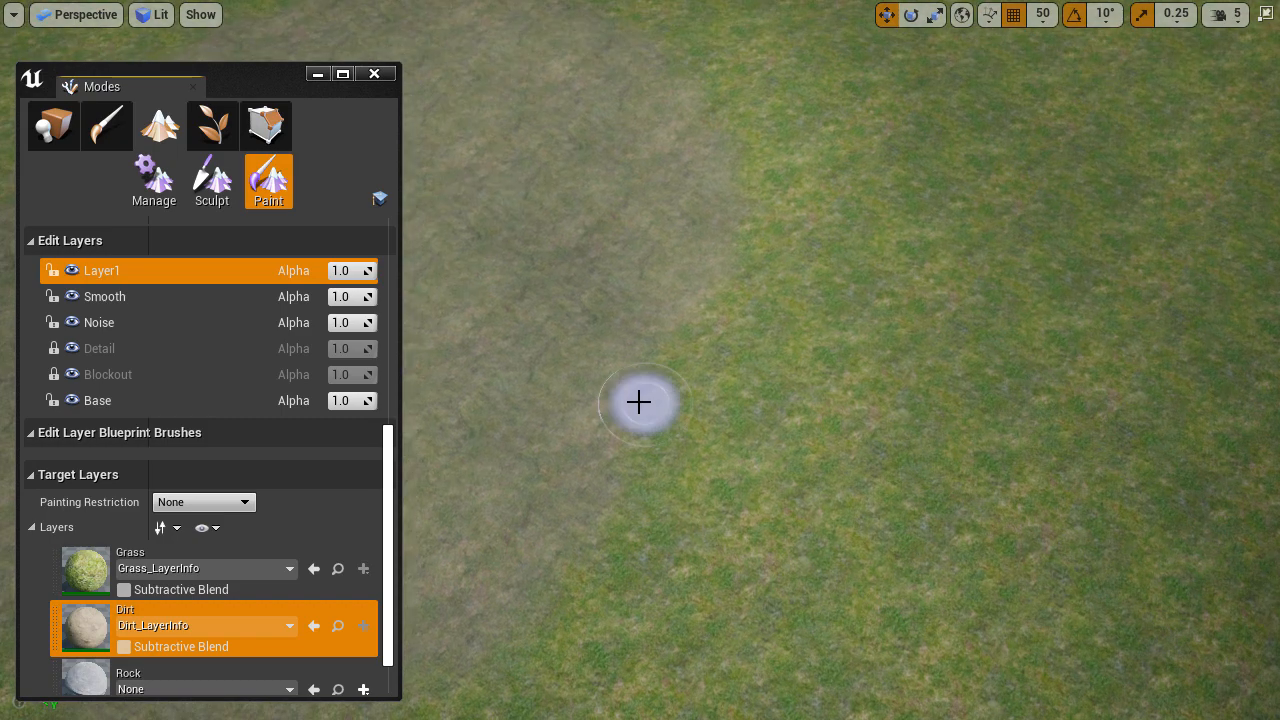
Step: Select the Base edit layer, enlarge the brush, and paint a large round patch of Dirt over the grass
click(120, 401)
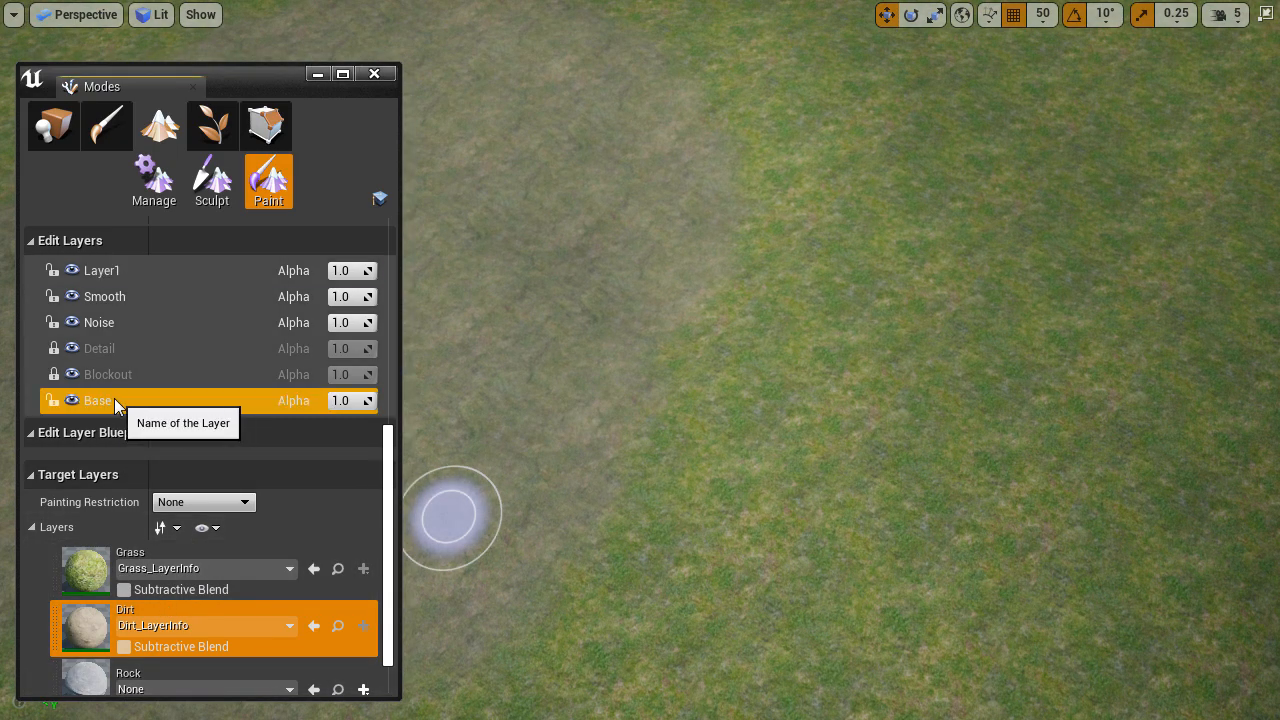
drag(691, 477, 700, 411)
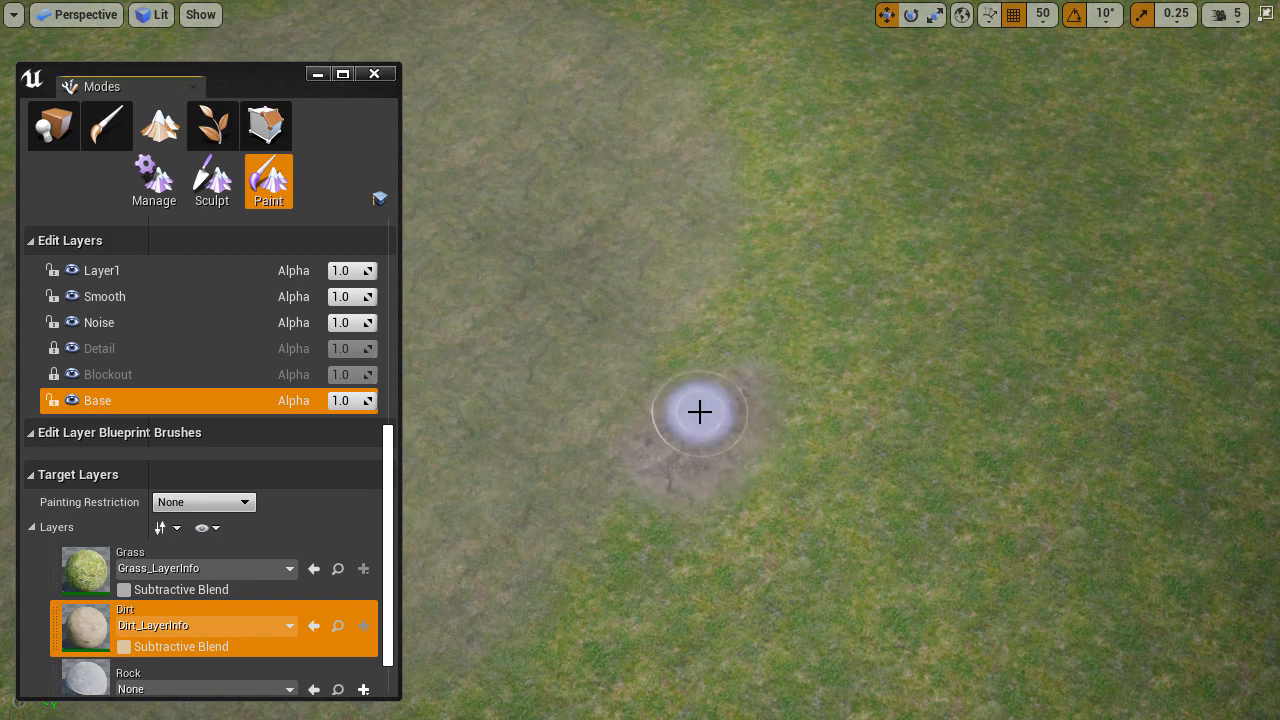
key(bracketright)
key(bracketright)
key(bracketright)
key(bracketright)
key(bracketright)
key(bracketright)
key(bracketright)
key(bracketright)
key(bracketright)
key(bracketright)
key(bracketright)
key(bracketright)
key(bracketright)
key(bracketright)
key(bracketright)
key(bracketright)
key(bracketright)
key(bracketright)
key(bracketright)
key(bracketright)
mouse_move(754, 452)
mouse_down()
mouse_move(894, 417)
mouse_move(740, 390)
mouse_move(1000, 400)
mouse_move(1000, 430)
mouse_up()
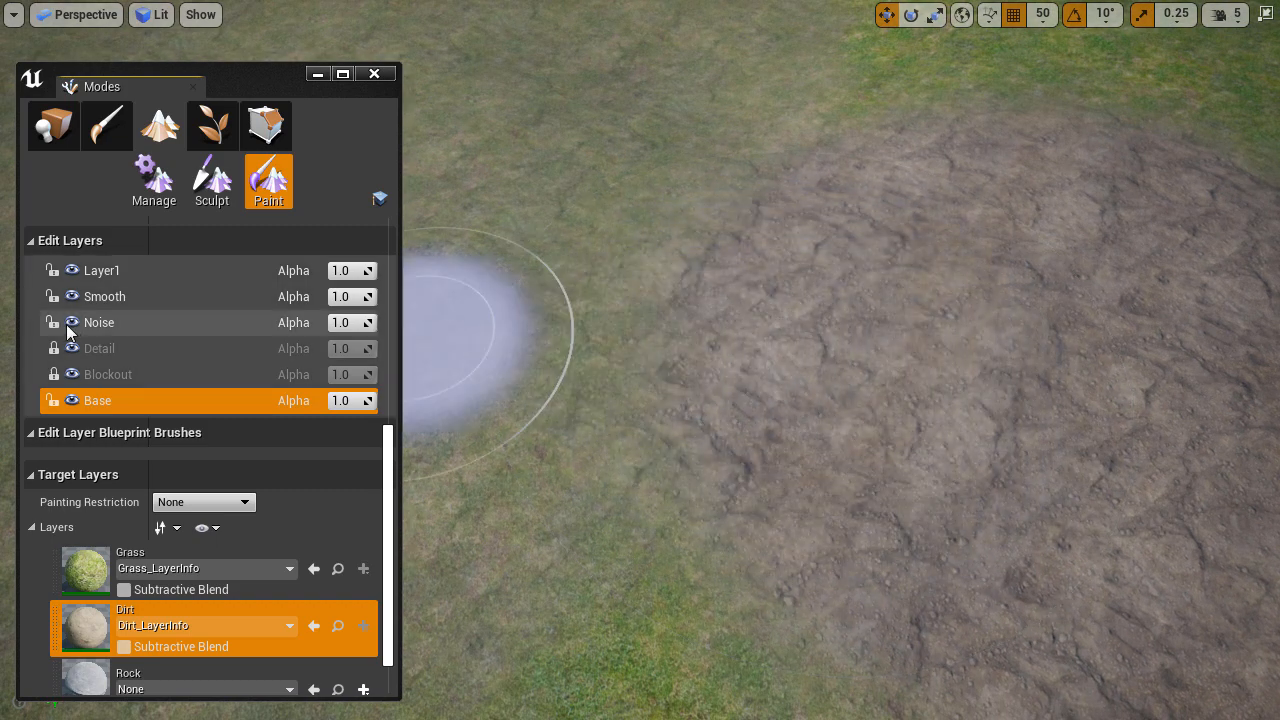
Step: Clear only the Dirt paint from the Layer1 edit layer
click(130, 270)
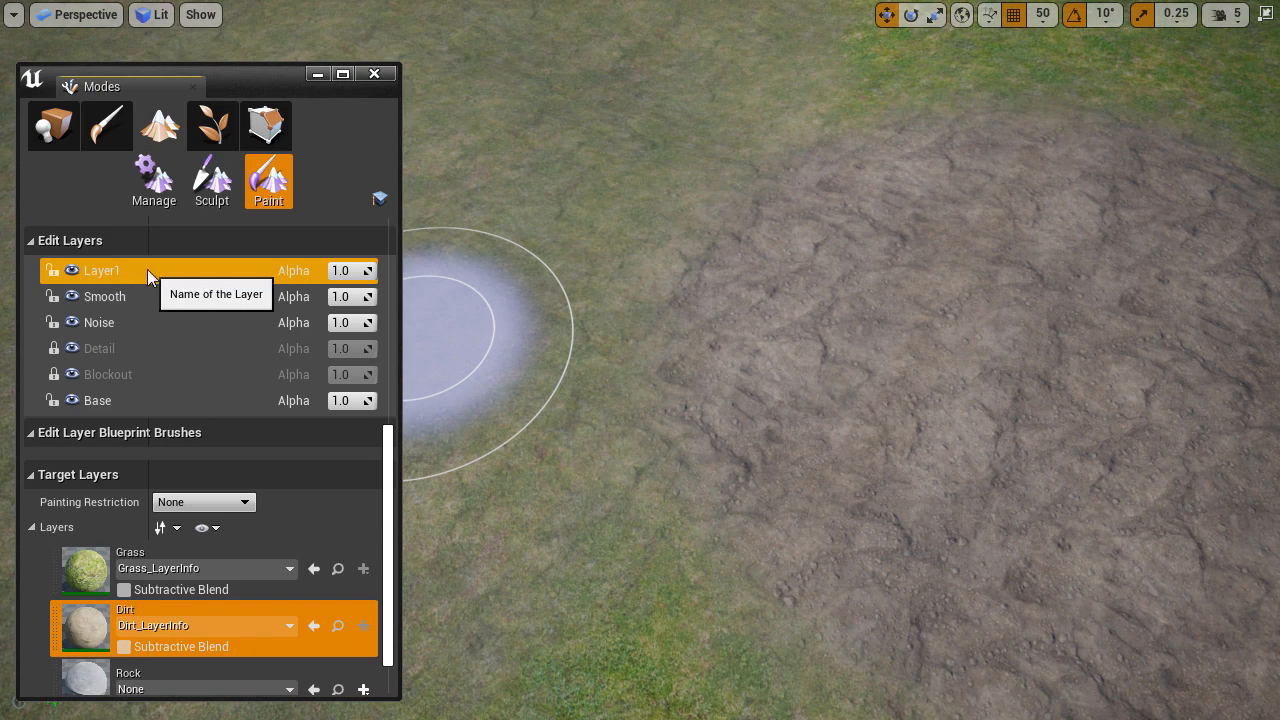
right_click(147, 269)
mouse_move(200, 341)
mouse_move(330, 347)
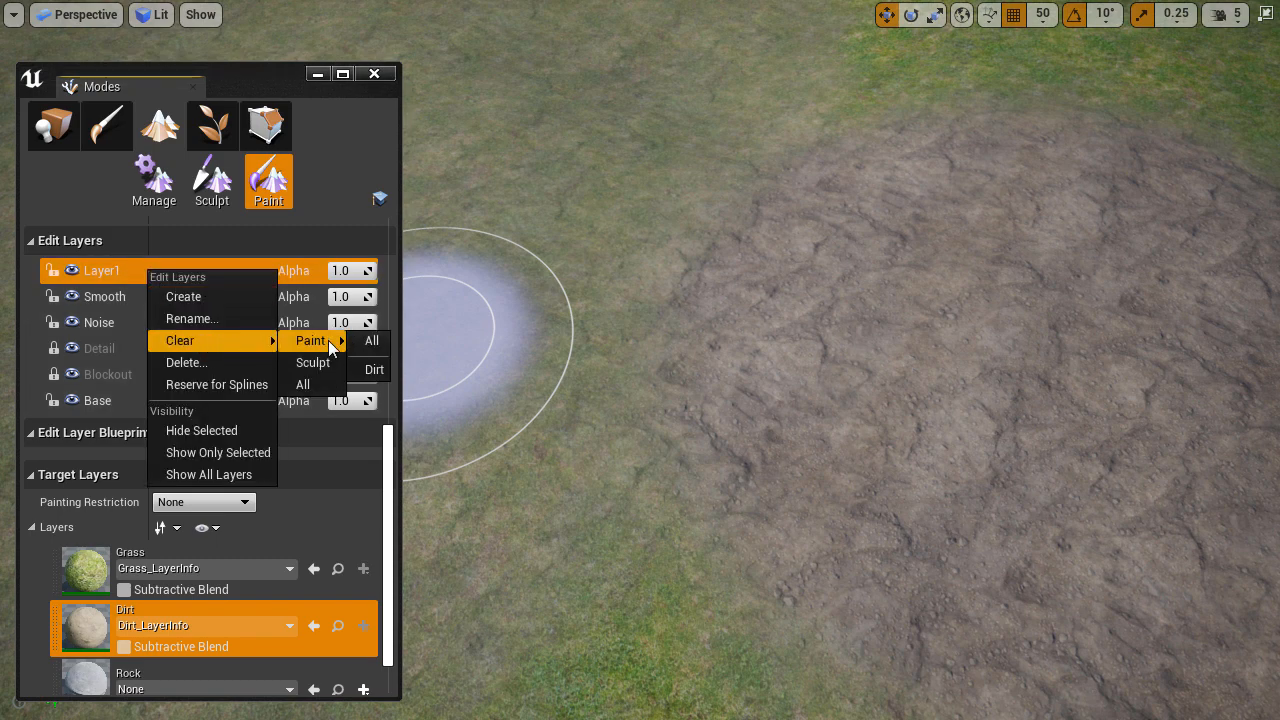
click(375, 371)
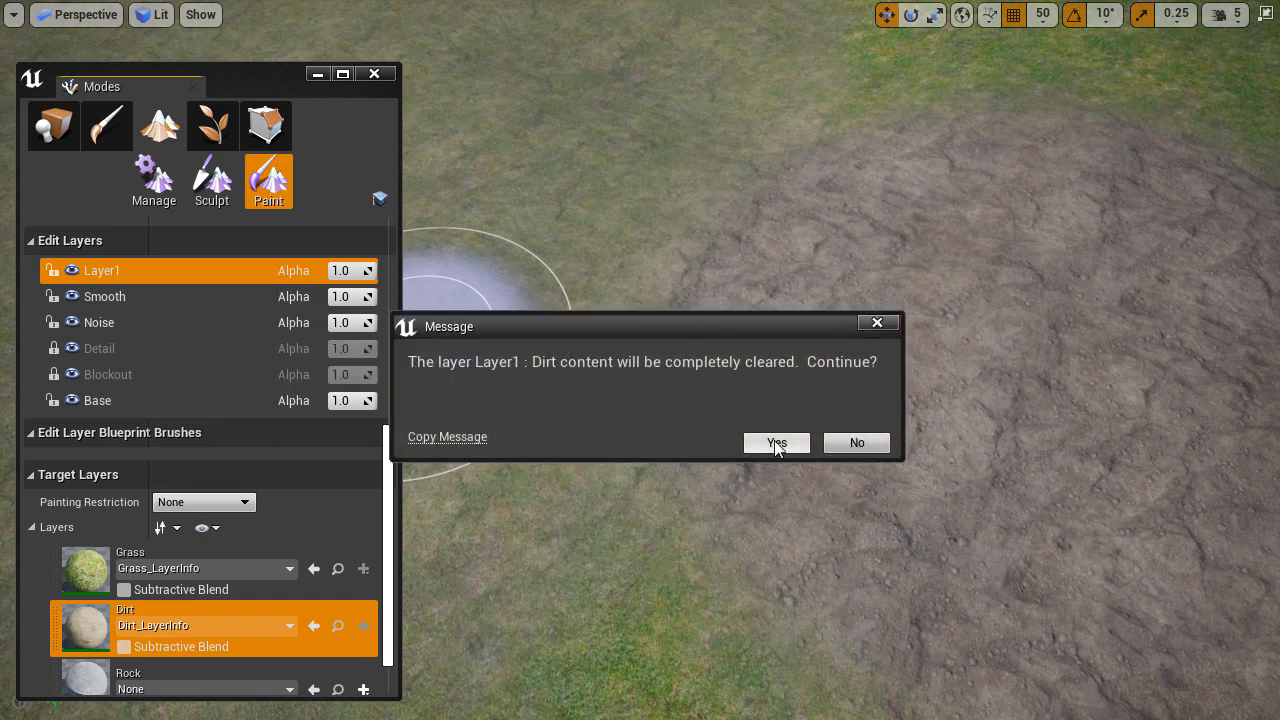
click(779, 442)
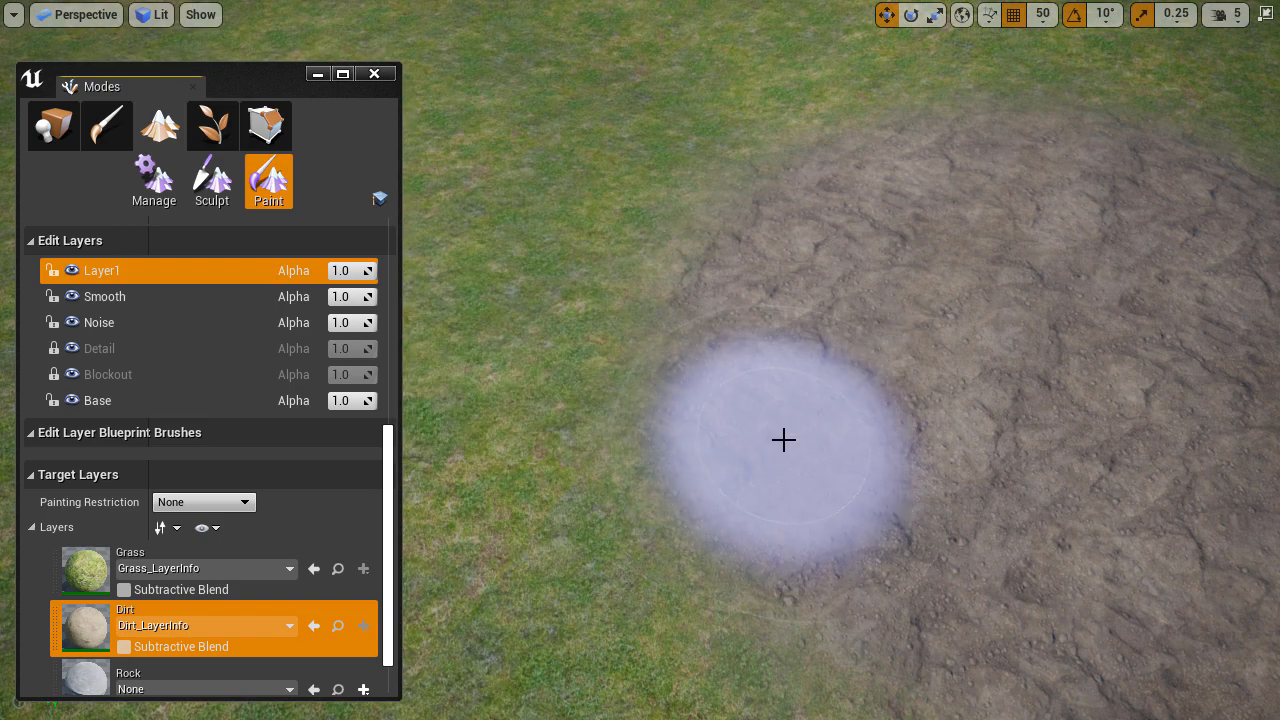
right_drag(784, 440, 797, 426)
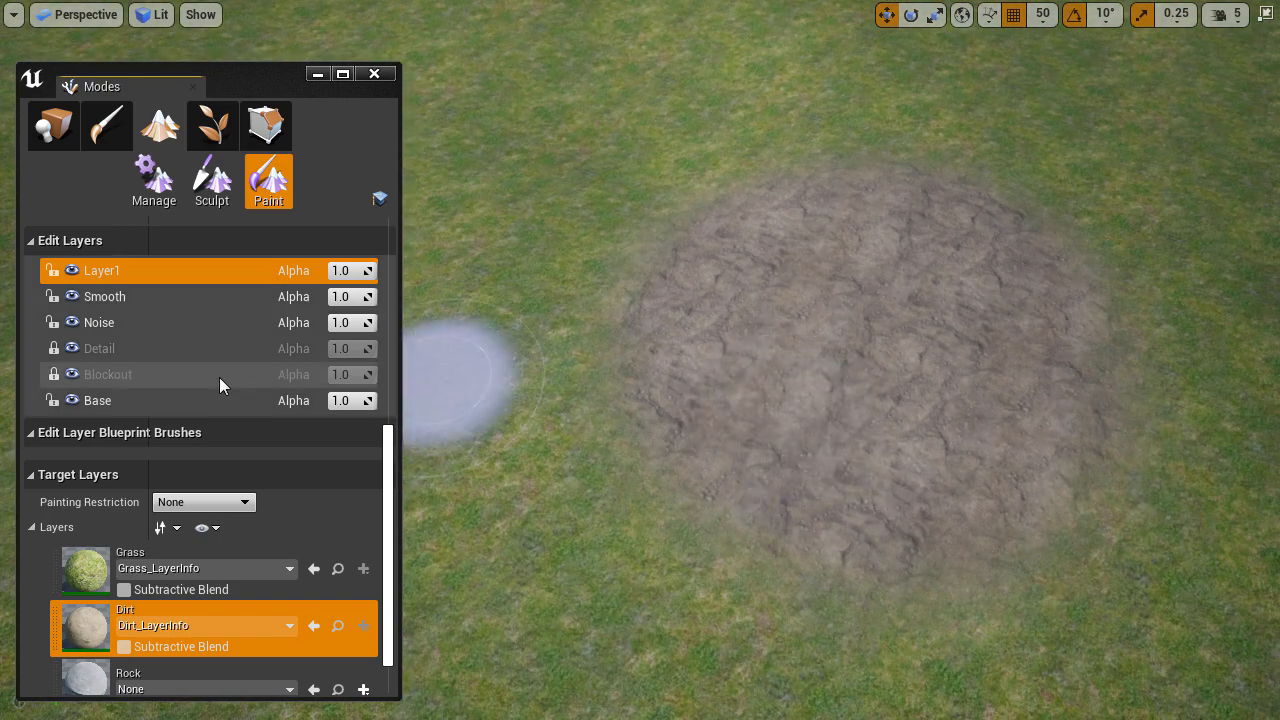
Step: Select the Base edit layer, then hide and reshow it to check its painted dirt
click(152, 399)
click(73, 401)
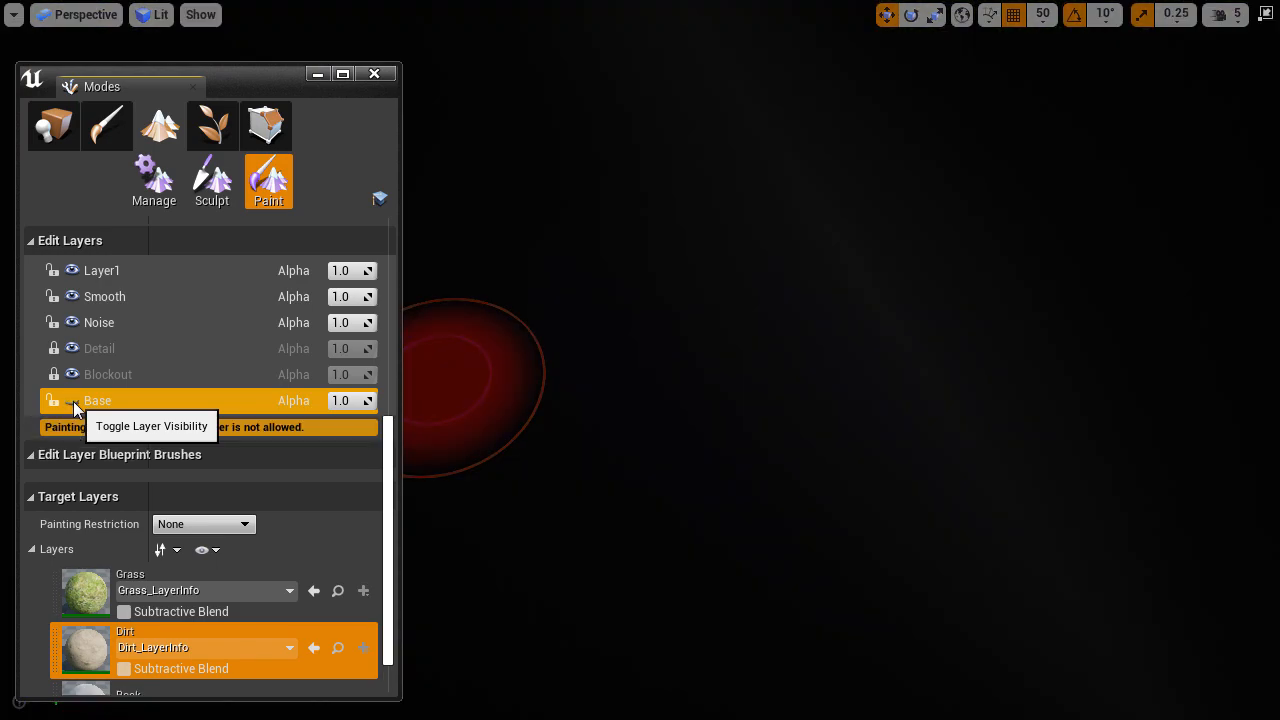
click(73, 401)
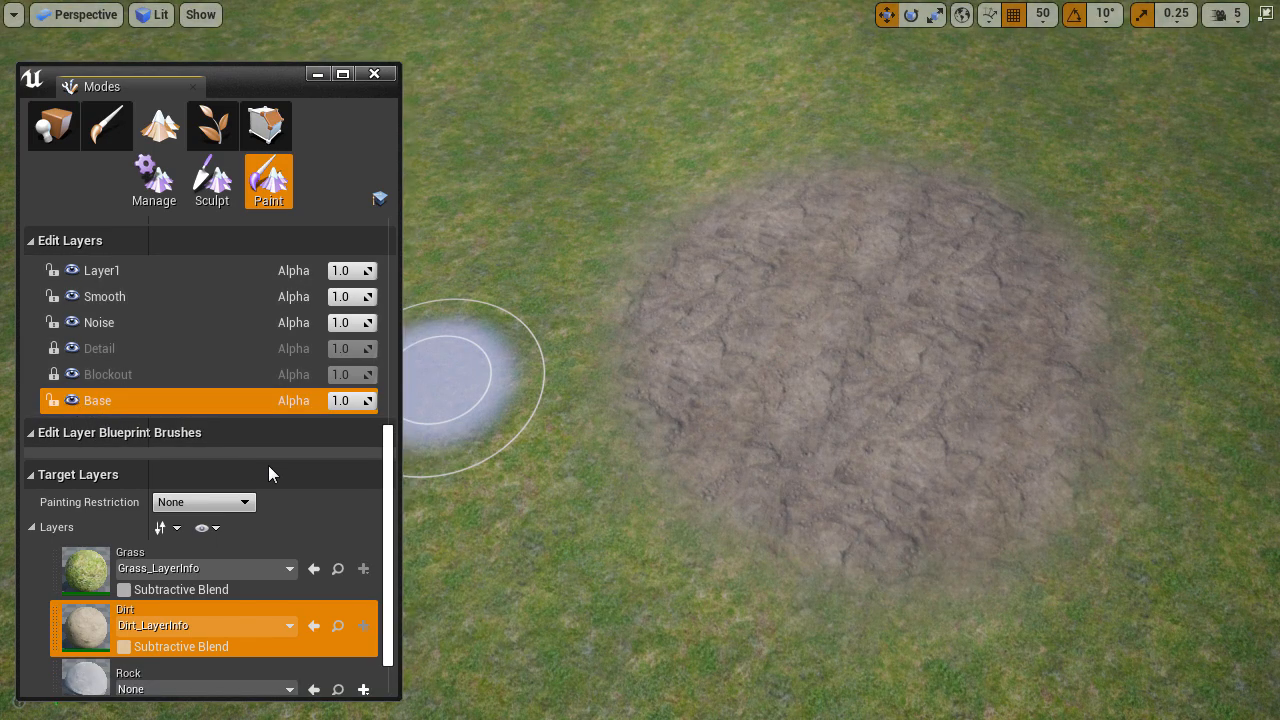
Step: Create a weight-blended (normal) layer info named CobbleStone_LayerInfo for the CobbleStone target layer in the Tut02_LndsLrs_Paint_sharedassets folder
drag(388, 535, 360, 614)
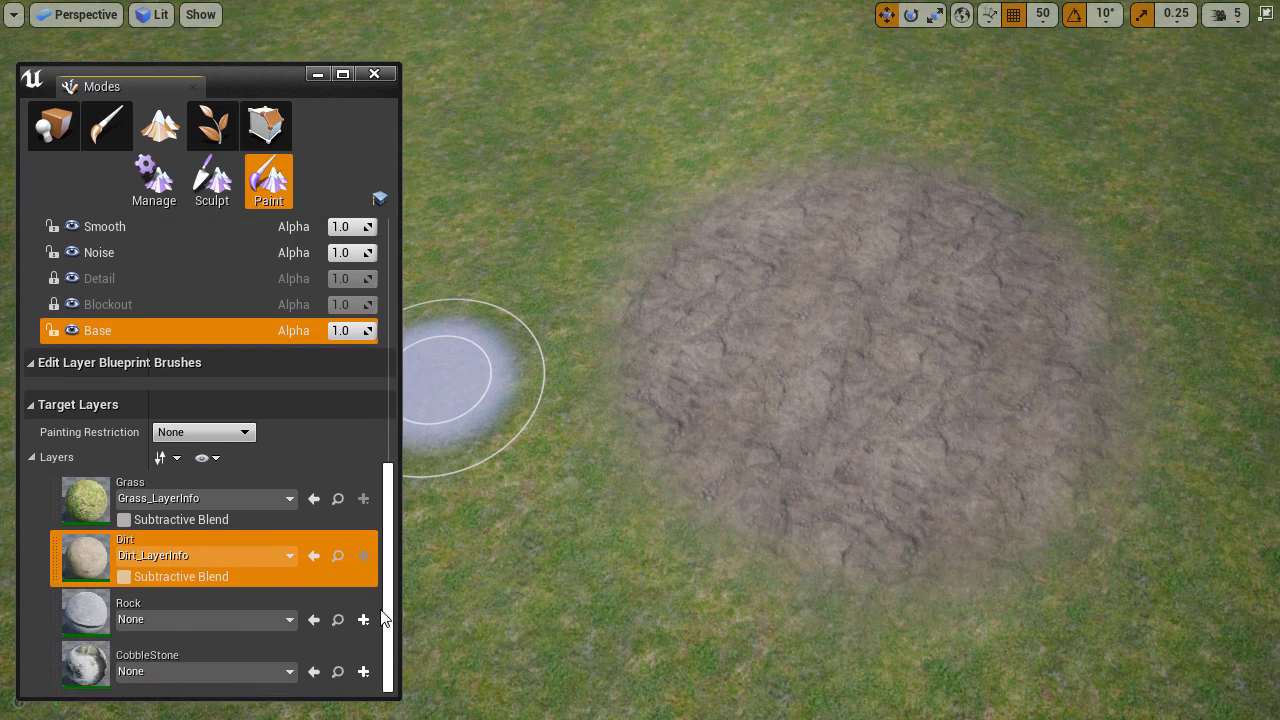
click(198, 652)
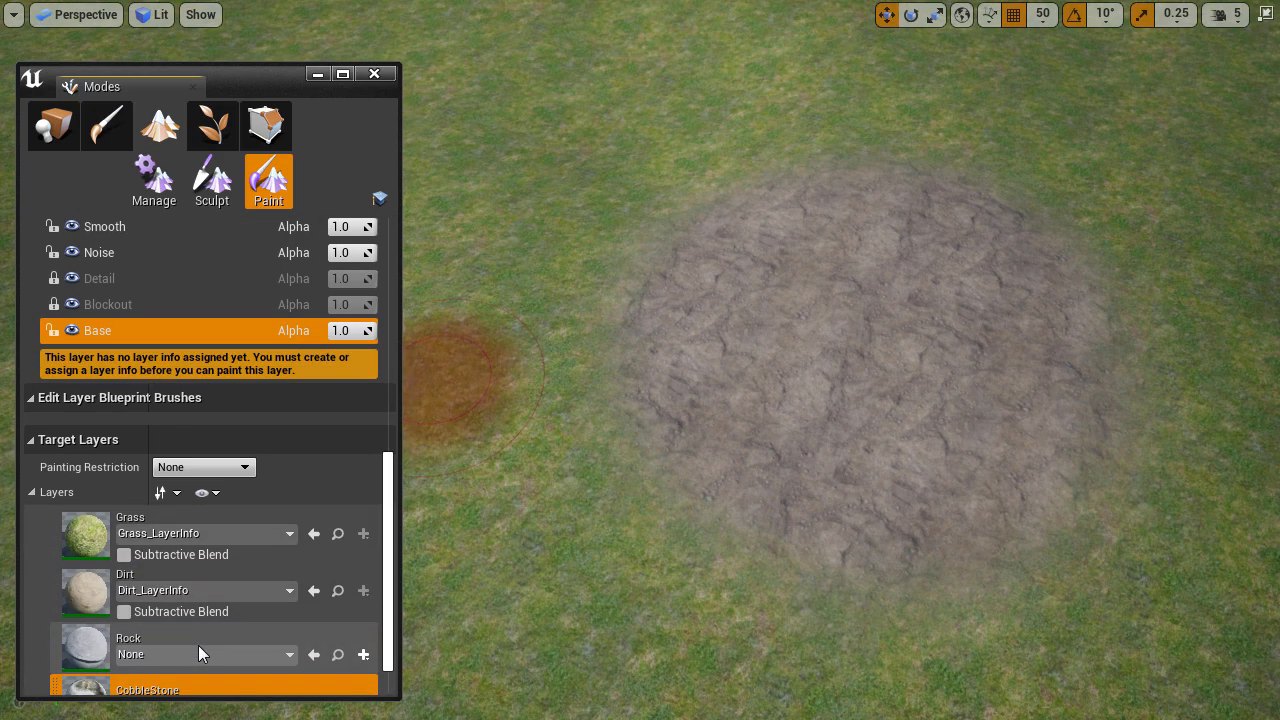
scroll(198, 645, down, 1)
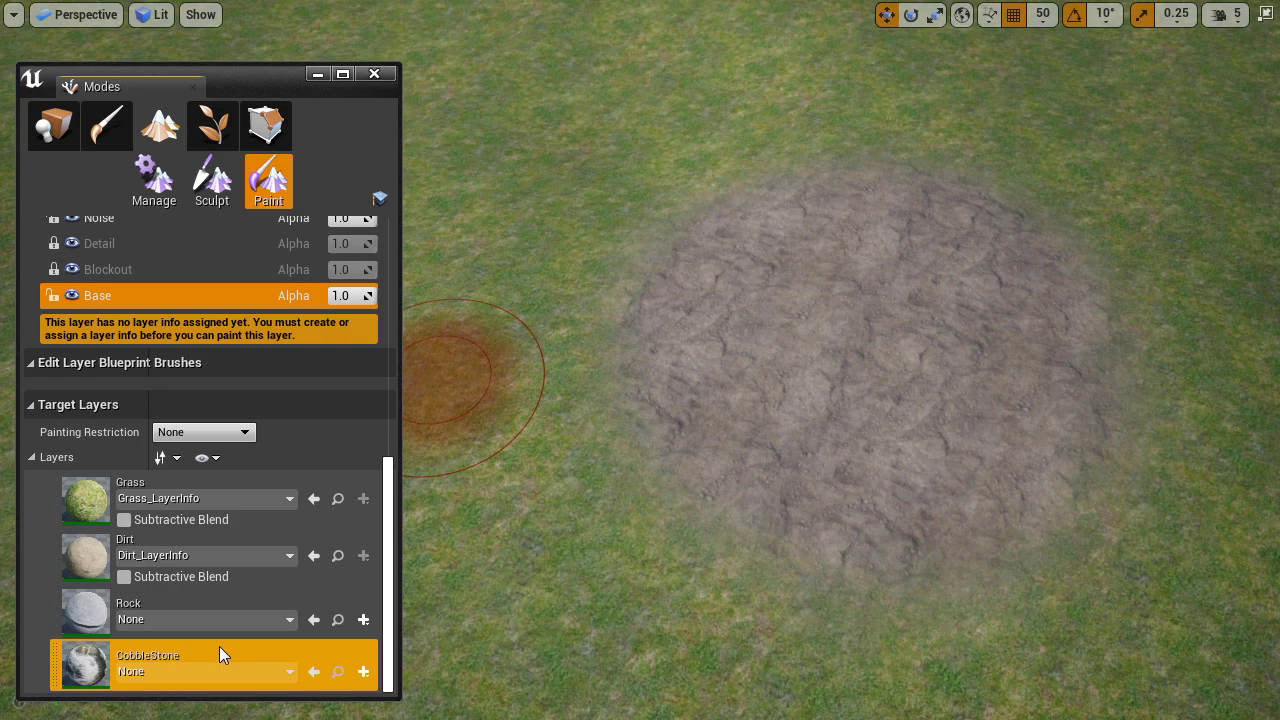
click(364, 674)
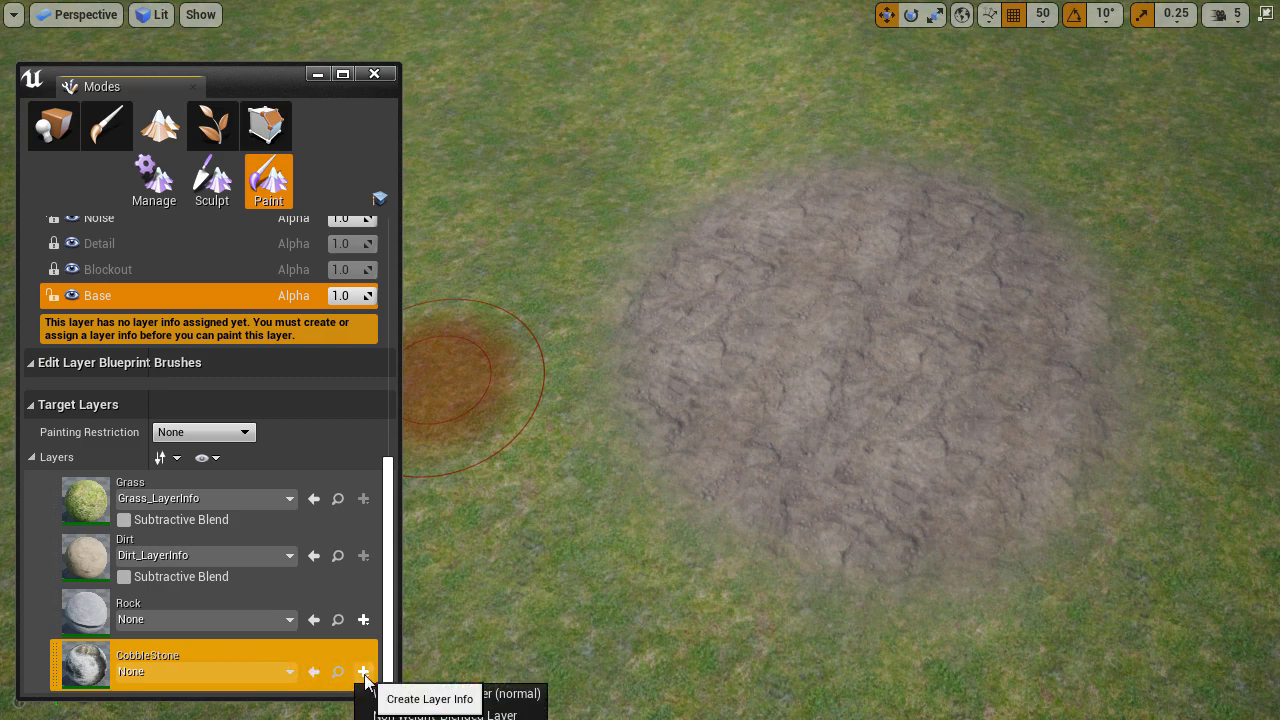
click(527, 695)
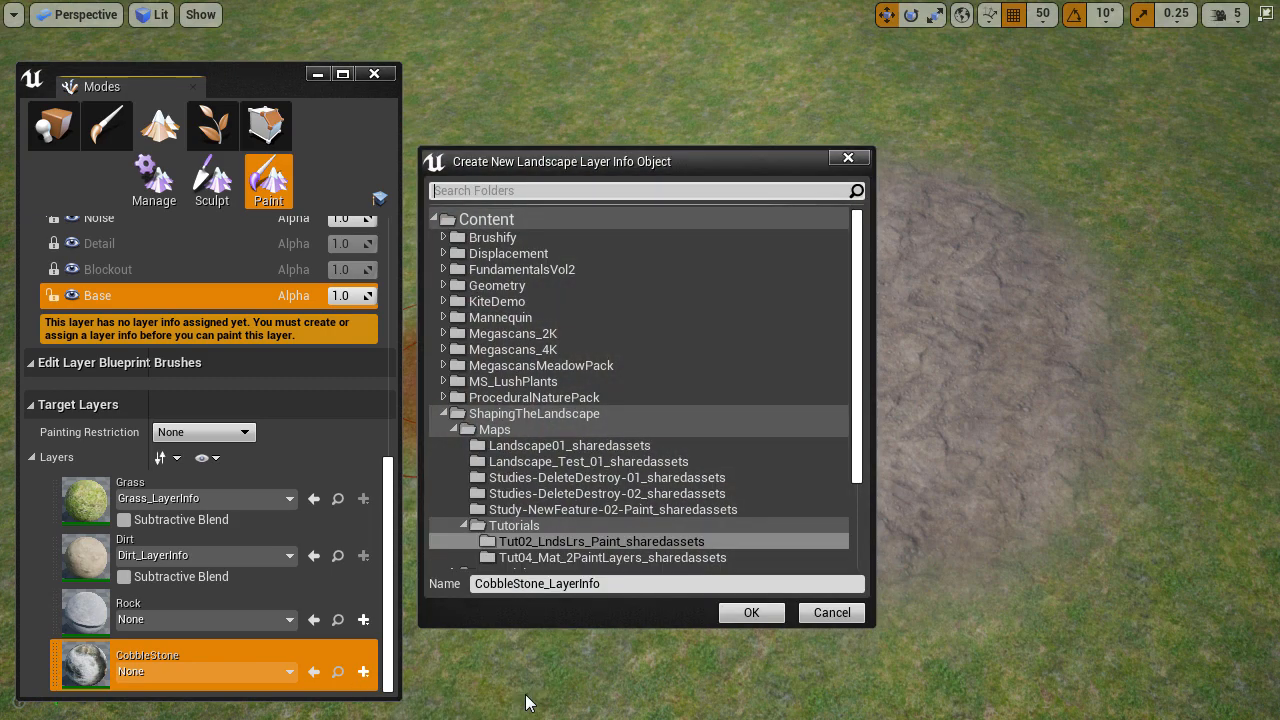
click(750, 613)
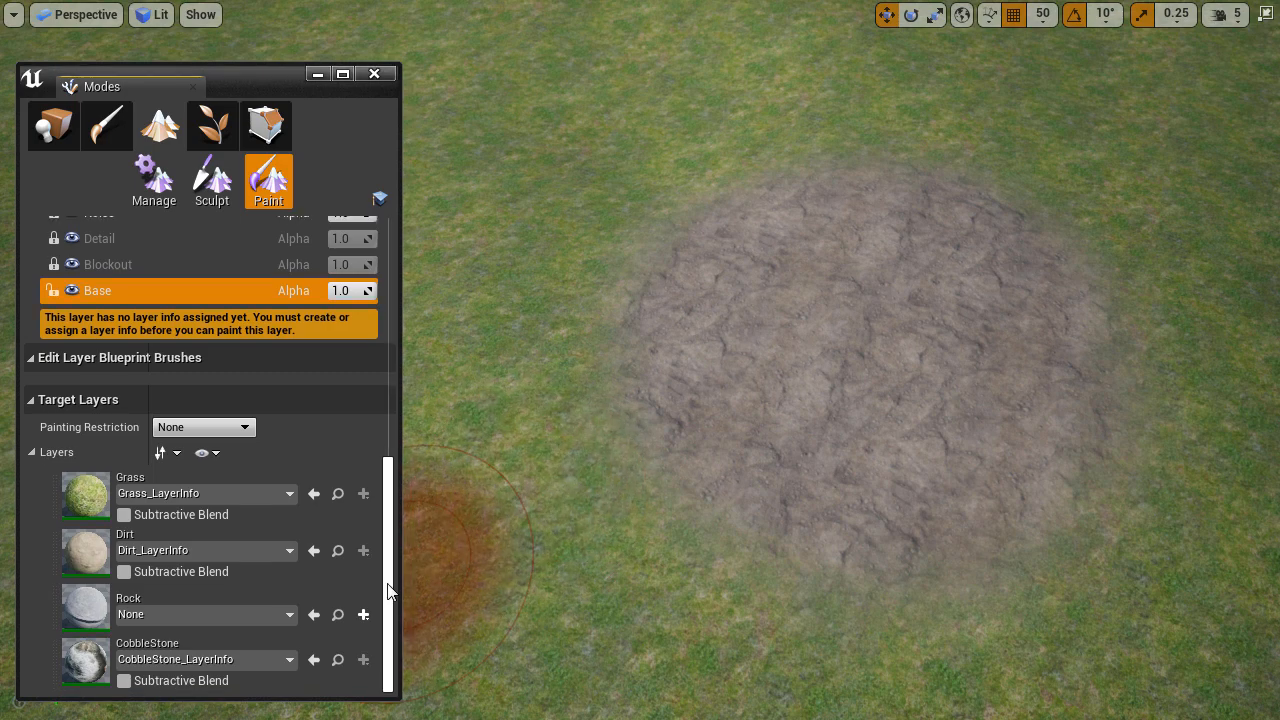
Step: Paint an area of CobbleStone on the Base edit layer across the edge of the dirt patch
click(210, 641)
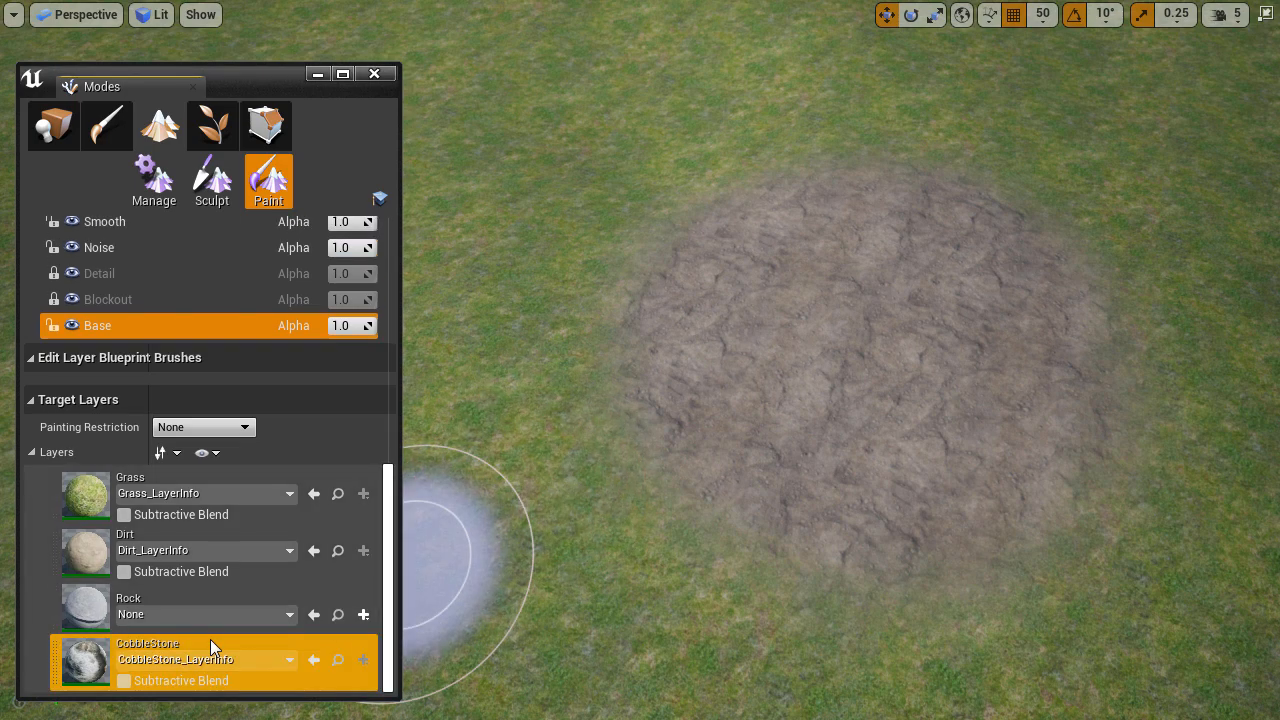
mouse_move(629, 374)
mouse_down()
mouse_move(654, 423)
mouse_move(820, 525)
mouse_move(671, 406)
mouse_up()
right_drag(671, 406, 655, 393)
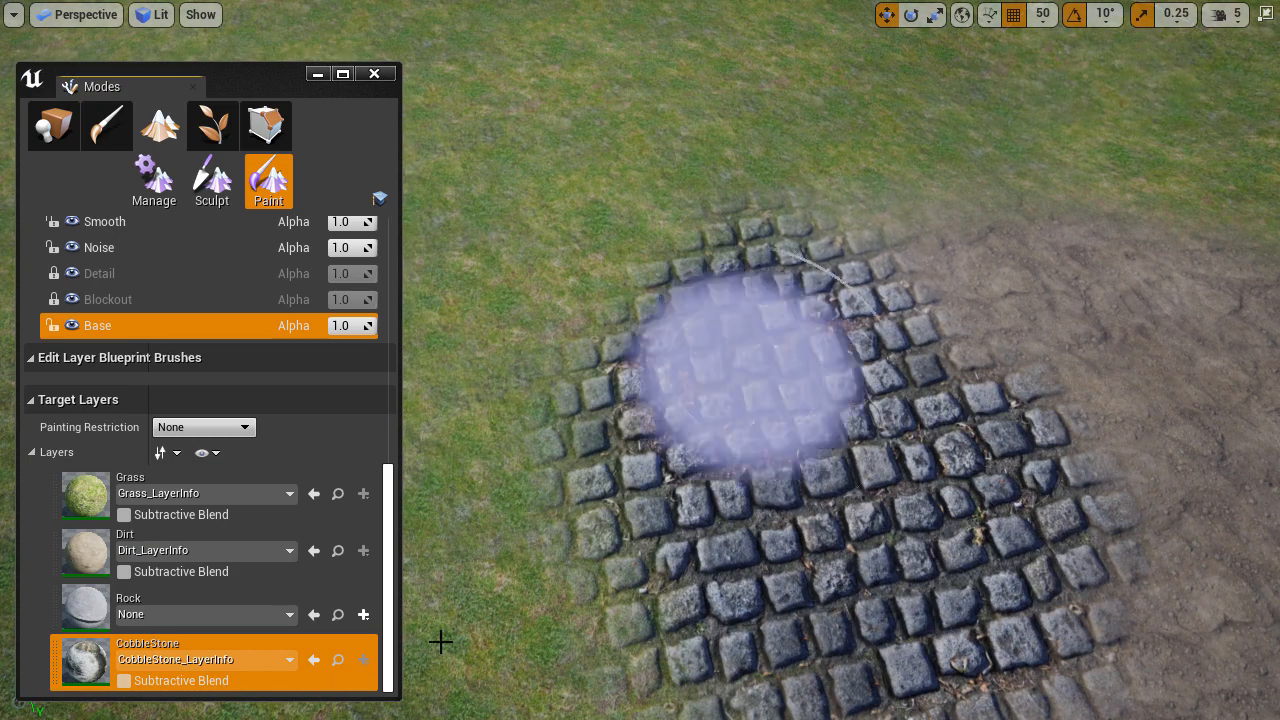
Step: Clear only the CobbleStone paint from the Base edit layer
right_click(133, 330)
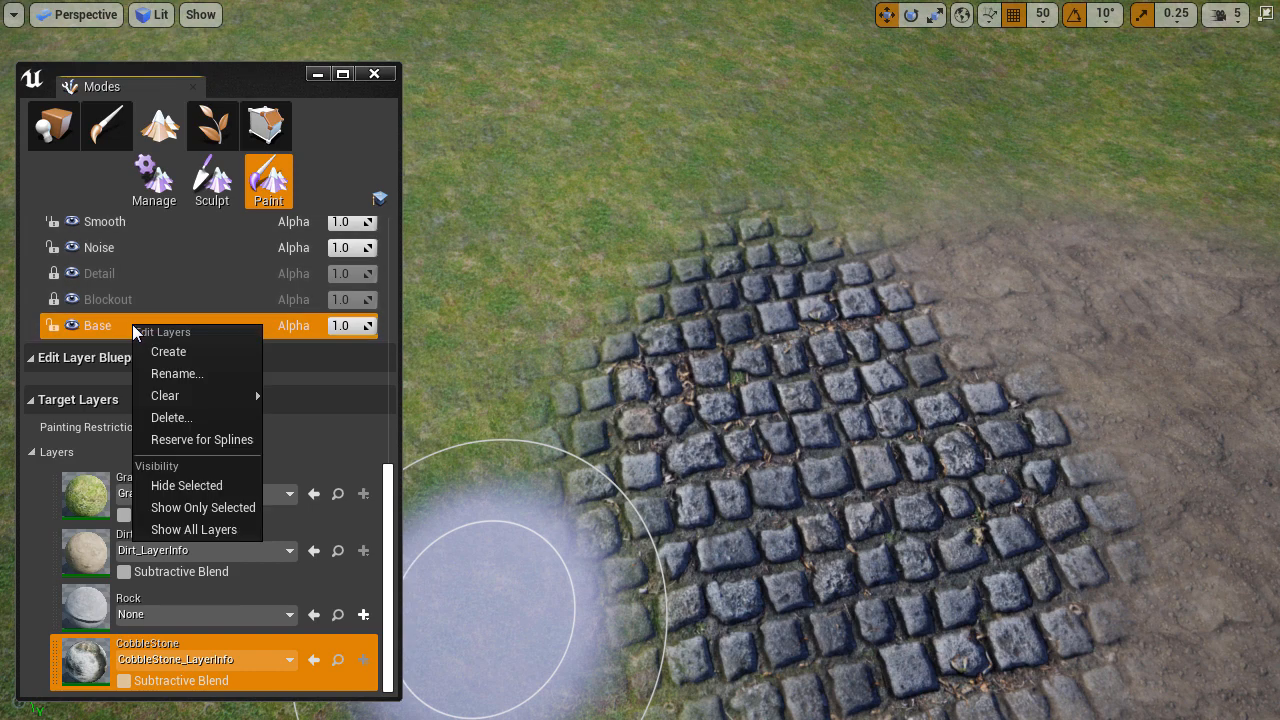
mouse_move(208, 393)
mouse_move(296, 396)
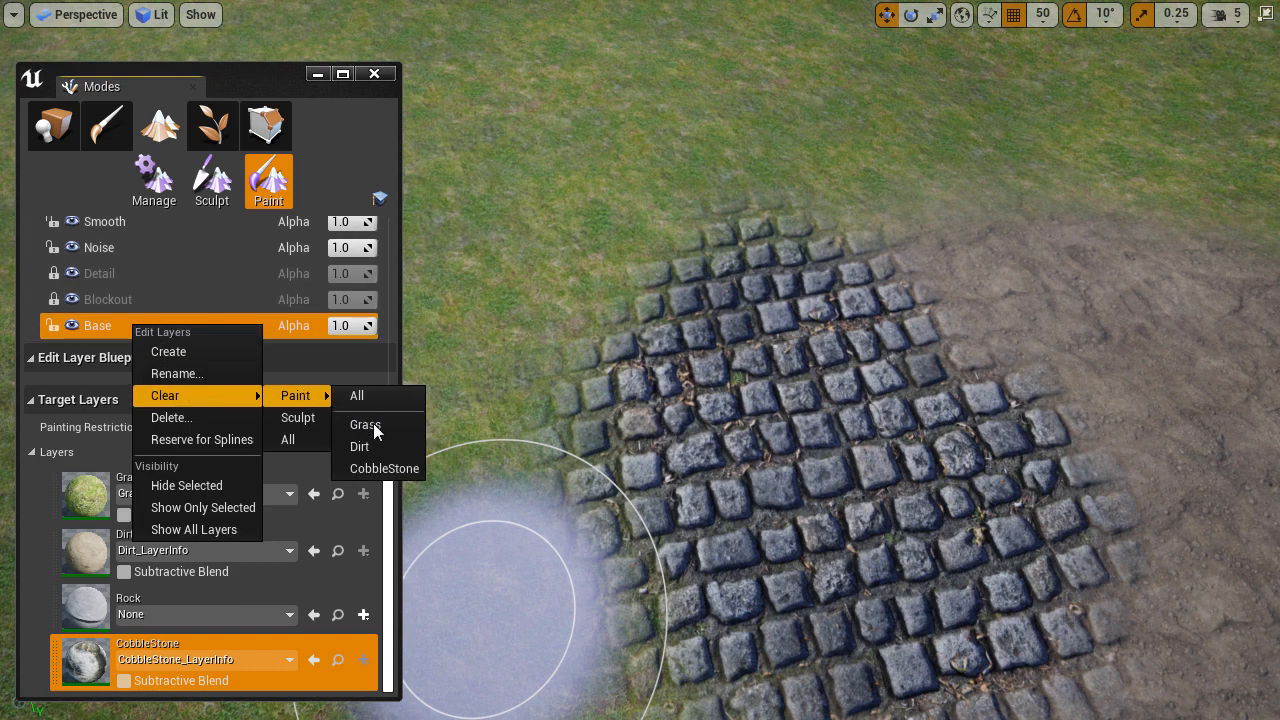
click(384, 468)
click(774, 455)
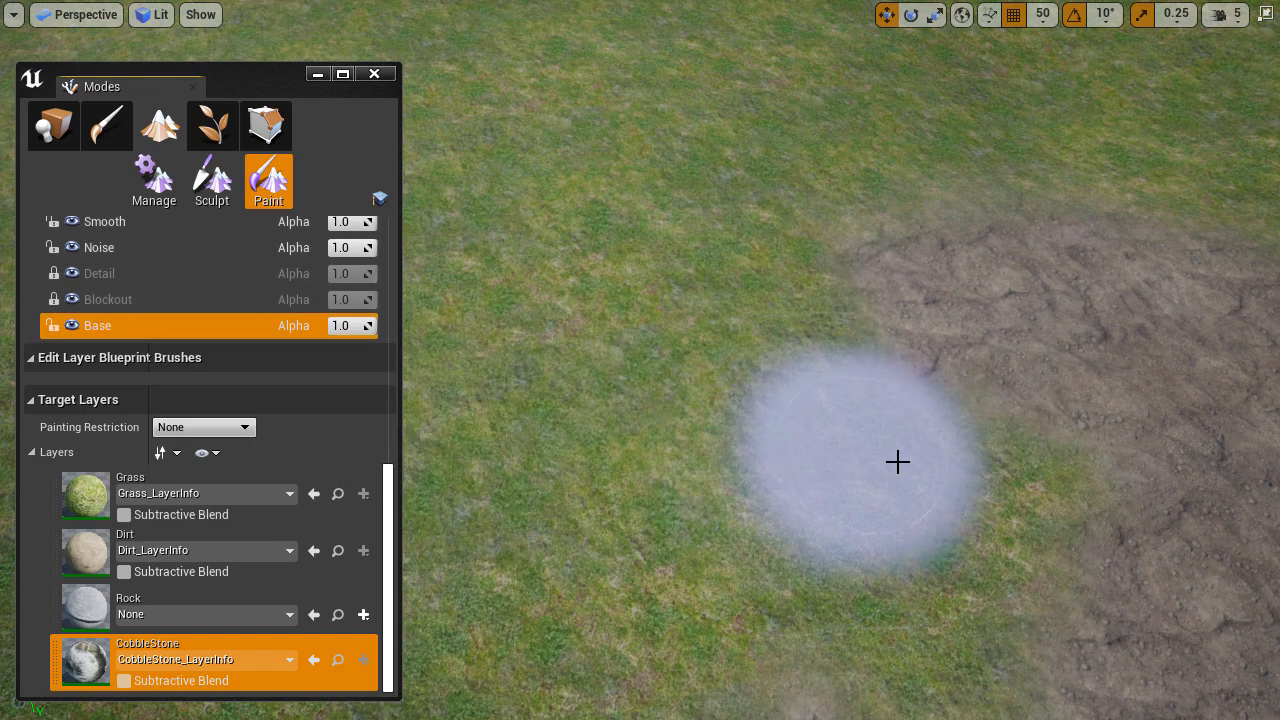
mouse_move(906, 473)
right_down()
mouse_move(898, 464)
mouse_move(915, 482)
mouse_move(907, 474)
right_up()
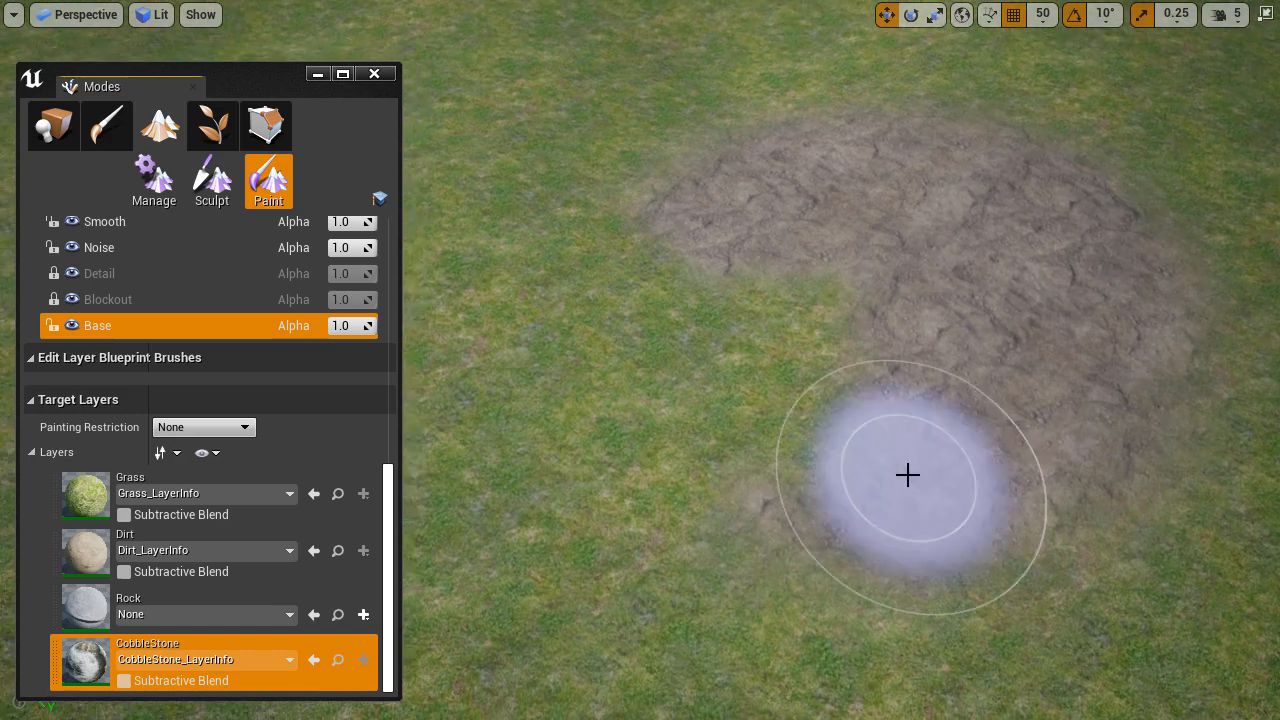
Step: Select the Layer1 edit layer and paint a wide area of CobbleStone across the grass and the dirt patch
scroll(120, 245, up, 2)
click(136, 253)
scroll(170, 400, down, 2)
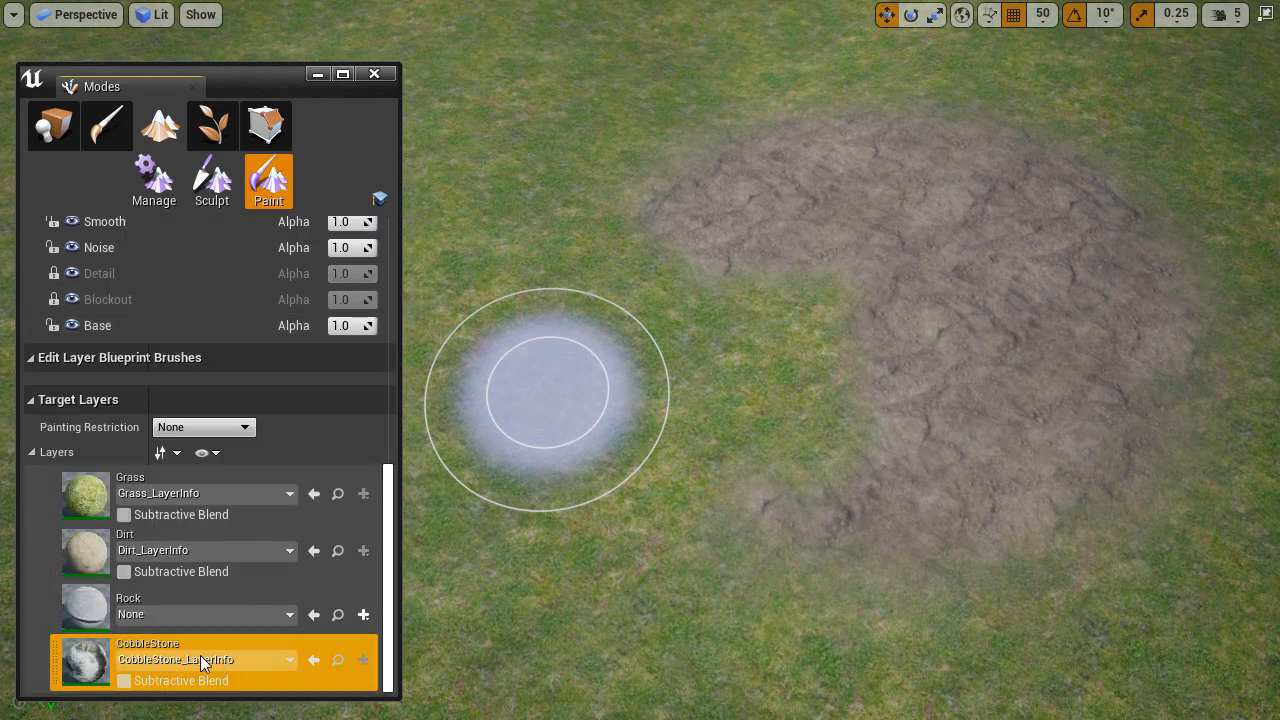
scroll(158, 269, up, 2)
mouse_move(580, 324)
mouse_down()
mouse_move(669, 391)
mouse_move(631, 520)
mouse_up()
mouse_move(631, 520)
right_down()
mouse_move(640, 500)
mouse_move(650, 510)
mouse_move(650, 470)
mouse_move(800, 470)
right_up()
mouse_move(860, 500)
mouse_down()
mouse_move(906, 440)
mouse_move(950, 490)
mouse_up()
mouse_move(950, 490)
right_down()
mouse_move(970, 490)
mouse_move(990, 460)
mouse_move(1248, 30)
right_up()
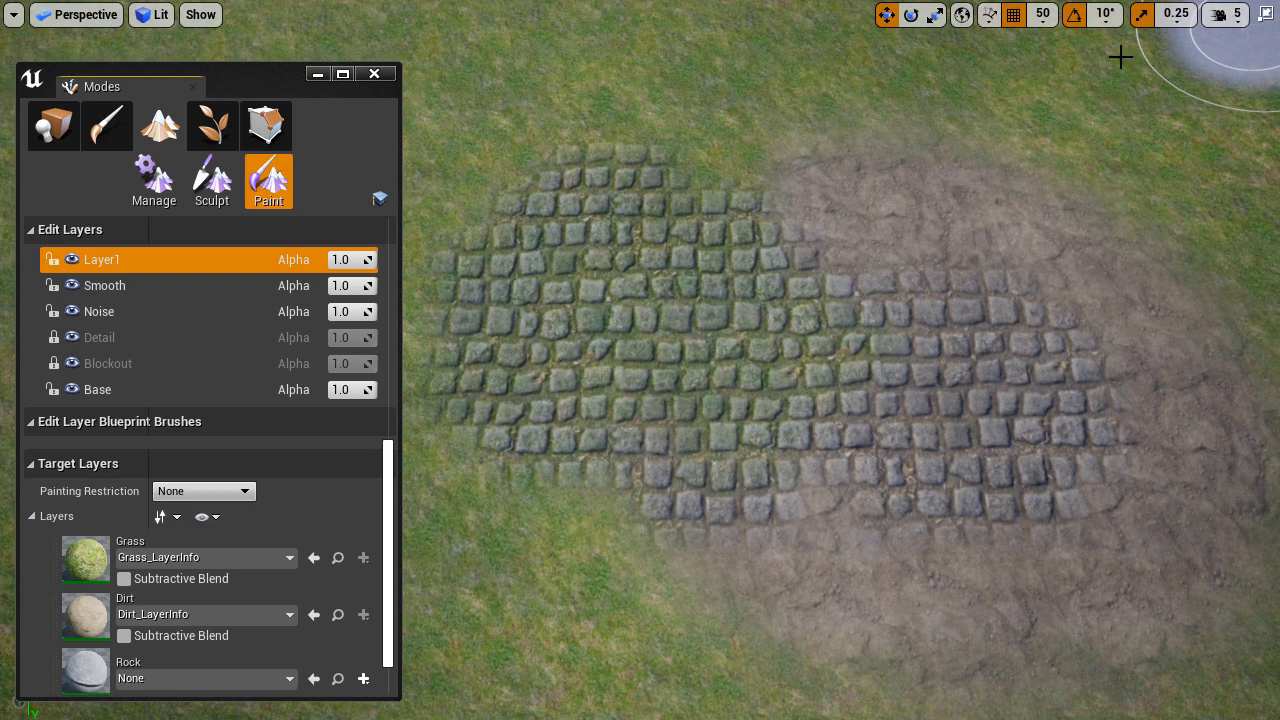
Step: Clear all paint from the Layer1 edit layer
right_click(165, 261)
mouse_move(234, 337)
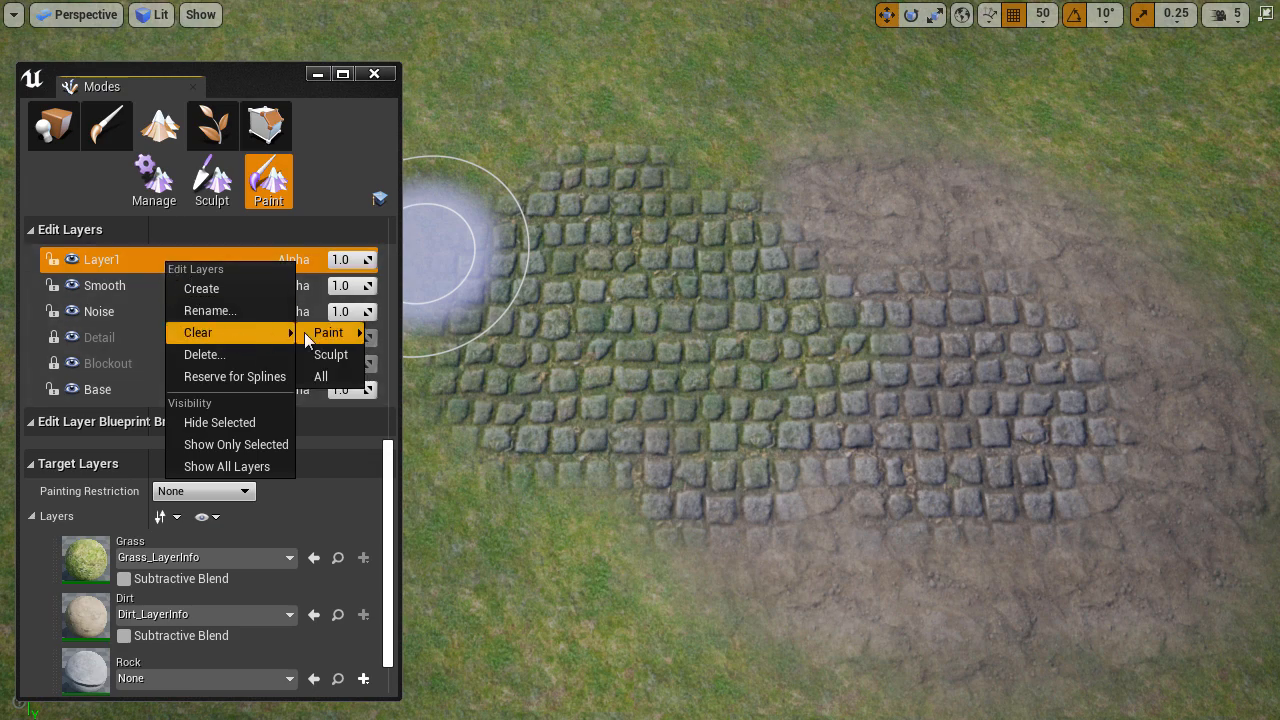
mouse_move(328, 333)
click(414, 333)
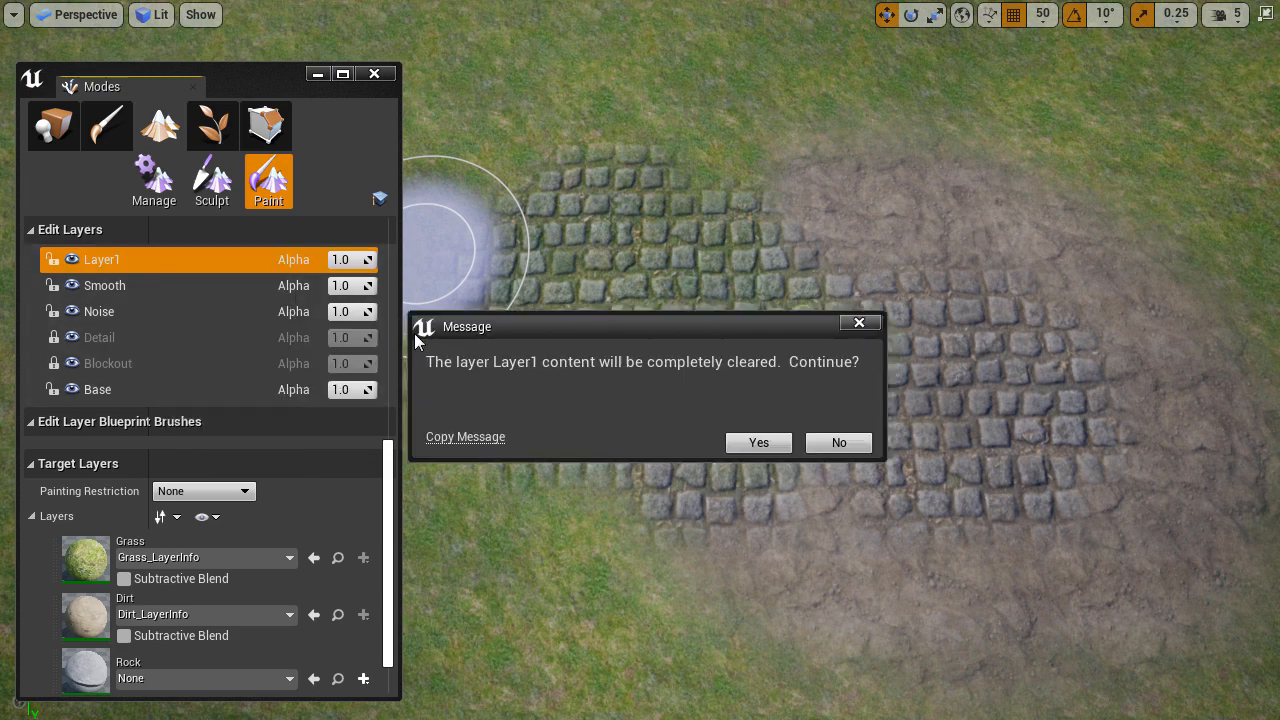
click(755, 442)
mouse_move(965, 421)
right_down()
mouse_move(910, 415)
mouse_move(960, 465)
mouse_move(965, 421)
right_up()
Step: Leave the immersive viewport, switch to the M_LNDS_PaintLayers material, and select both Layer Blend nodes
key(F11)
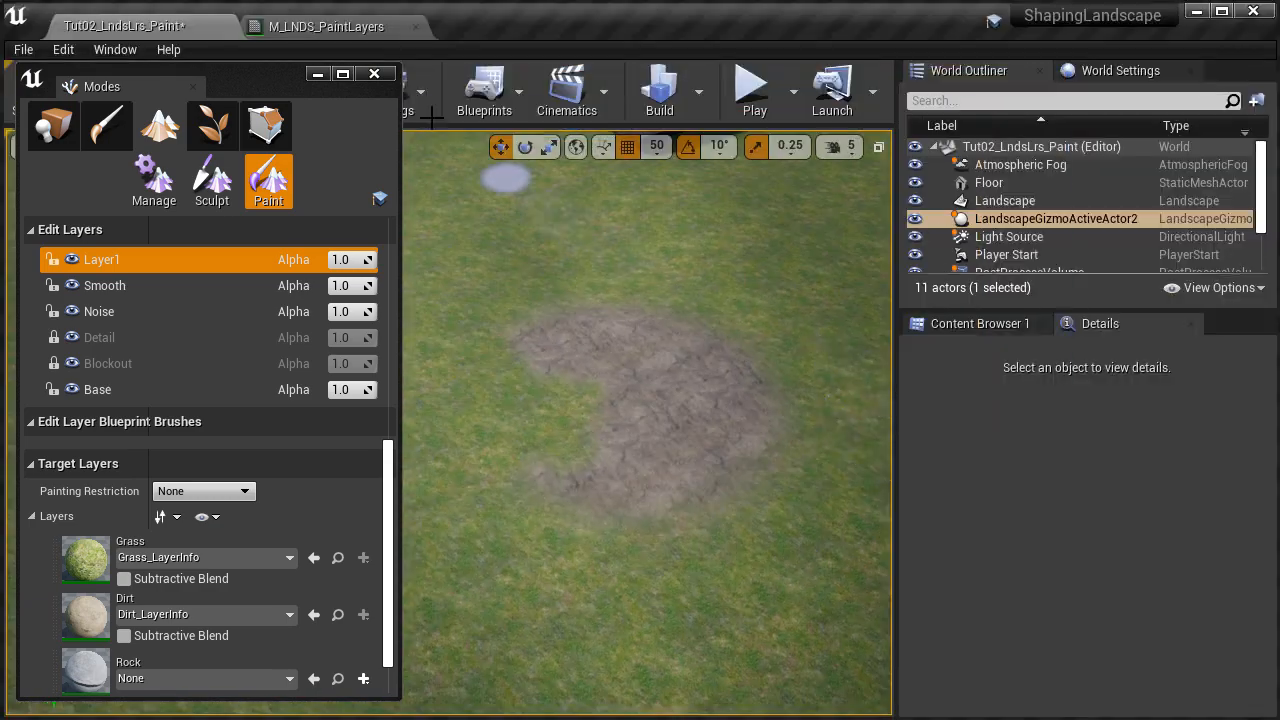
click(322, 30)
scroll(653, 430, down, 5)
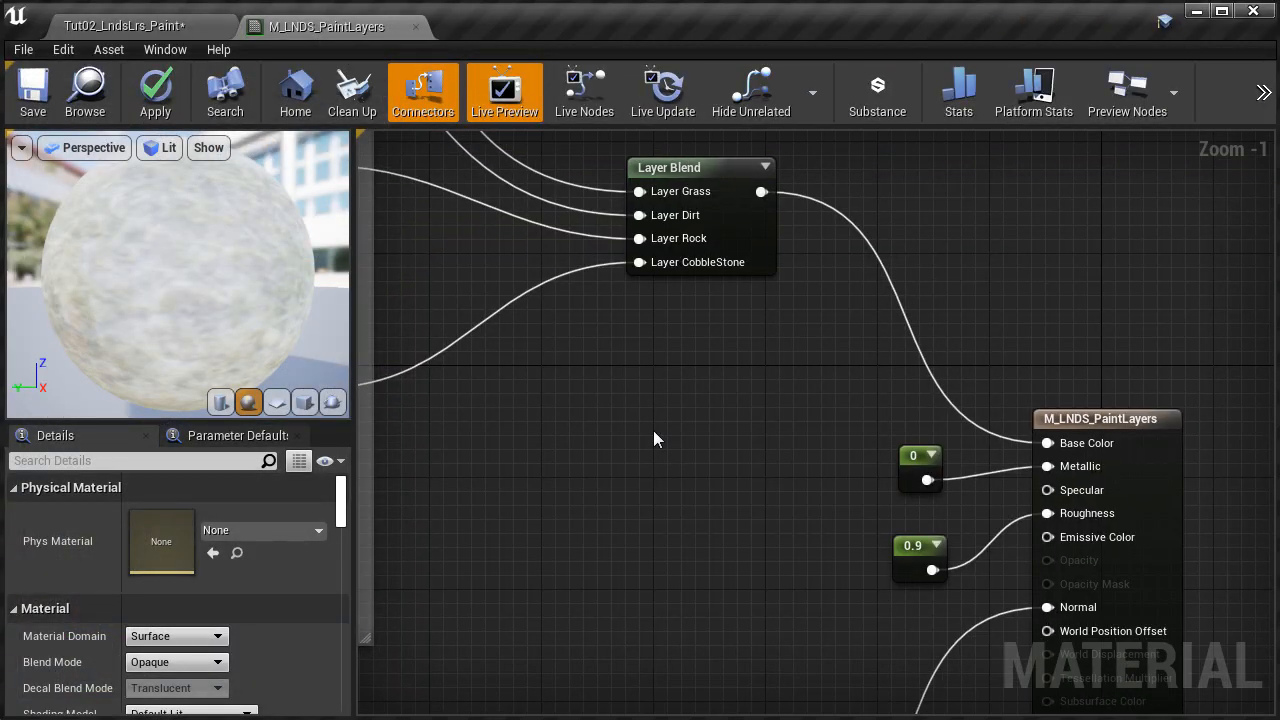
drag(608, 279, 685, 607)
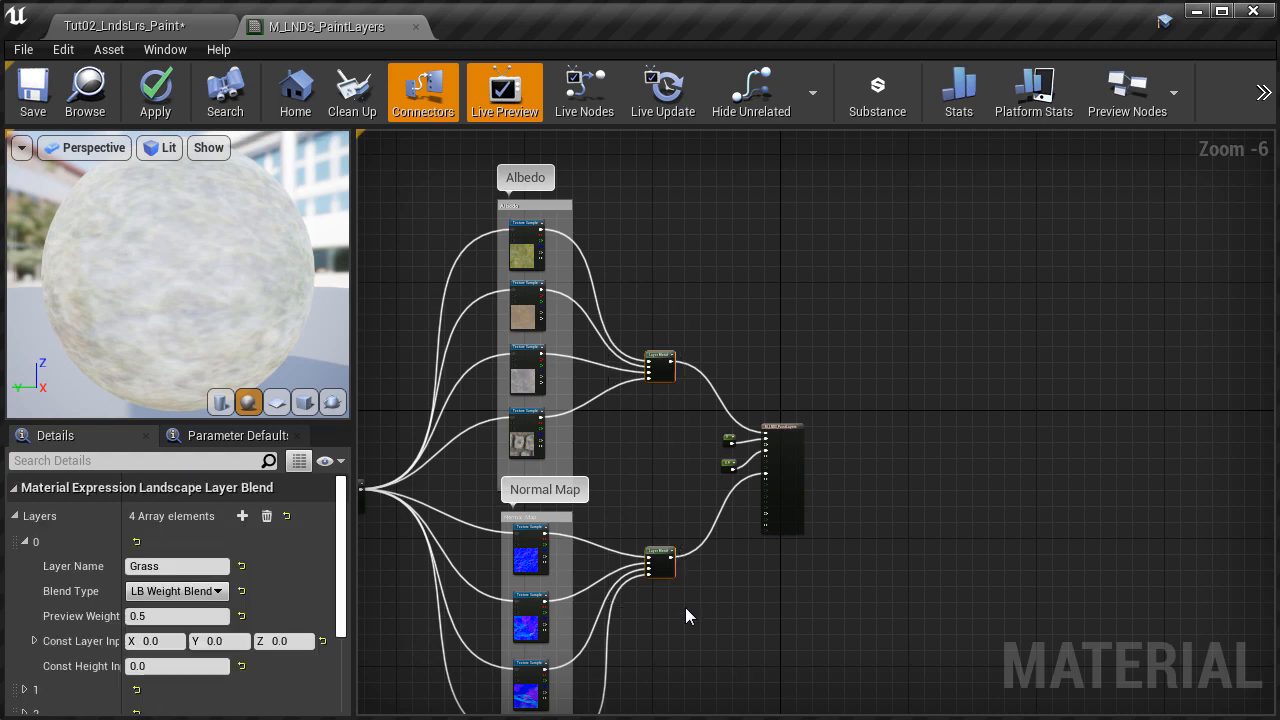
scroll(628, 488, up, 6)
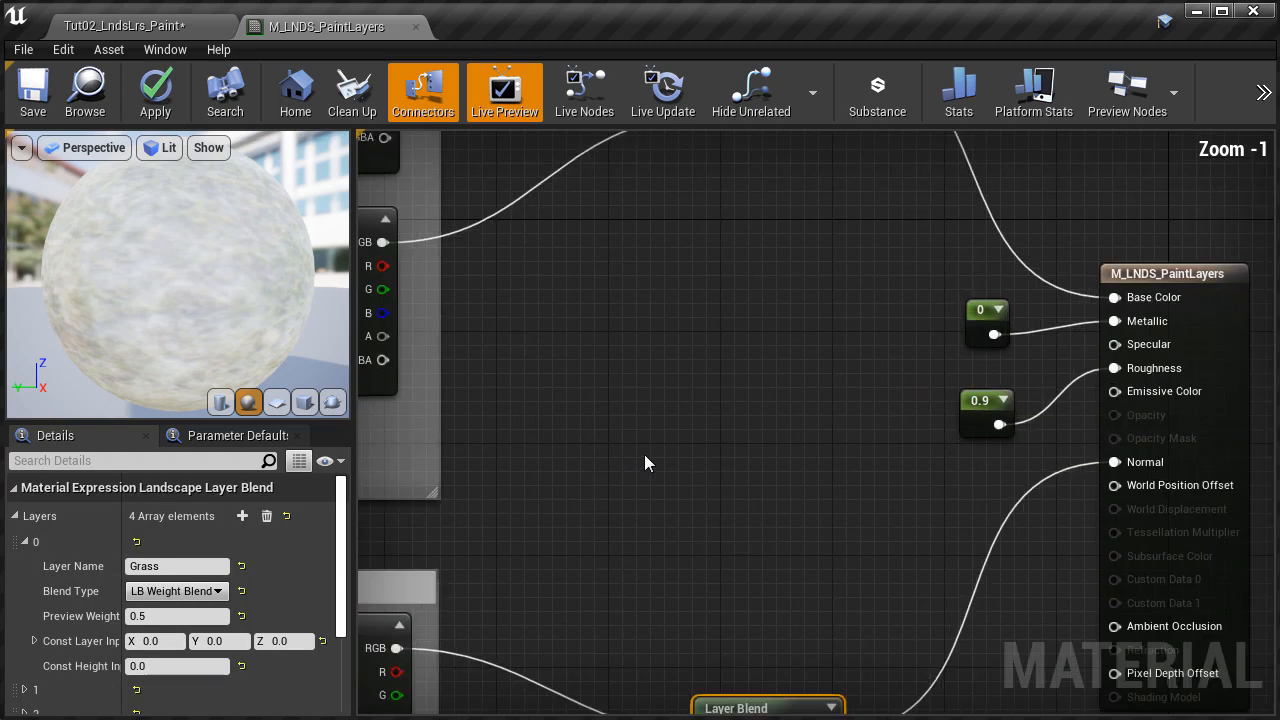
right_drag(646, 458, 612, 714)
right_drag(716, 565, 716, 608)
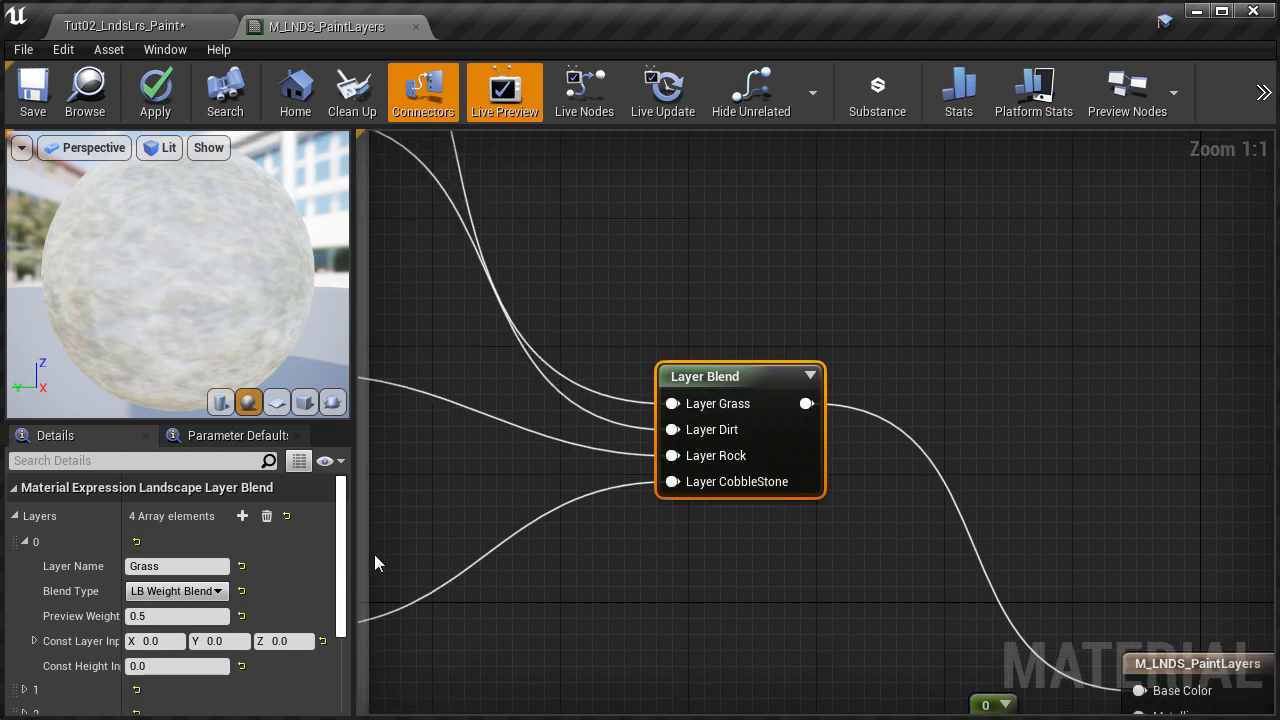
Step: Expand the Dirt, Rock and CobbleStone entries of the selected Layer Blend node to examine their blend types
scroll(250, 610, down, 3)
click(25, 575)
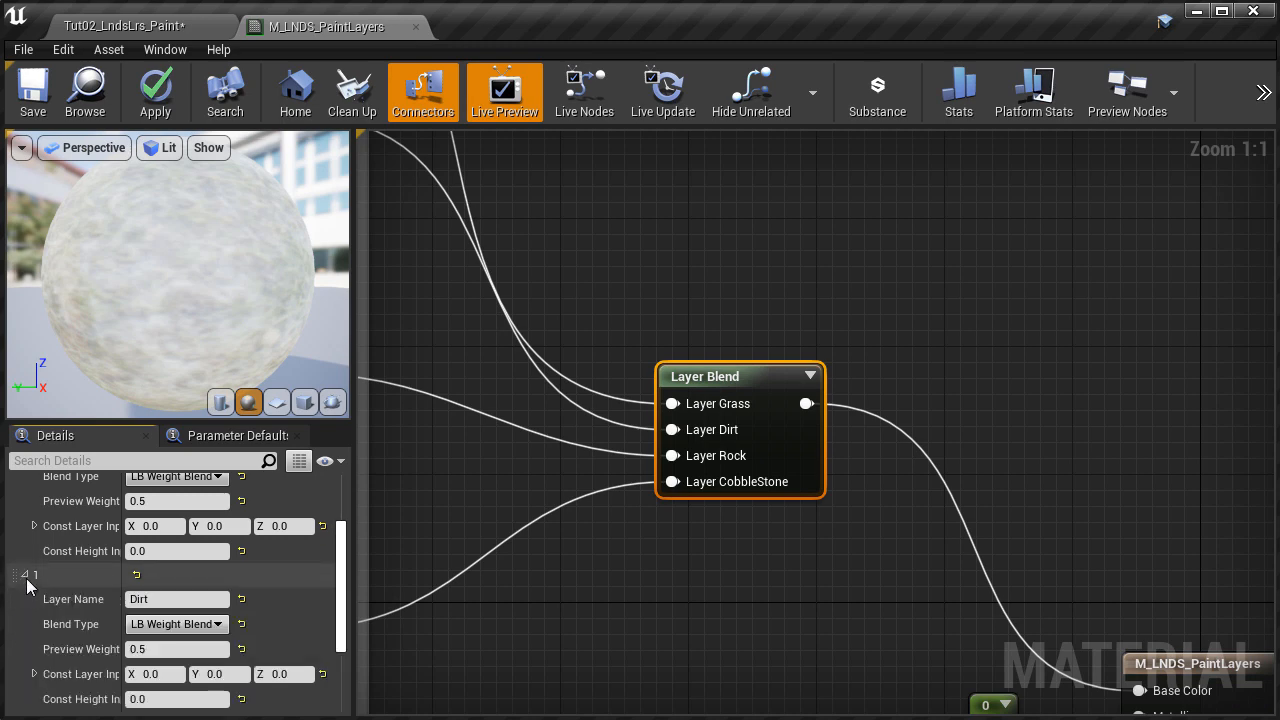
scroll(110, 600, down, 3)
click(25, 596)
scroll(97, 630, down, 2)
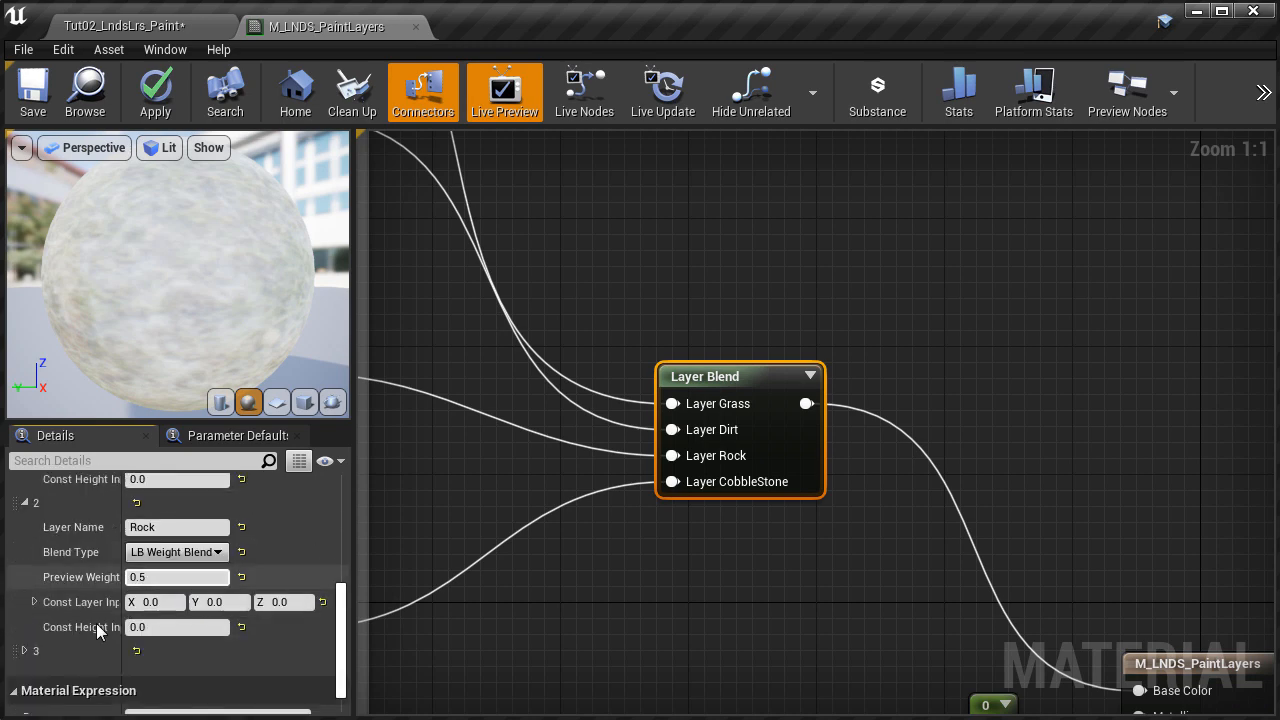
click(24, 622)
scroll(150, 600, down, 2)
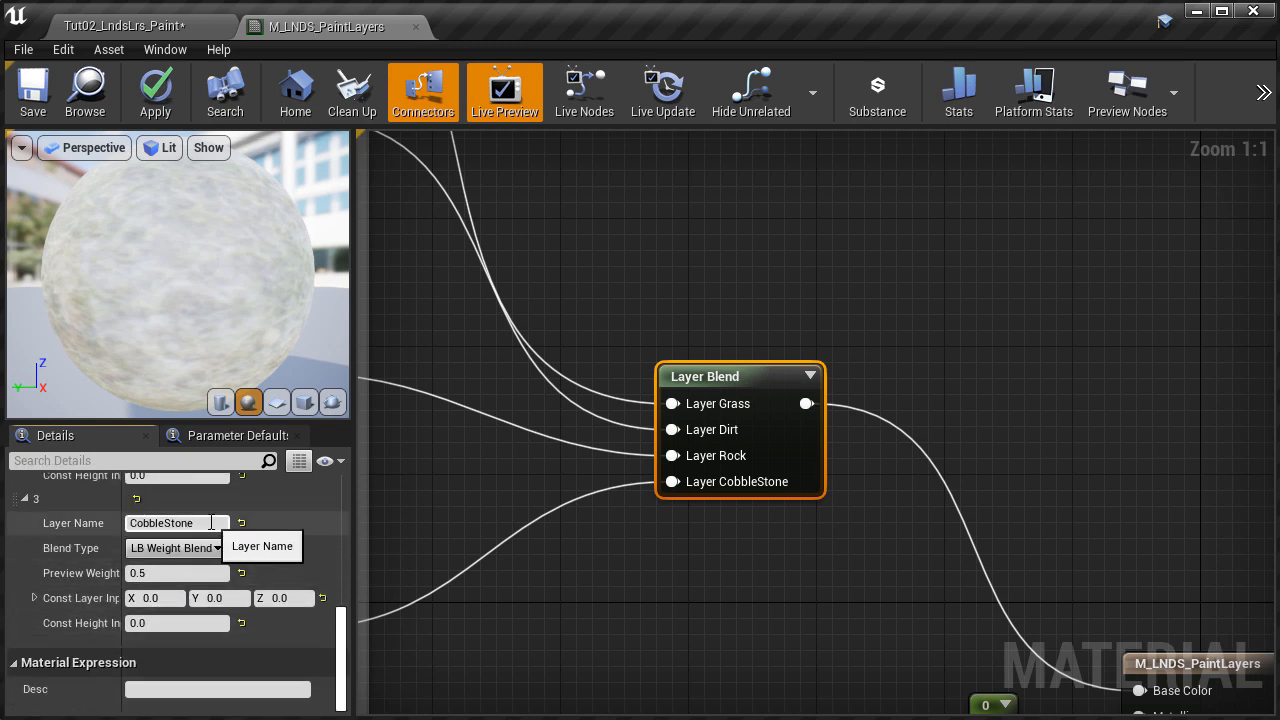
Step: Set the CobbleStone layer's blend type to LB Alpha Blend, and apply and save the material
click(218, 549)
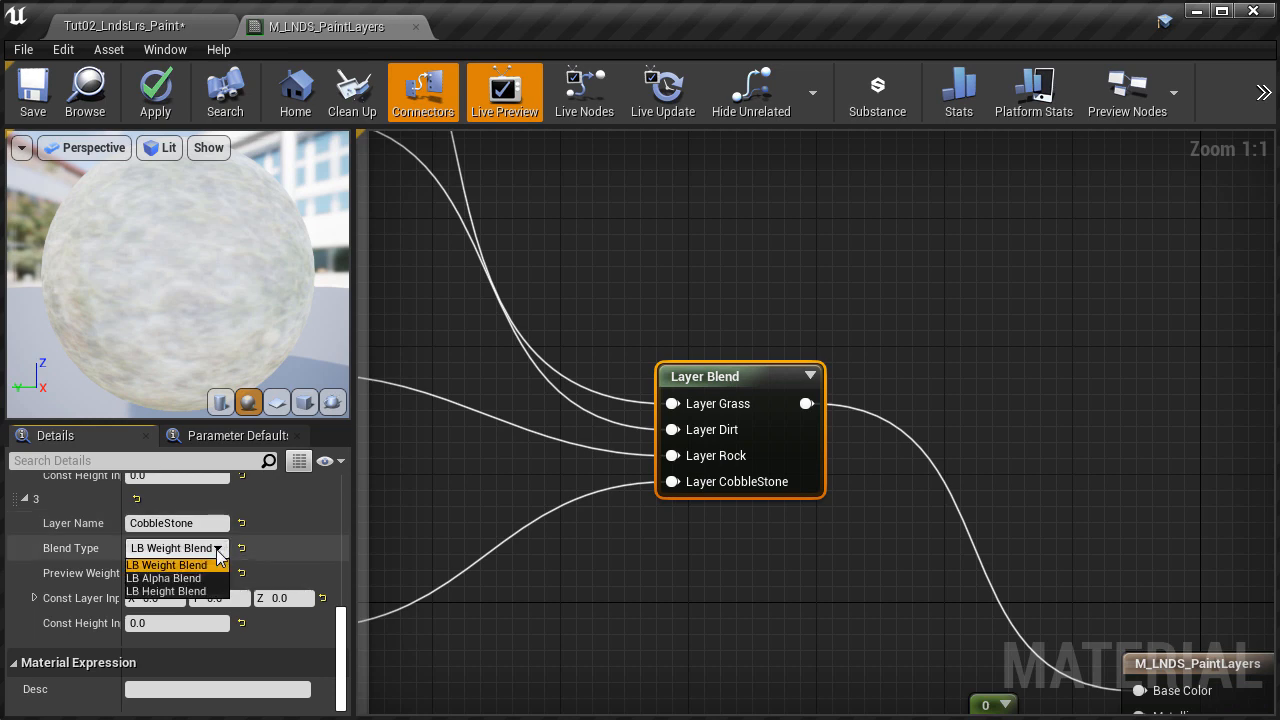
click(208, 586)
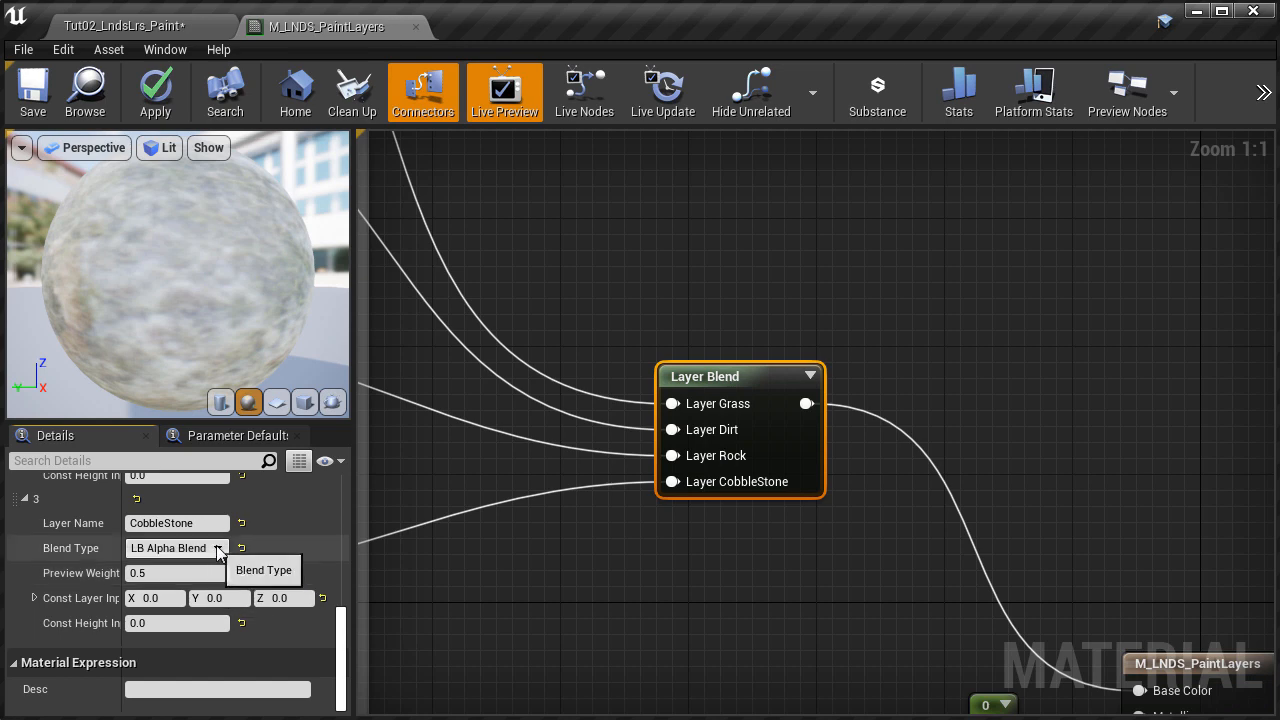
click(218, 548)
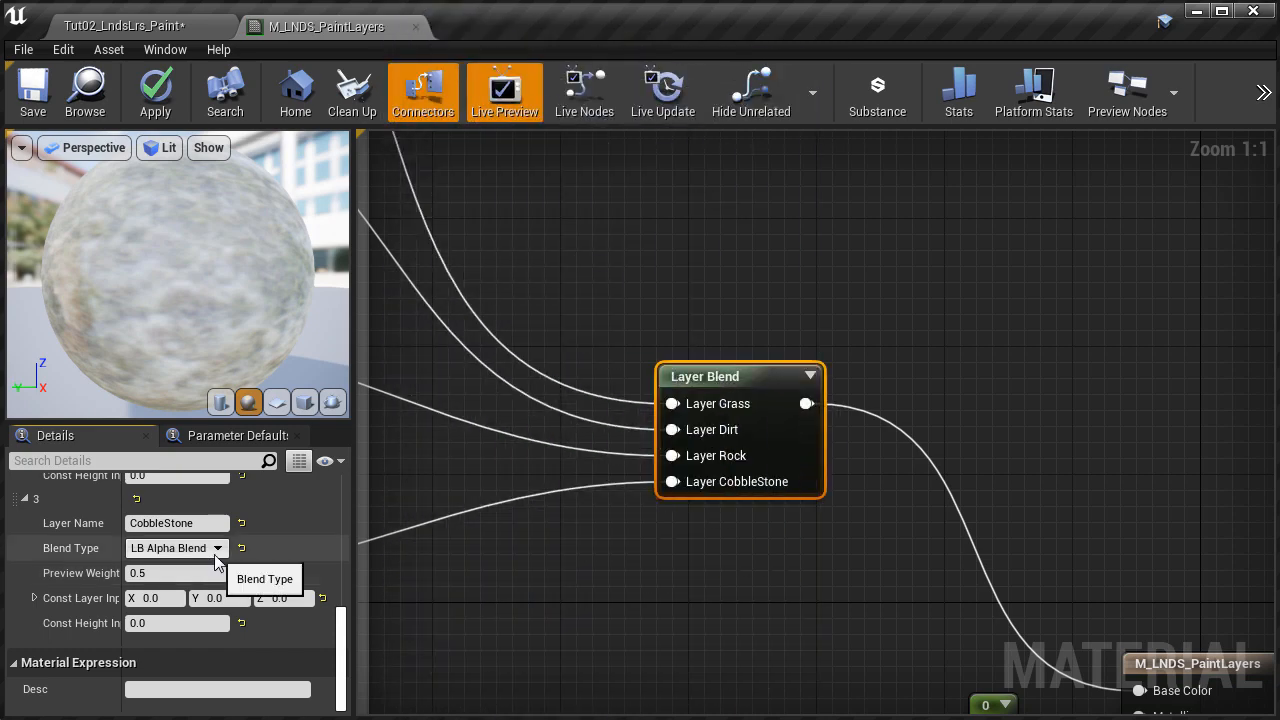
click(157, 95)
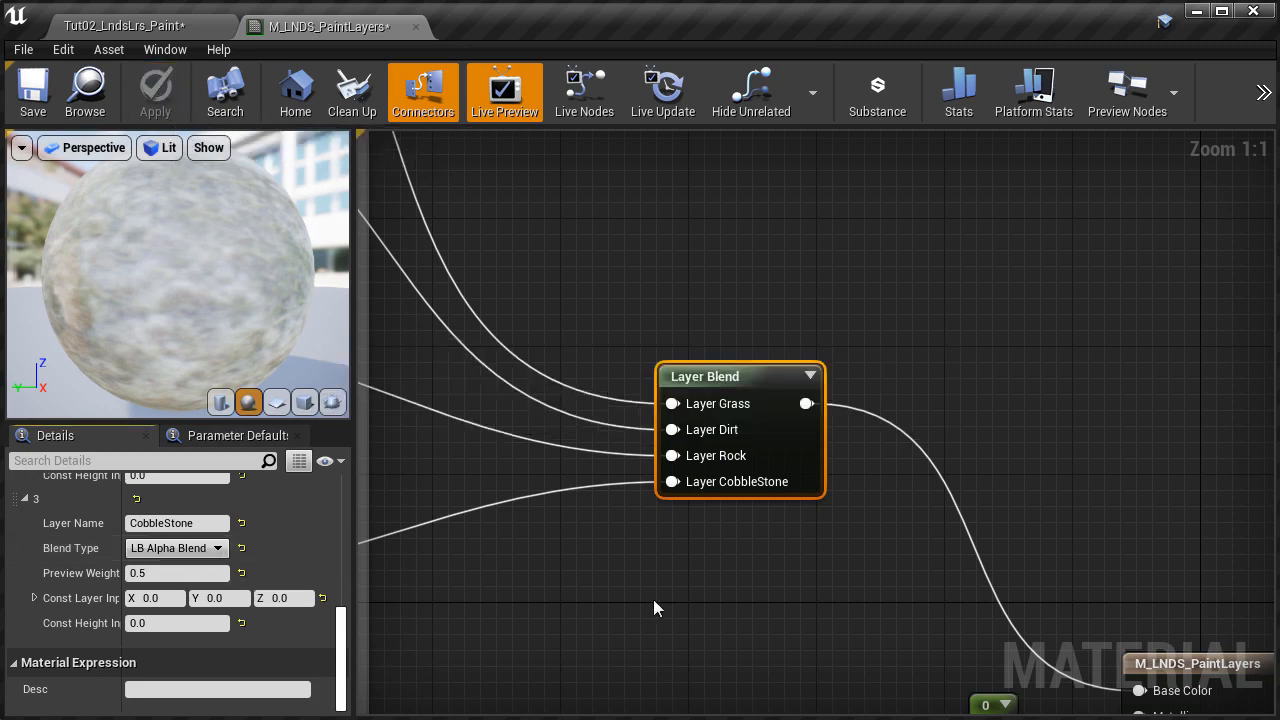
scroll(653, 599, down, 4)
right_drag(643, 469, 700, 544)
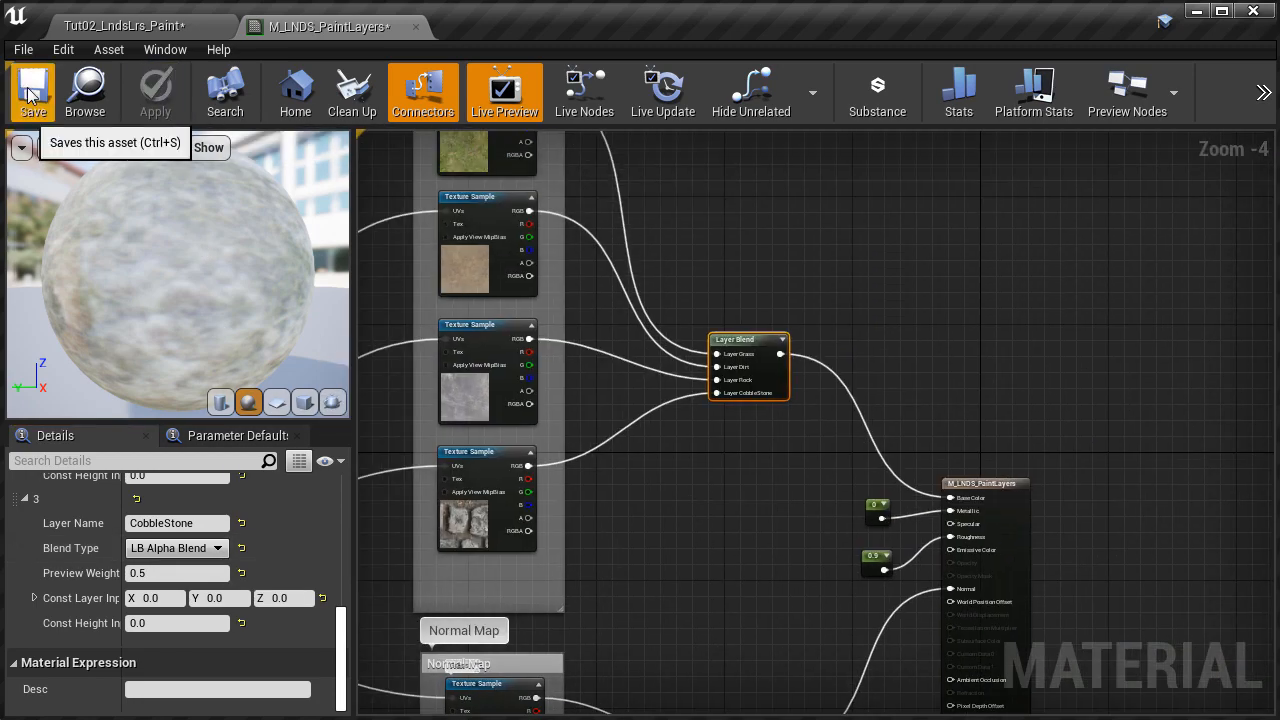
click(30, 95)
Step: Return to the Tut02_LndsLrs_Paint level in an immersive viewport and paint CobbleStone on Layer1 beside the dirt patch
click(184, 26)
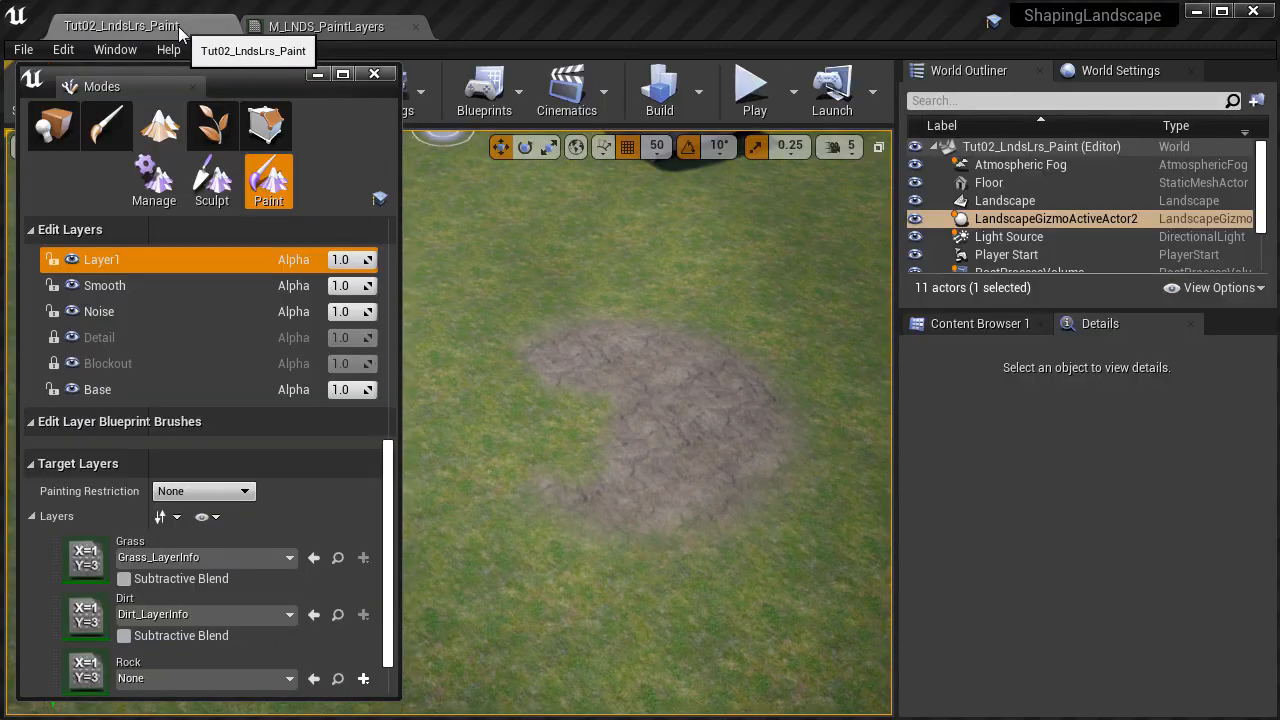
key(F11)
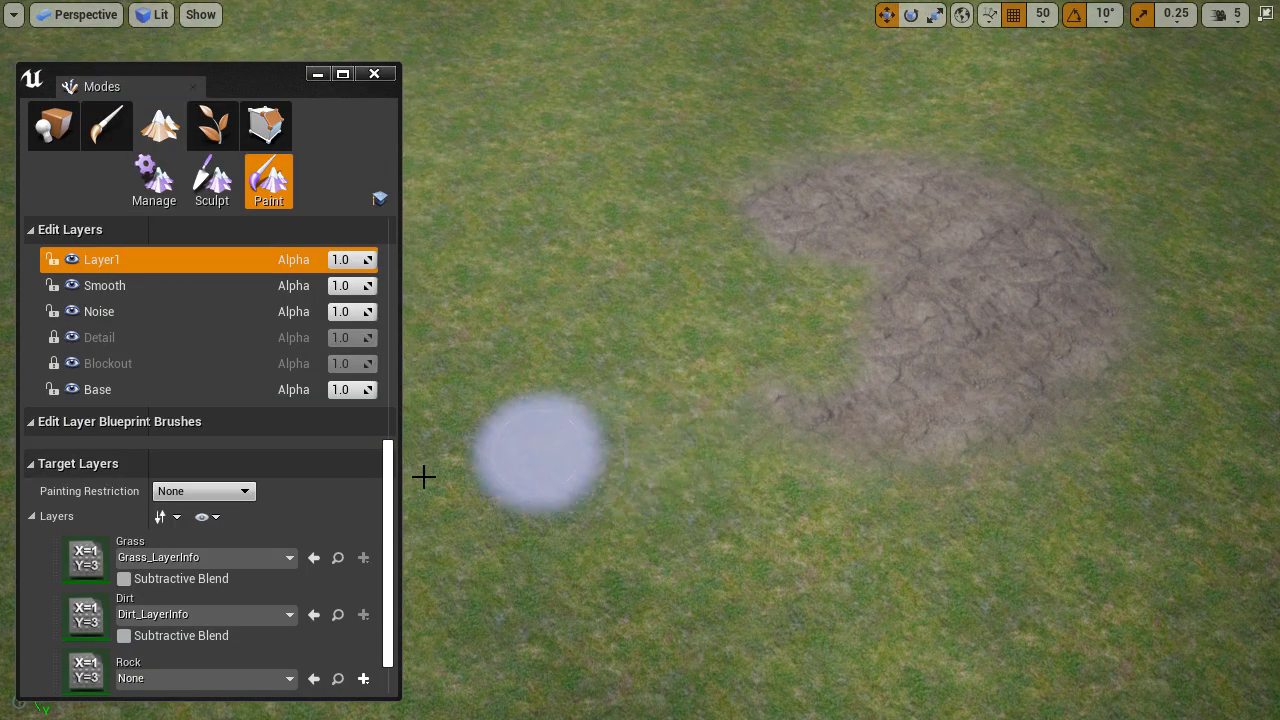
scroll(193, 633, down, 2)
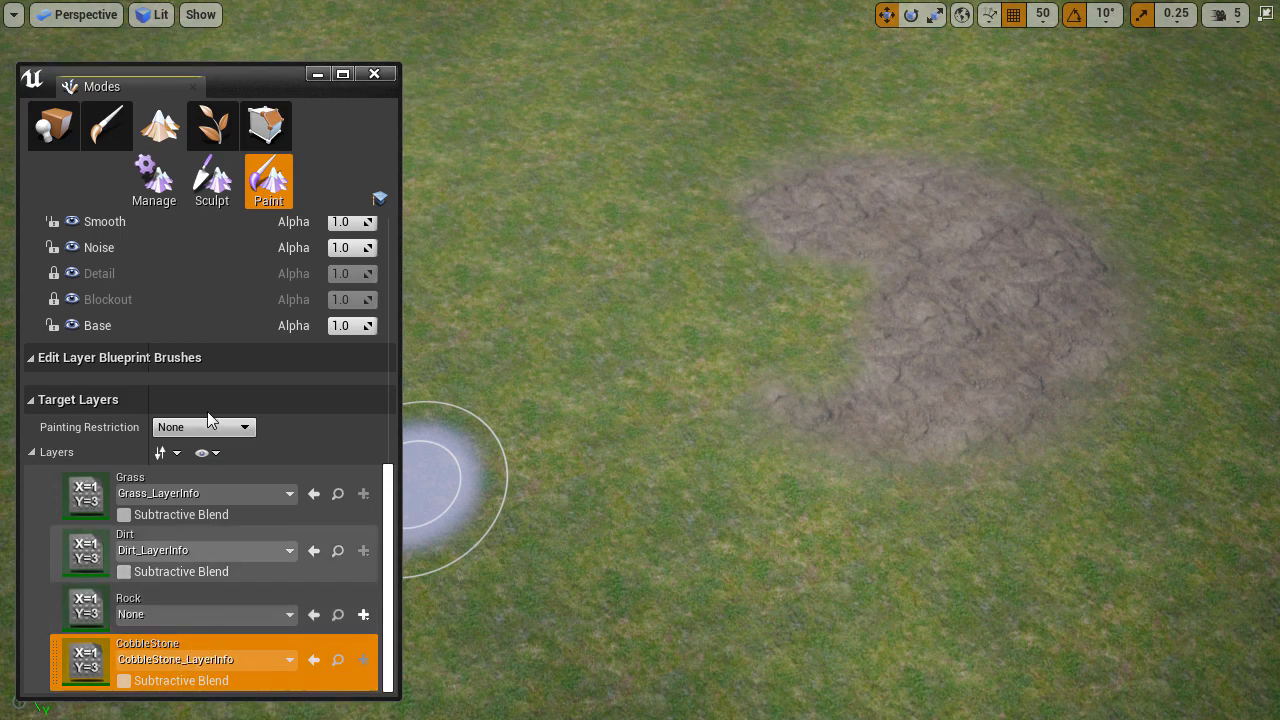
scroll(165, 284, up, 1)
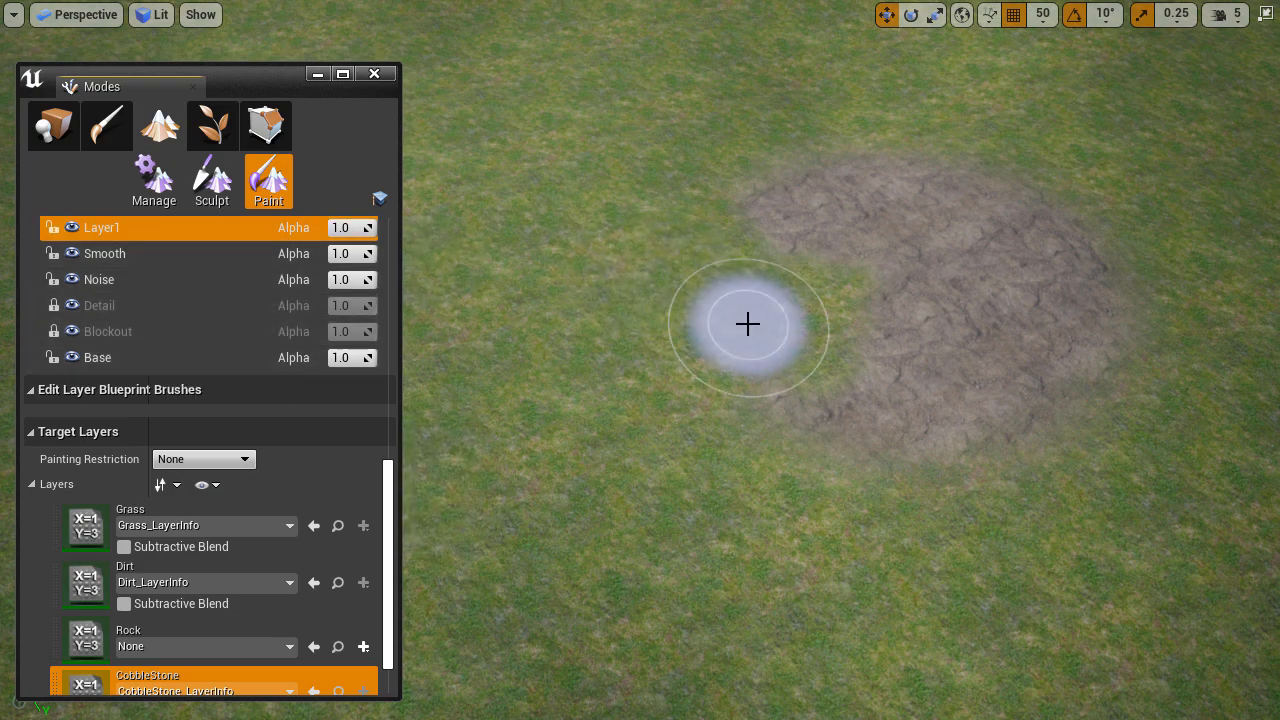
mouse_move(737, 277)
mouse_down()
mouse_move(698, 400)
mouse_move(712, 394)
mouse_up()
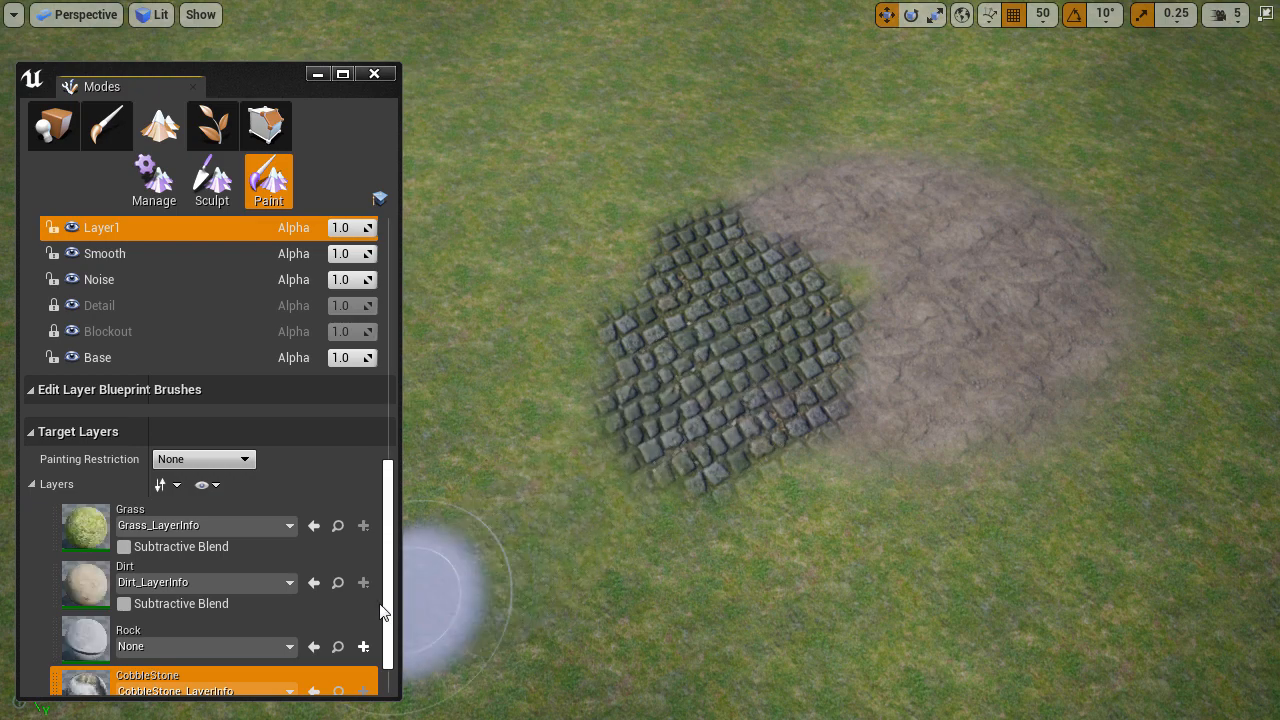
Step: Examine the layer info creation options for the Rock target layer without creating one
scroll(387, 625, down, 1)
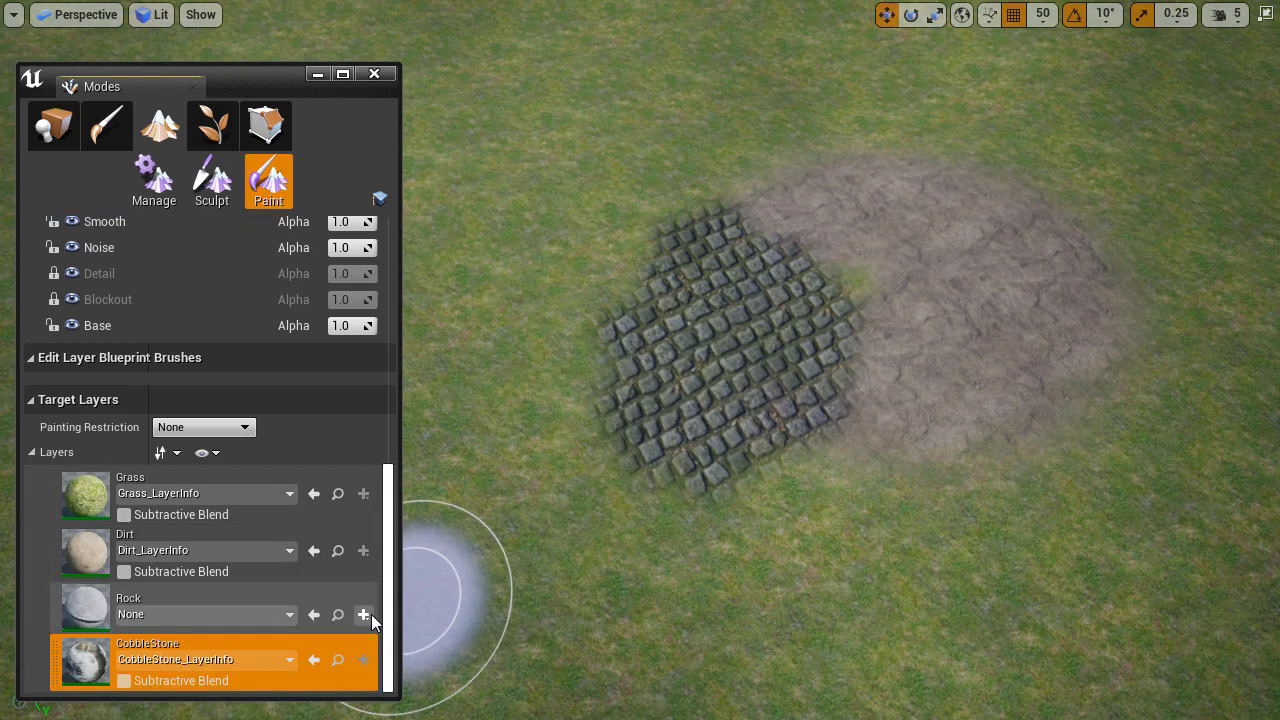
click(364, 614)
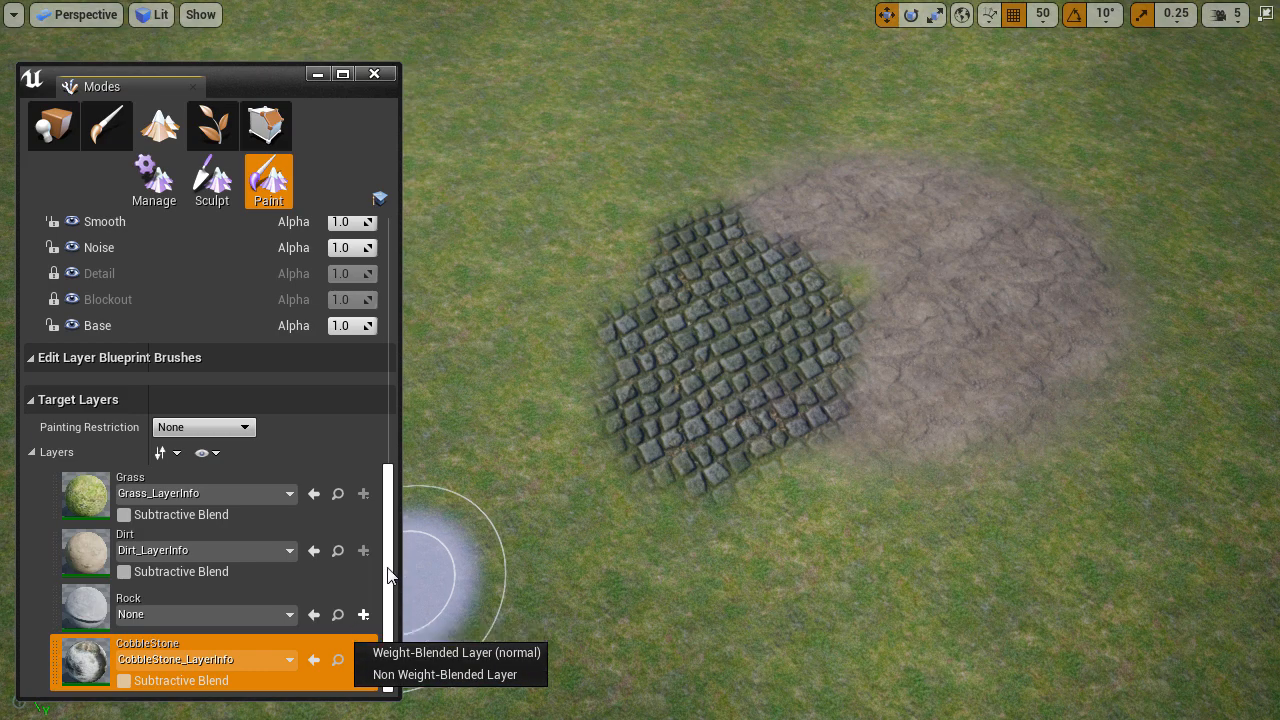
scroll(209, 267, up, 3)
scroll(265, 443, down, 2)
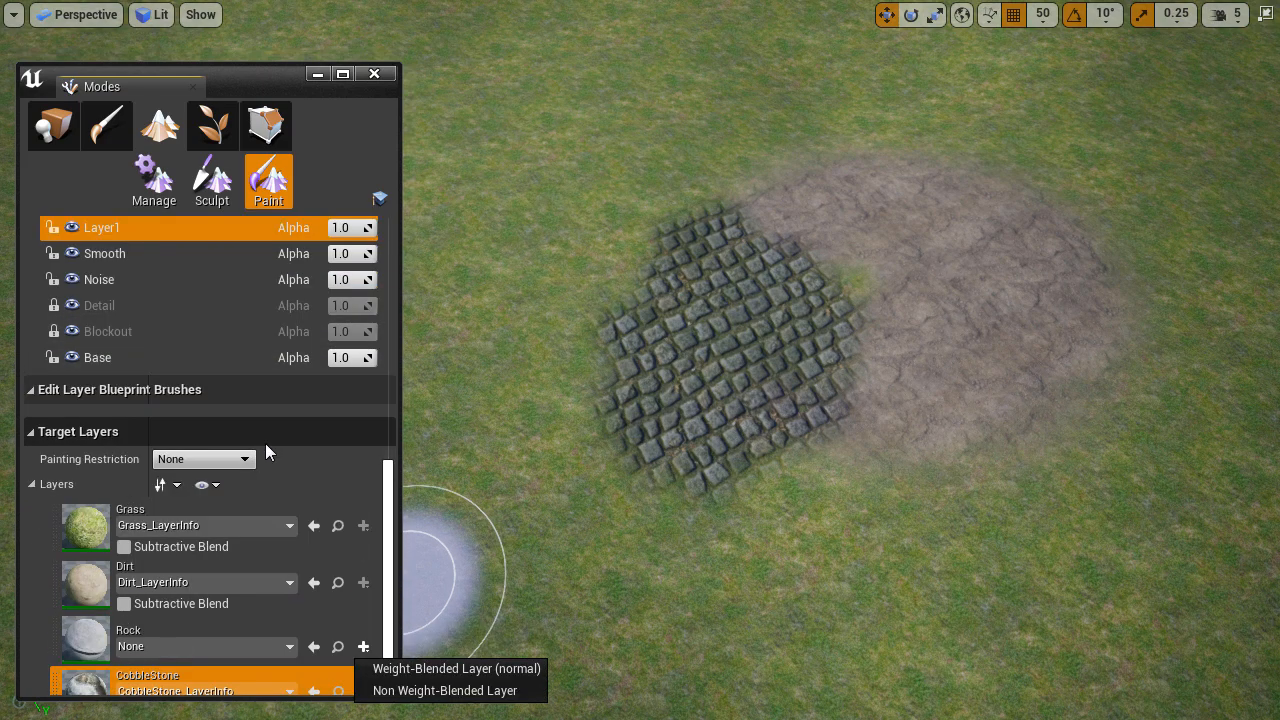
click(270, 627)
click(285, 650)
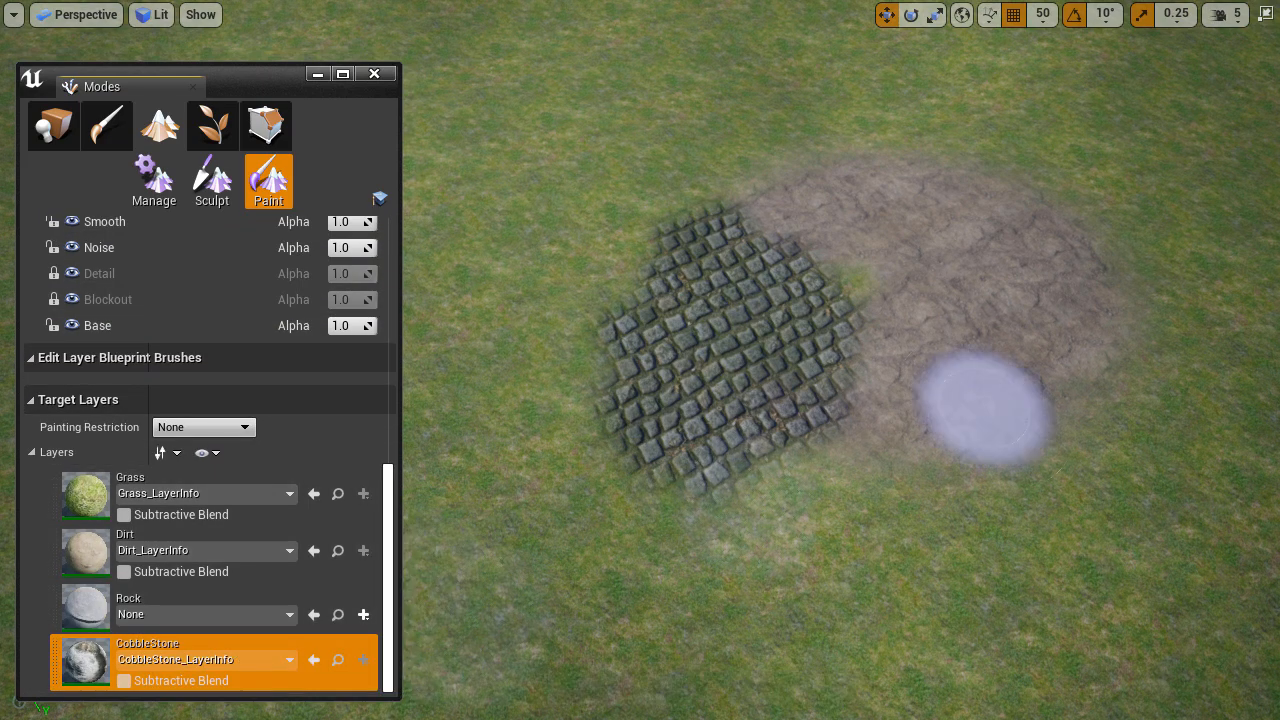
Step: Clear all paint from the Layer1 edit layer and confirm the clearing
scroll(271, 377, up, 4)
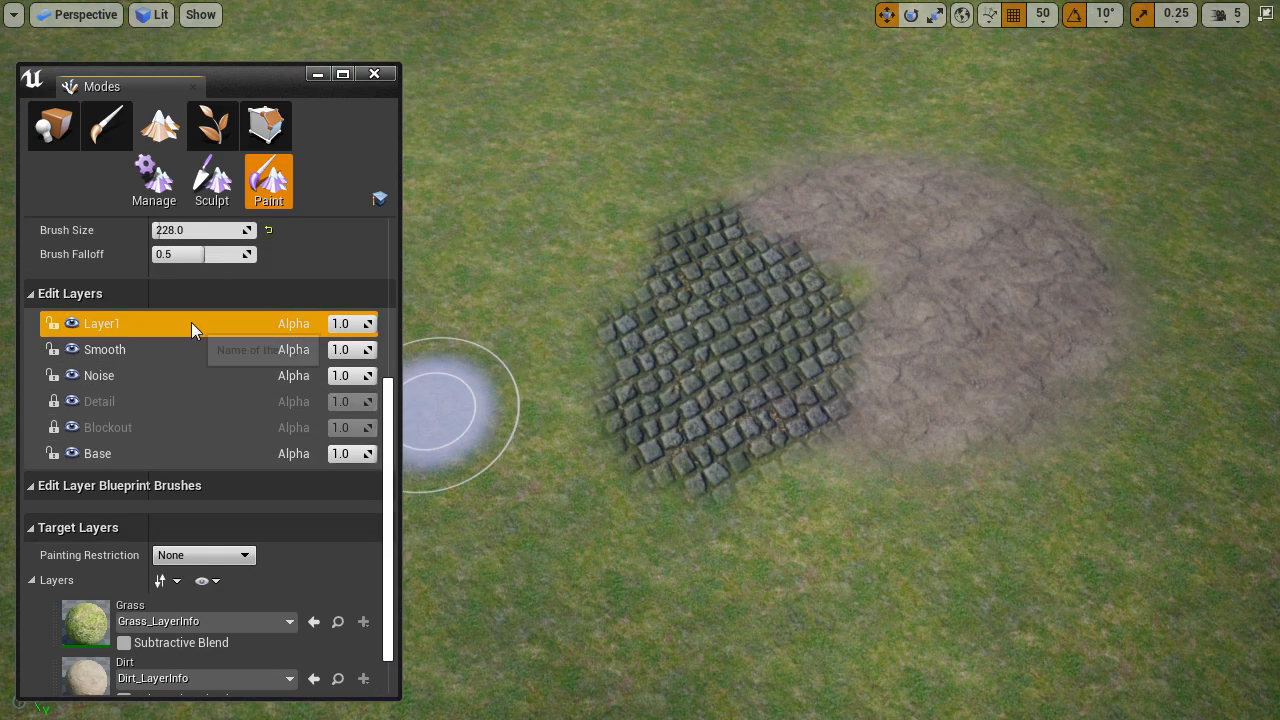
right_click(191, 322)
mouse_move(256, 393)
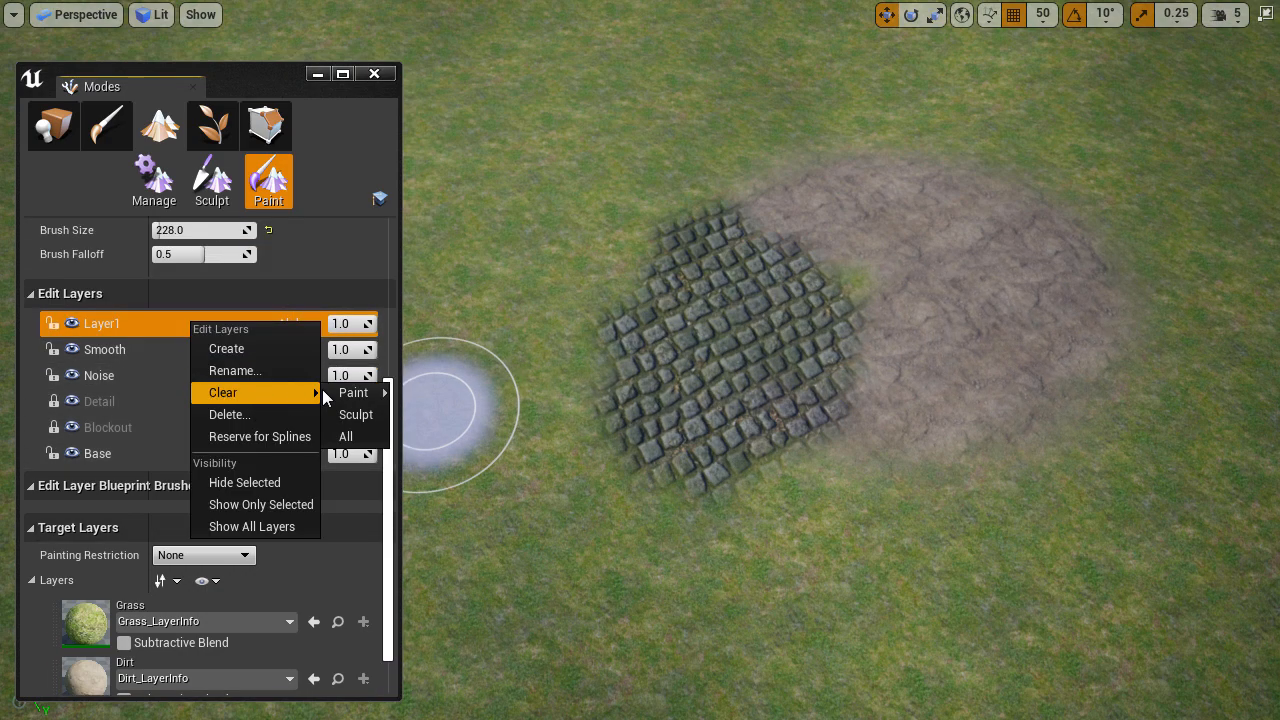
mouse_move(372, 393)
click(431, 392)
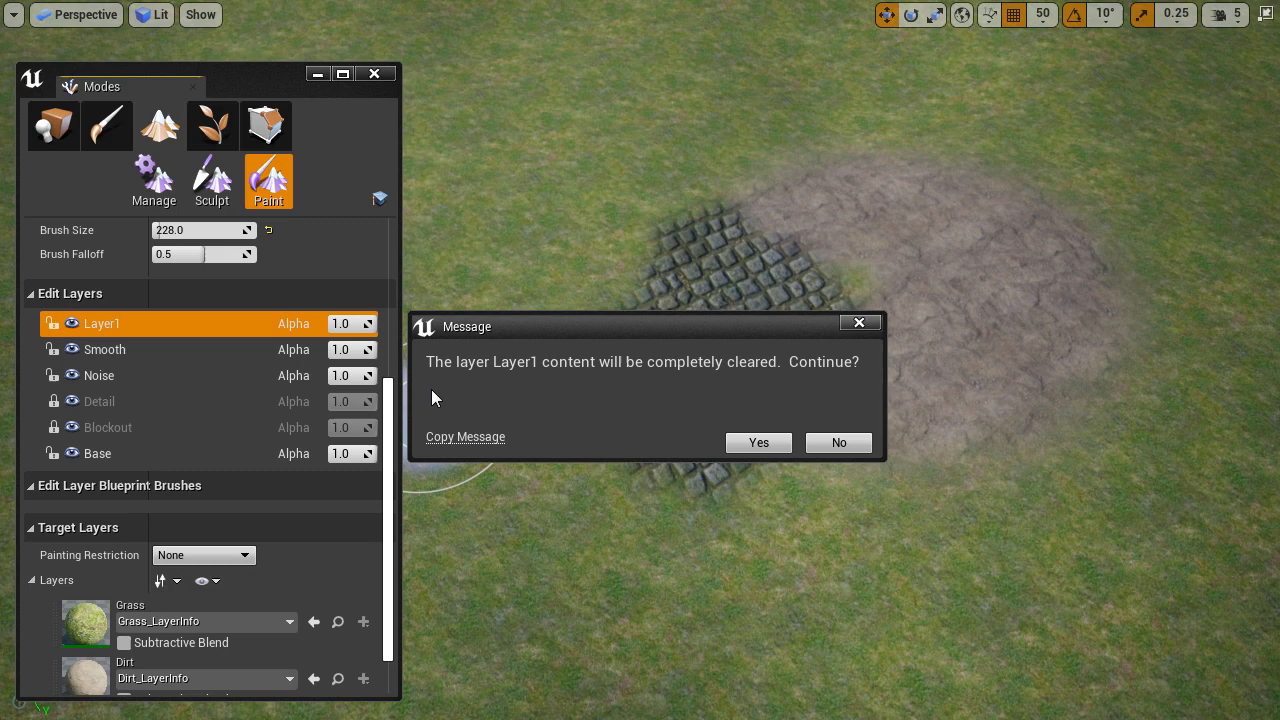
click(757, 442)
Step: Open the CobbleStone_LayerInfo asset from the Tutorials map's Tut02_LndsLrs_Paint_sharedassets folder in the Content Browser
scroll(393, 568, down, 2)
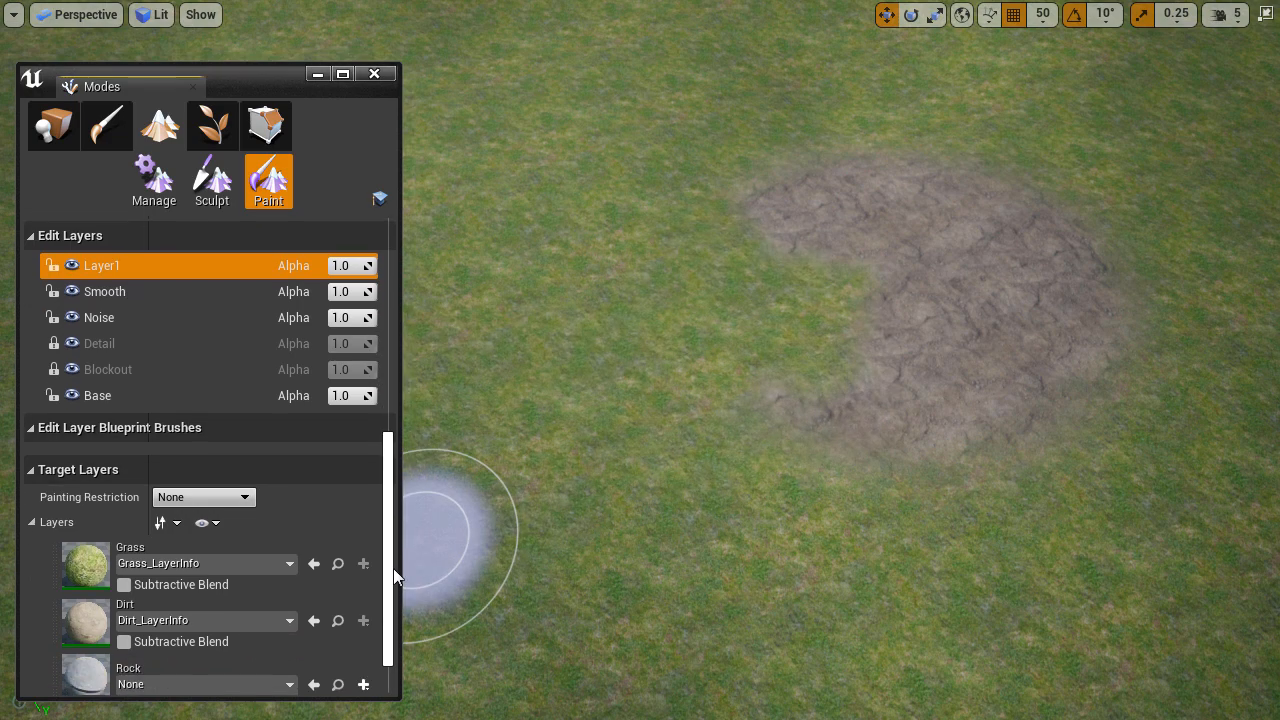
scroll(393, 568, down, 2)
drag(1279, 60, 978, 40)
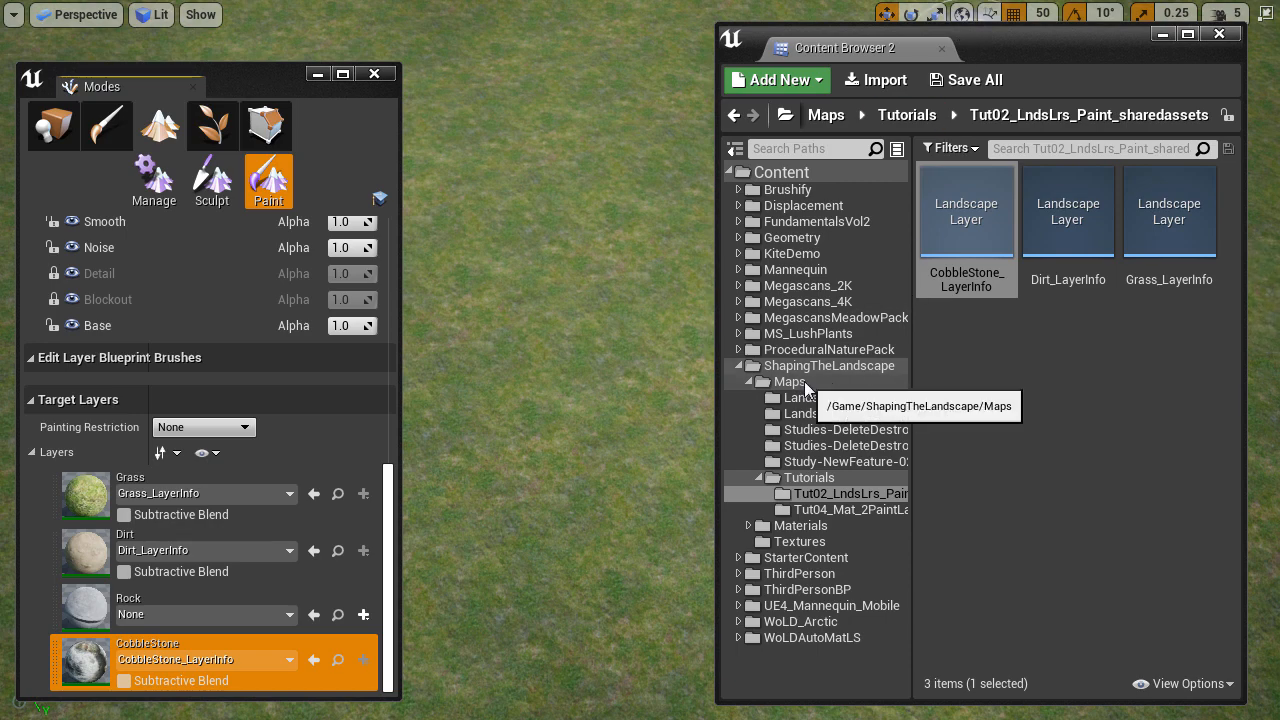
click(808, 478)
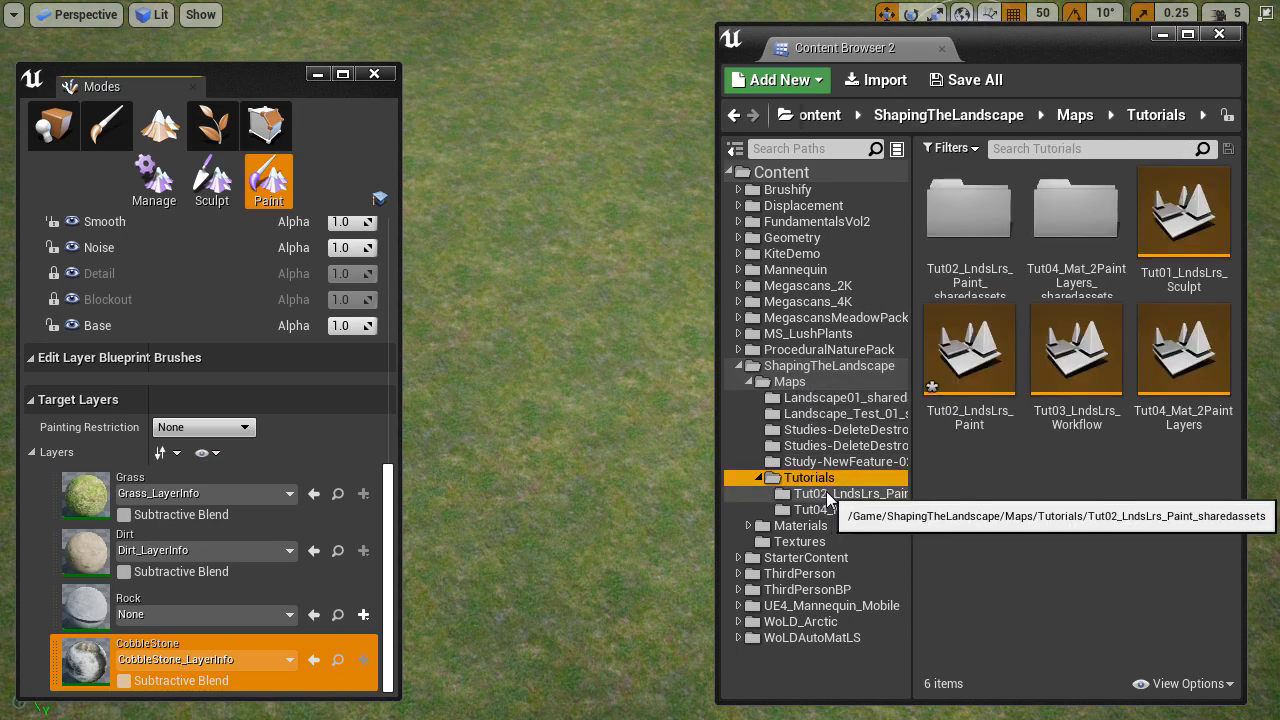
click(827, 494)
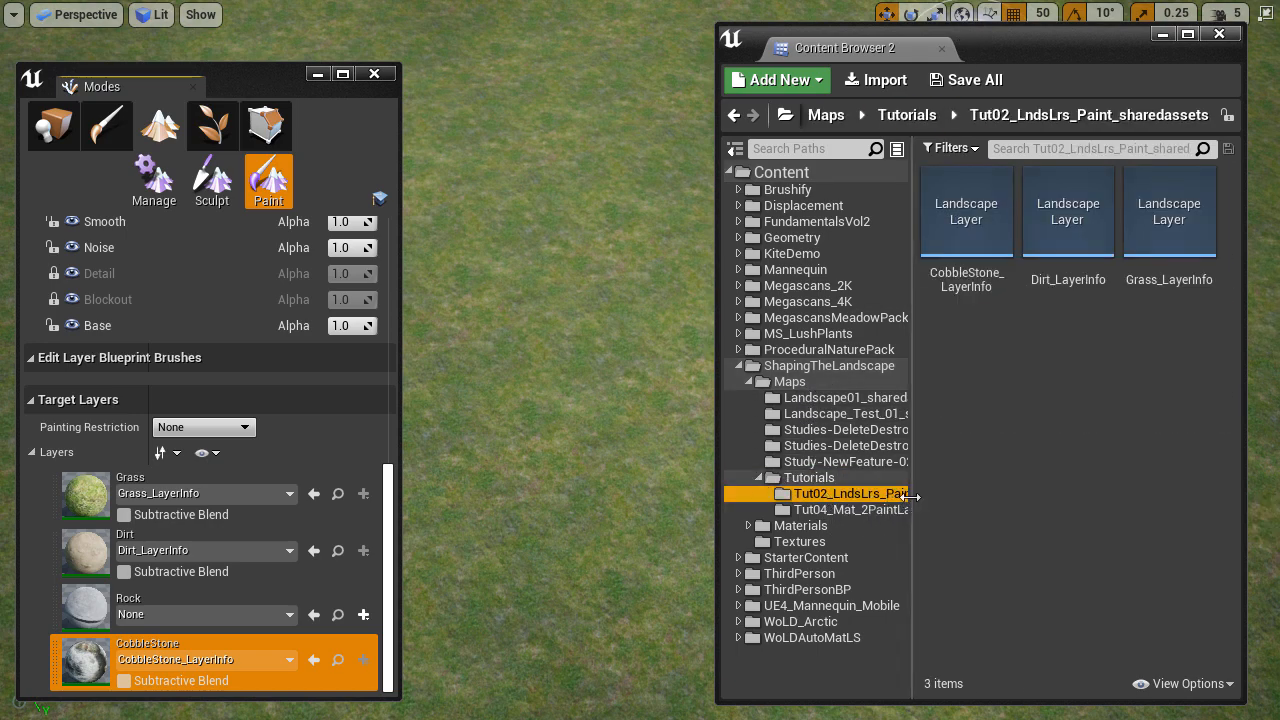
drag(912, 496, 1057, 497)
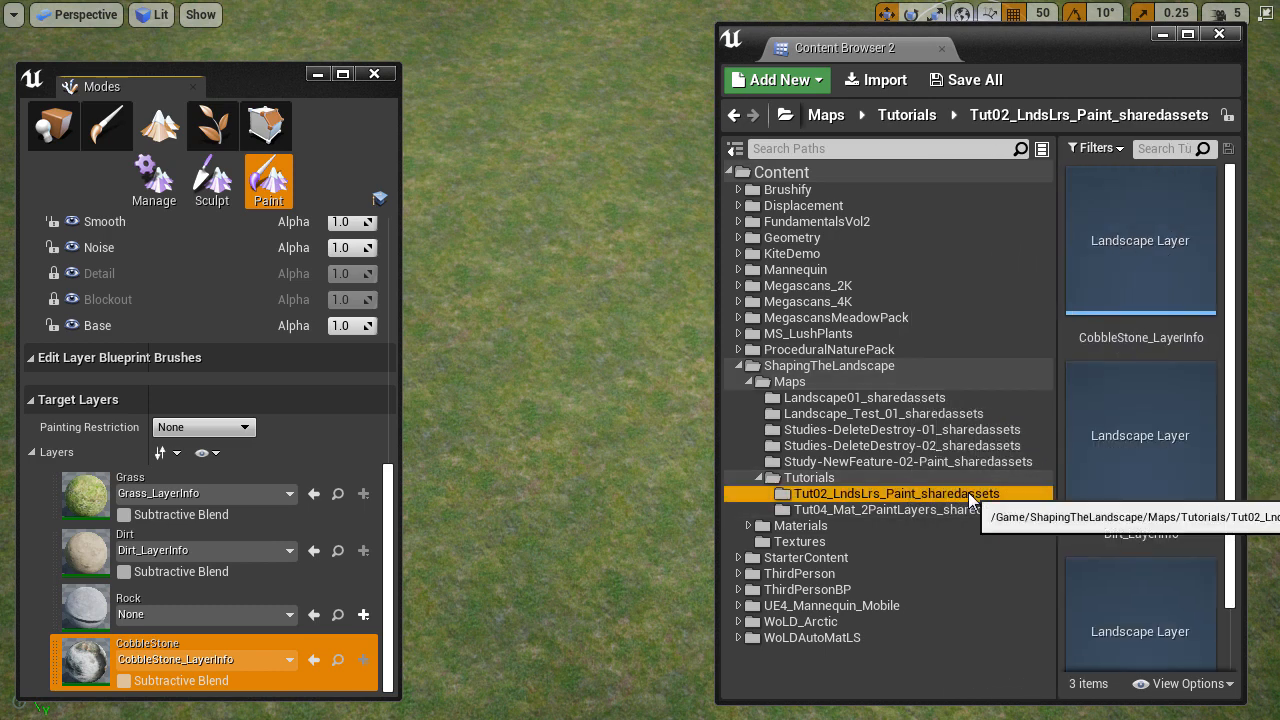
click(735, 150)
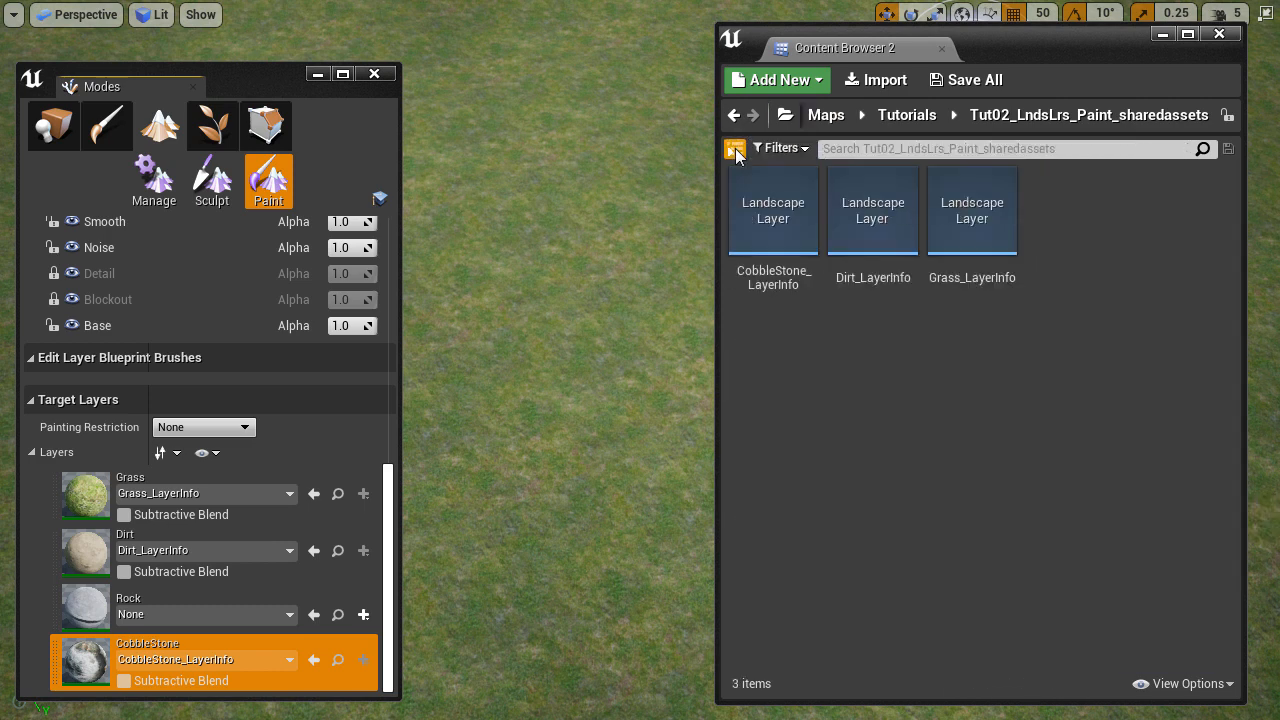
double_click(808, 225)
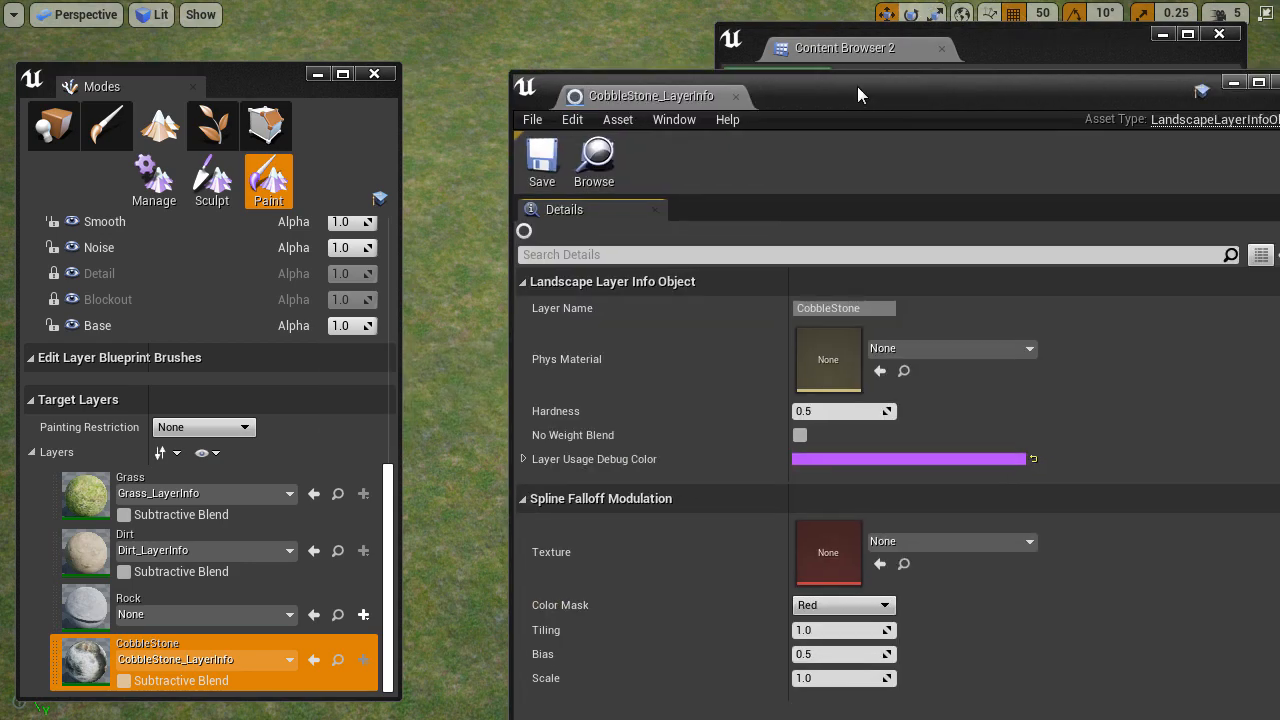
Step: Enable No Weight Blend for CobbleStone_LayerInfo, save the asset, and close its editor and the Content Browser
drag(857, 88, 695, 42)
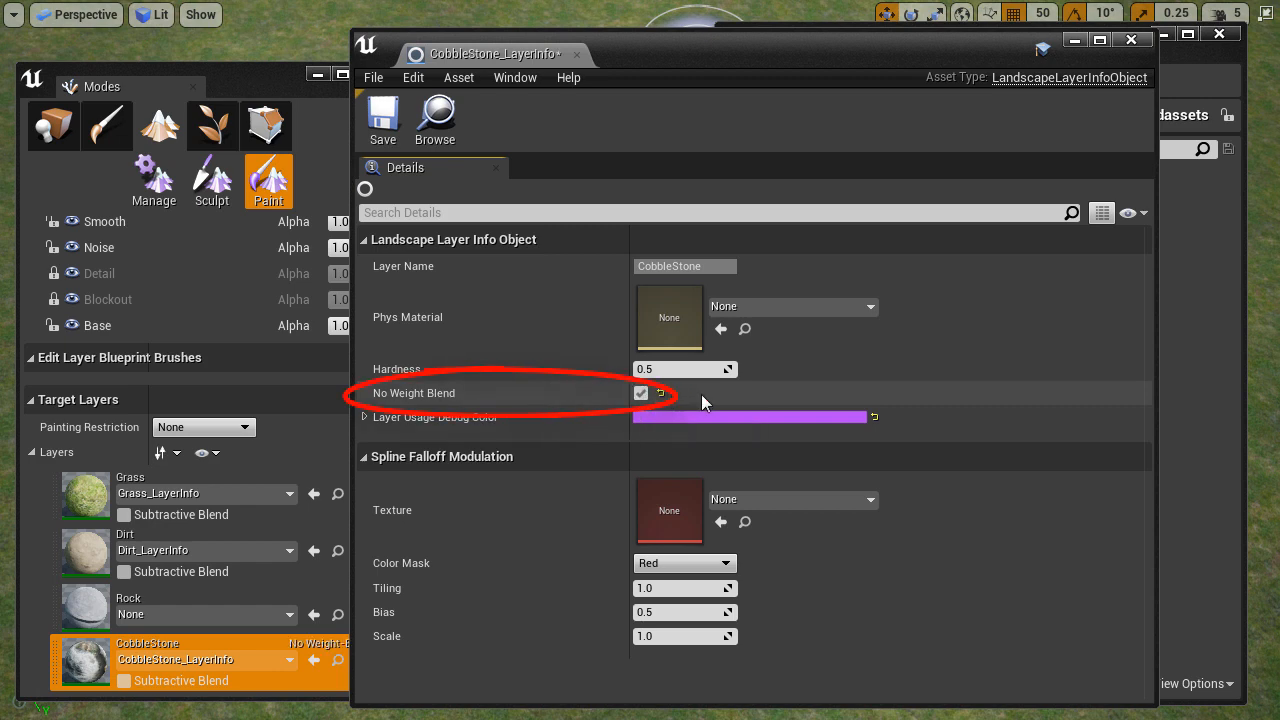
click(381, 117)
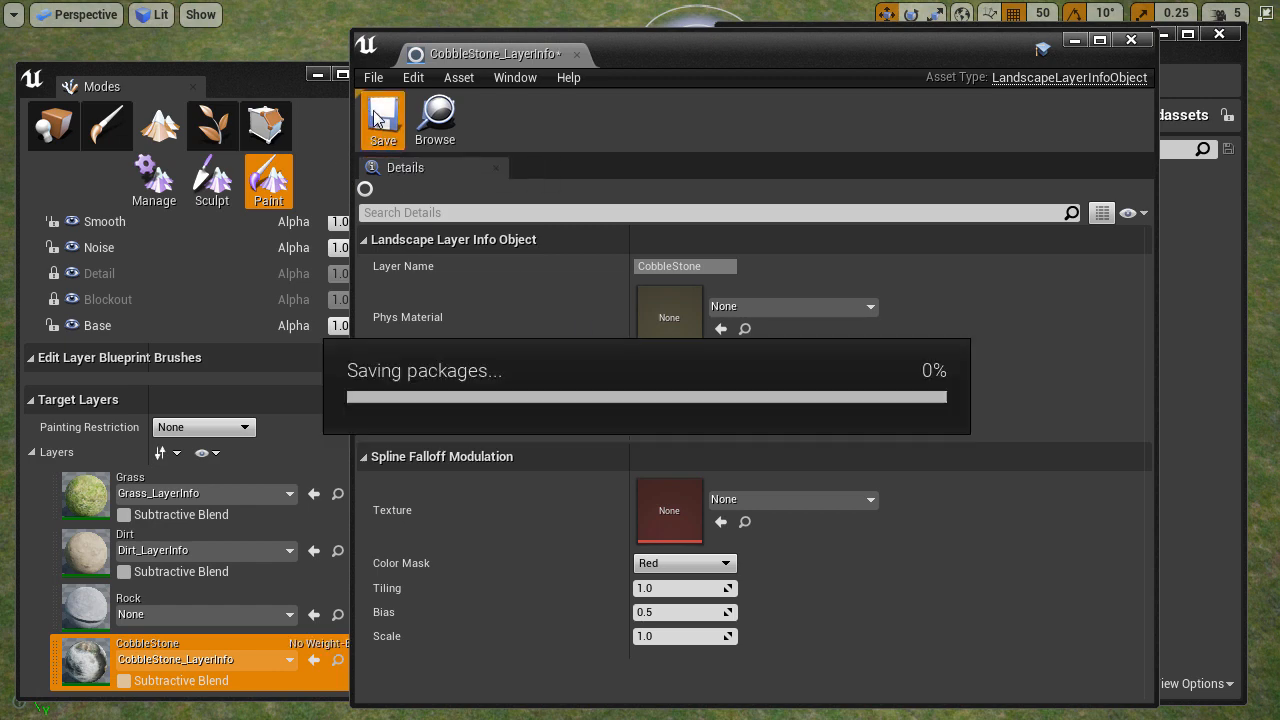
click(1131, 40)
click(1219, 34)
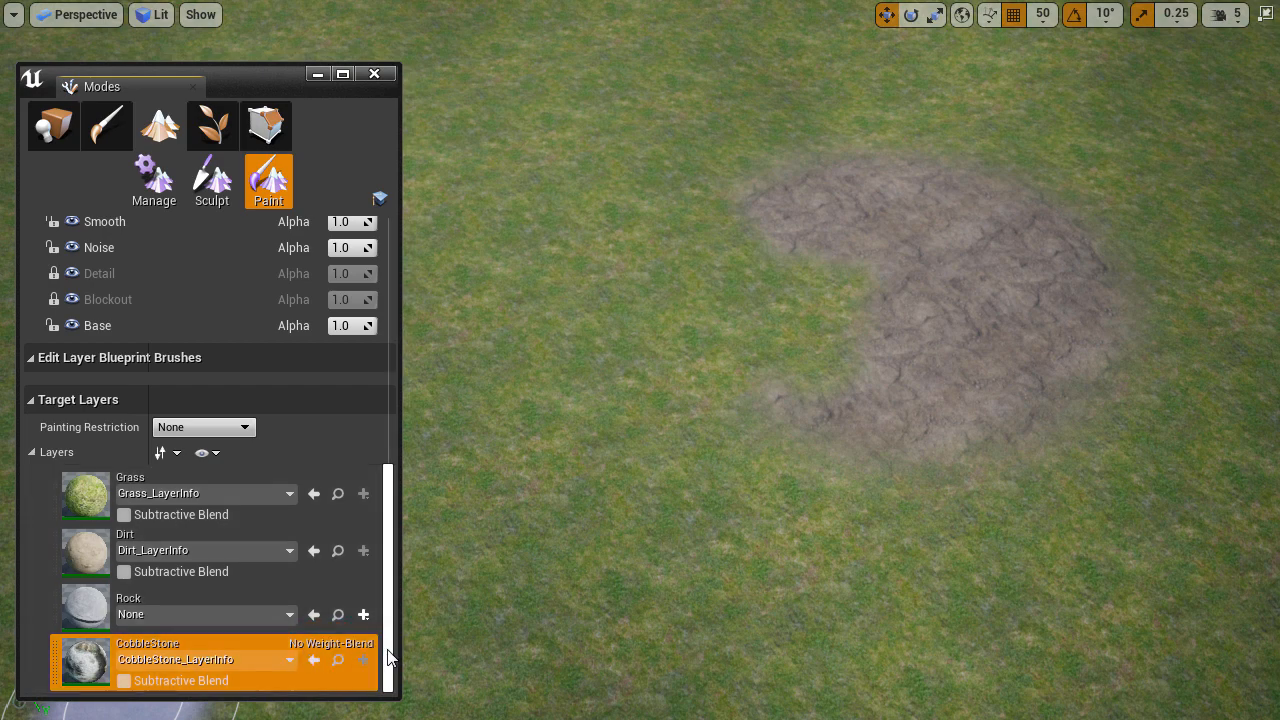
Step: Paint CobbleStone on Layer1 across the border of grass and dirt, and hide and show Layer1 to compare
scroll(380, 600, up, 5)
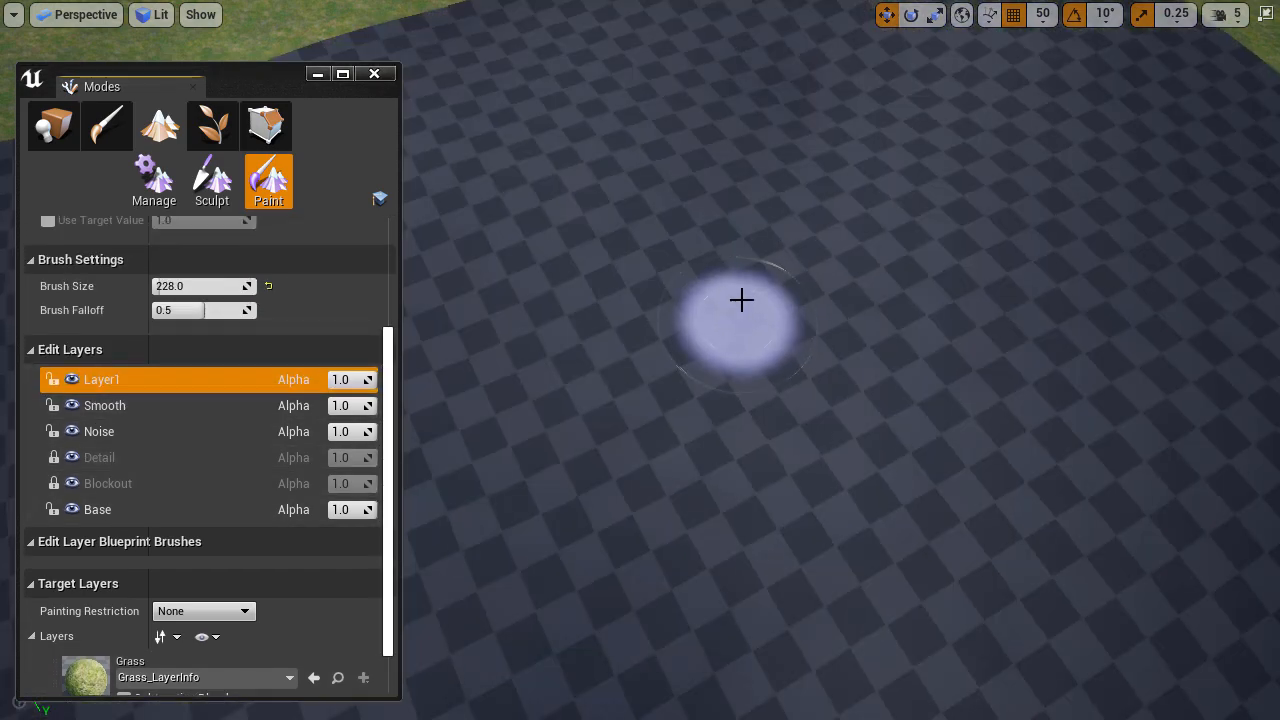
drag(740, 297, 771, 326)
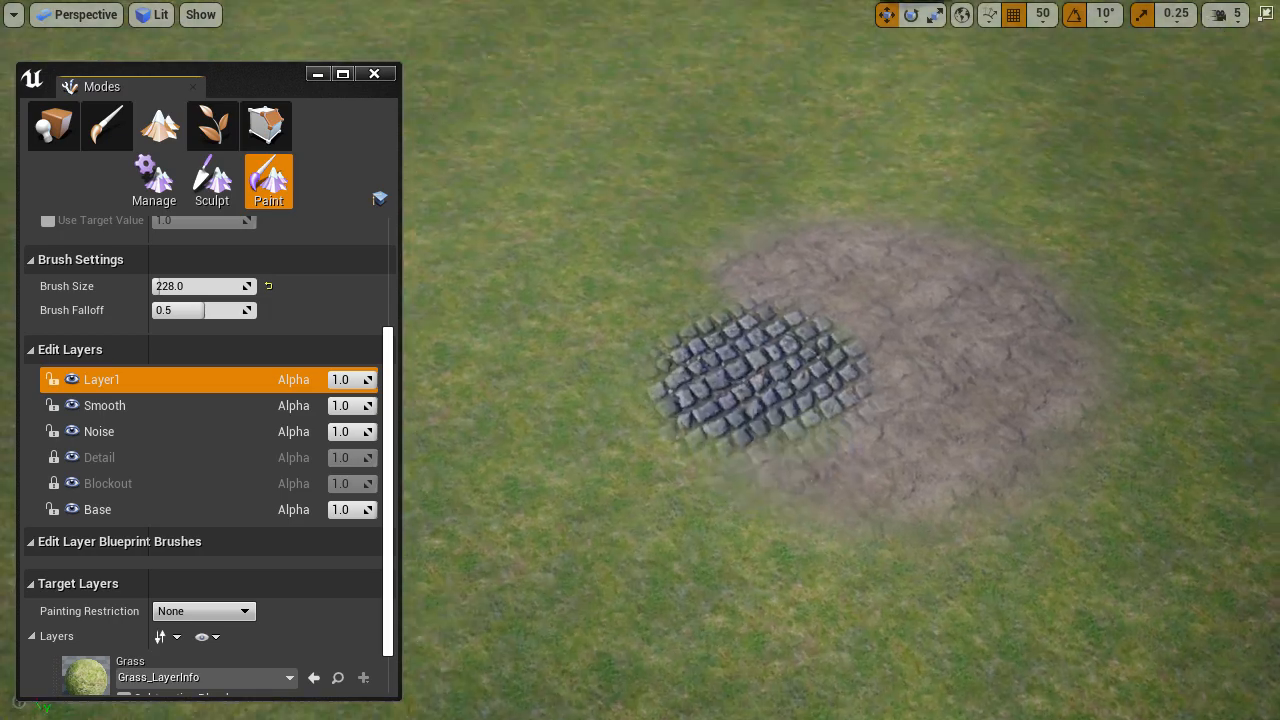
right_drag(771, 326, 778, 340)
mouse_move(830, 400)
mouse_down()
mouse_move(723, 469)
mouse_move(684, 375)
mouse_up()
right_drag(843, 480, 790, 487)
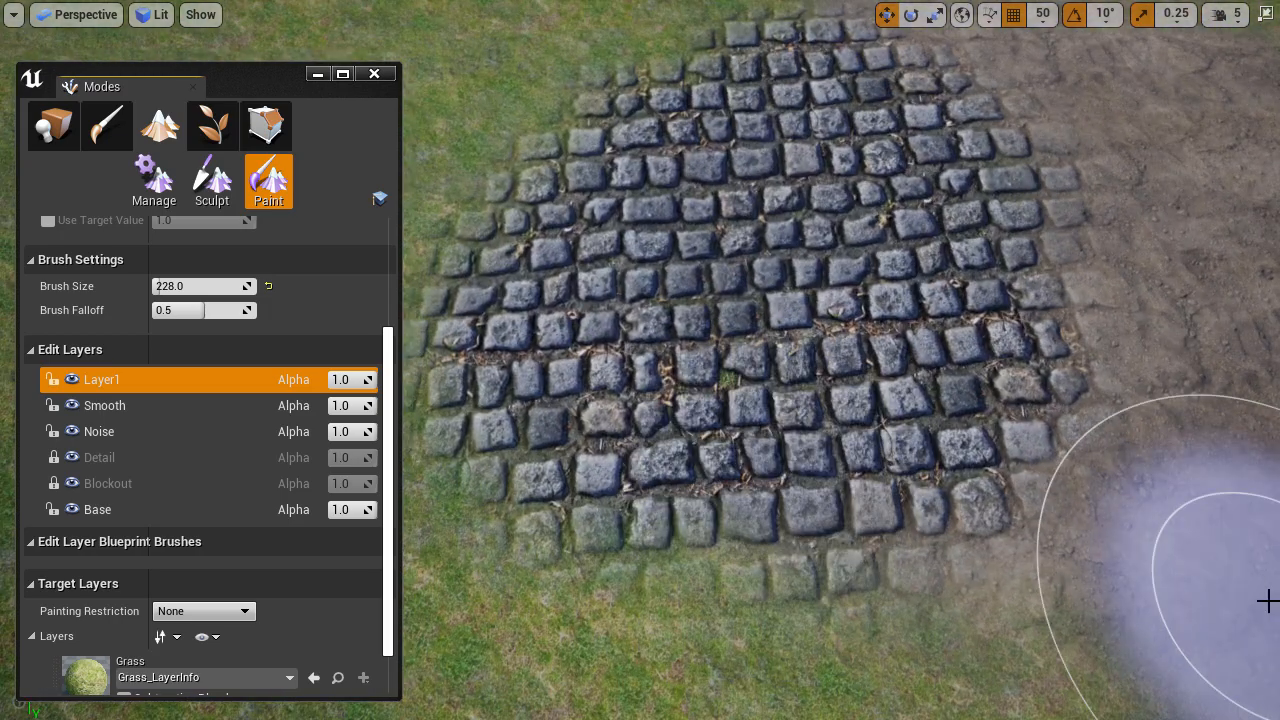
click(72, 380)
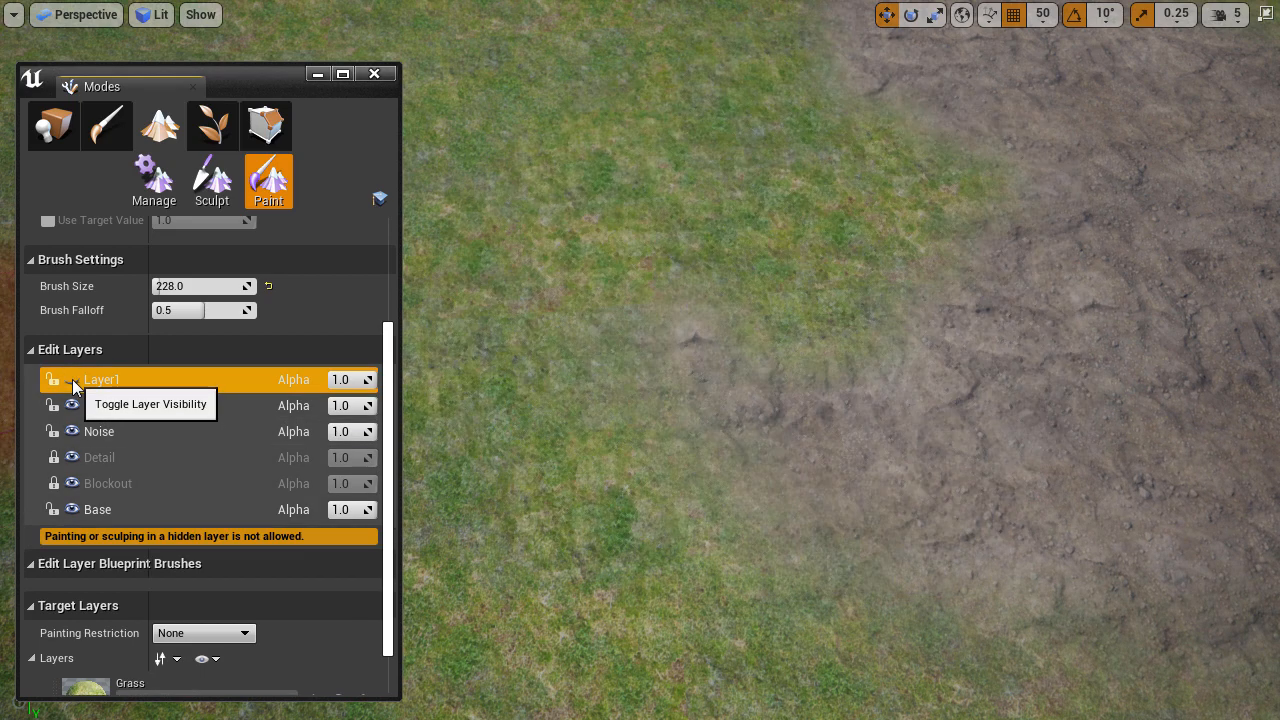
click(72, 380)
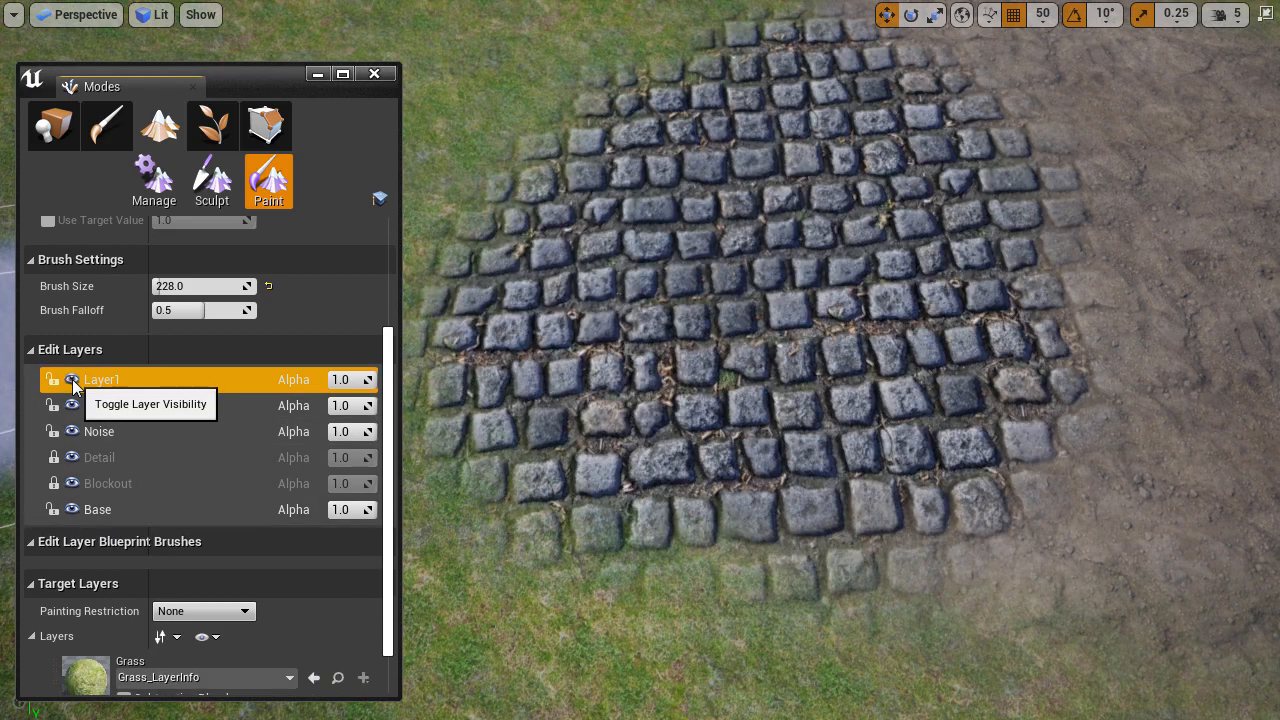
Step: Hide and show the Base edit layer to inspect the CobbleStone paint on its own
click(72, 509)
scroll(900, 333, down, 5)
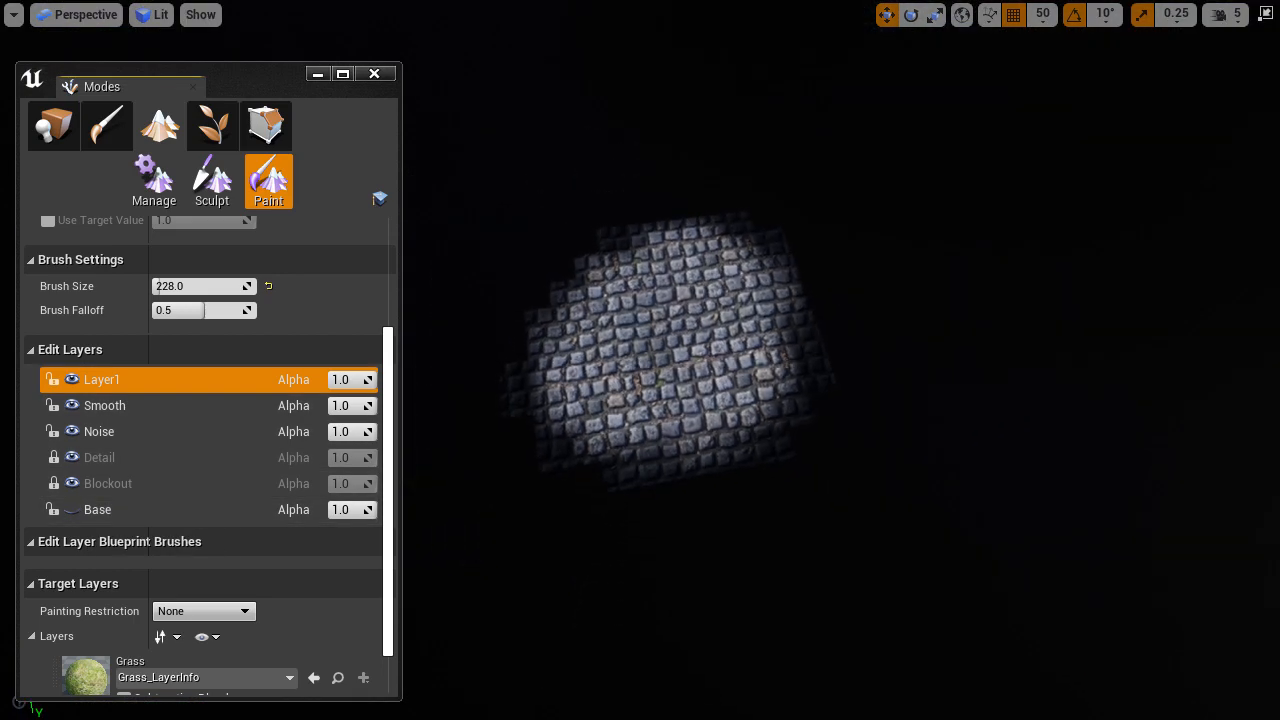
click(72, 509)
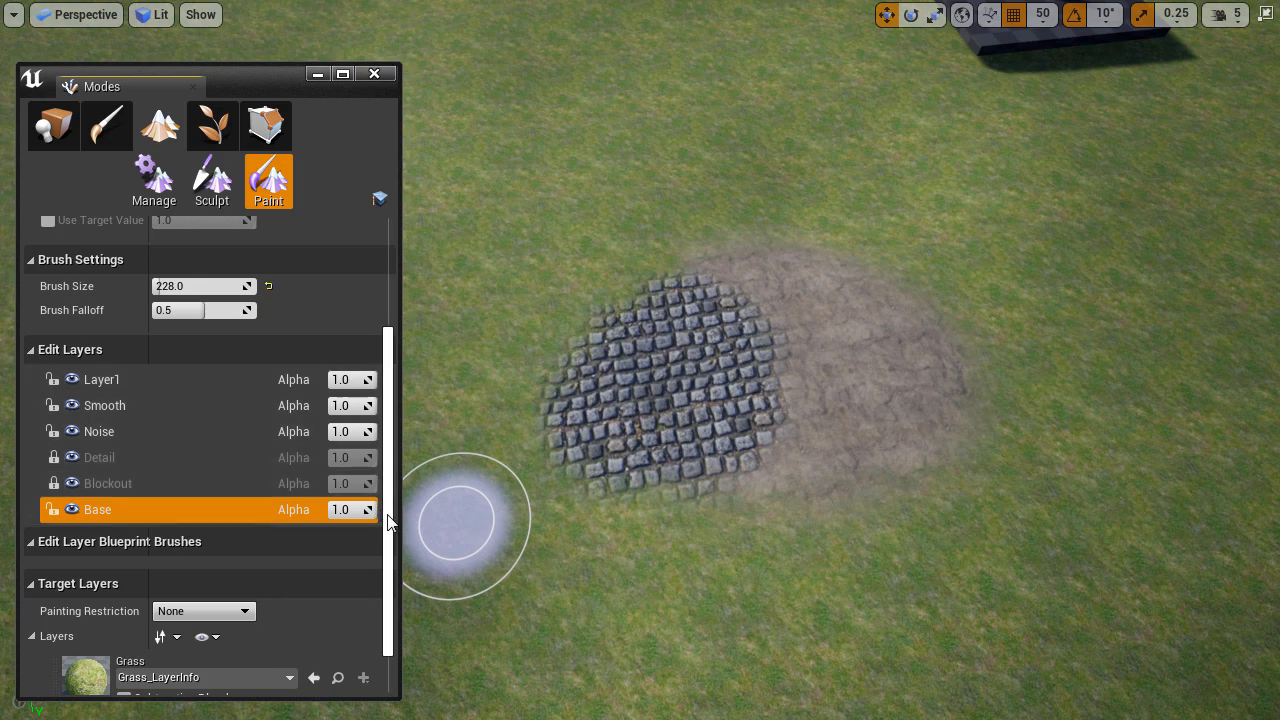
Step: Select the Rock target layer and bring up the M_LNDS_PaintLayers material
drag(389, 548, 413, 700)
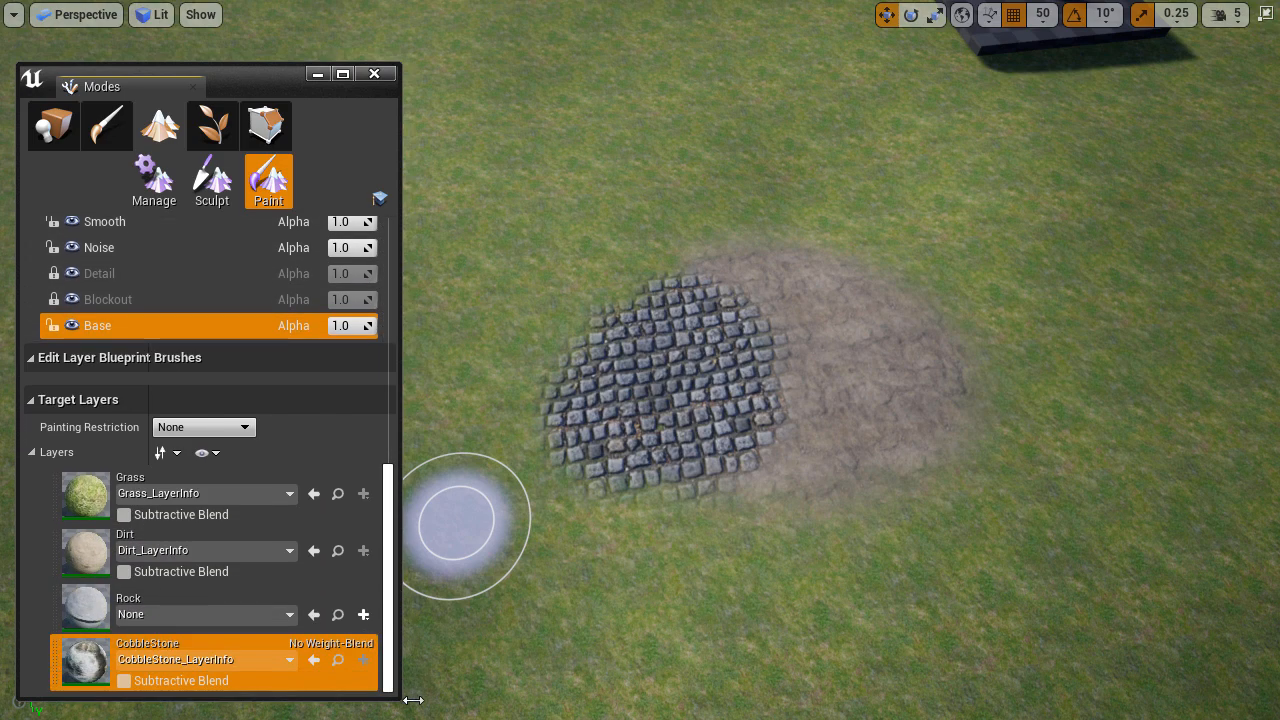
click(221, 591)
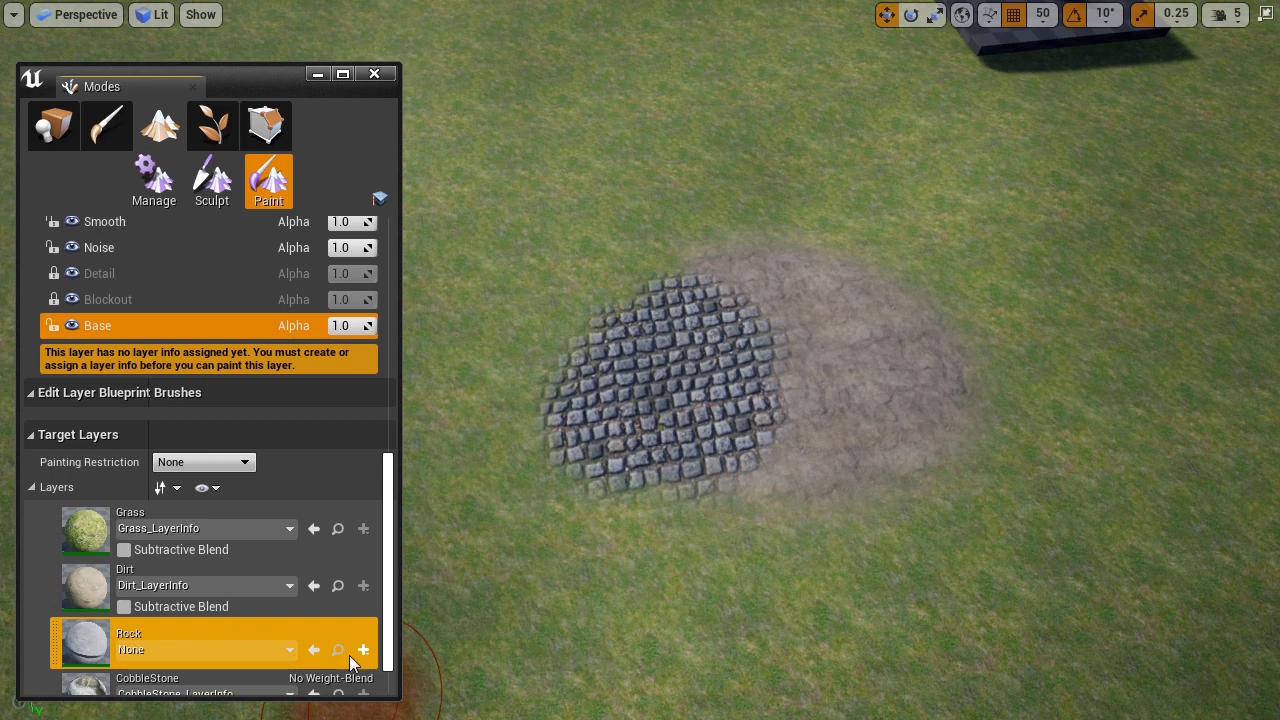
right_drag(676, 473, 704, 452)
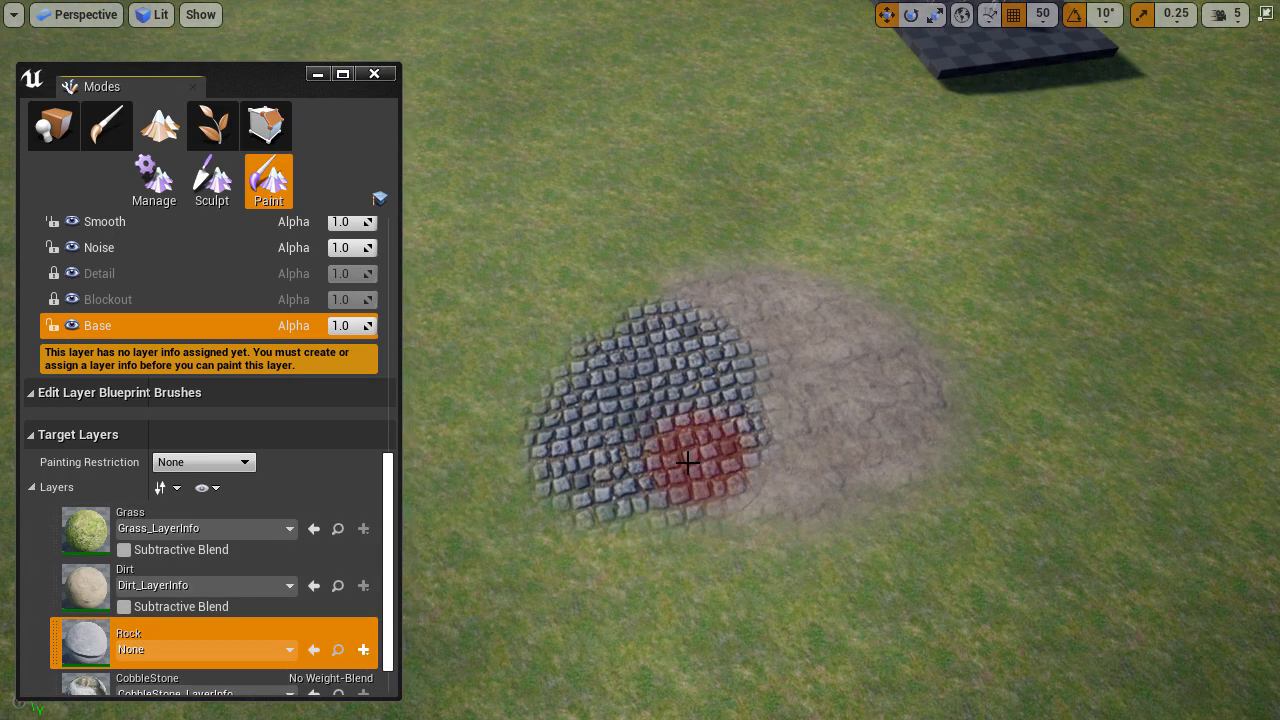
key(F11)
click(345, 28)
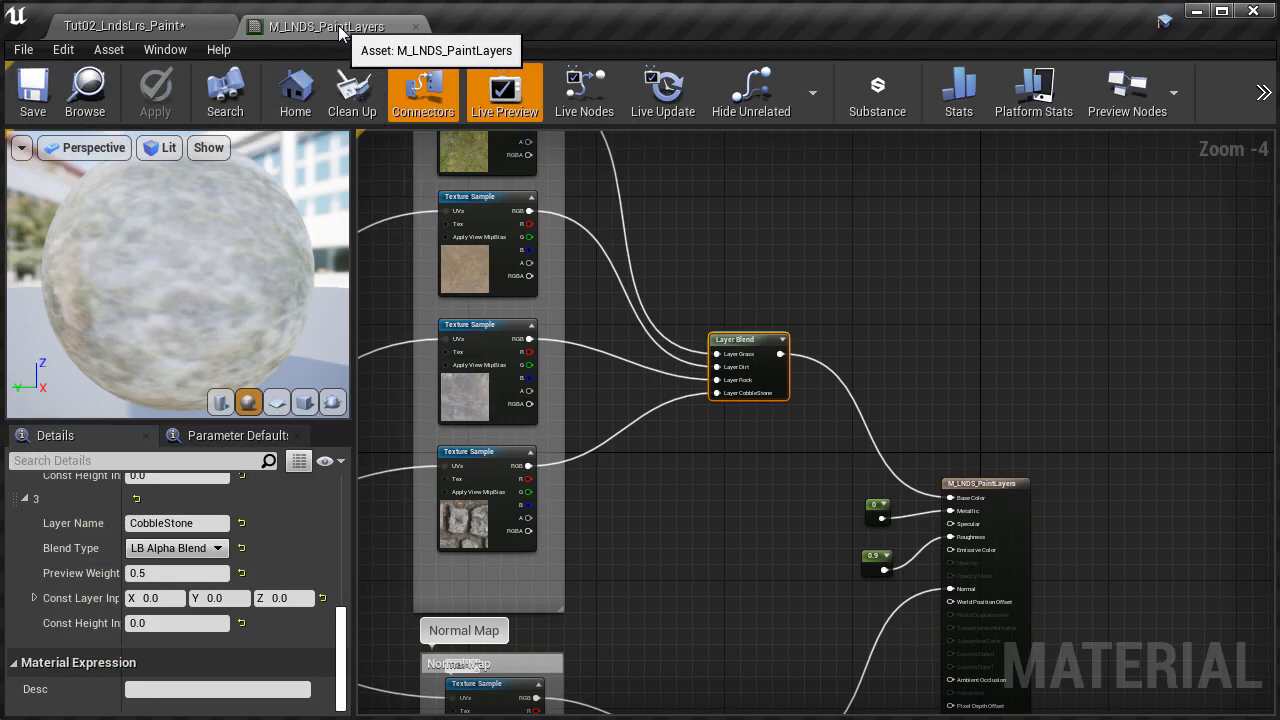
Step: Set the Rock layer's blend type to LB Alpha Blend in the Base Color Layer Blend node and save the material
right_drag(838, 405, 840, 198)
drag(672, 149, 752, 548)
scroll(750, 548, up, 4)
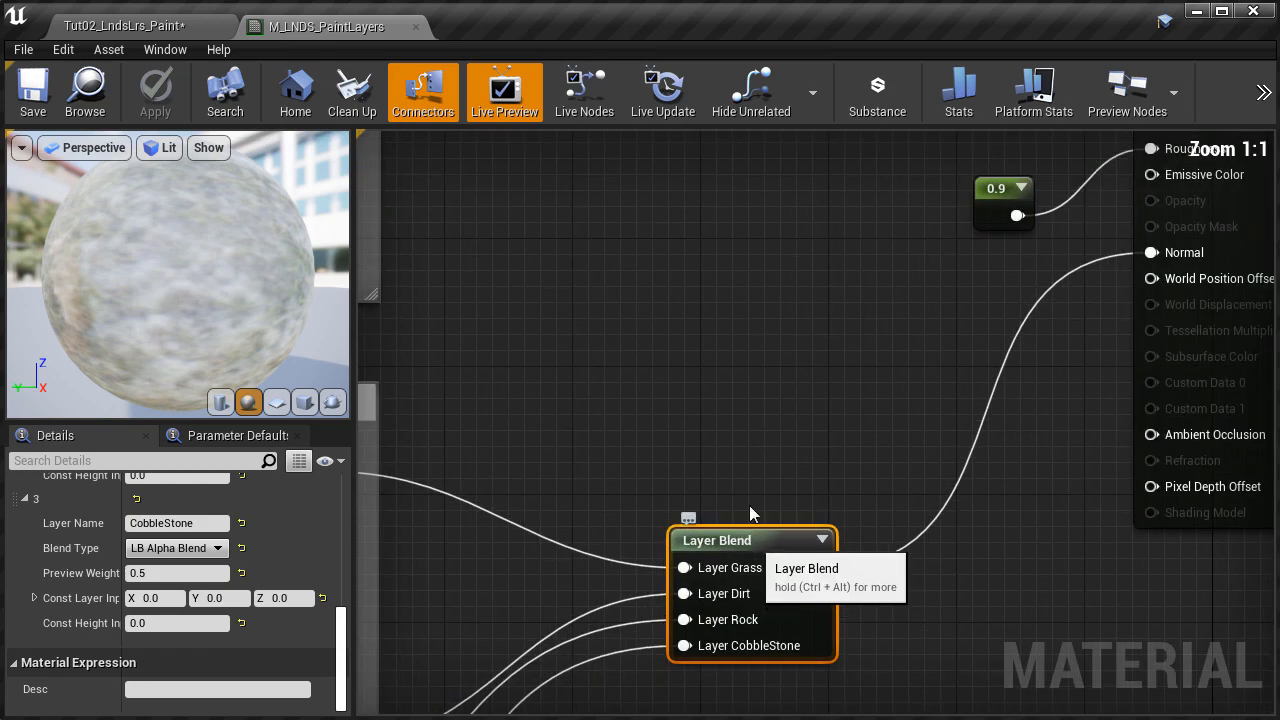
right_drag(749, 505, 703, 714)
scroll(282, 569, up, 3)
scroll(282, 569, up, 2)
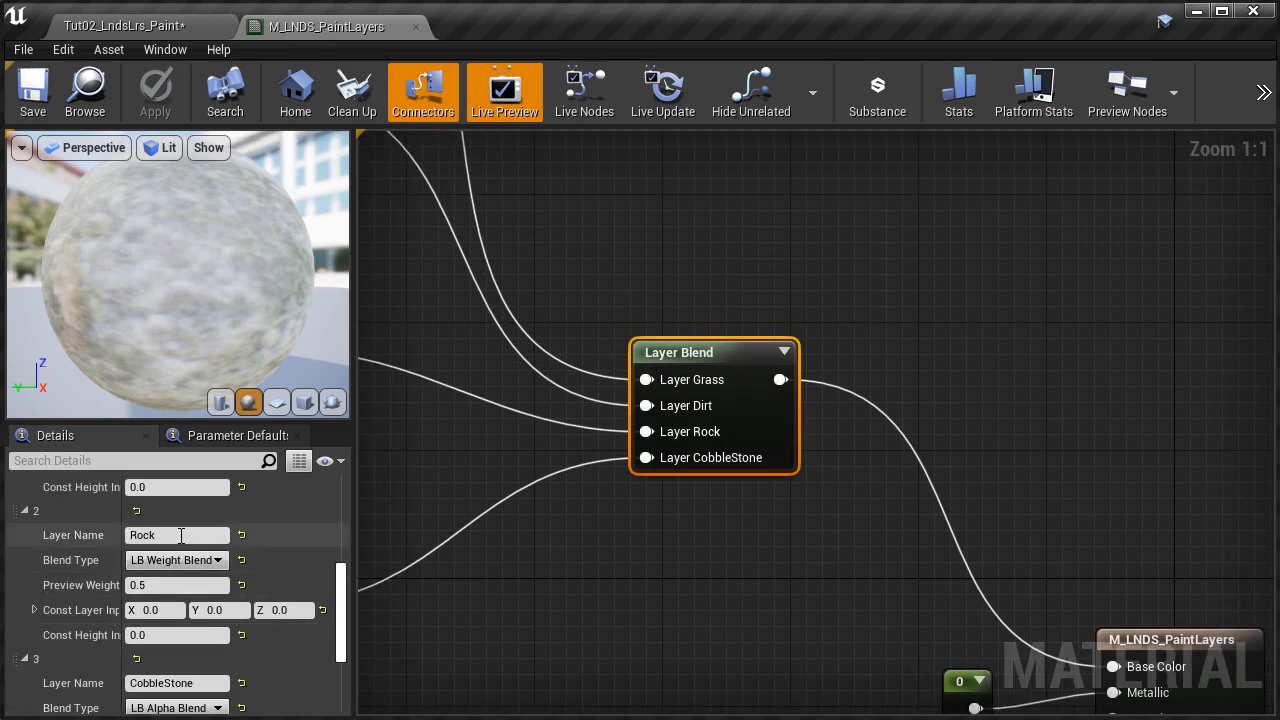
click(217, 560)
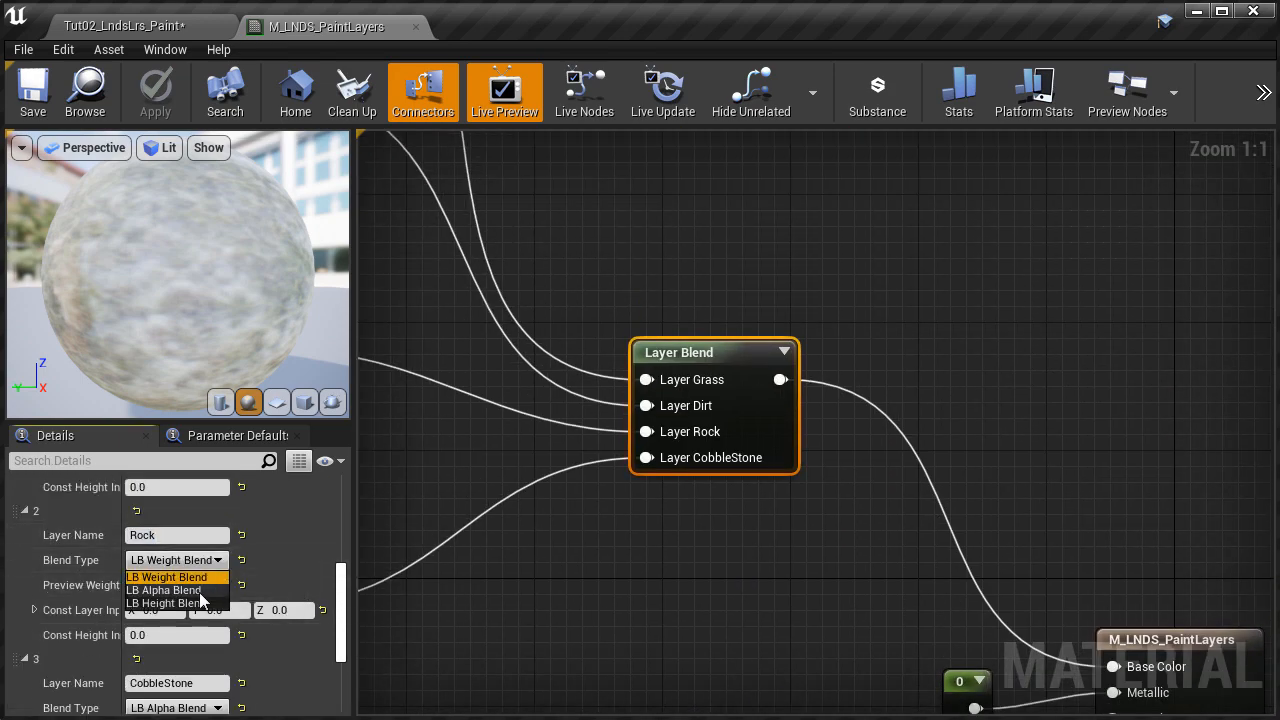
click(163, 590)
click(152, 90)
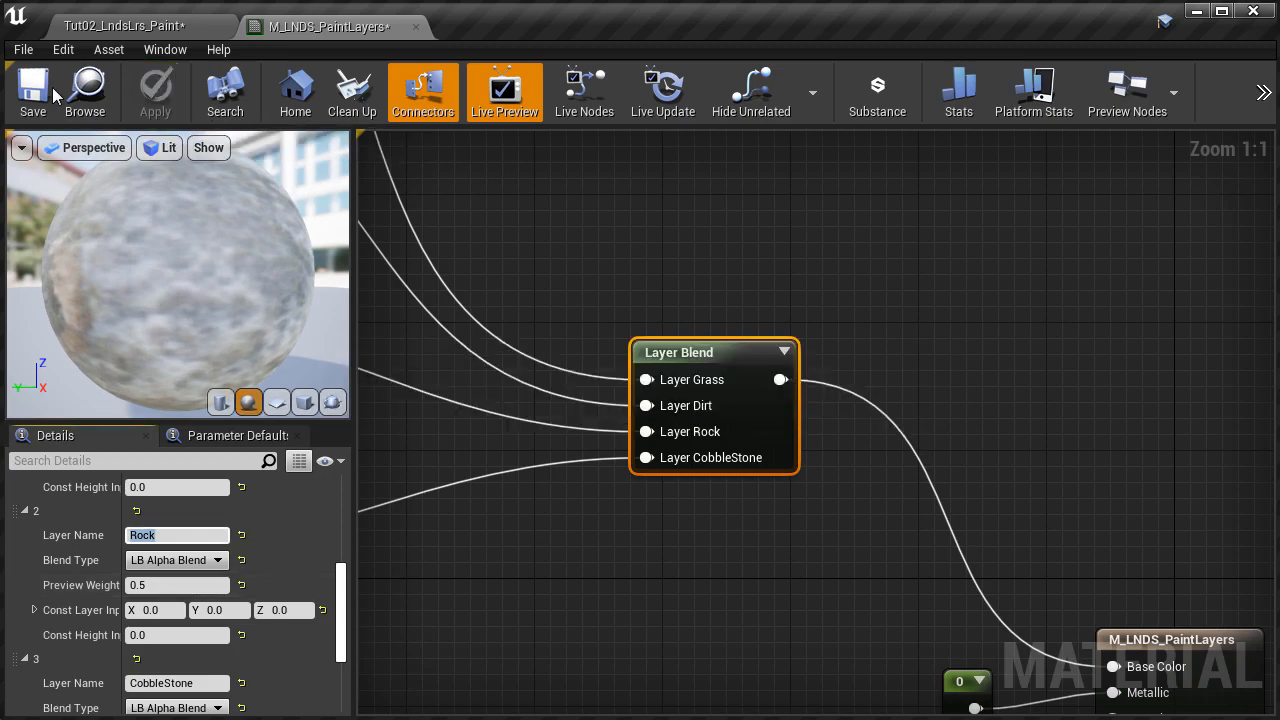
click(40, 92)
Step: Return to the level and create a non weight-blended layer info named Rock_LayerInfo for Rock in Tut02_LndsLrs_Paint_sharedassets
click(176, 27)
right_drag(603, 474, 480, 530)
key(F11)
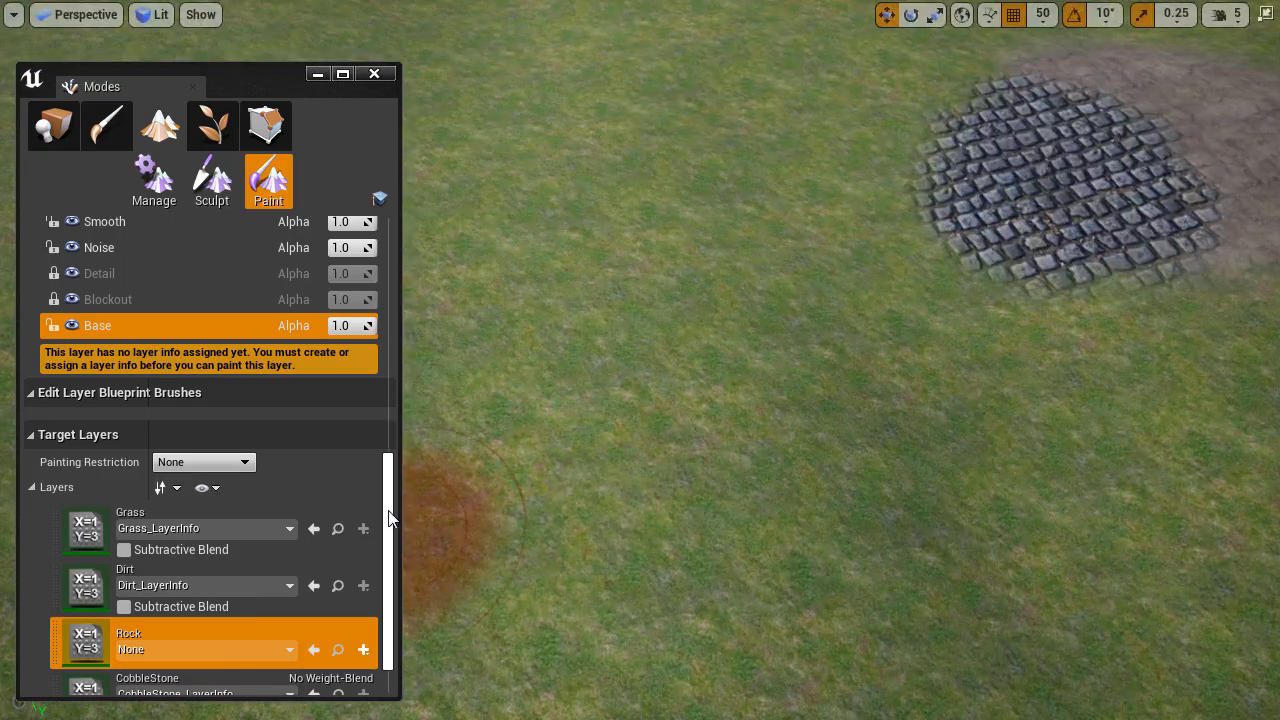
scroll(300, 560, down, 1)
click(365, 614)
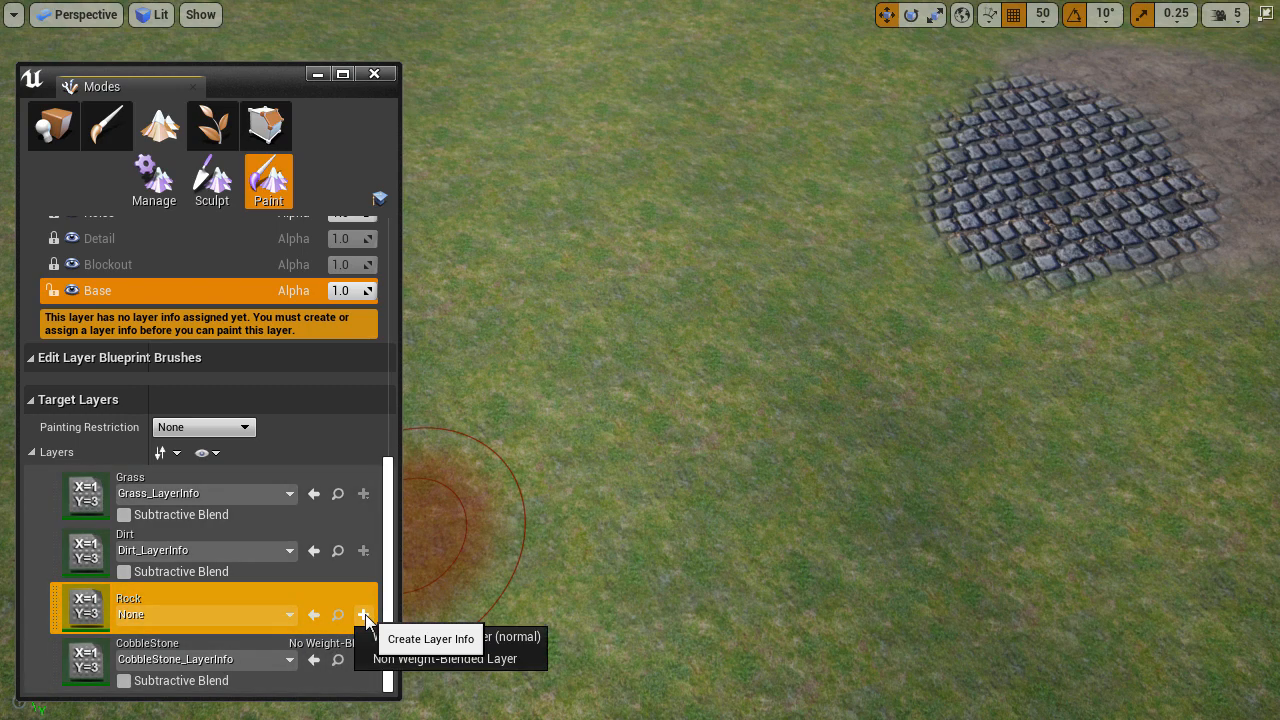
click(529, 659)
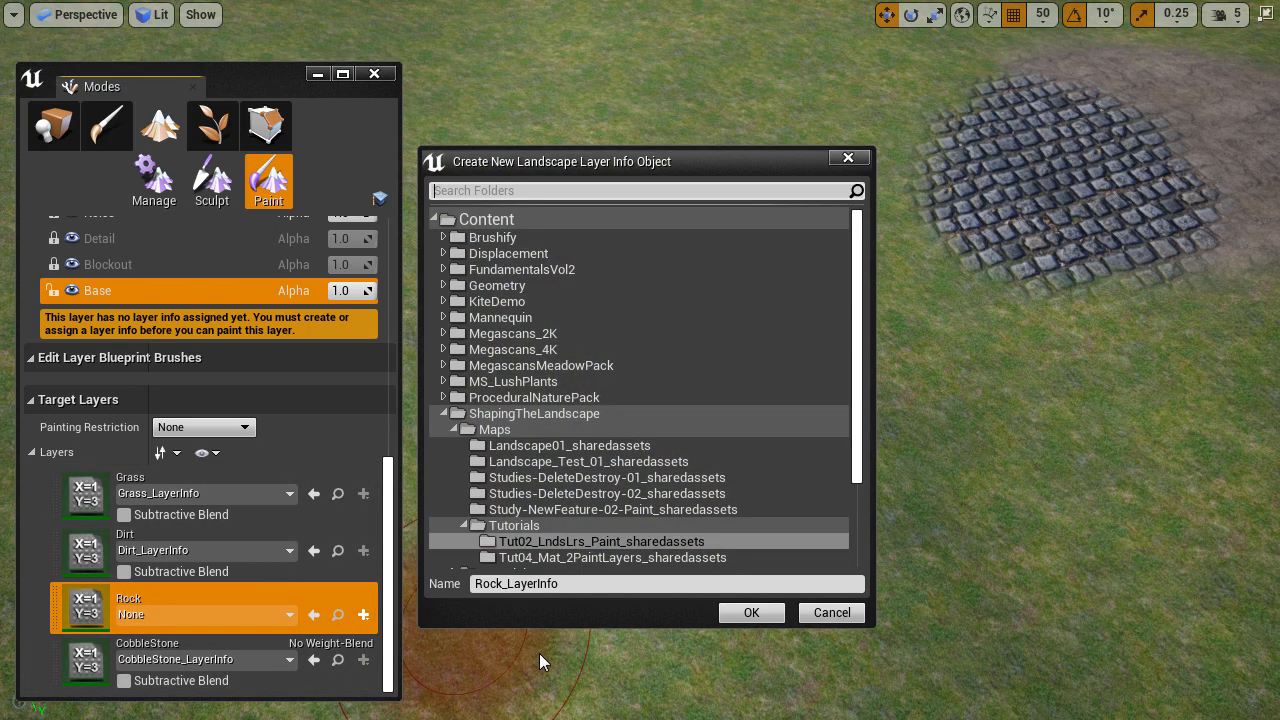
click(752, 613)
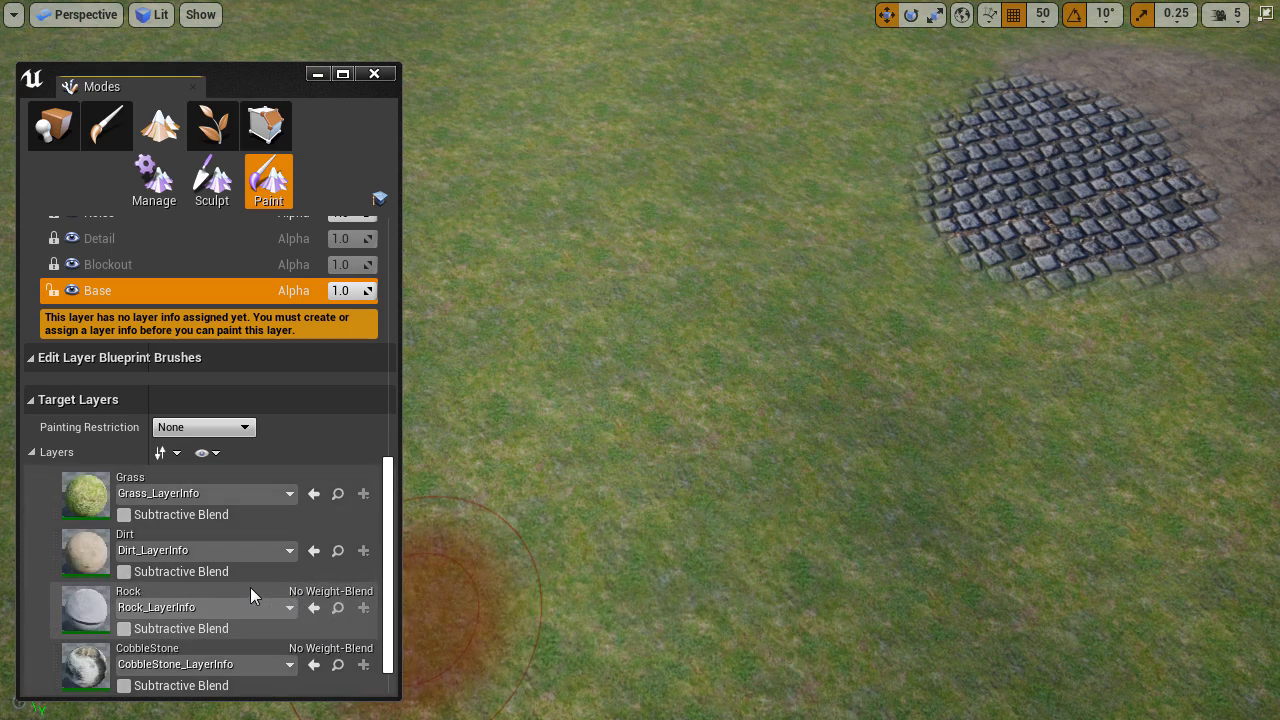
Step: Choose Rock as the target layer and make Layer1 the active edit layer
click(203, 595)
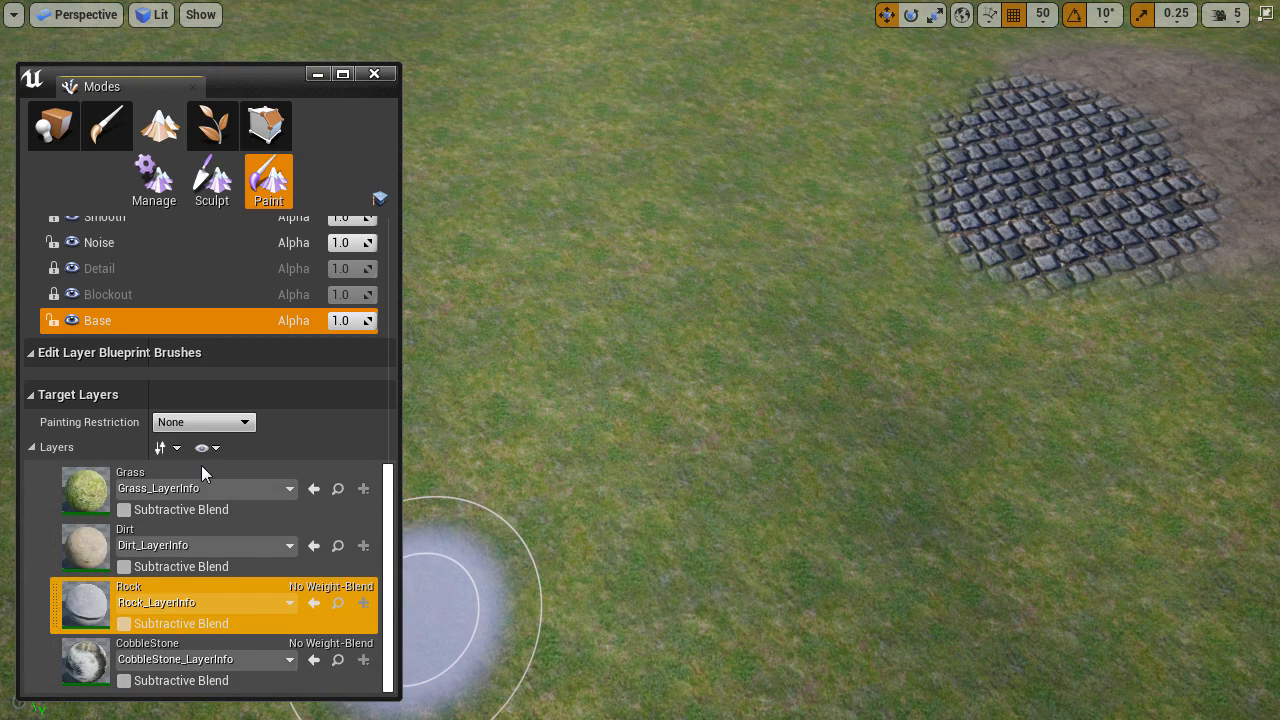
scroll(211, 295, up, 3)
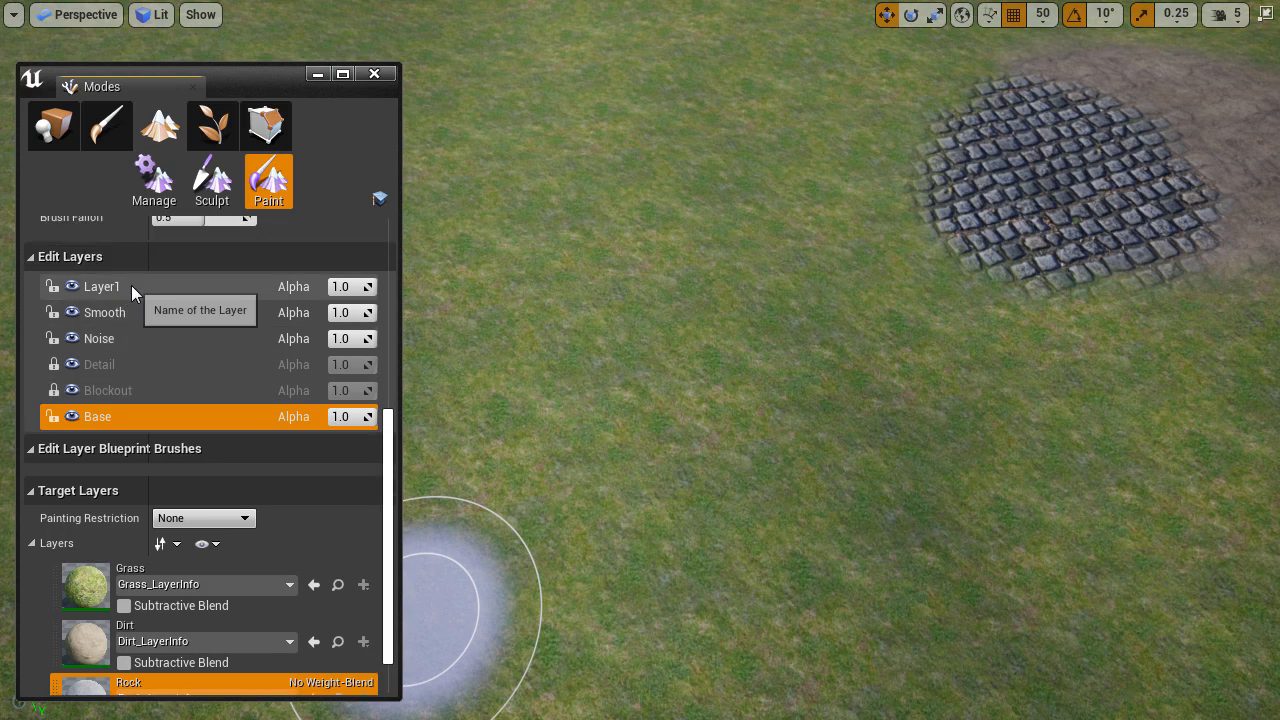
click(130, 287)
click(127, 336)
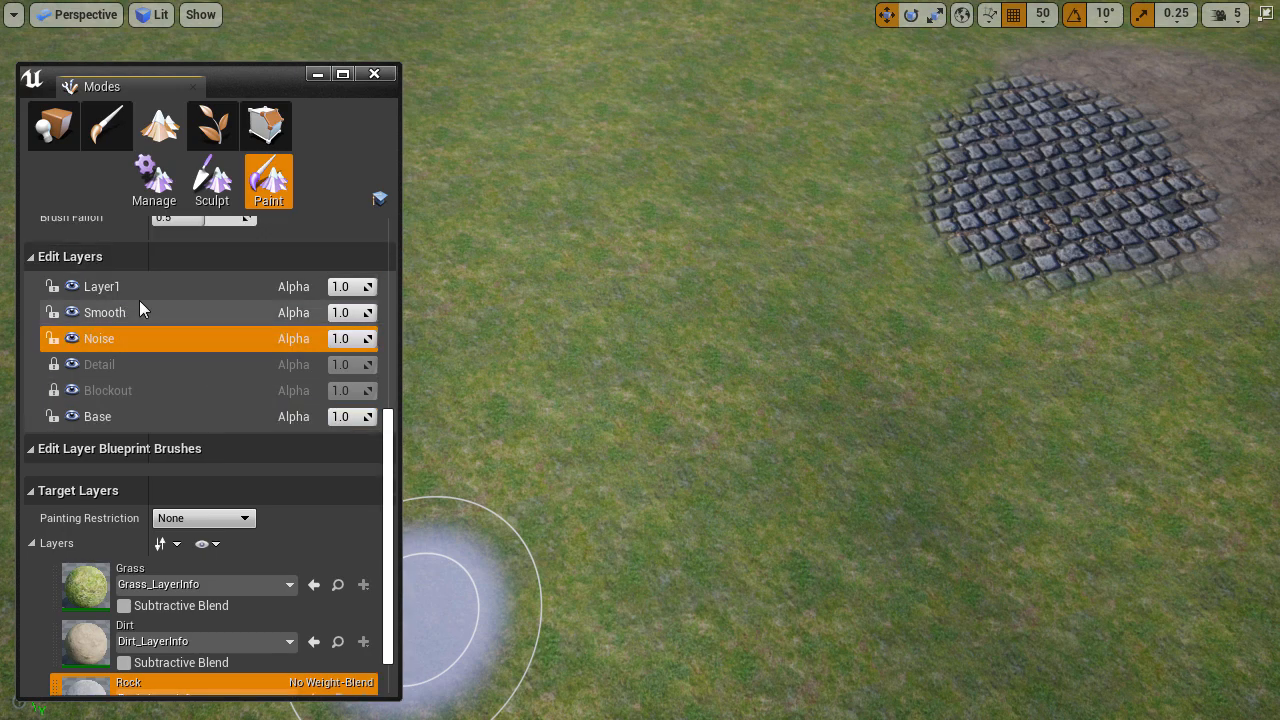
click(140, 309)
click(145, 286)
scroll(145, 300, up, 3)
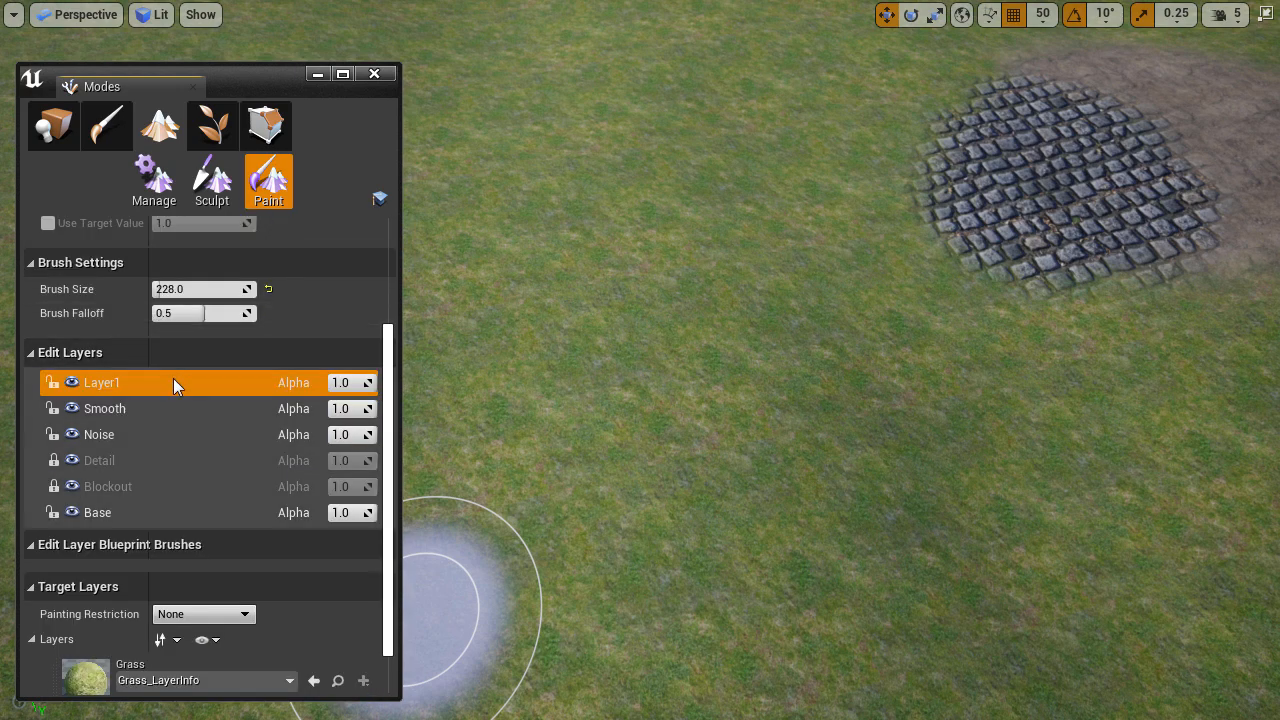
Step: Create a new edit layer above Layer1 and name it RockPaint
right_click(171, 383)
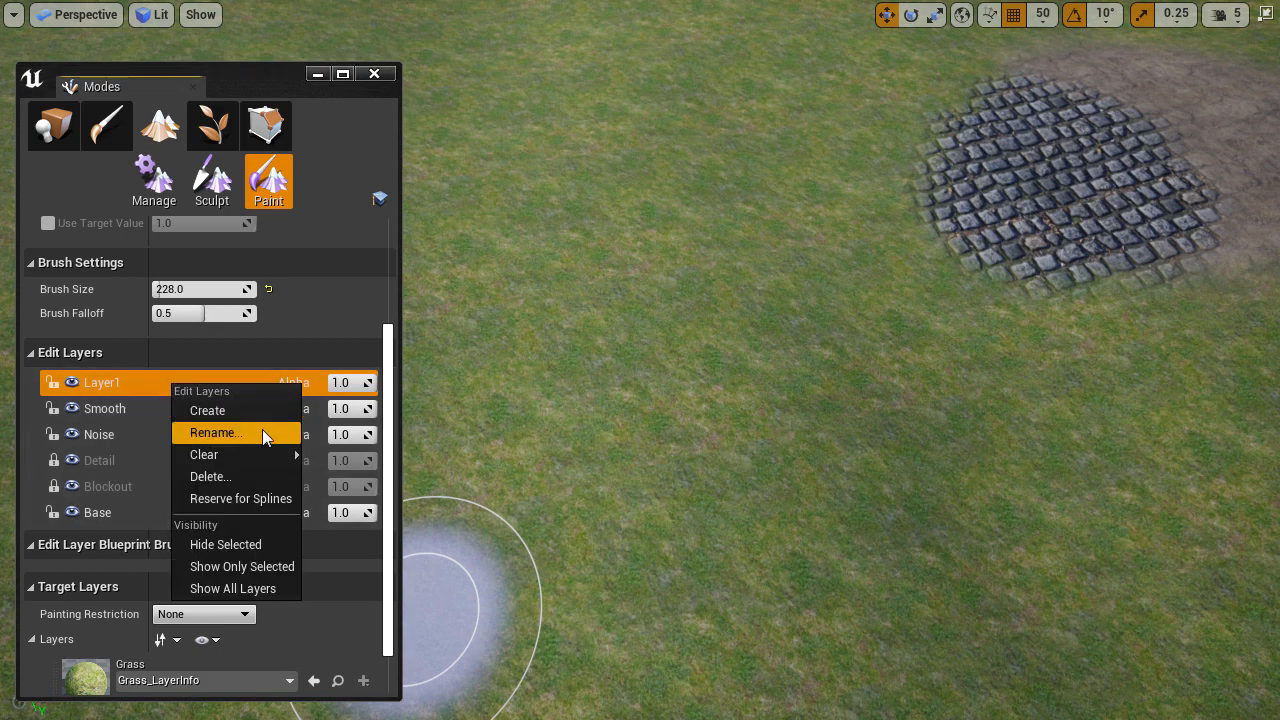
click(253, 410)
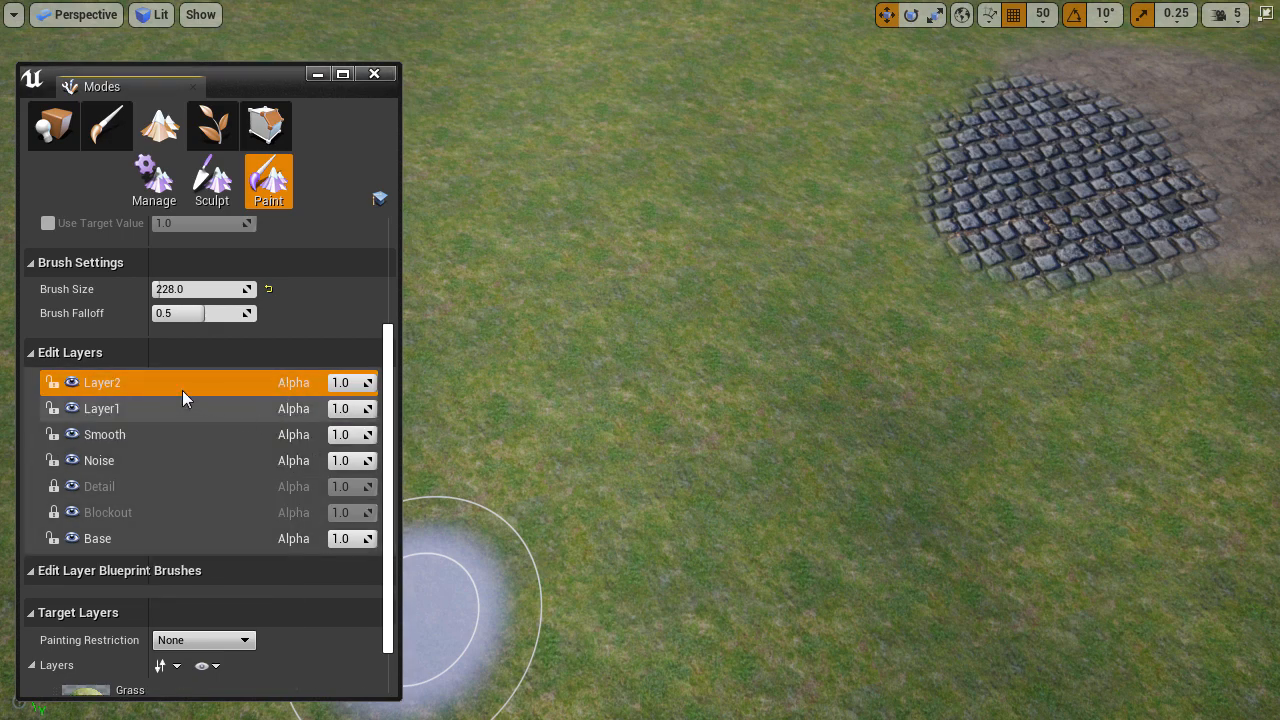
double_click(111, 384)
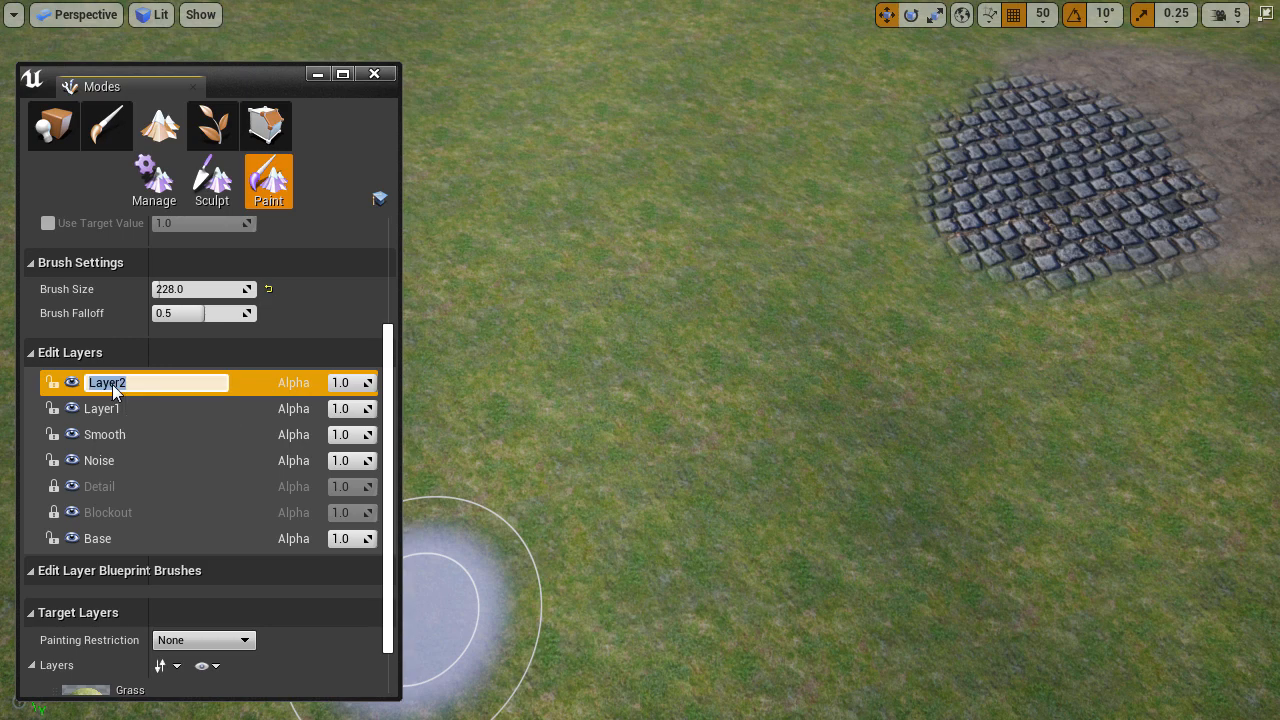
text(RockPaint)
key(Return)
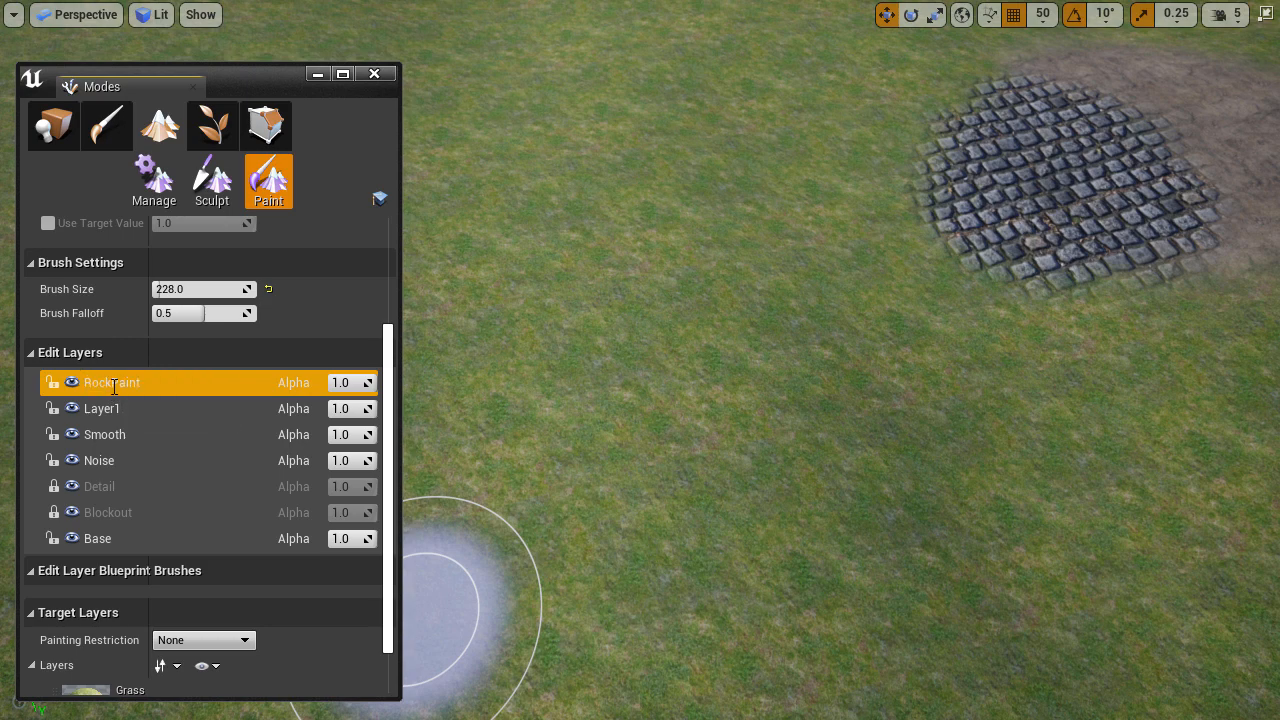
Step: Enlarge the brush to 365 and paint a broad Rock patch on RockPaint in the grass in front of the cobblestone and dirt
scroll(231, 387, down, 4)
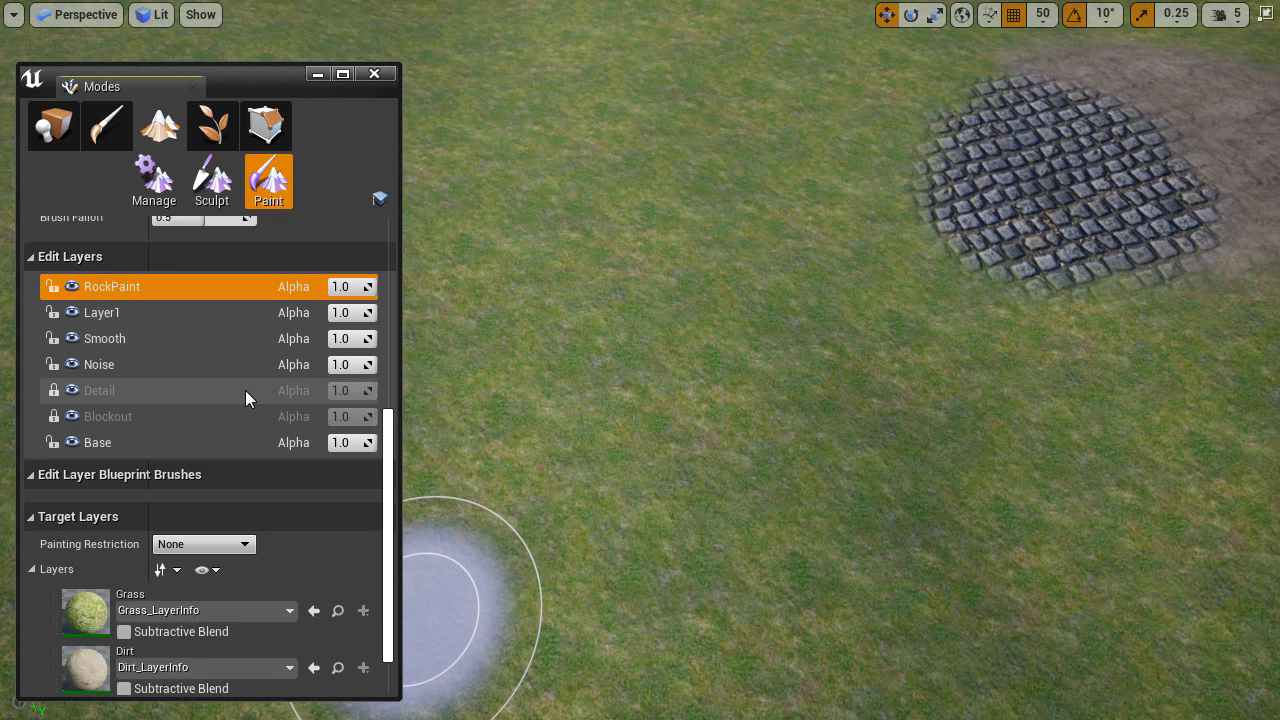
click(213, 675)
scroll(213, 614, up, 3)
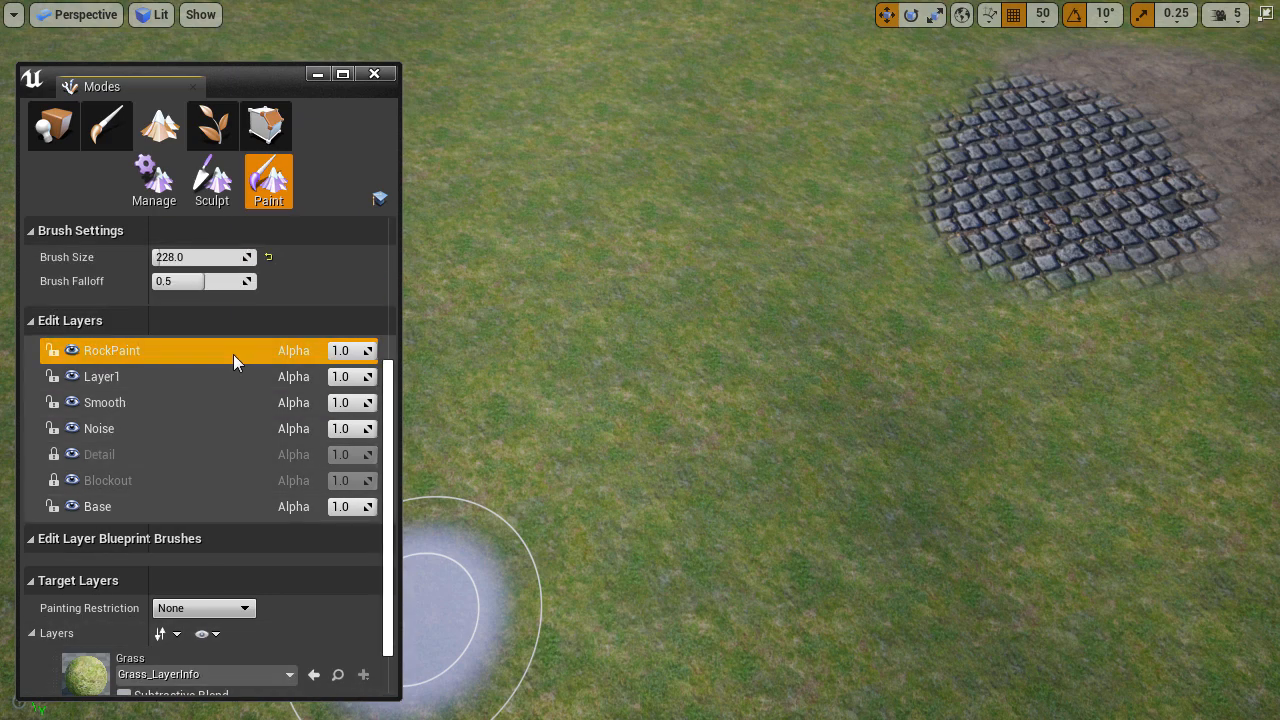
right_drag(894, 329, 815, 308)
mouse_move(877, 350)
right_down()
mouse_move(945, 345)
mouse_move(935, 335)
right_up()
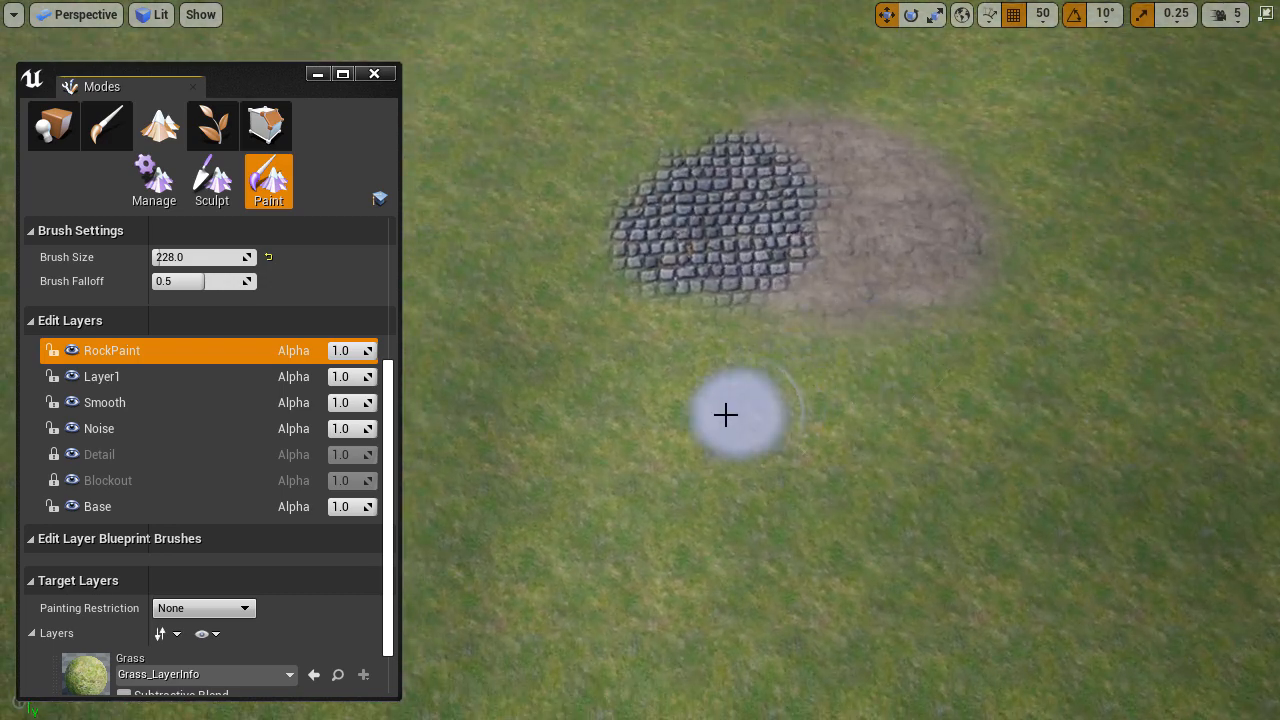
right_drag(714, 423, 724, 433)
key(bracketright)
key(bracketright)
key(bracketright)
key(bracketright)
key(bracketright)
key(bracketright)
key(bracketright)
key(bracketright)
key(bracketright)
key(bracketright)
mouse_move(720, 430)
mouse_down()
mouse_move(726, 459)
mouse_move(1006, 466)
mouse_move(774, 523)
mouse_up()
mouse_move(774, 523)
right_down()
mouse_move(786, 508)
mouse_move(781, 520)
mouse_move(797, 516)
mouse_move(797, 501)
right_up()
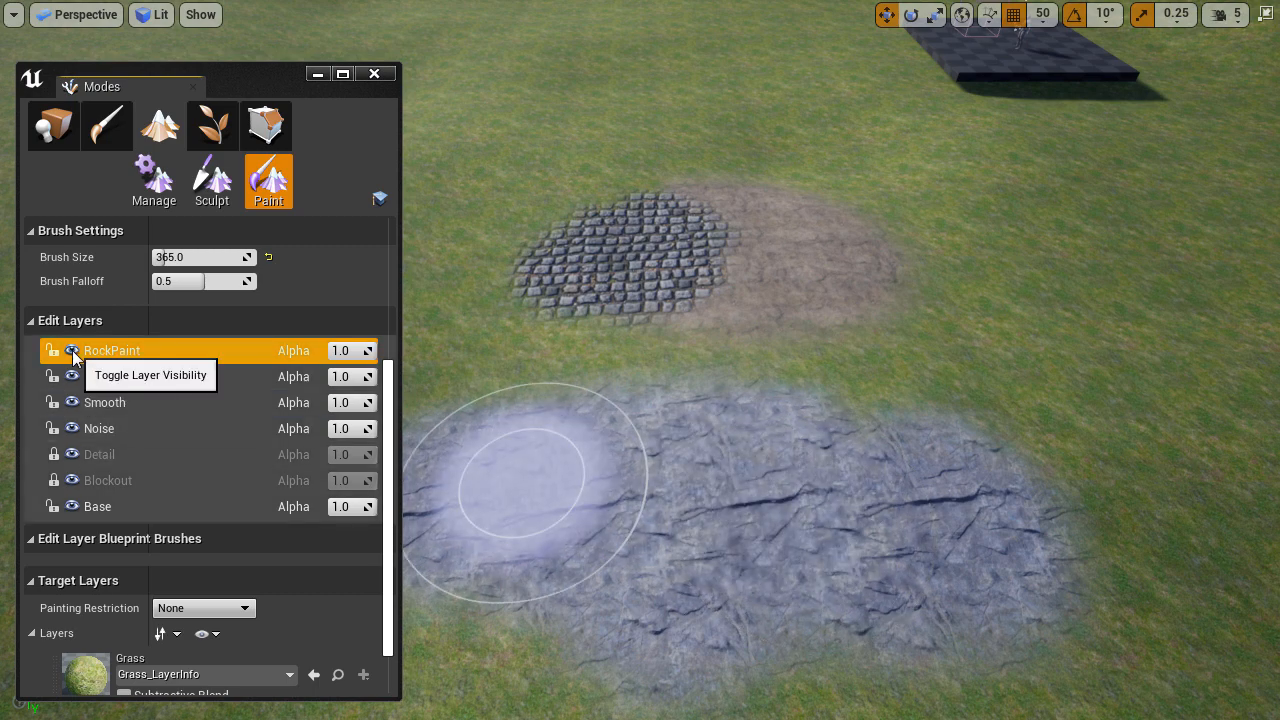
Step: Hide and show the RockPaint, Layer1 and Base edit layers in turn to compare what each one contributes
click(72, 351)
click(72, 351)
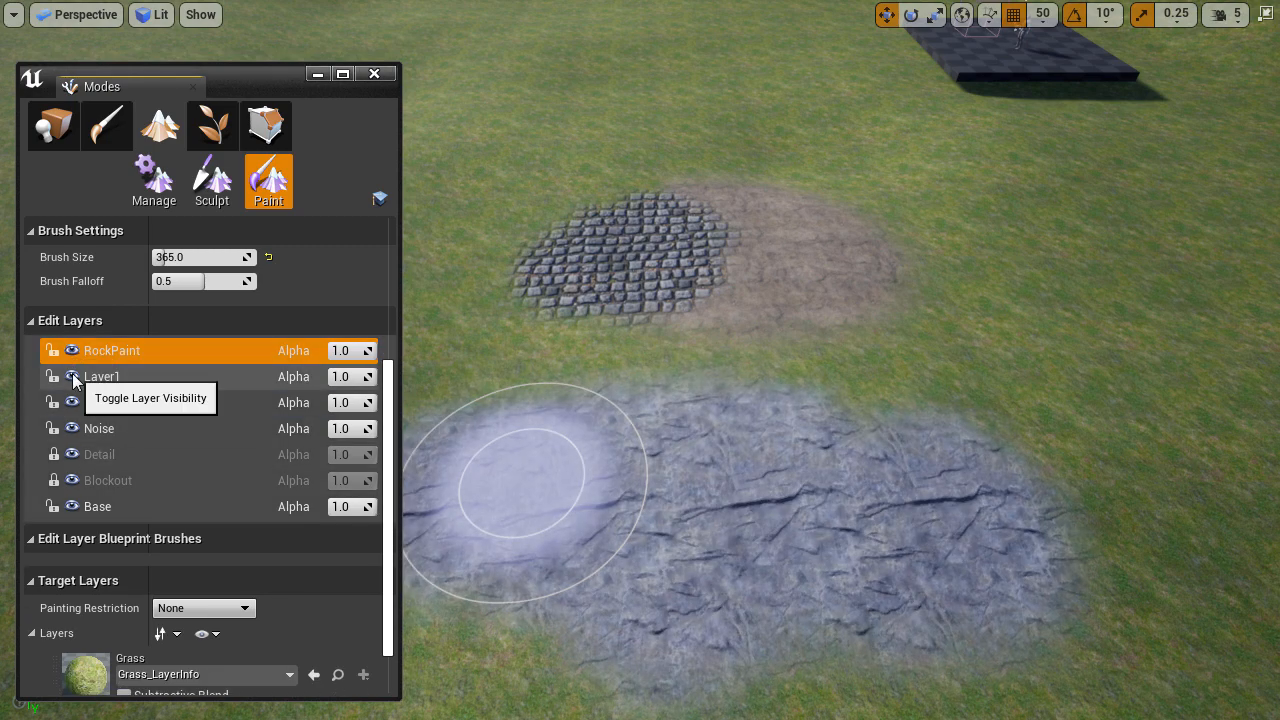
click(72, 376)
click(72, 376)
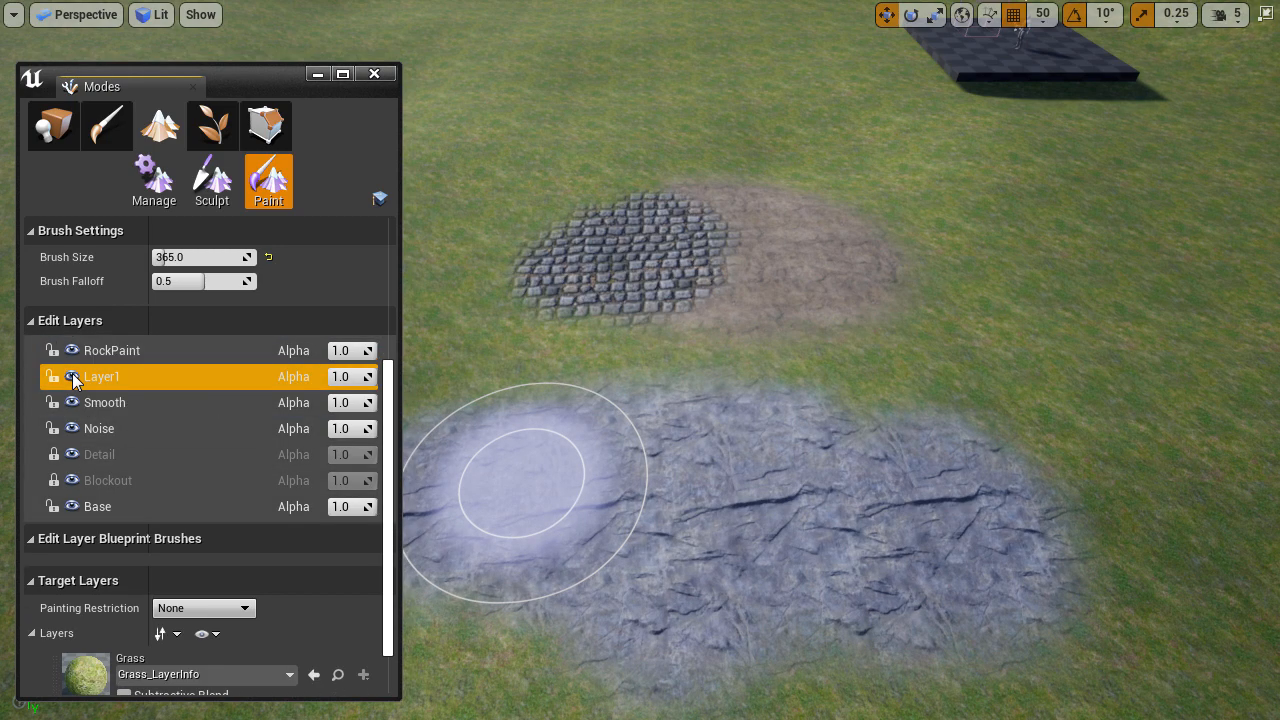
click(72, 506)
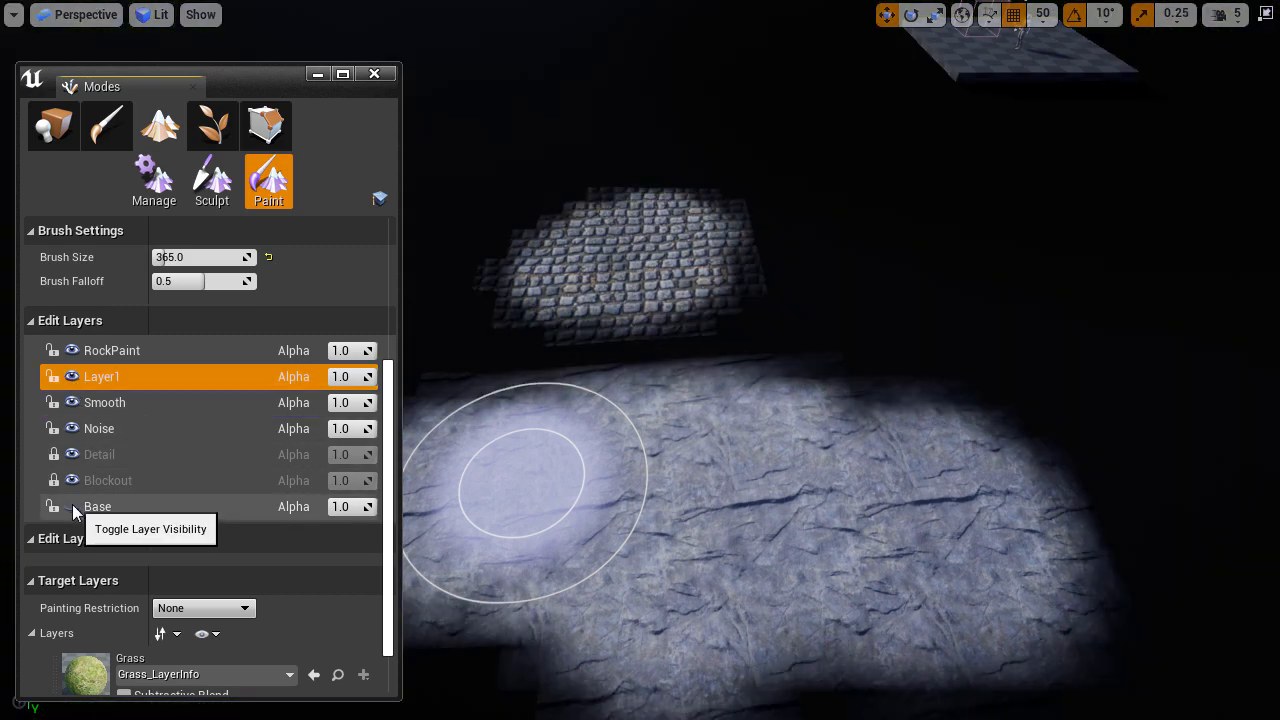
click(72, 506)
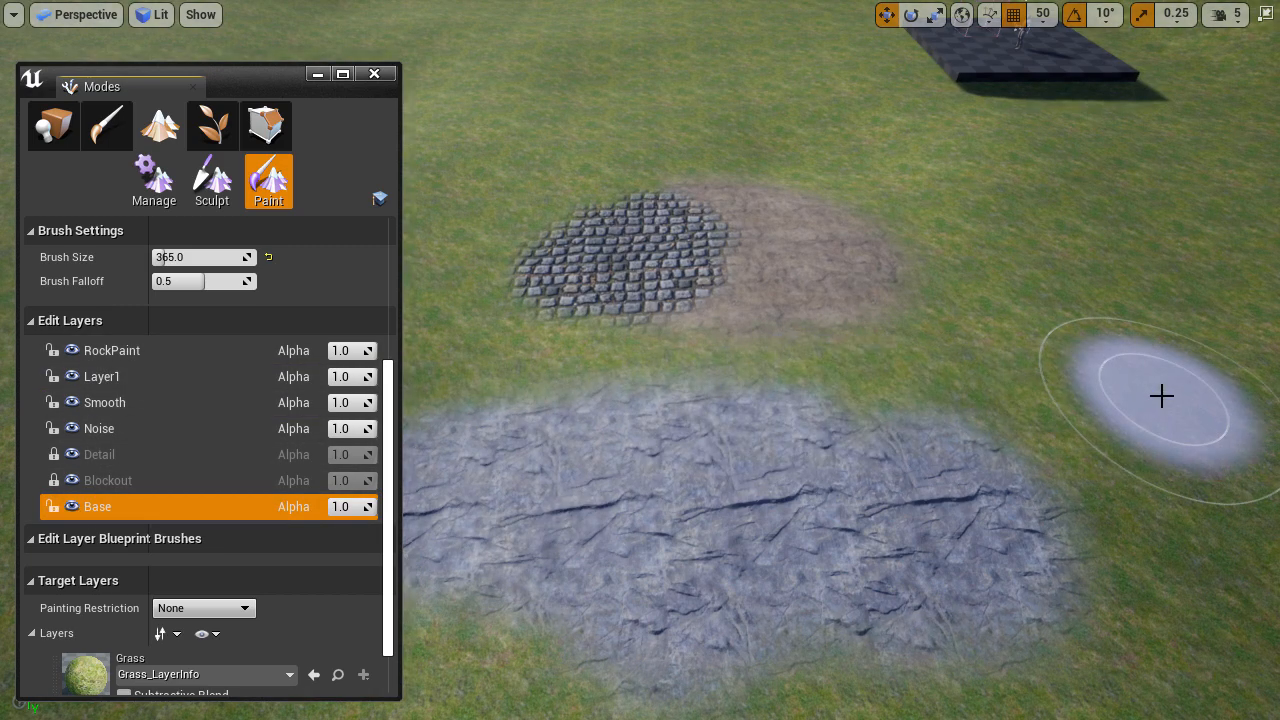
Step: Try alpha values of 0.5 and 0.2 on the RockPaint edit layer, and restore its alpha to 1.0
click(152, 356)
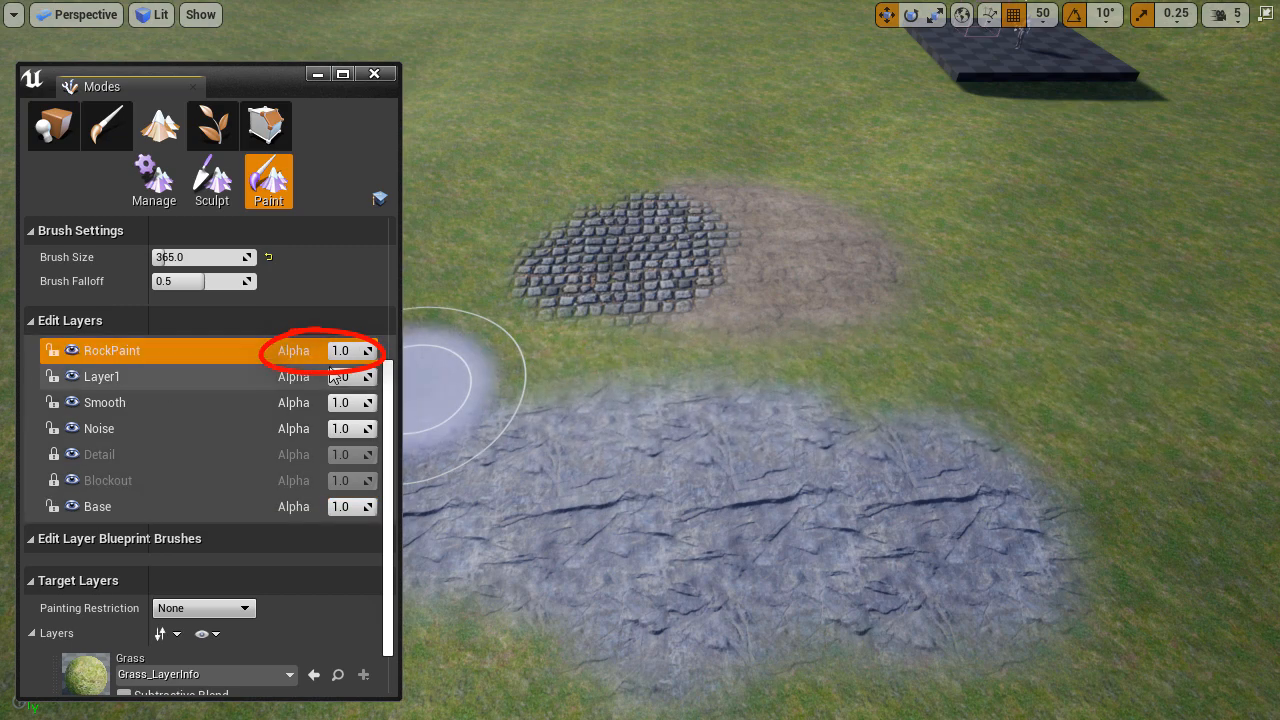
click(355, 353)
text(.5)
key(Return)
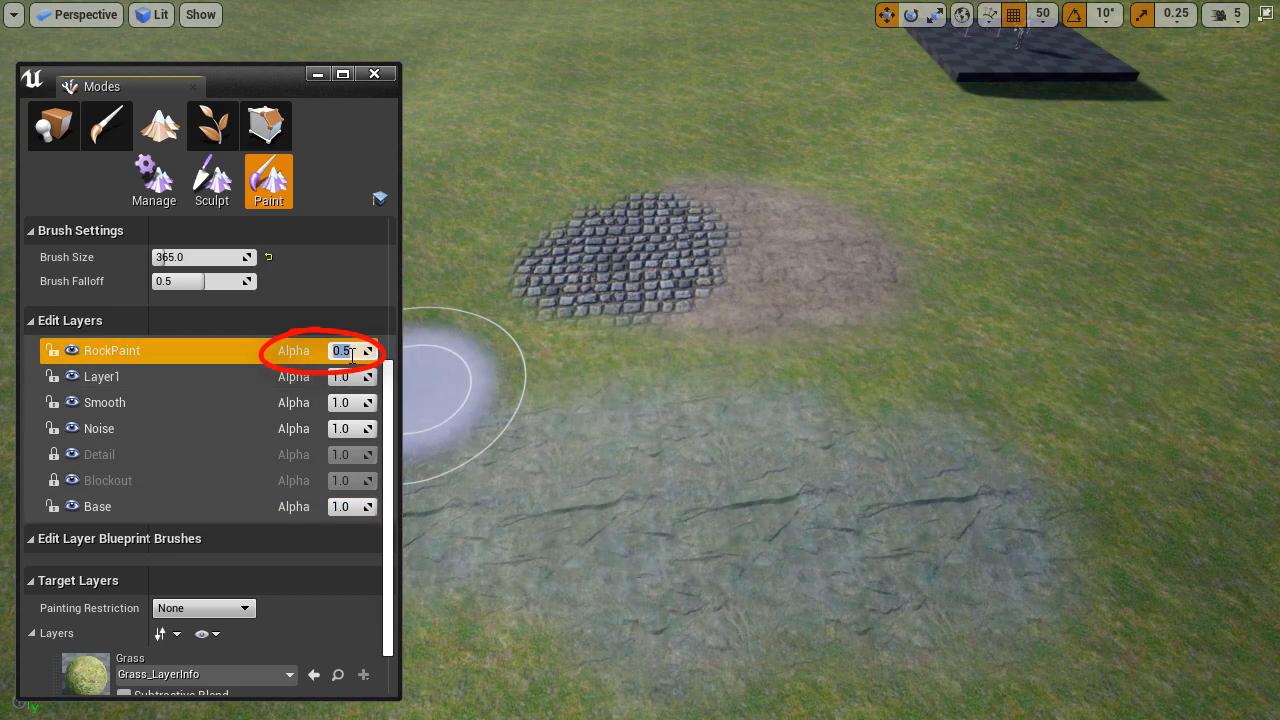
text(.2)
key(Return)
text(1)
key(Return)
Step: Set the Layer1 edit layer's alpha to 0.2 and inspect the cobblestone blending over grass and dirt up close
click(341, 377)
text(.5)
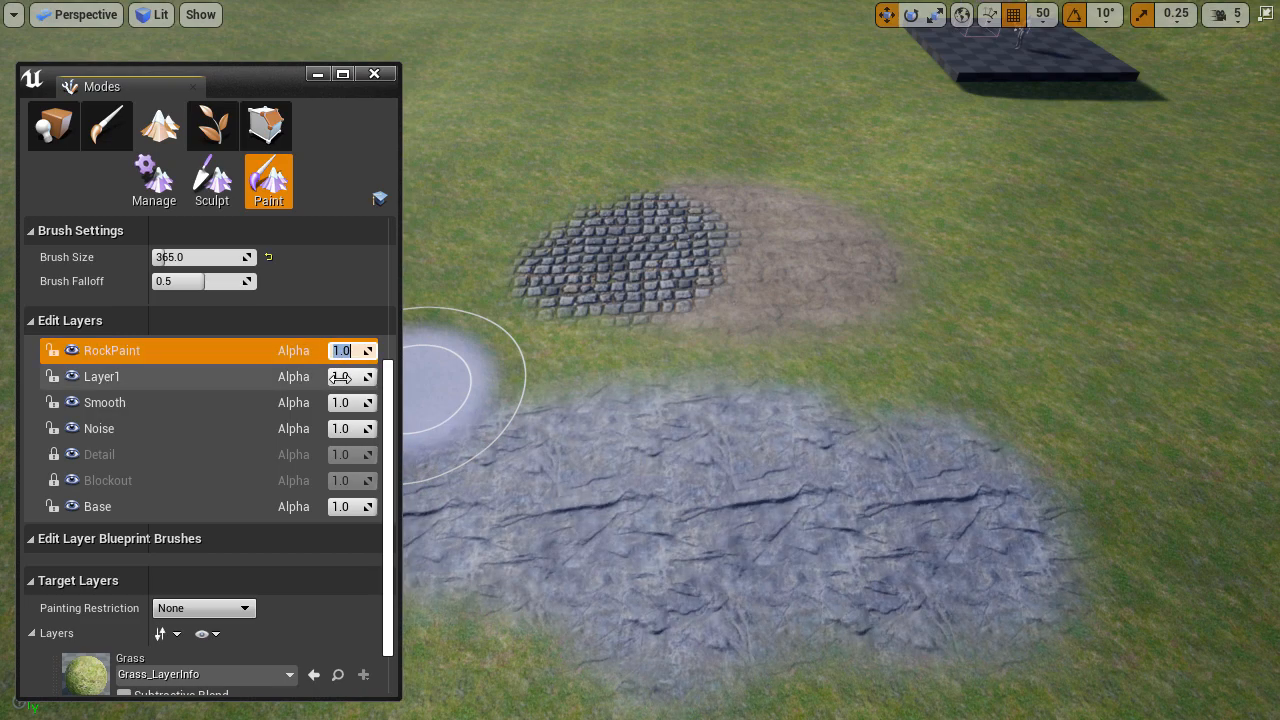
key(Return)
key(Return)
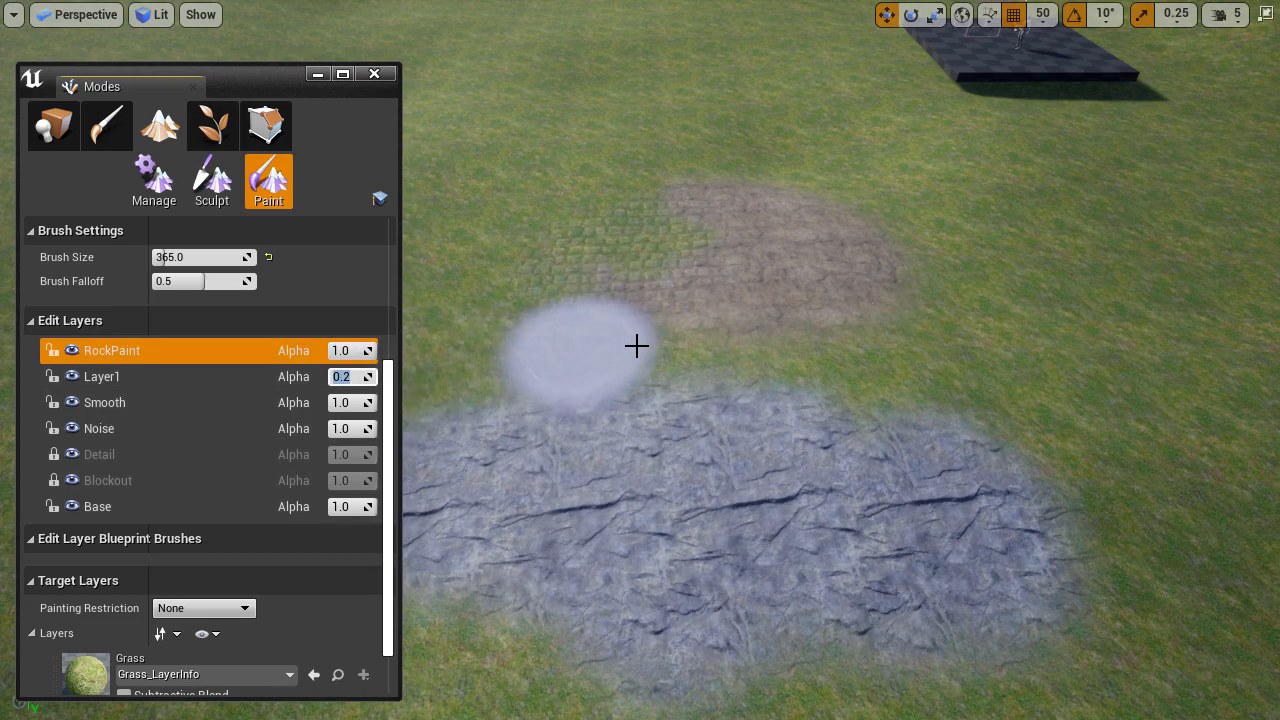
mouse_move(650, 350)
right_down()
mouse_move(628, 285)
mouse_move(650, 300)
mouse_move(655, 385)
mouse_move(665, 370)
right_up()
key(w)
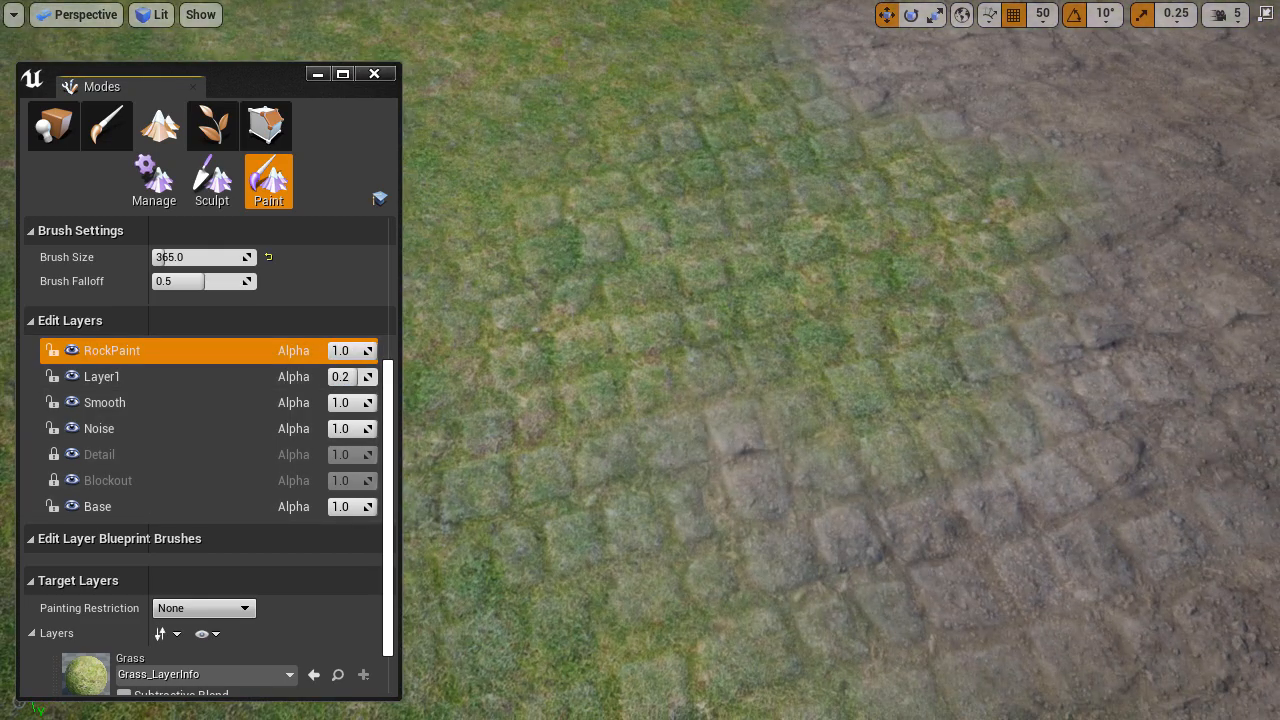
Step: In Sculpt mode, try alpha values of 0.5 and 0.2 on the Layer1 edit layer, and restore its alpha to 1.0
mouse_move(718, 330)
right_down()
mouse_move(735, 345)
mouse_move(735, 260)
mouse_move(738, 340)
right_up()
key(s)
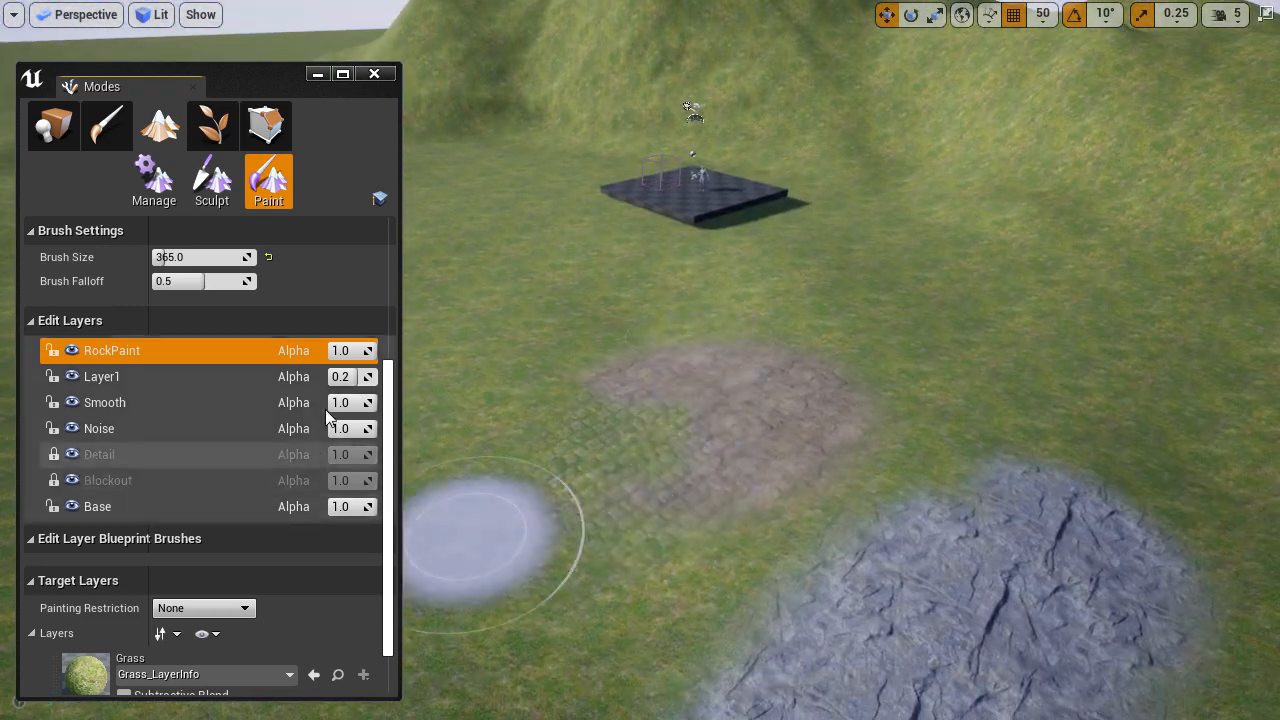
click(188, 384)
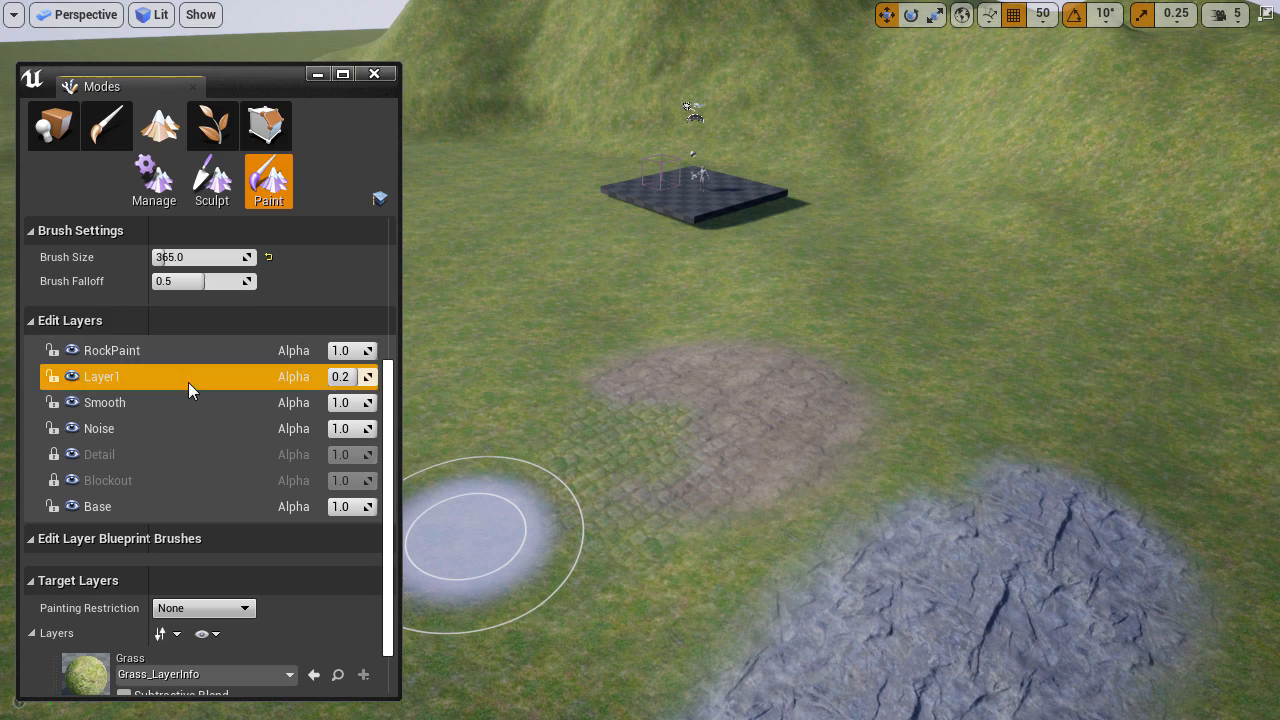
click(215, 178)
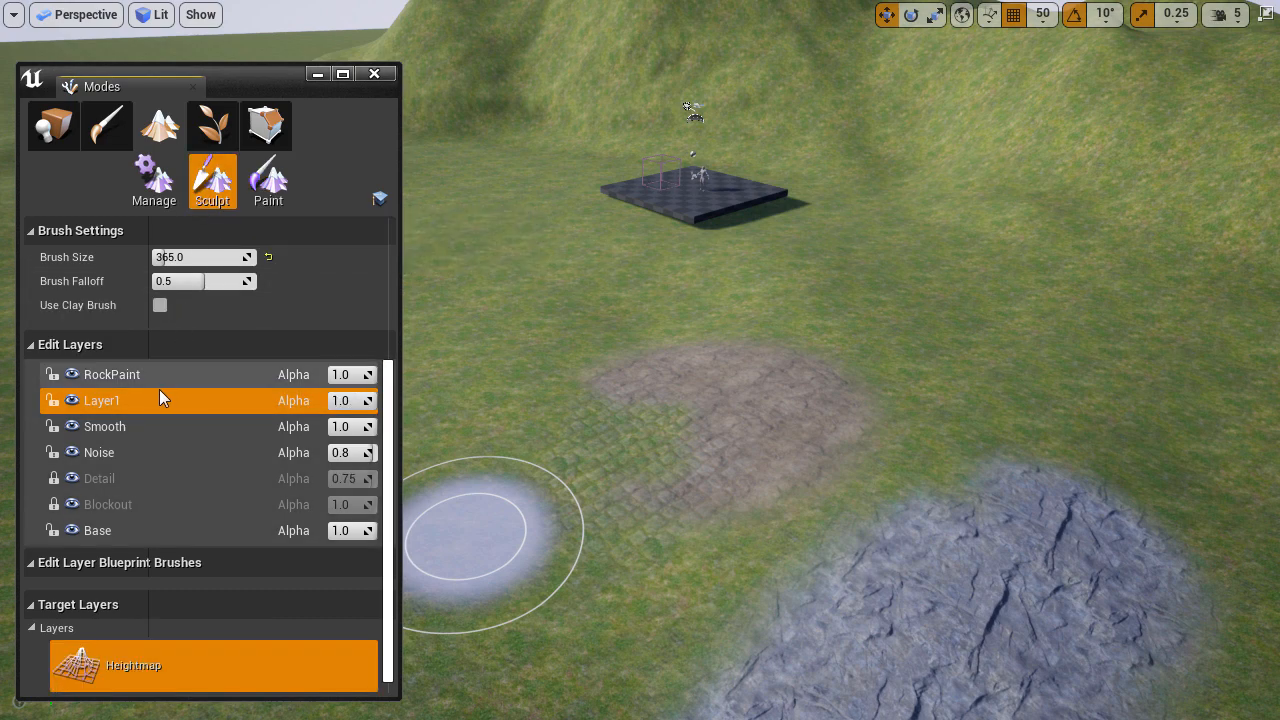
click(350, 404)
right_drag(657, 343, 705, 250)
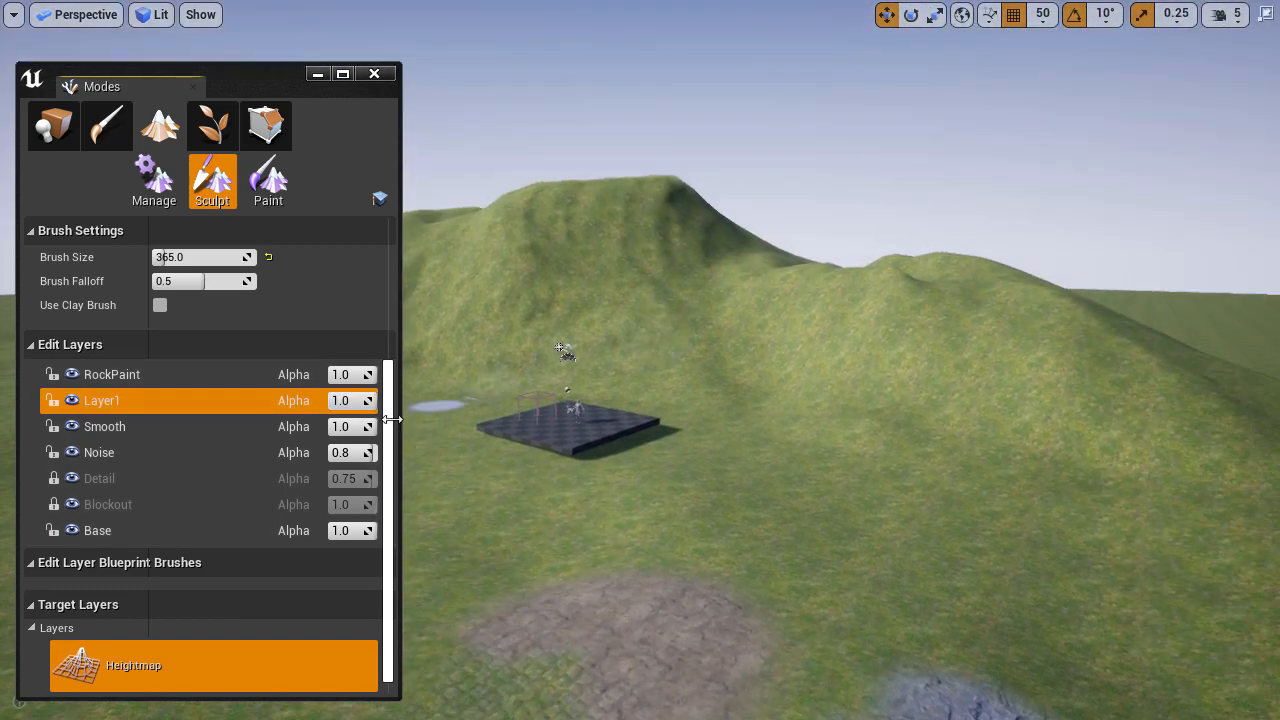
click(343, 406)
text(.2)
key(Return)
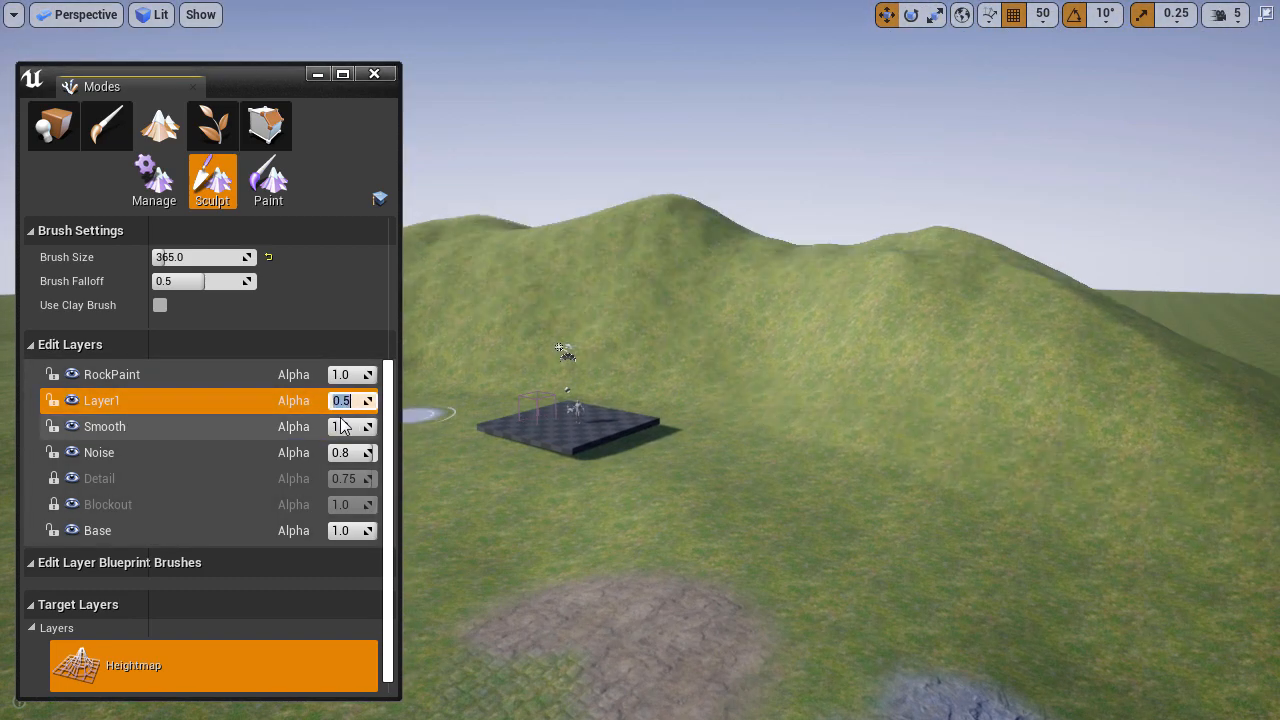
text(1)
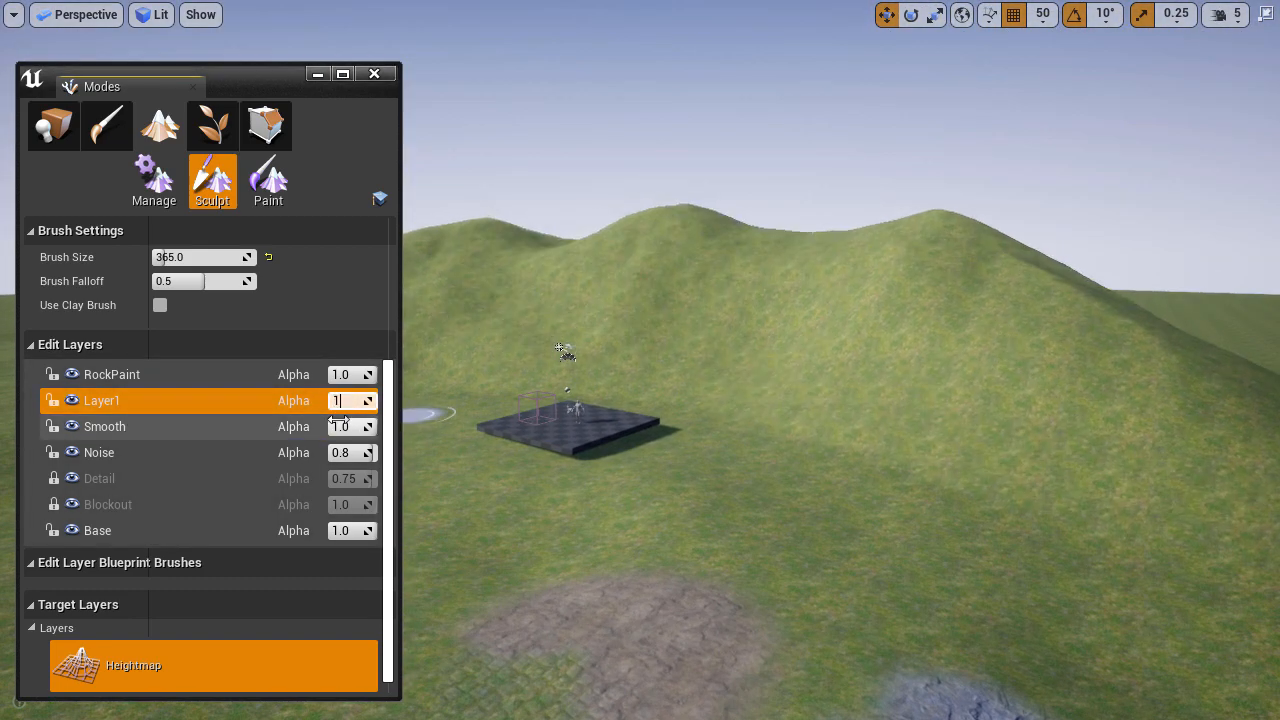
key(Return)
Step: In Paint mode, raise the Layer1 edit layer's alpha to 0.85 and check the cobblestone up close
click(271, 185)
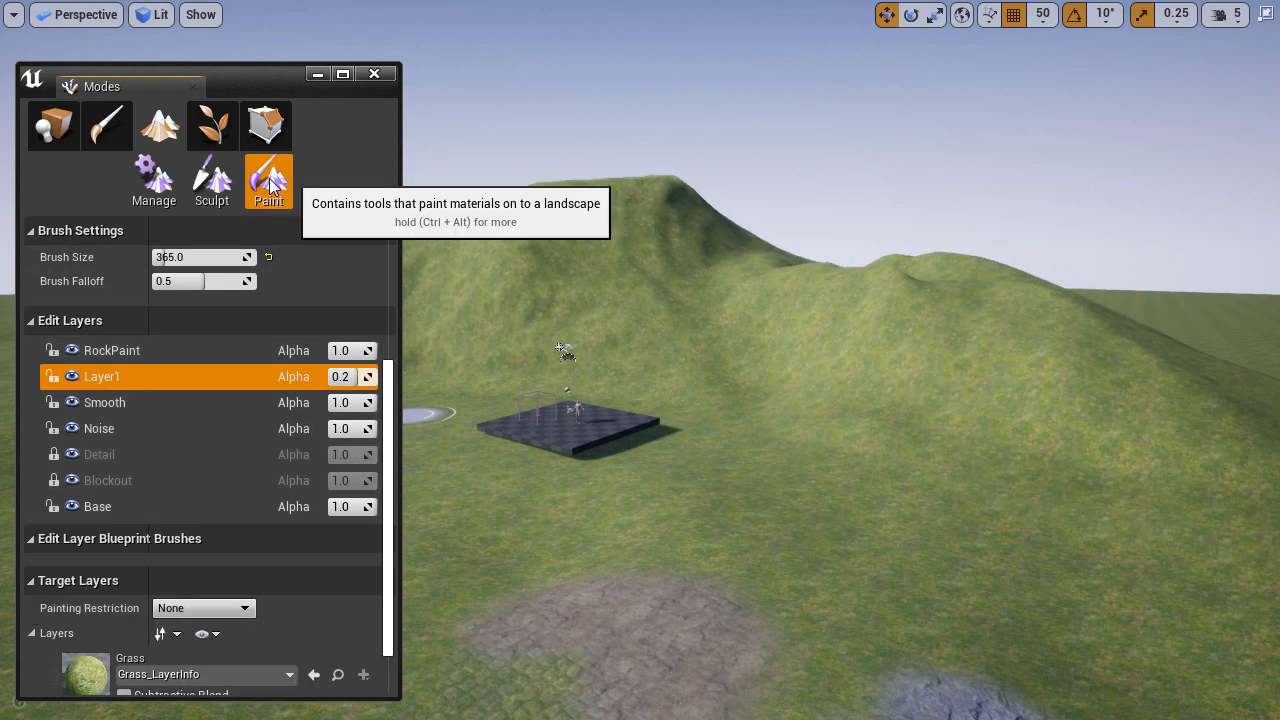
mouse_move(685, 378)
right_down()
mouse_move(622, 506)
mouse_move(543, 429)
right_up()
key(w)
drag(340, 376, 348, 376)
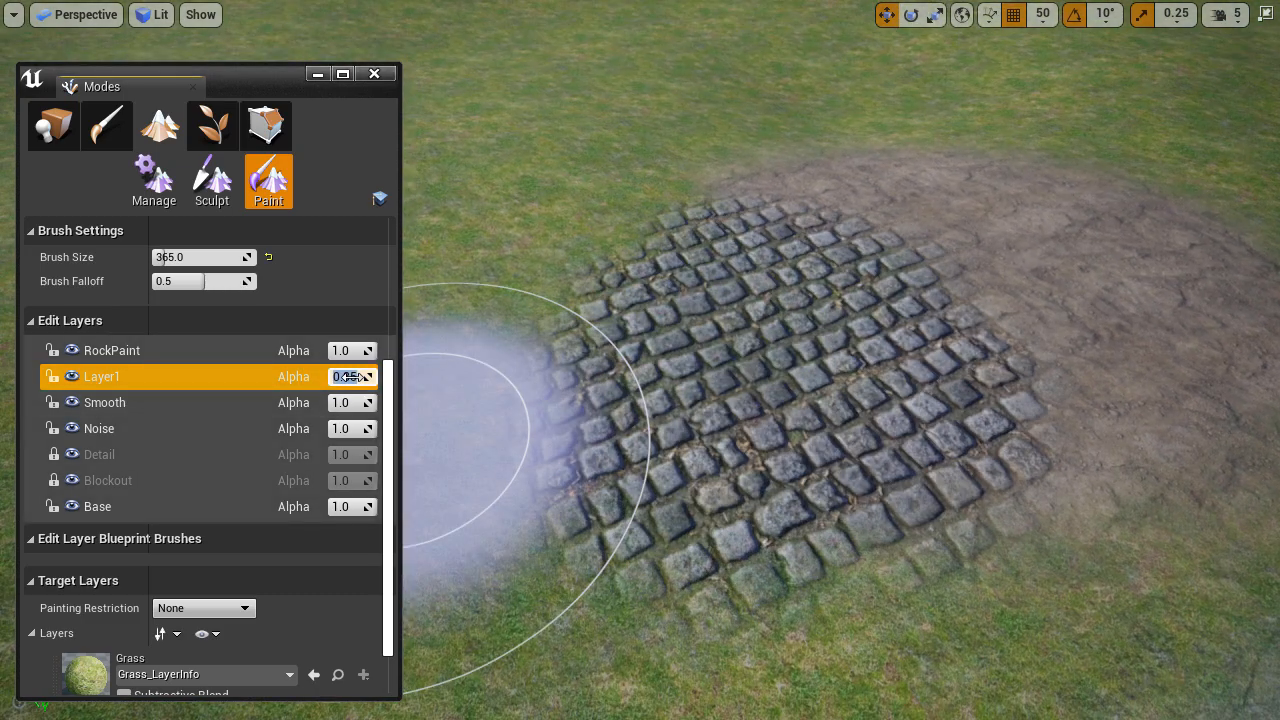
mouse_move(977, 363)
right_down()
mouse_move(965, 330)
mouse_move(971, 343)
right_up()
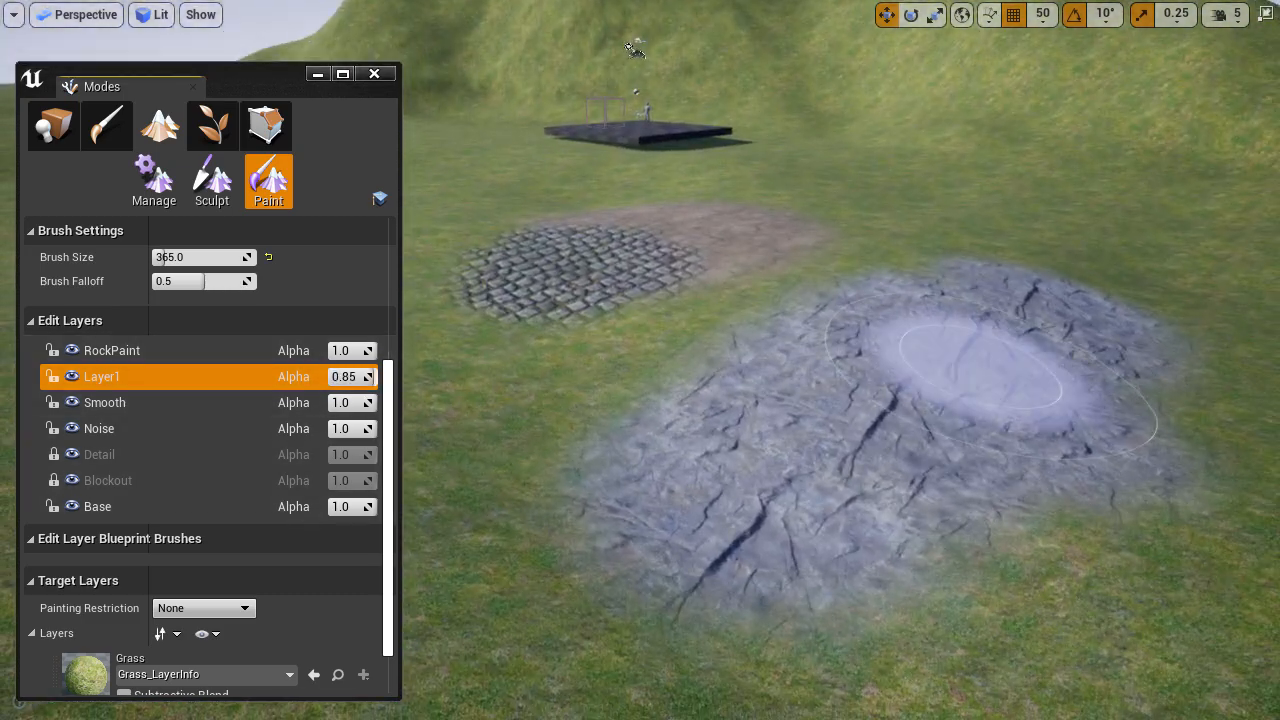
Step: Clear only the Rock target layer's paint from the RockPaint edit layer
click(213, 346)
right_click(214, 348)
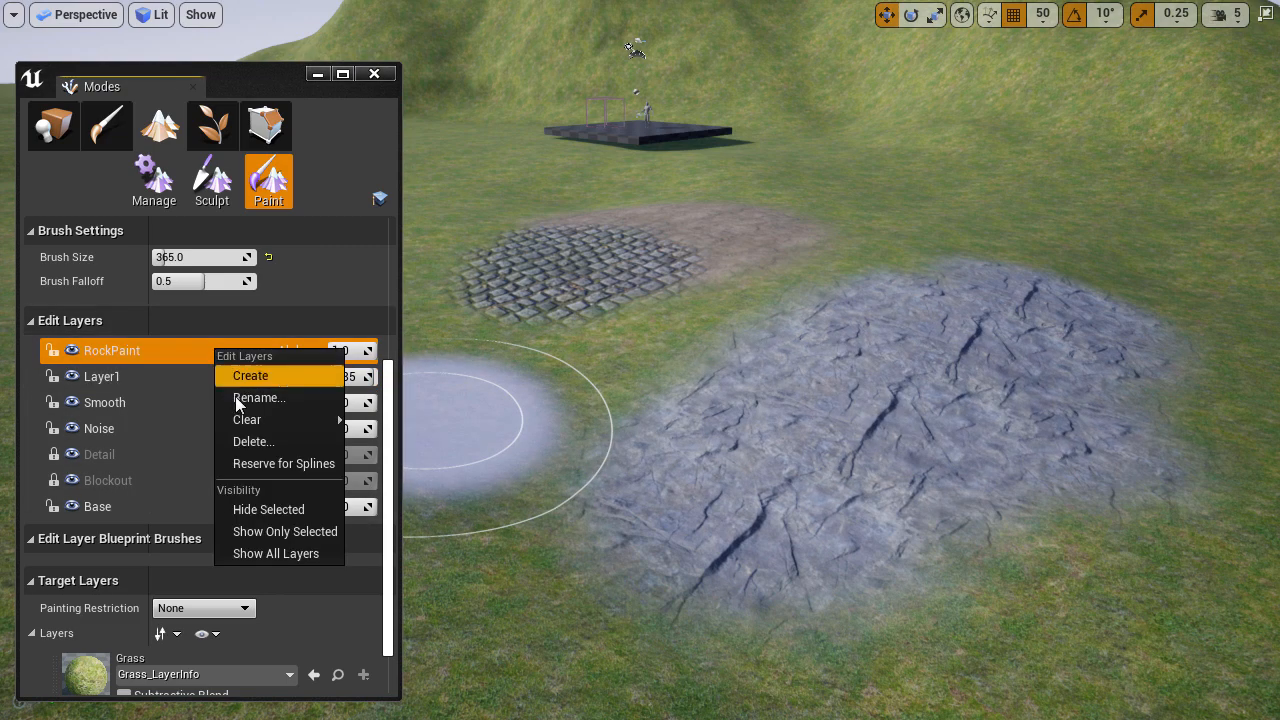
mouse_move(253, 418)
mouse_move(386, 420)
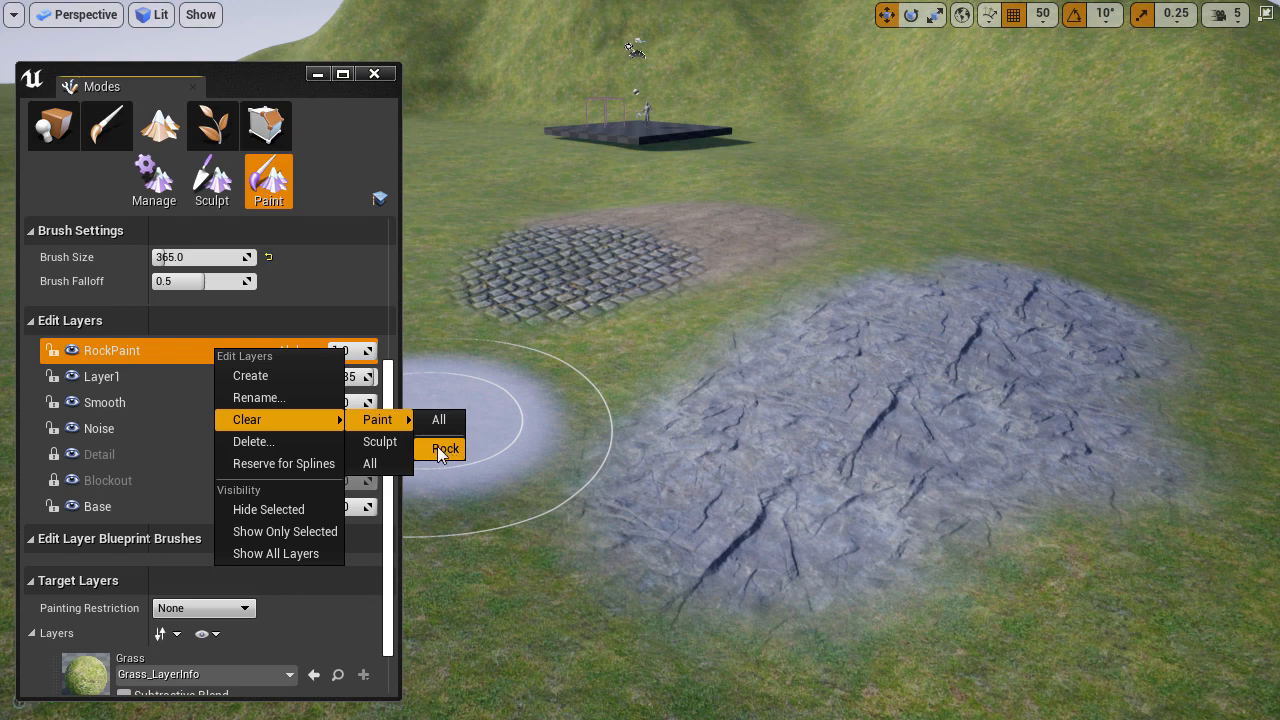
click(440, 450)
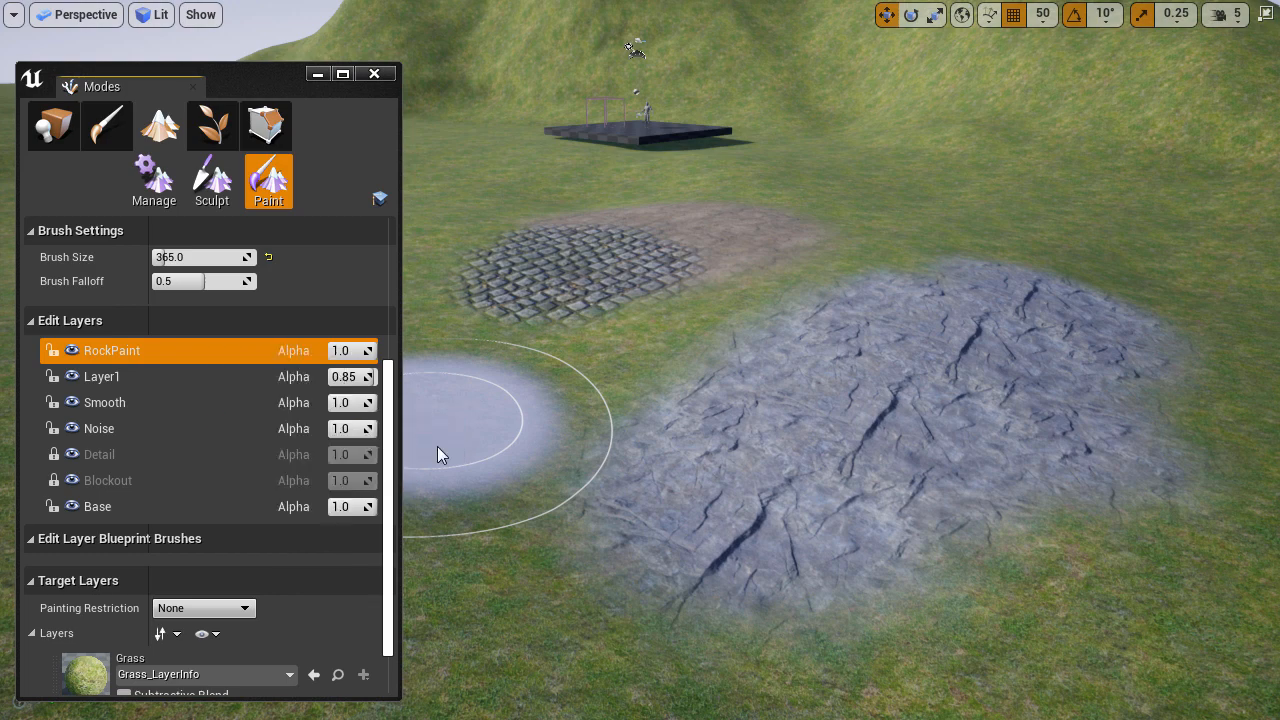
click(792, 442)
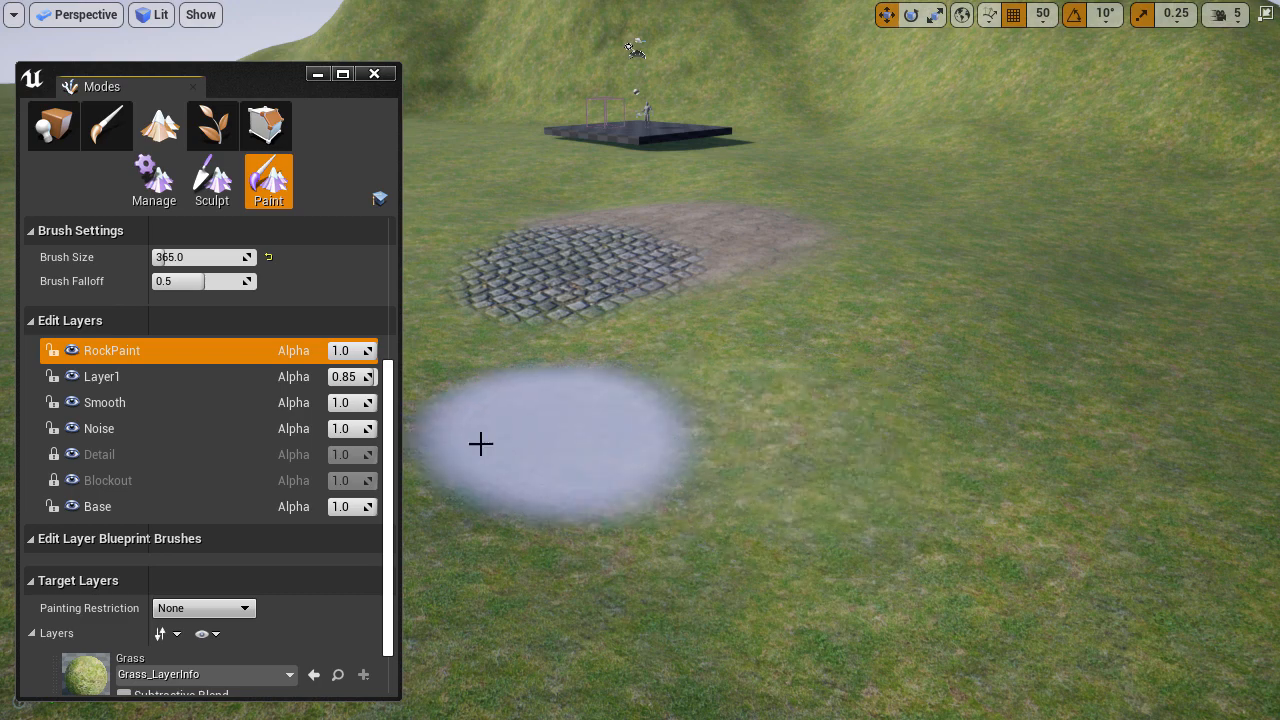
Step: Paint a new Rock patch on RockPaint in the grass in front of the cobblestone and dirt
scroll(313, 494, down, 5)
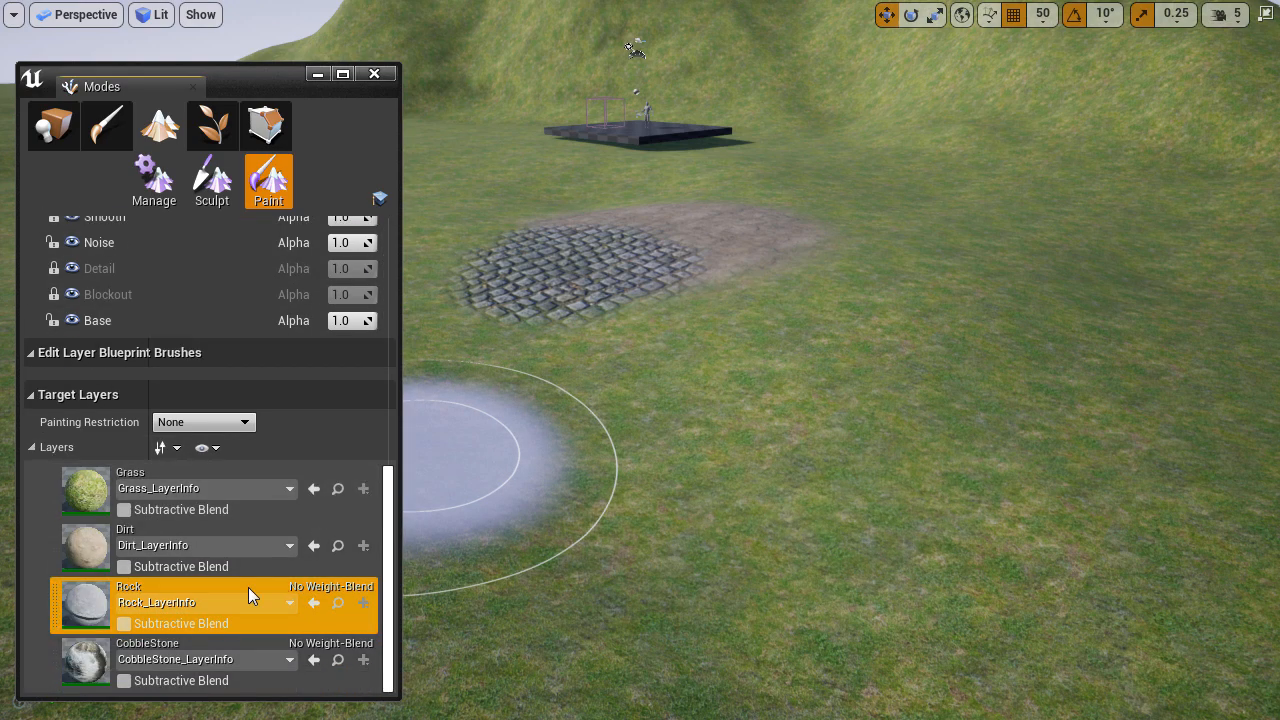
scroll(197, 449, up, 5)
drag(729, 391, 772, 455)
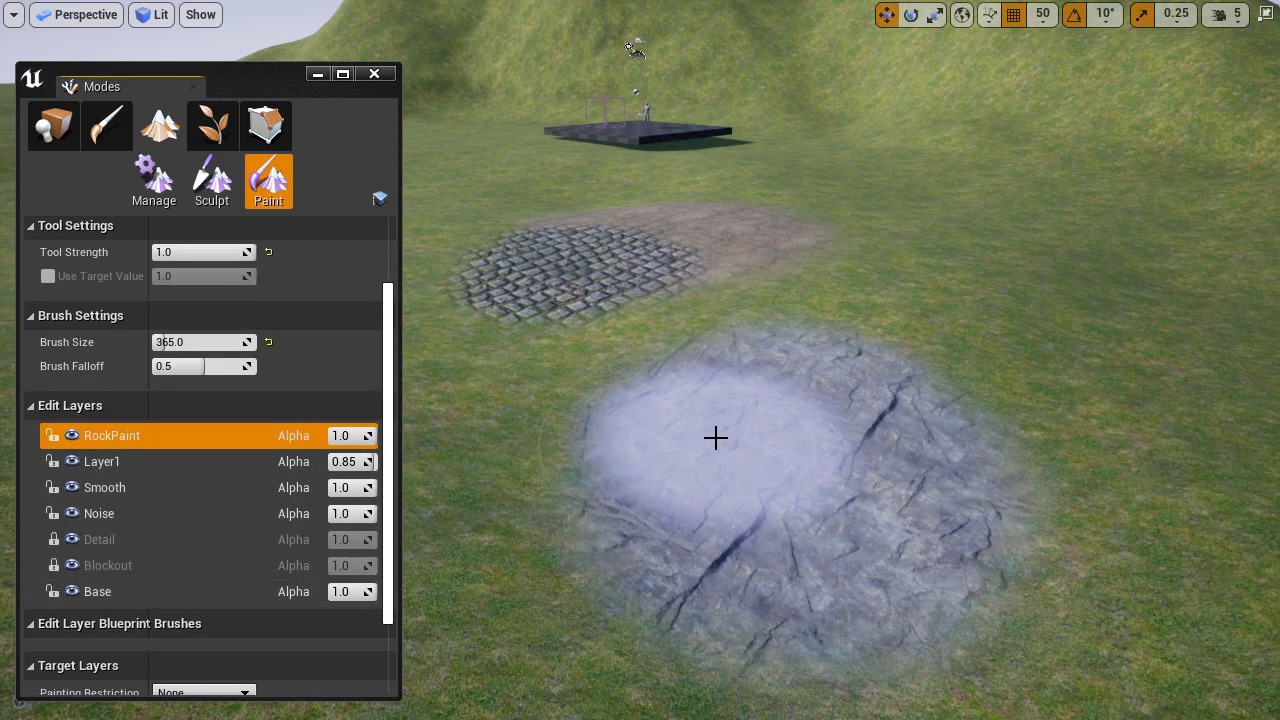
Step: Clear the Rock target layer on RockPaint through the layer's own actions to remove the newly painted patch
scroll(305, 423, down, 1)
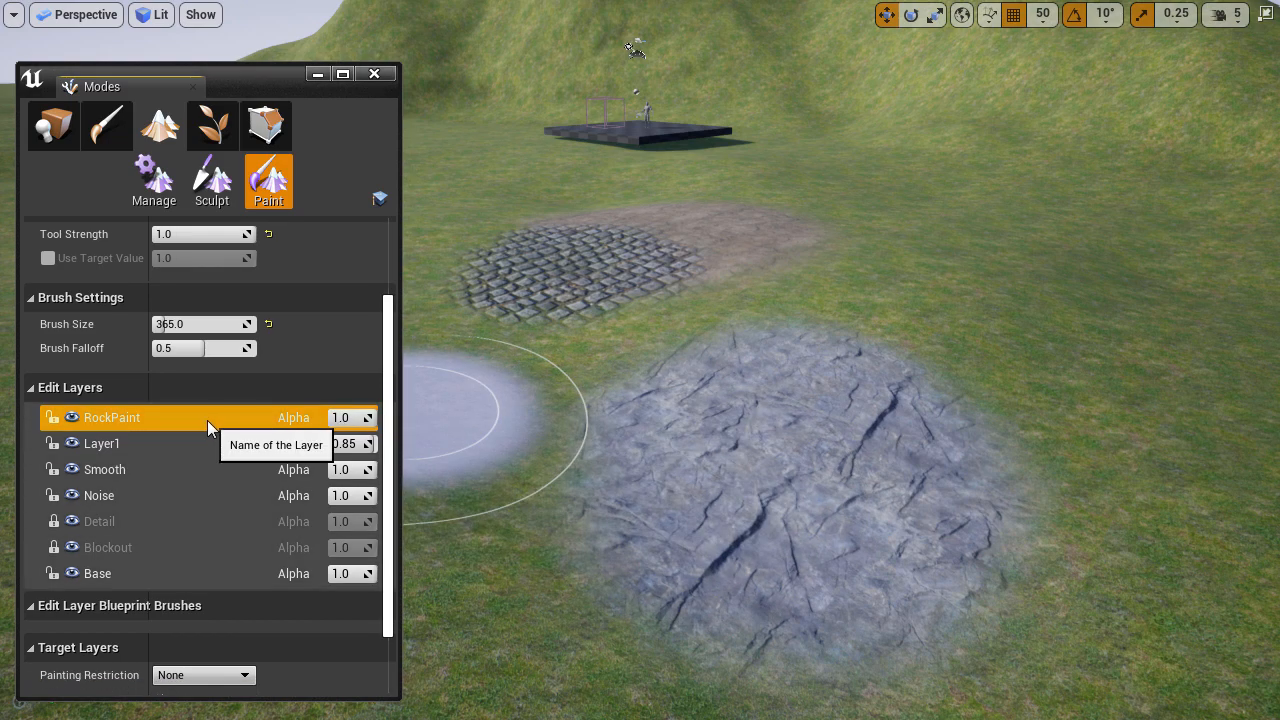
scroll(365, 489, down, 7)
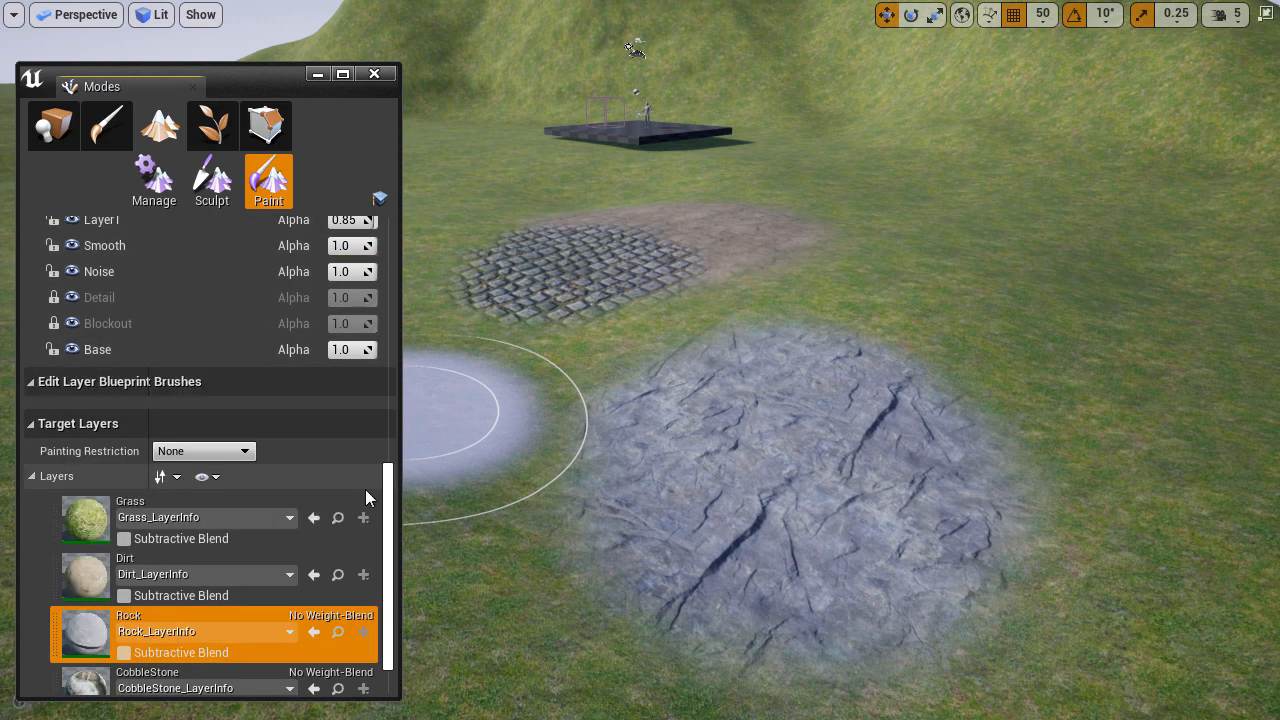
scroll(365, 489, down, 1)
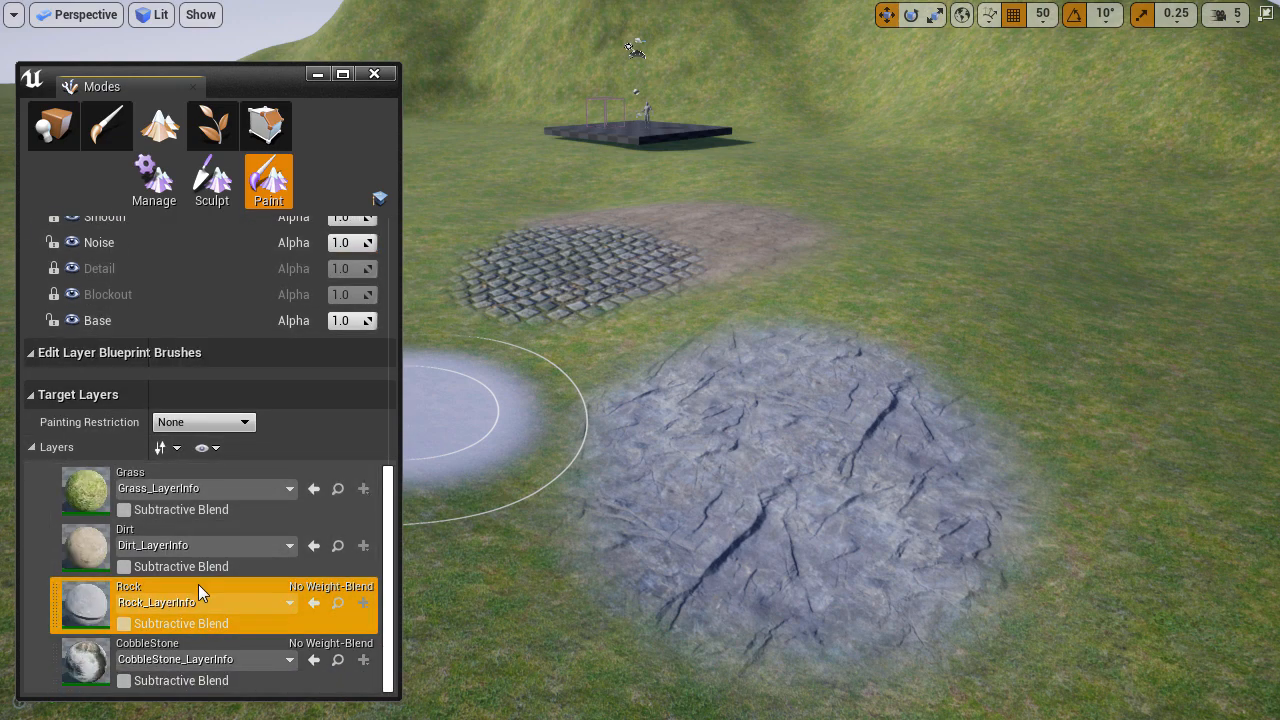
right_click(198, 584)
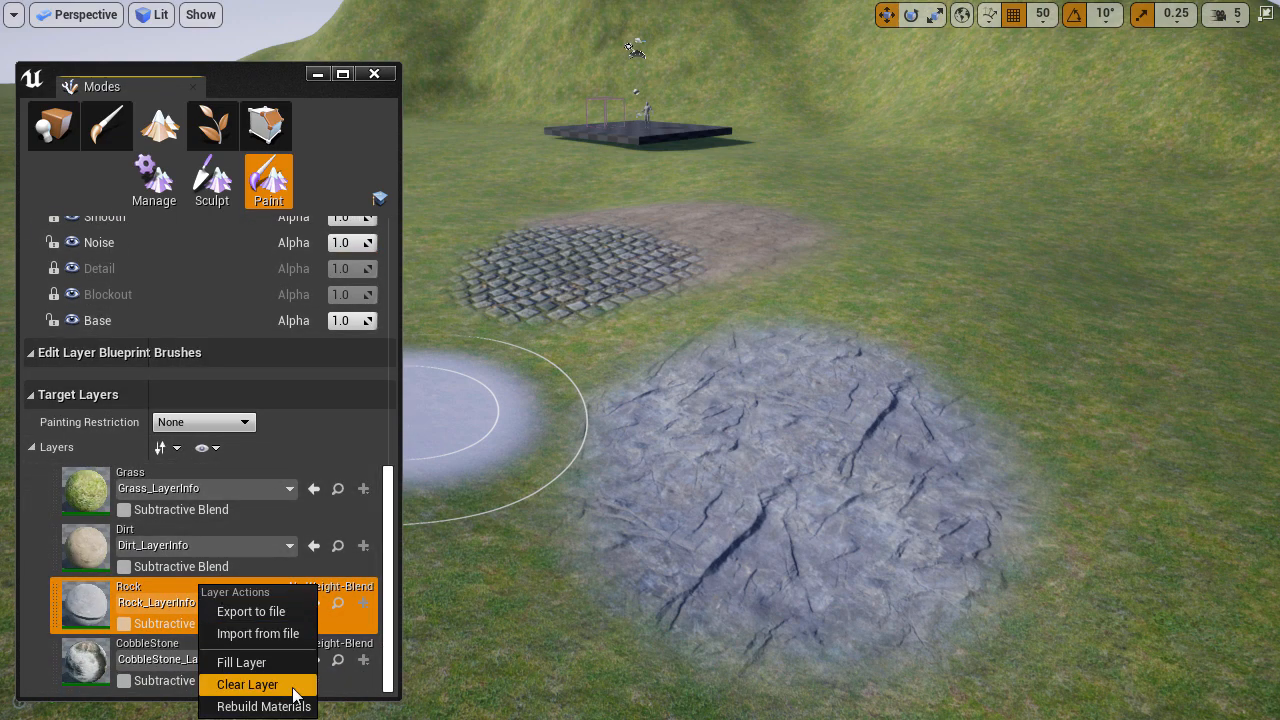
click(247, 685)
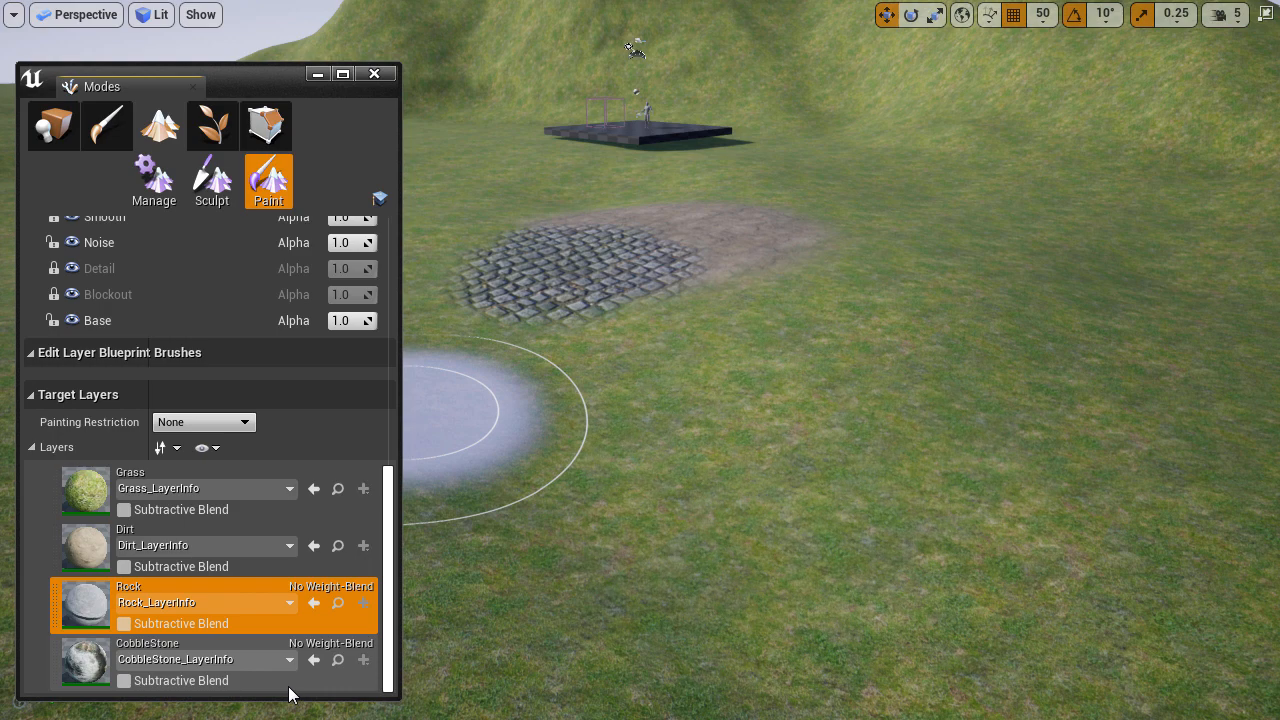
Step: Review Layer1's clear options, and toggle its visibility in Sculpt mode to check what it contributes to the terrain
scroll(254, 519, up, 6)
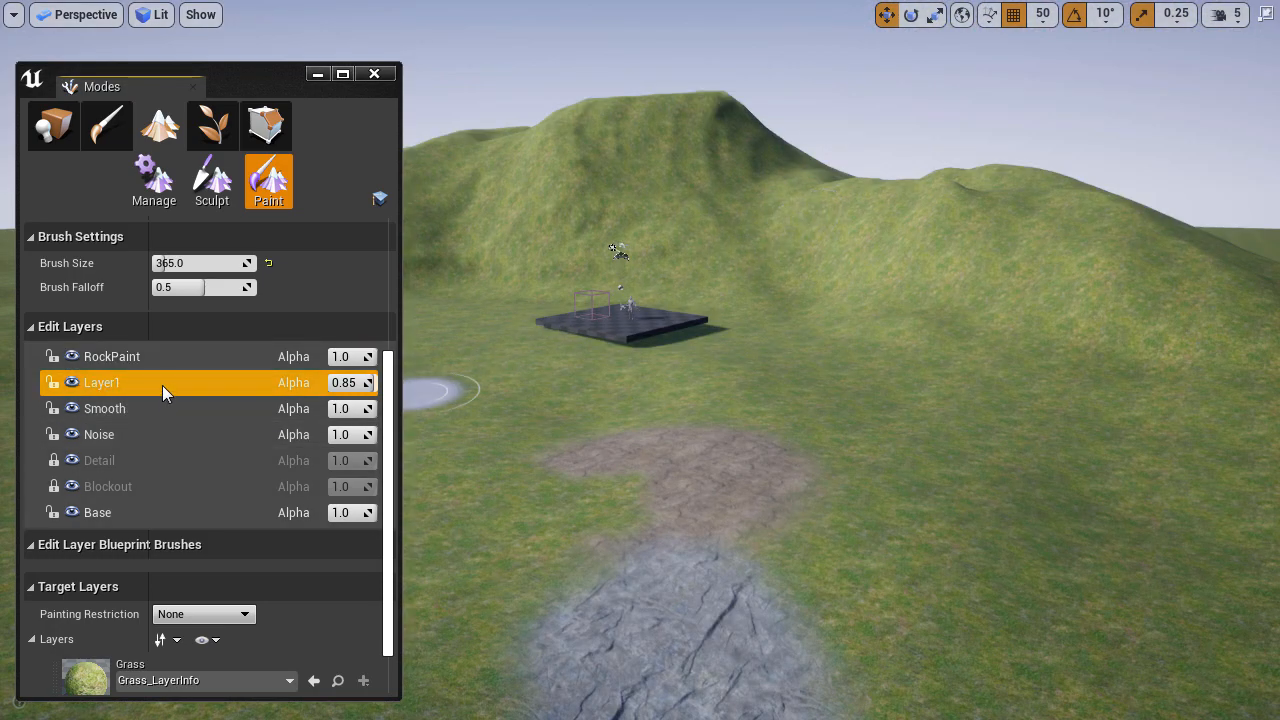
right_click(162, 385)
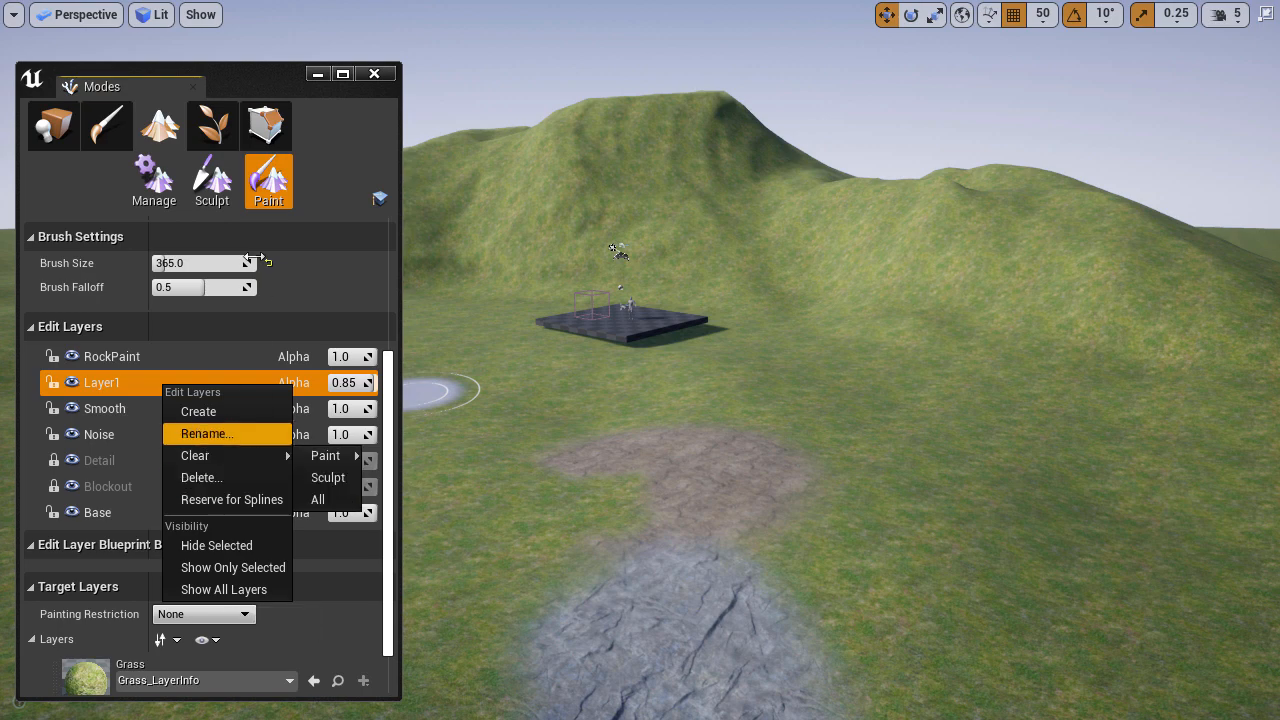
click(218, 190)
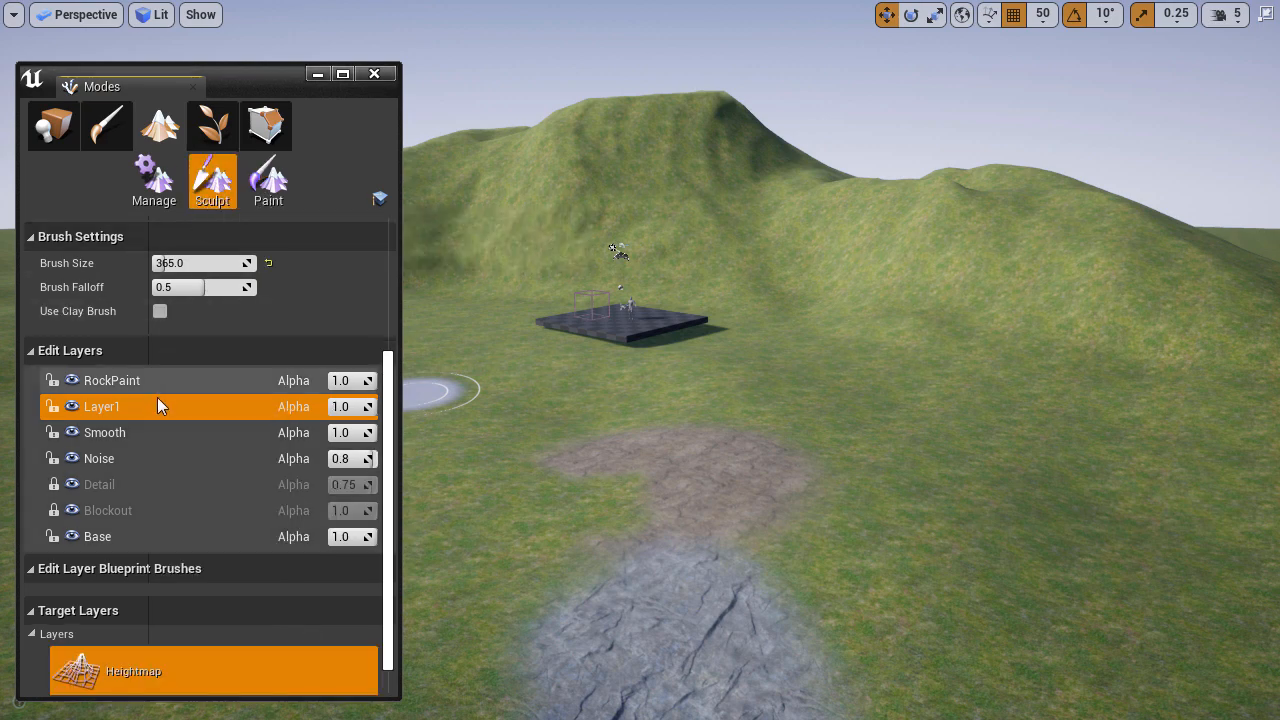
click(72, 407)
click(72, 407)
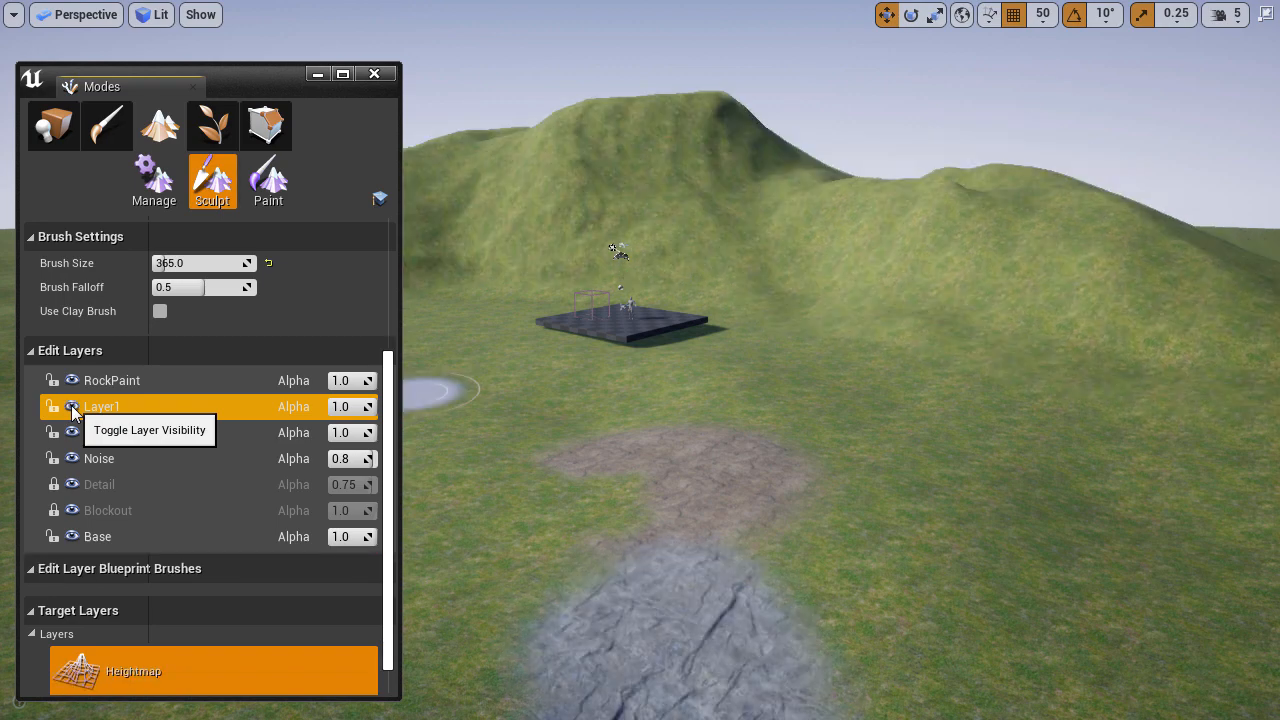
Step: Delete the Layer1 edit layer from Paint mode, and undo the deletion
click(270, 185)
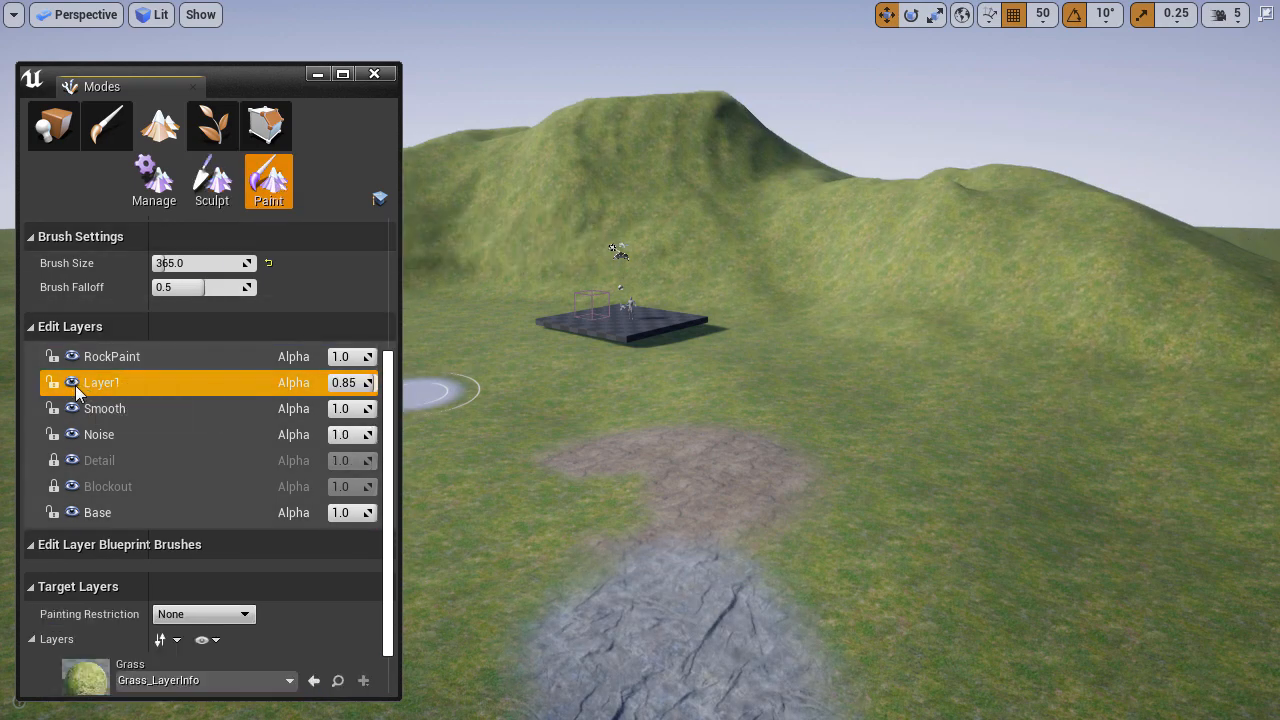
right_click(161, 395)
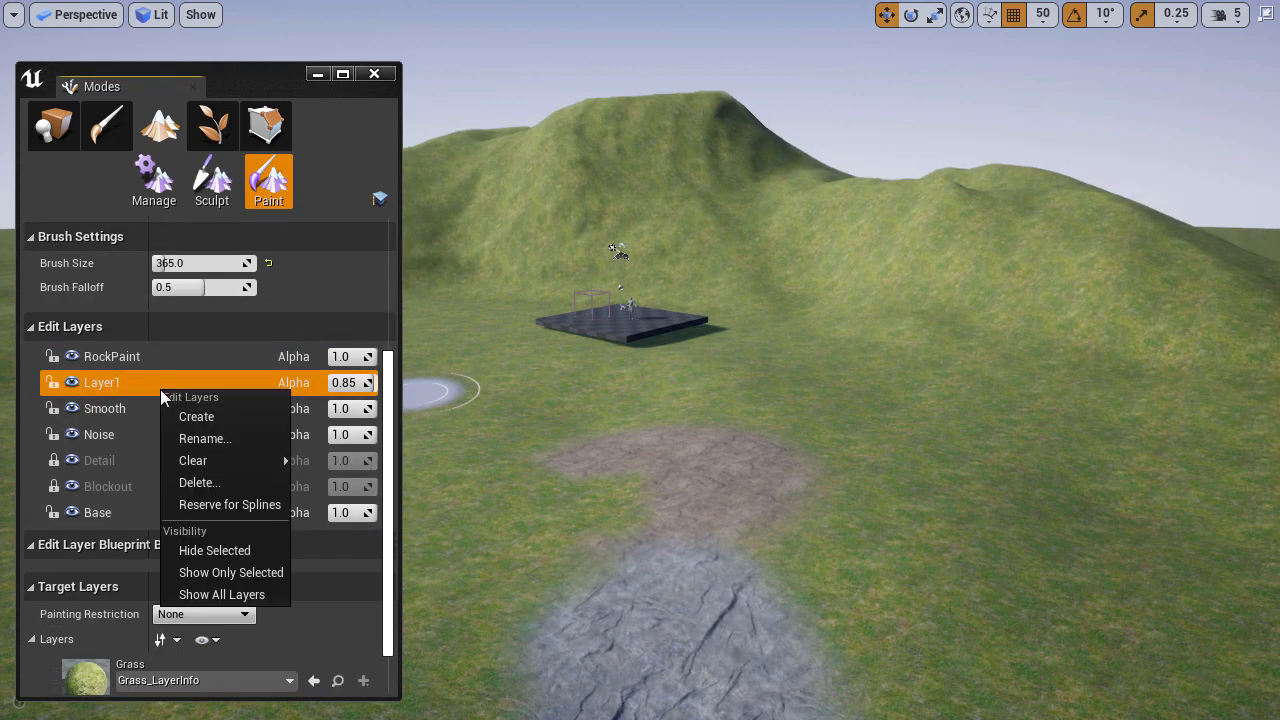
click(213, 483)
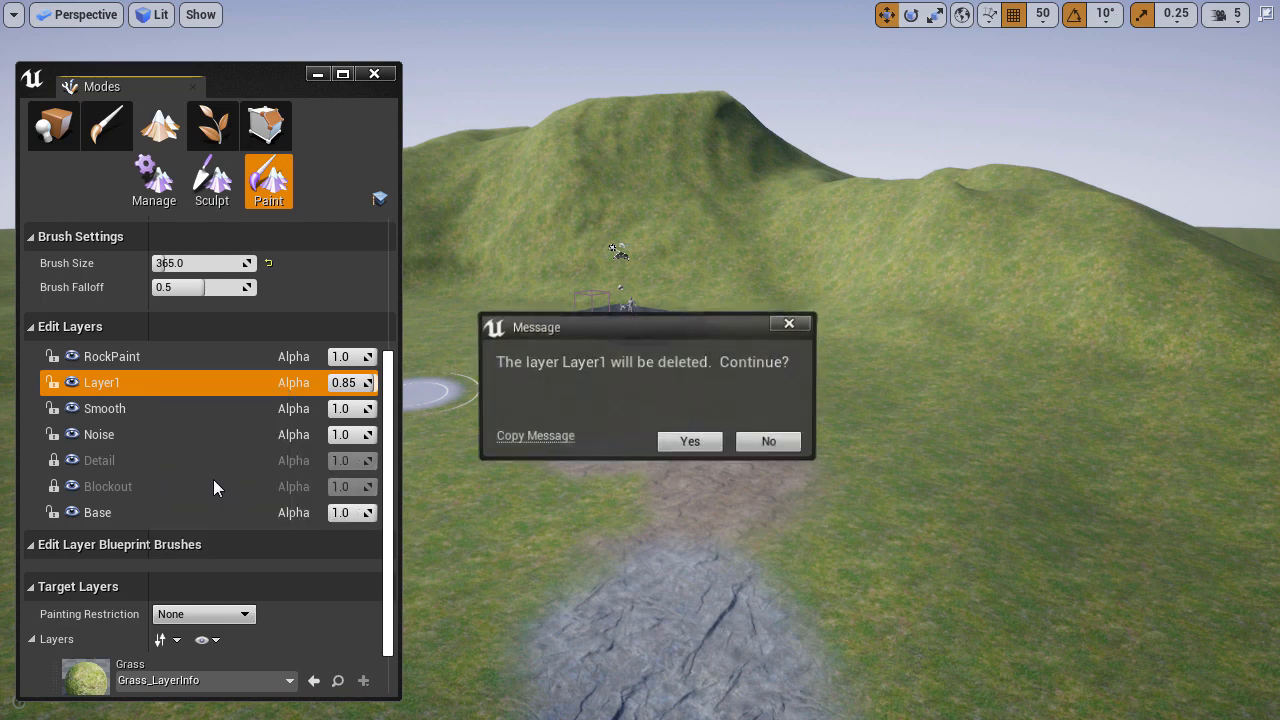
click(690, 443)
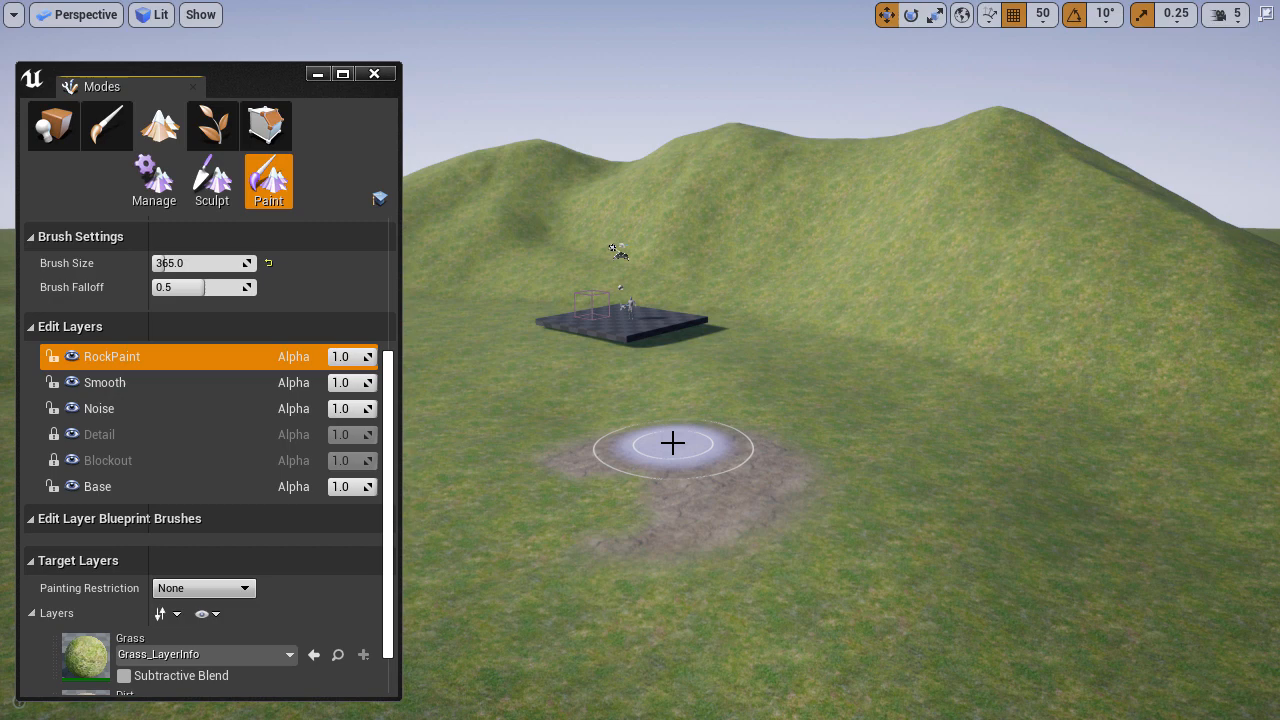
key(ctrl+z)
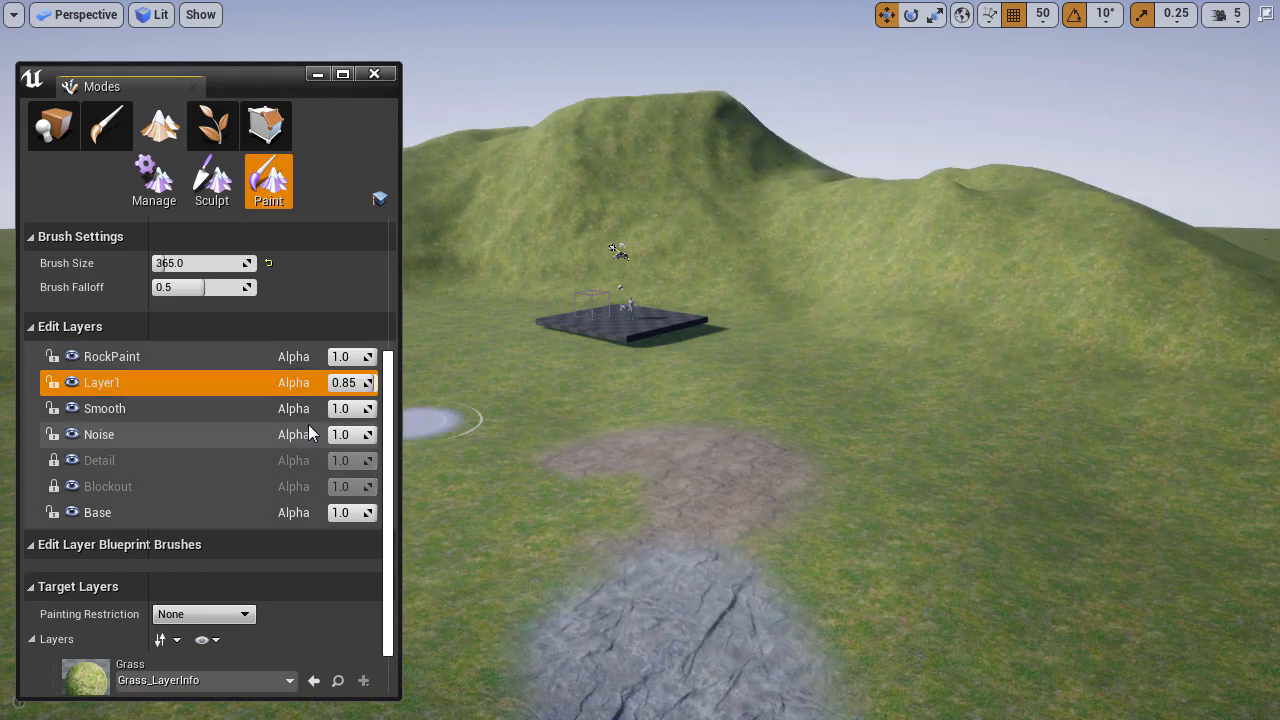
Step: Leave the full-screen viewport and turn on the landscape visualizer that highlights where the selected target layer is painted on RockPaint
scroll(388, 481, down, 1)
scroll(388, 481, down, 3)
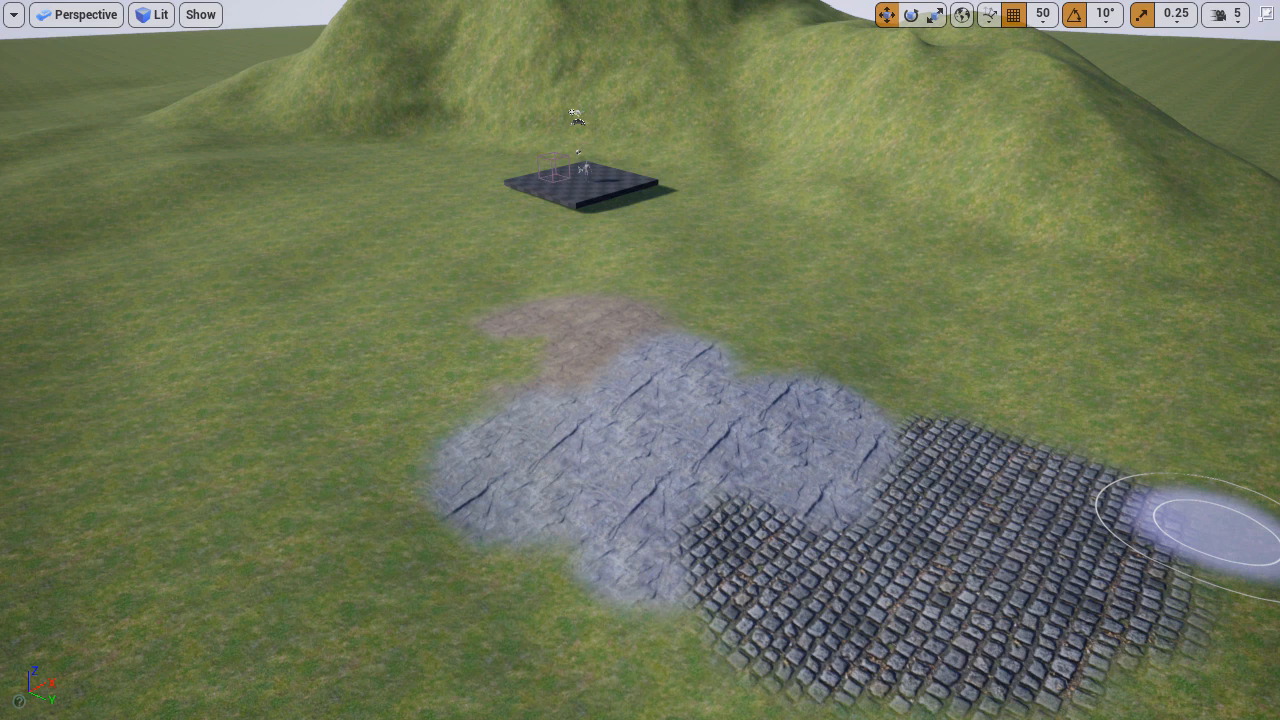
key(F11)
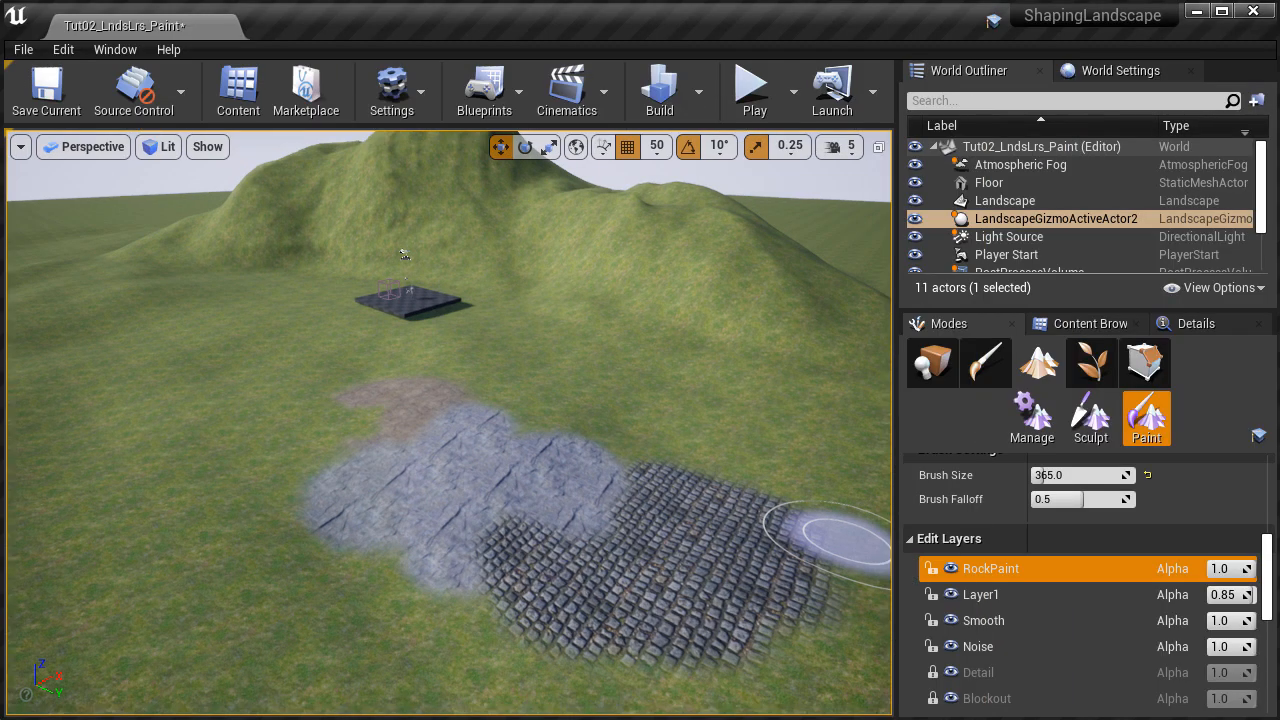
click(160, 148)
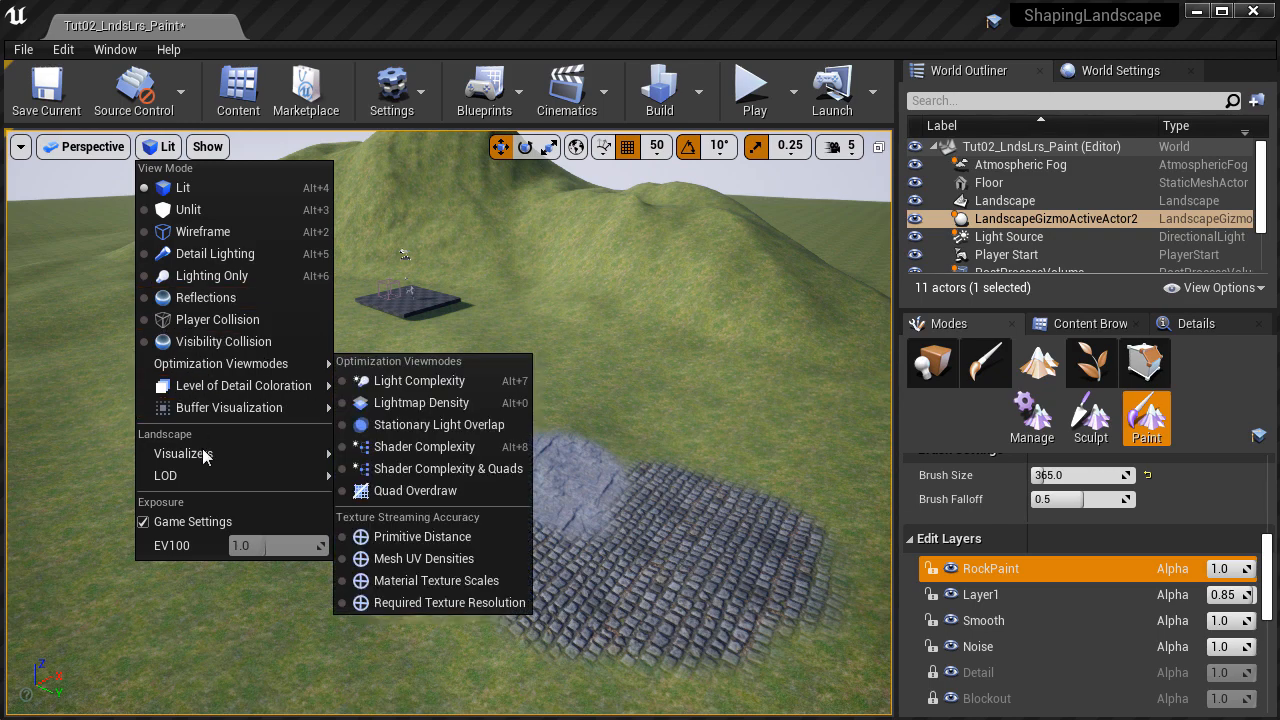
mouse_move(200, 455)
click(387, 560)
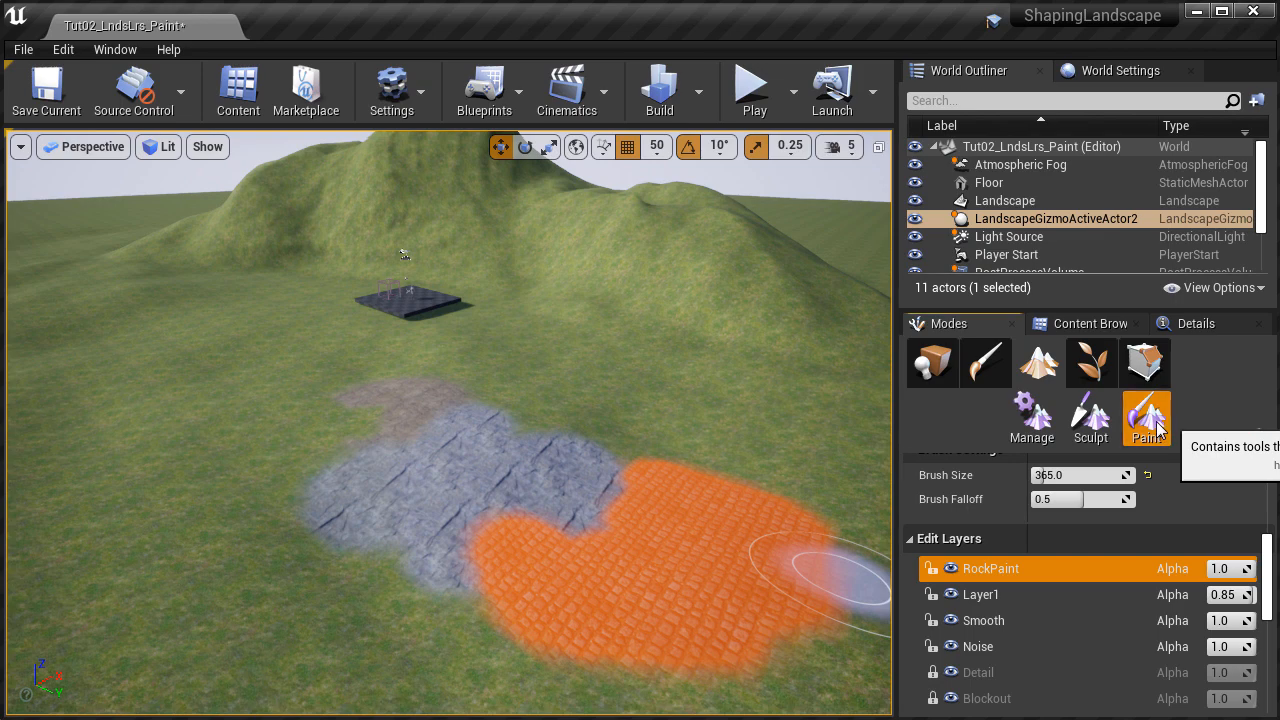
Step: Select the Grass and Dirt target layers in turn to check where each one is painted on RockPaint
scroll(1089, 614, down, 5)
scroll(1091, 614, down, 5)
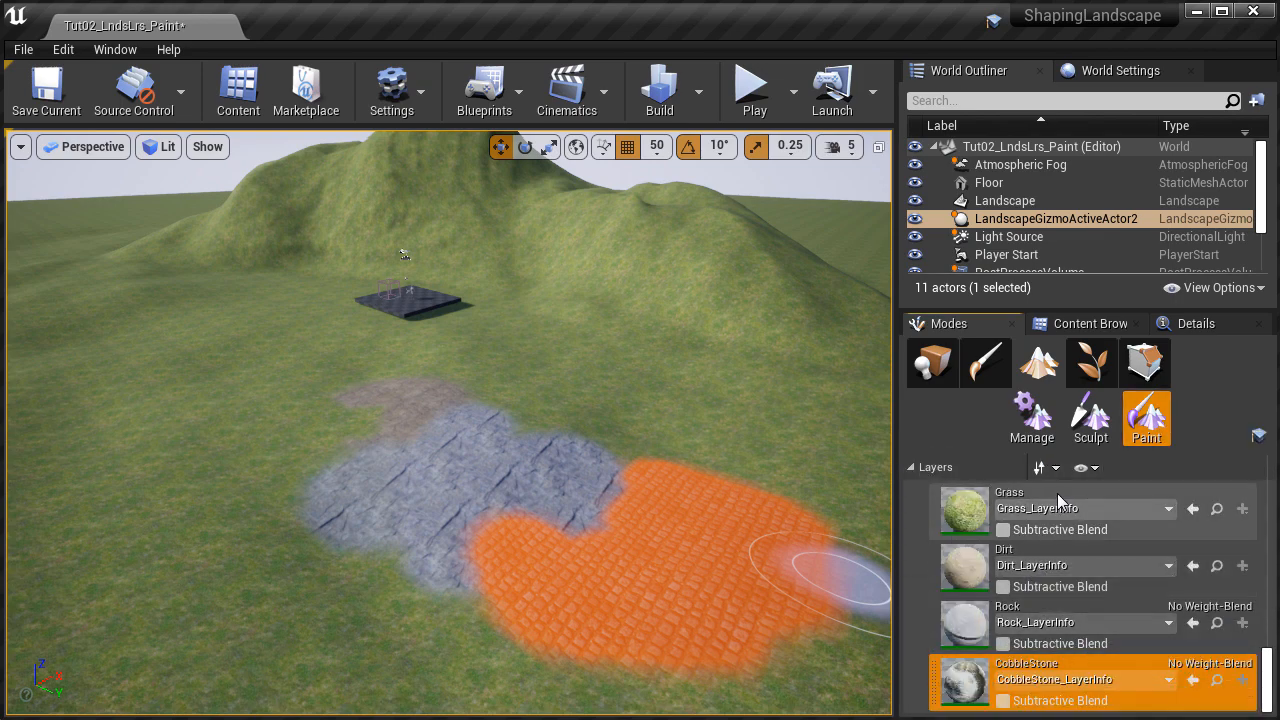
click(1058, 490)
click(1054, 548)
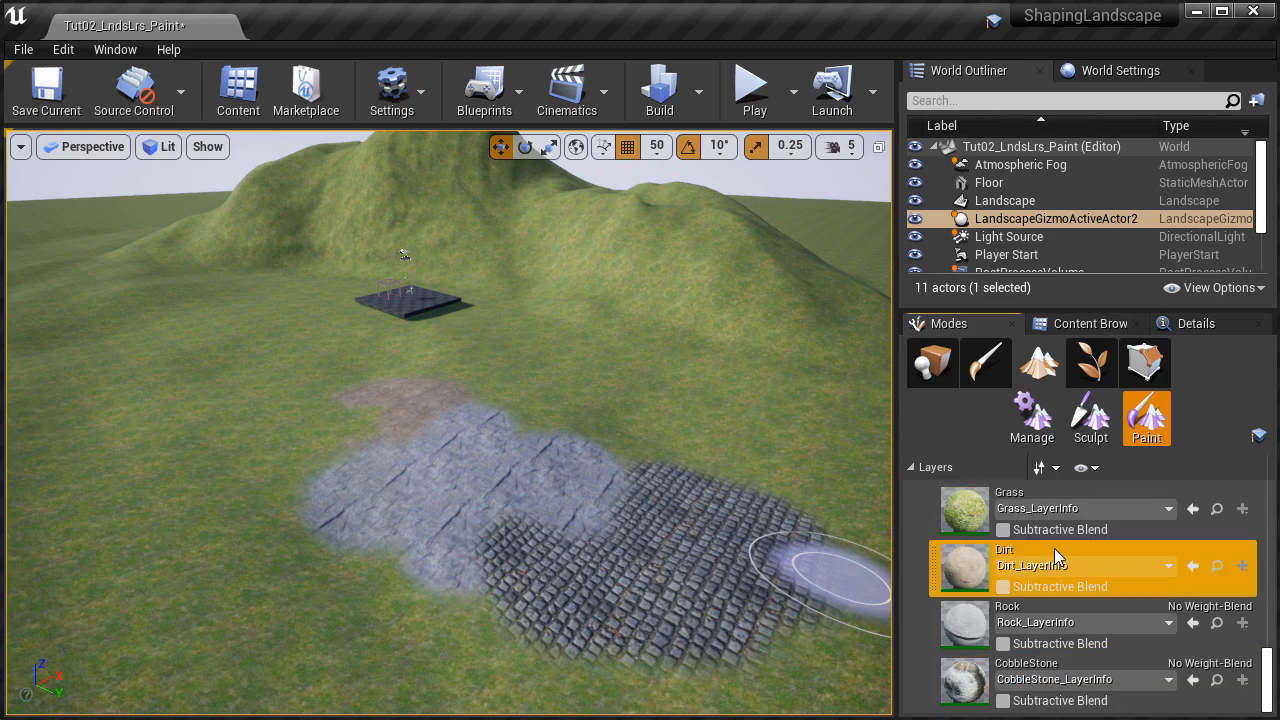
Step: Select the Rock target layer and compare where it is painted on the Layer1, Smooth, Noise, Base and RockPaint edit layers
click(1057, 604)
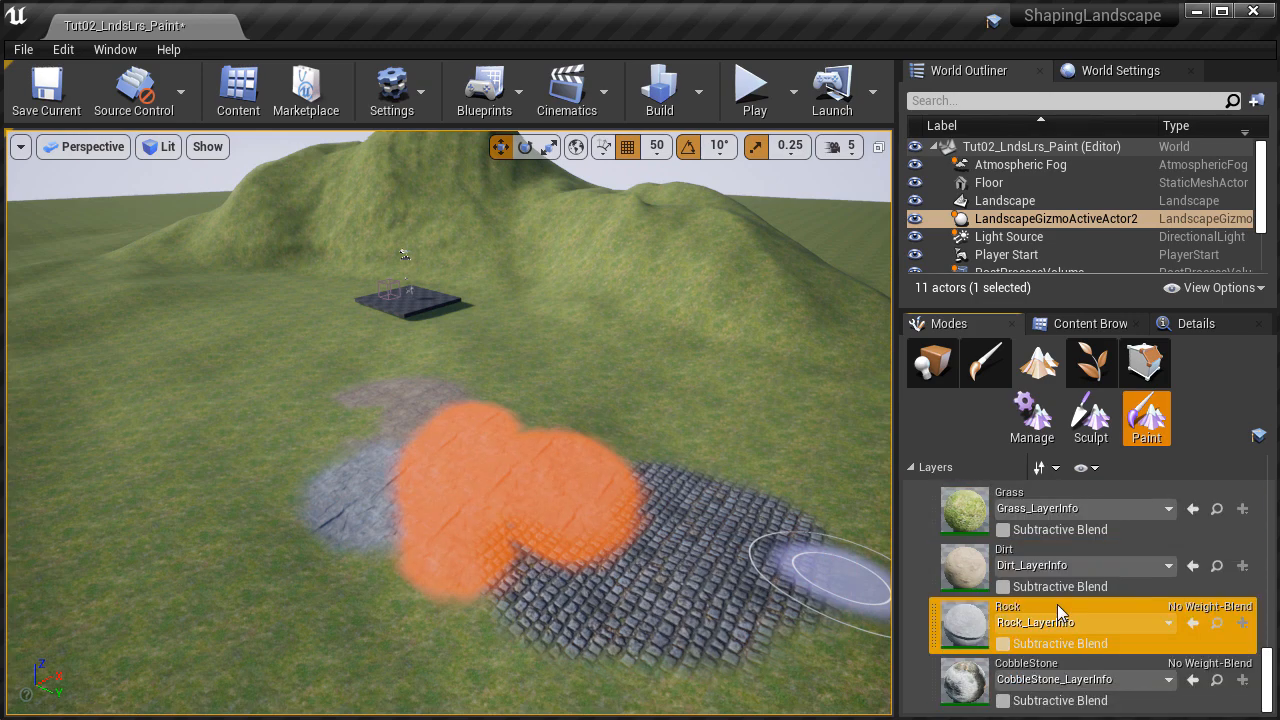
scroll(1060, 605, up, 8)
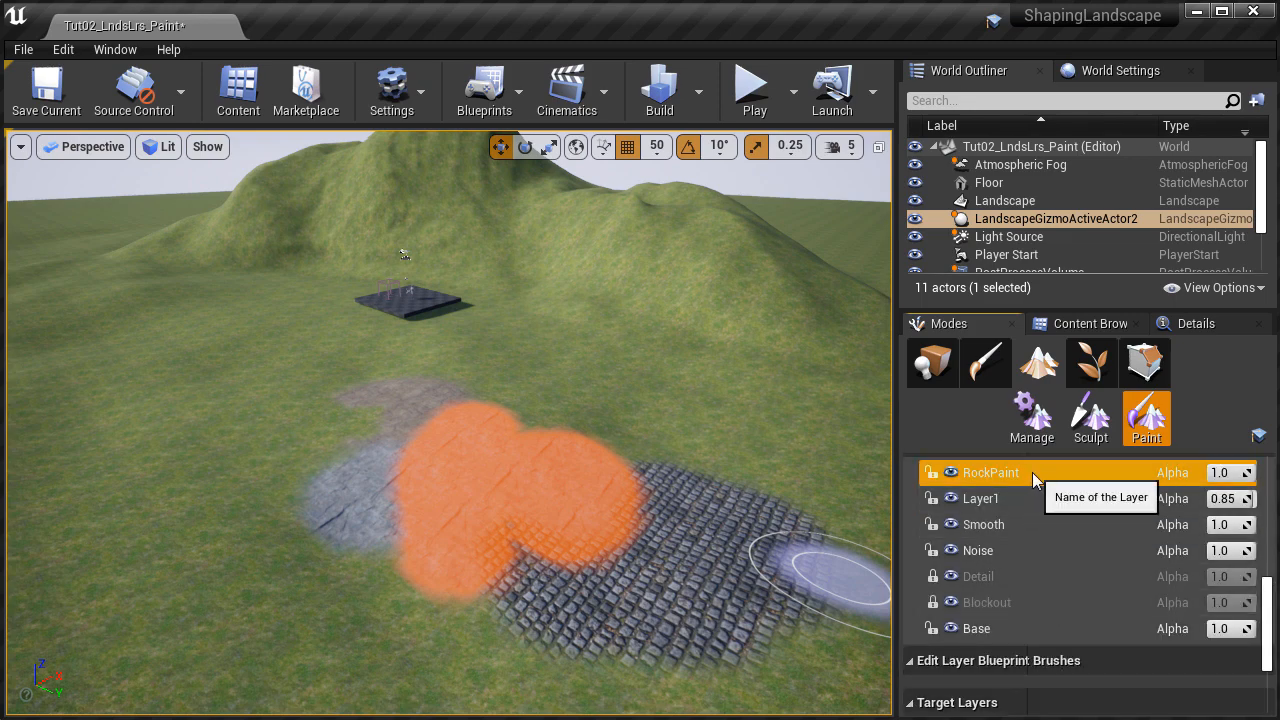
click(1018, 501)
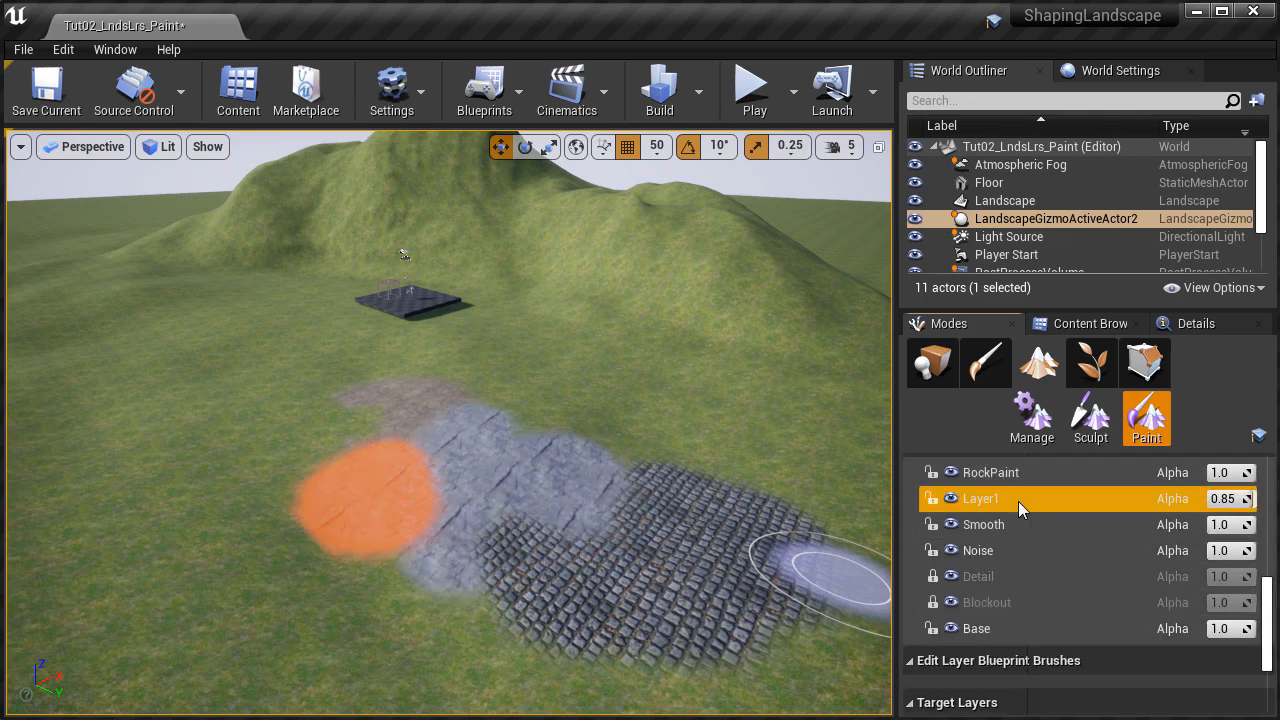
click(1015, 525)
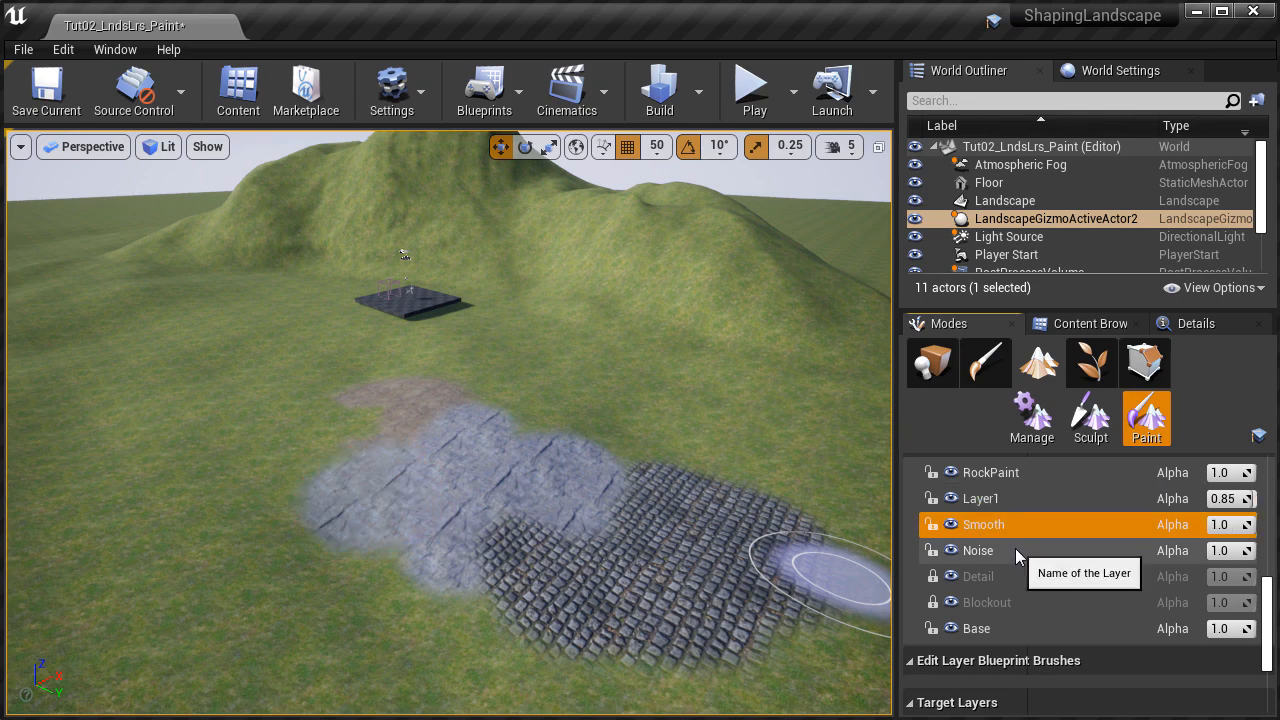
click(1015, 550)
click(1019, 628)
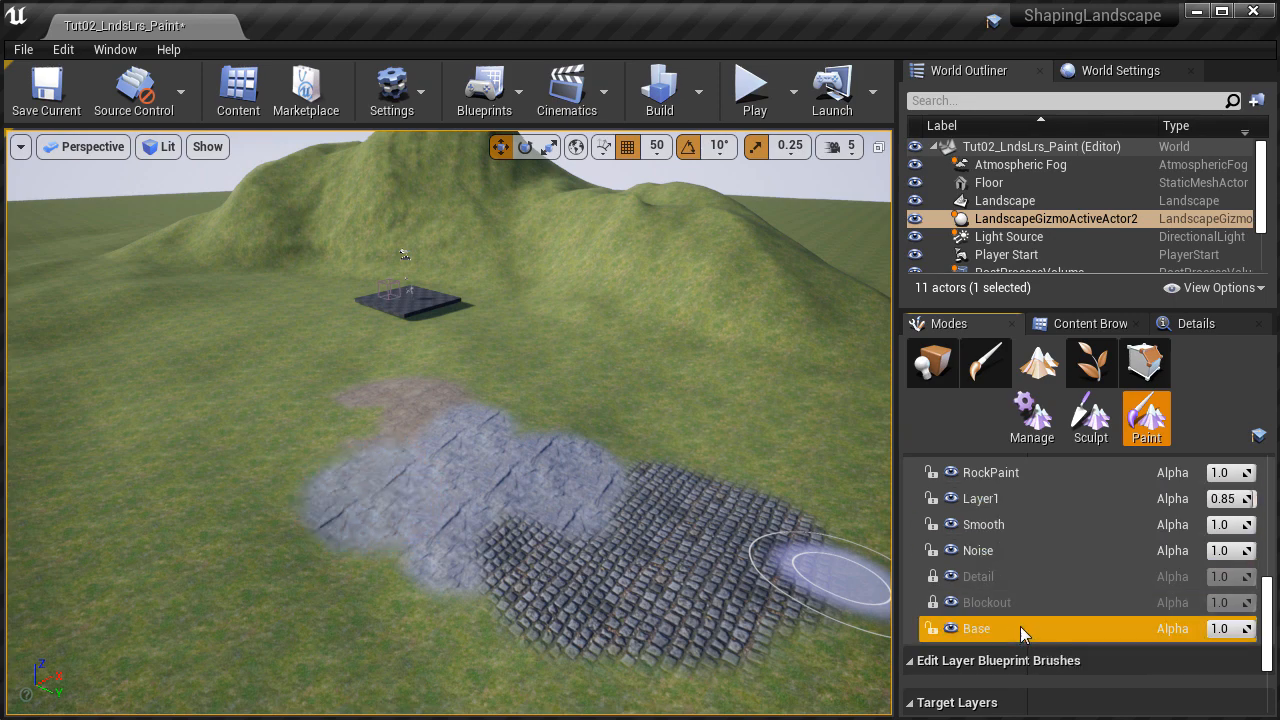
click(1049, 476)
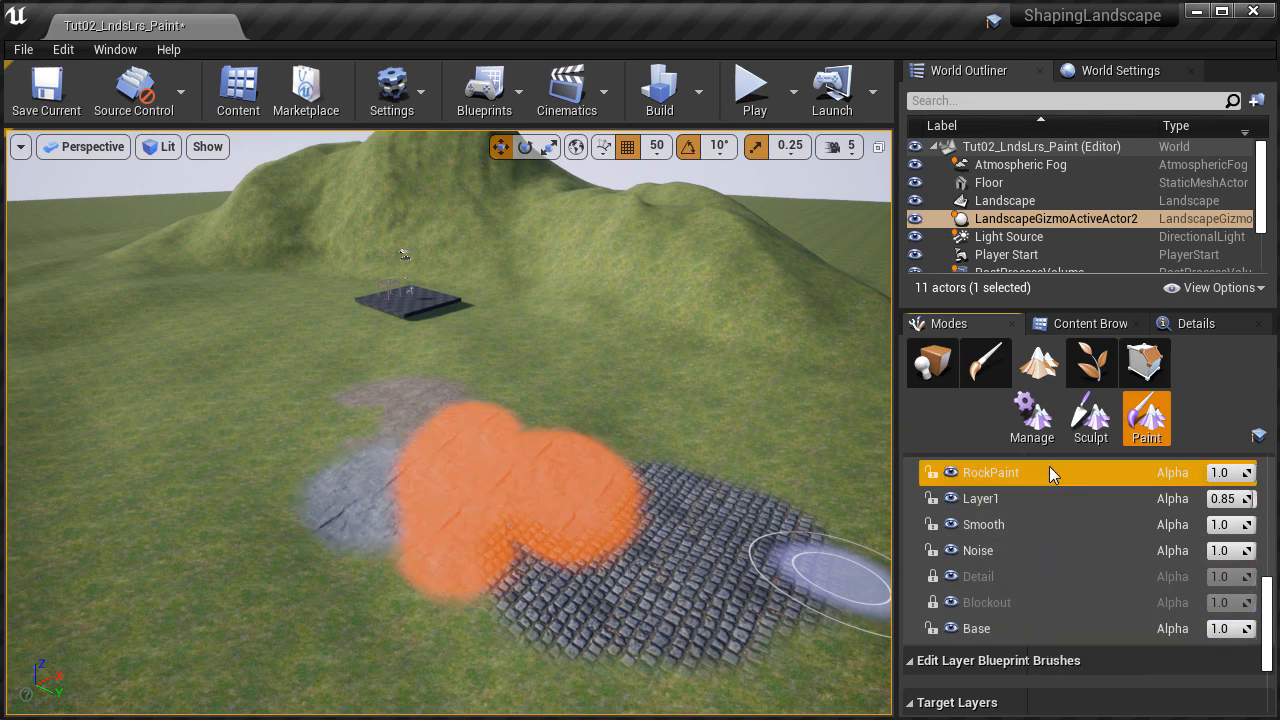
Step: Select the Grass target layer and check where it is painted on the RockPaint, Layer1, Smooth, Noise and Base edit layers
scroll(1078, 580, down, 5)
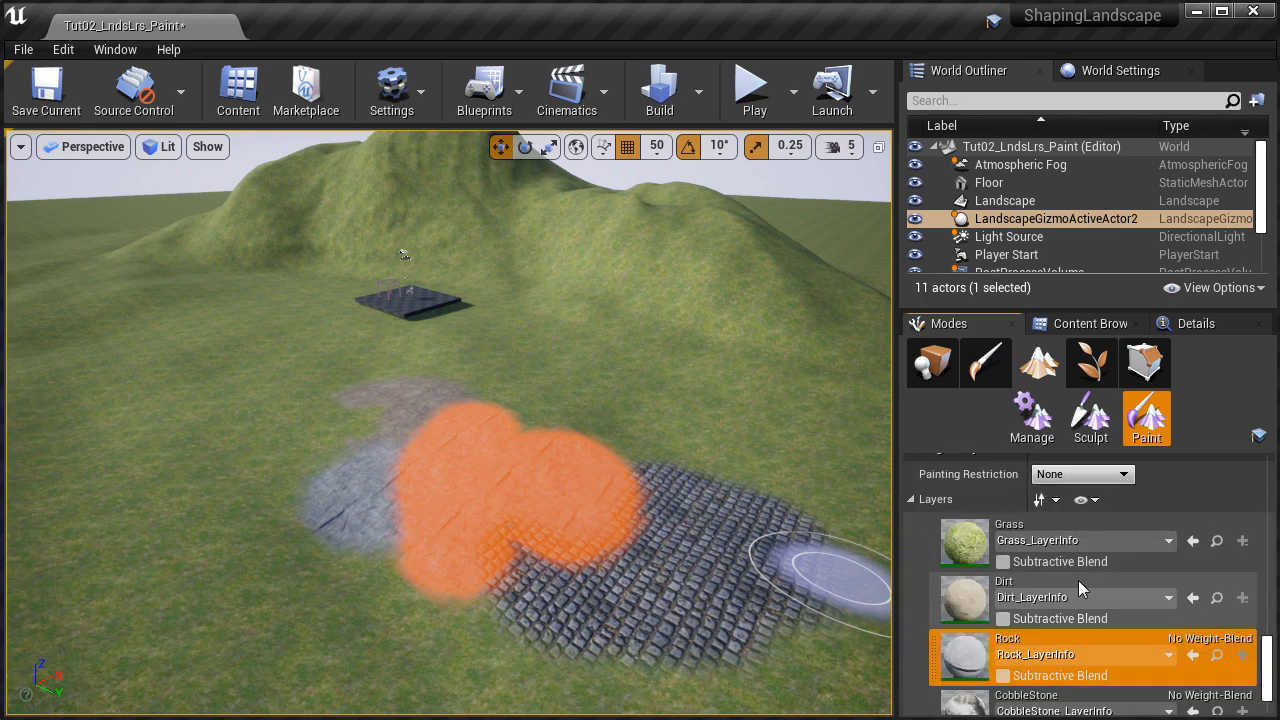
click(1074, 530)
scroll(1070, 560, up, 5)
scroll(1050, 567, up, 2)
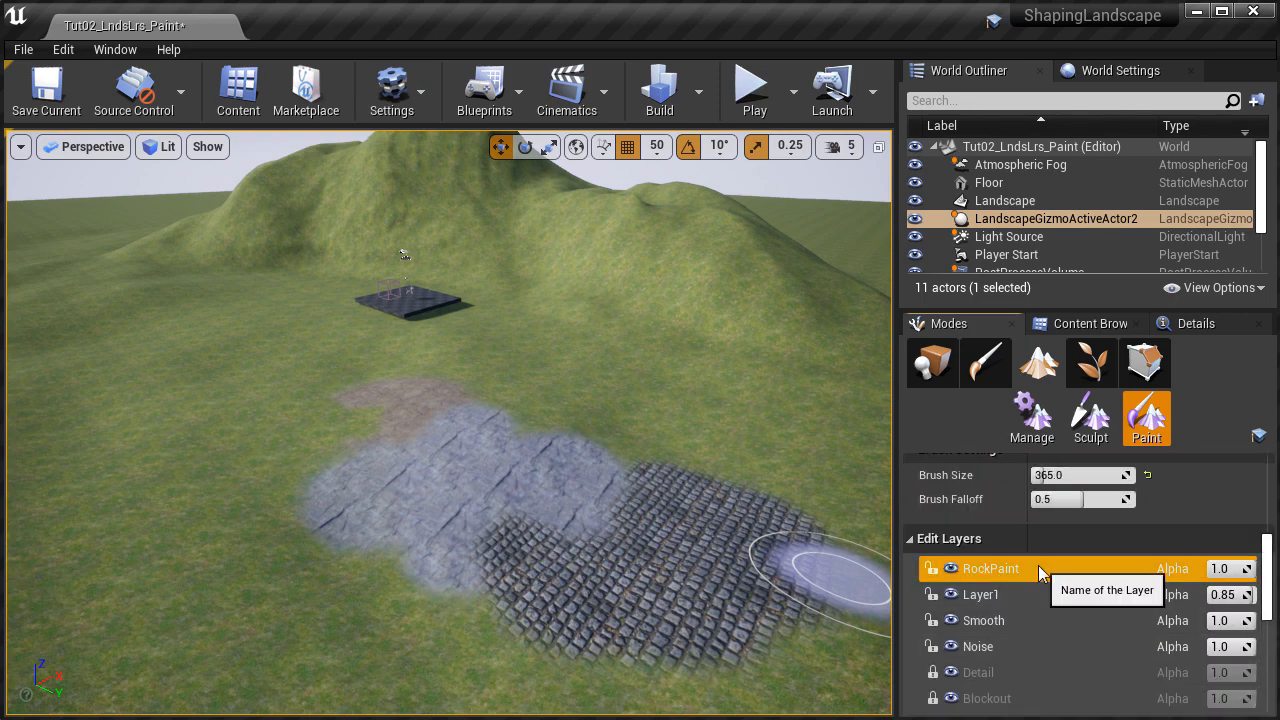
scroll(1036, 566, down, 2)
click(1037, 530)
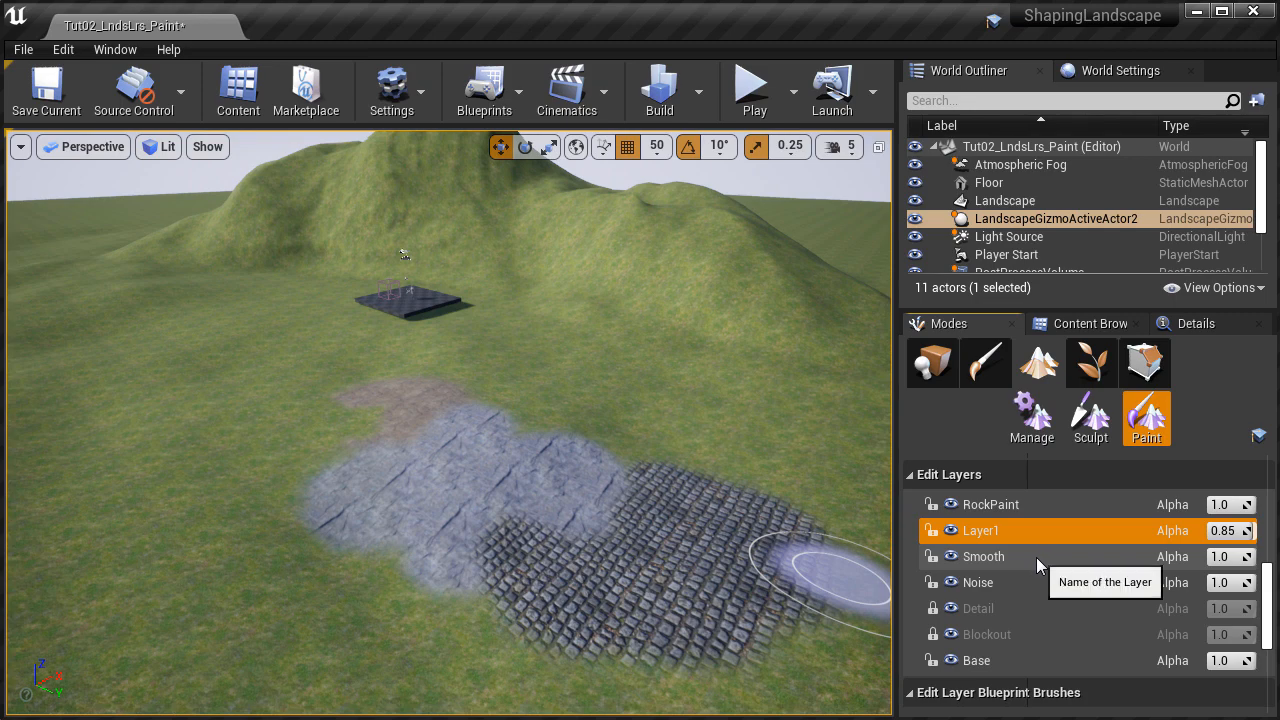
click(1036, 557)
click(1033, 582)
click(1009, 660)
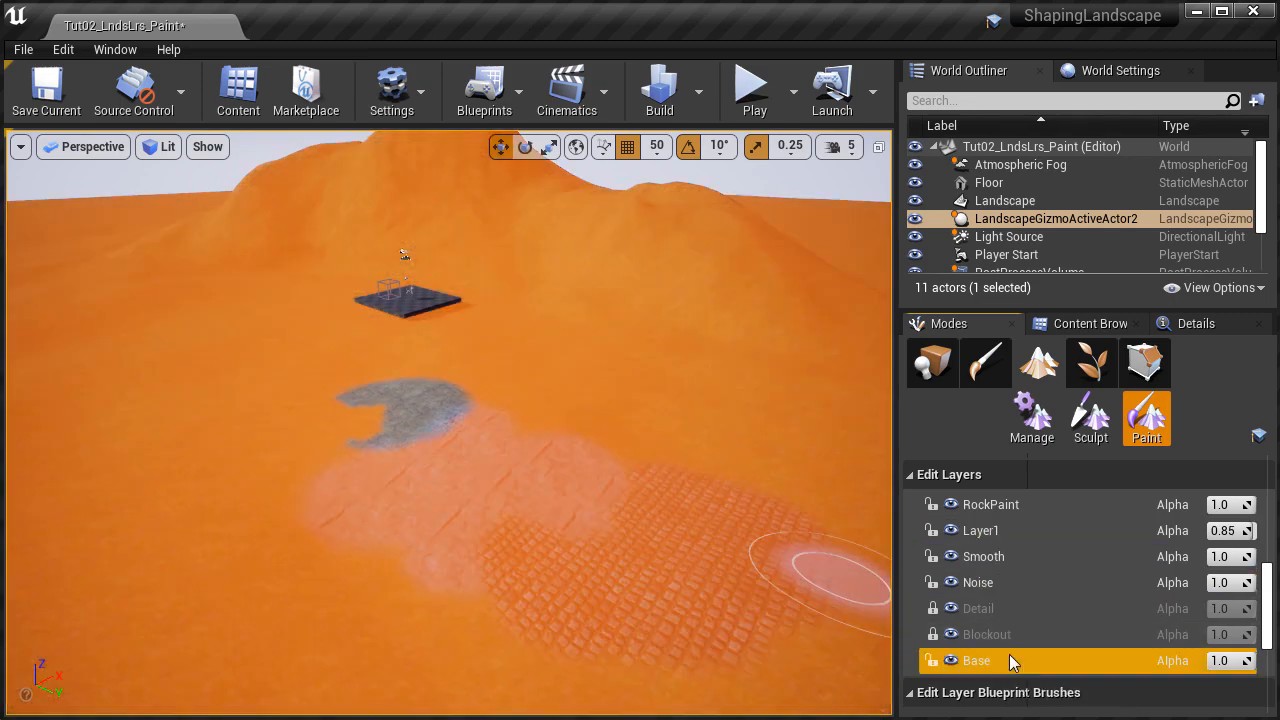
Step: Select the CobbleStone target layer and go through the edit layers up to RockPaint to see which one holds its paint
scroll(990, 655, down, 6)
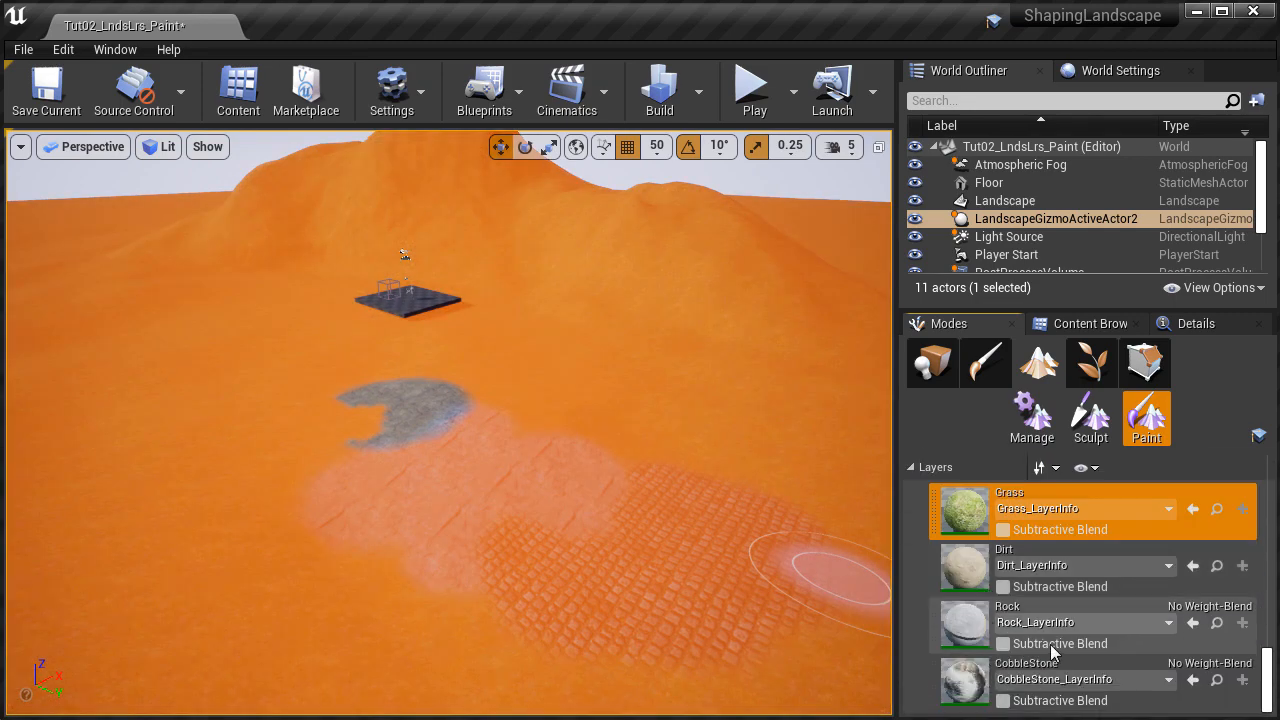
click(1050, 663)
scroll(1045, 640, up, 5)
click(1023, 540)
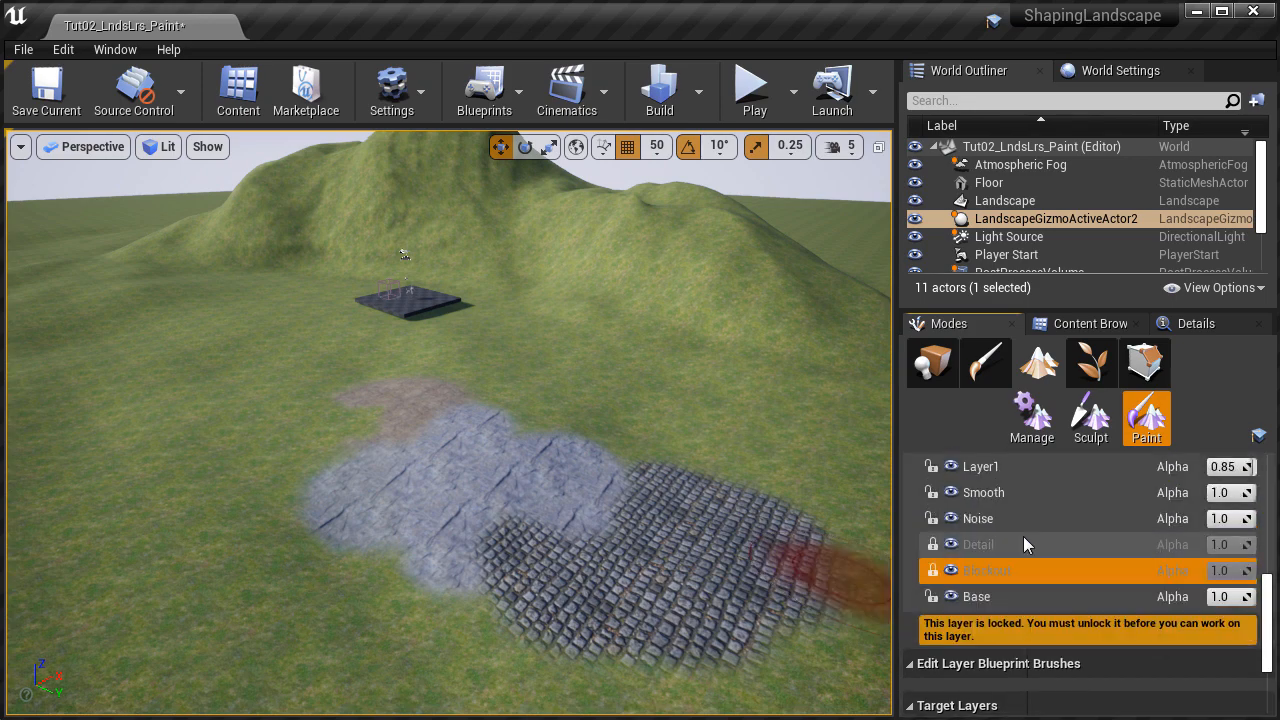
click(1020, 517)
click(1019, 495)
scroll(1014, 507, up, 4)
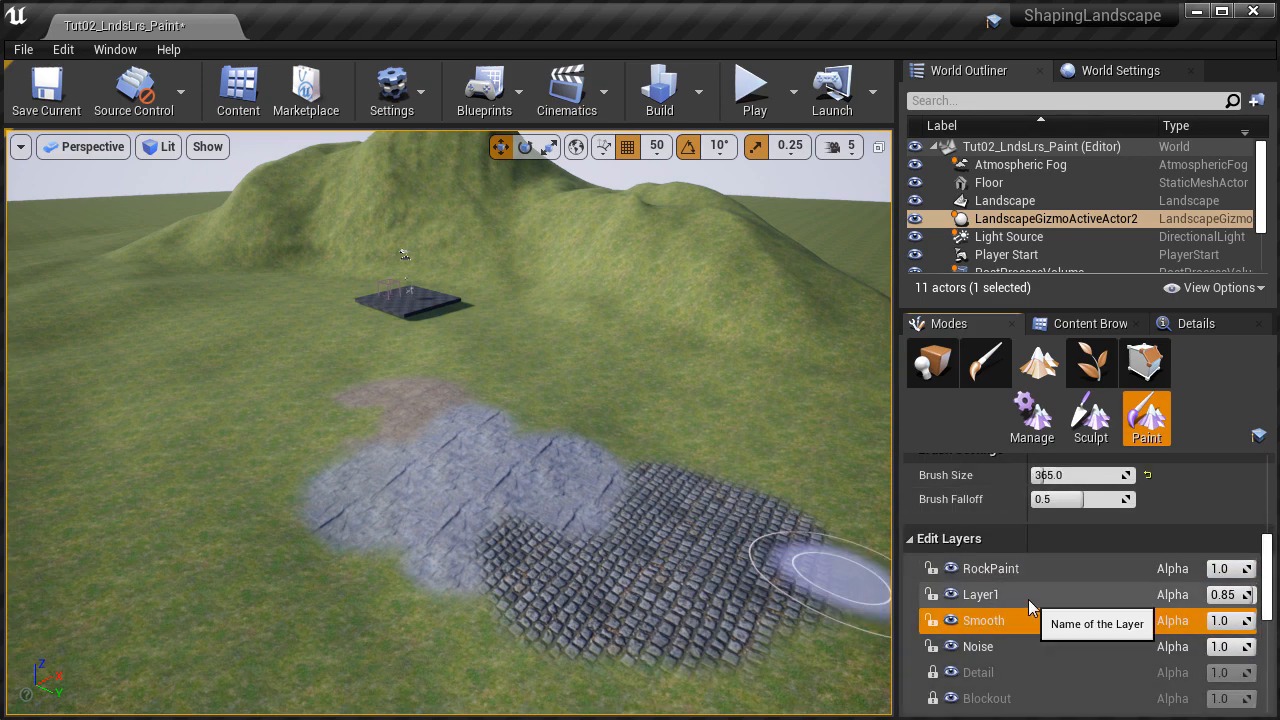
click(1031, 597)
click(1039, 568)
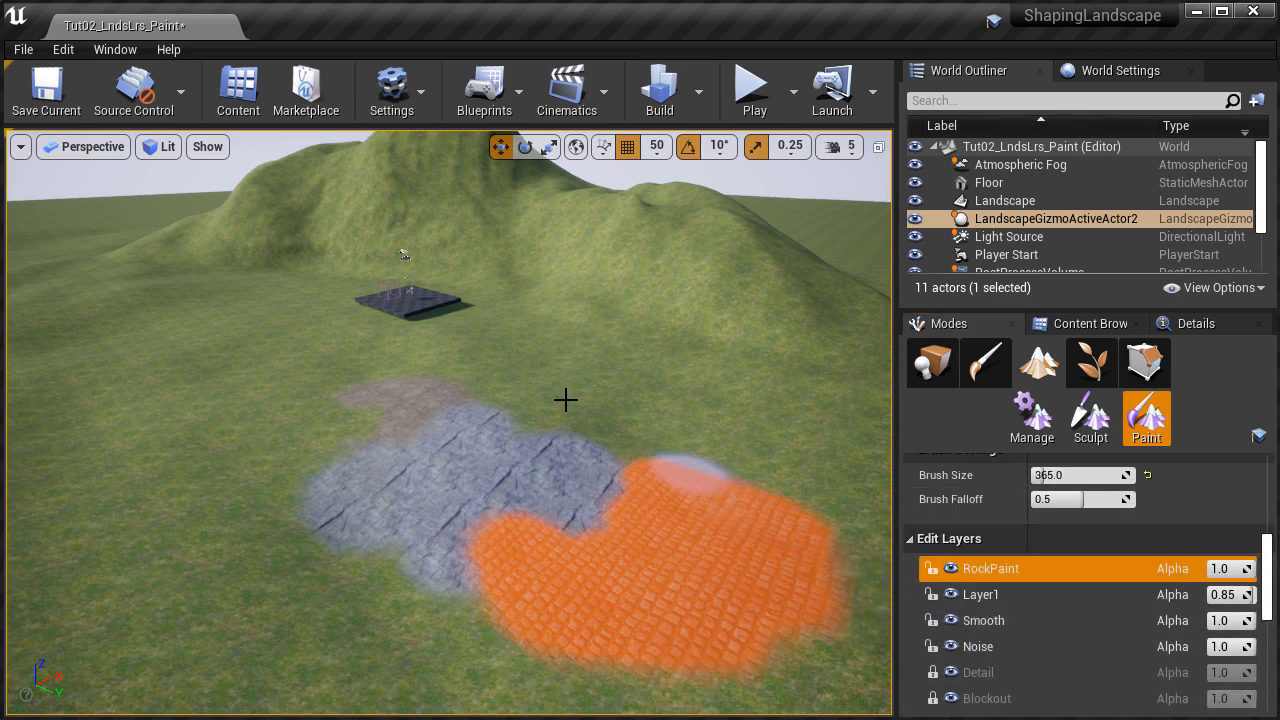
Step: Switch the landscape visualizer from Layer Contribution back to Normal
click(155, 148)
mouse_move(230, 454)
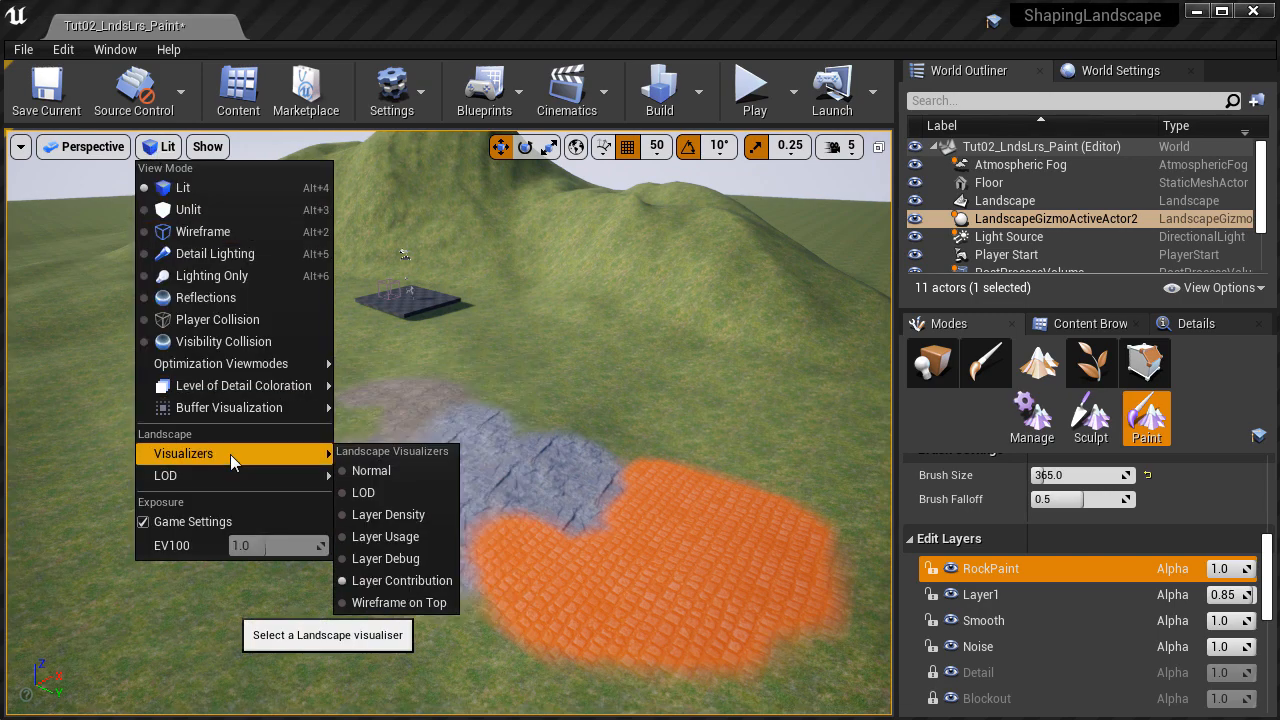
click(390, 470)
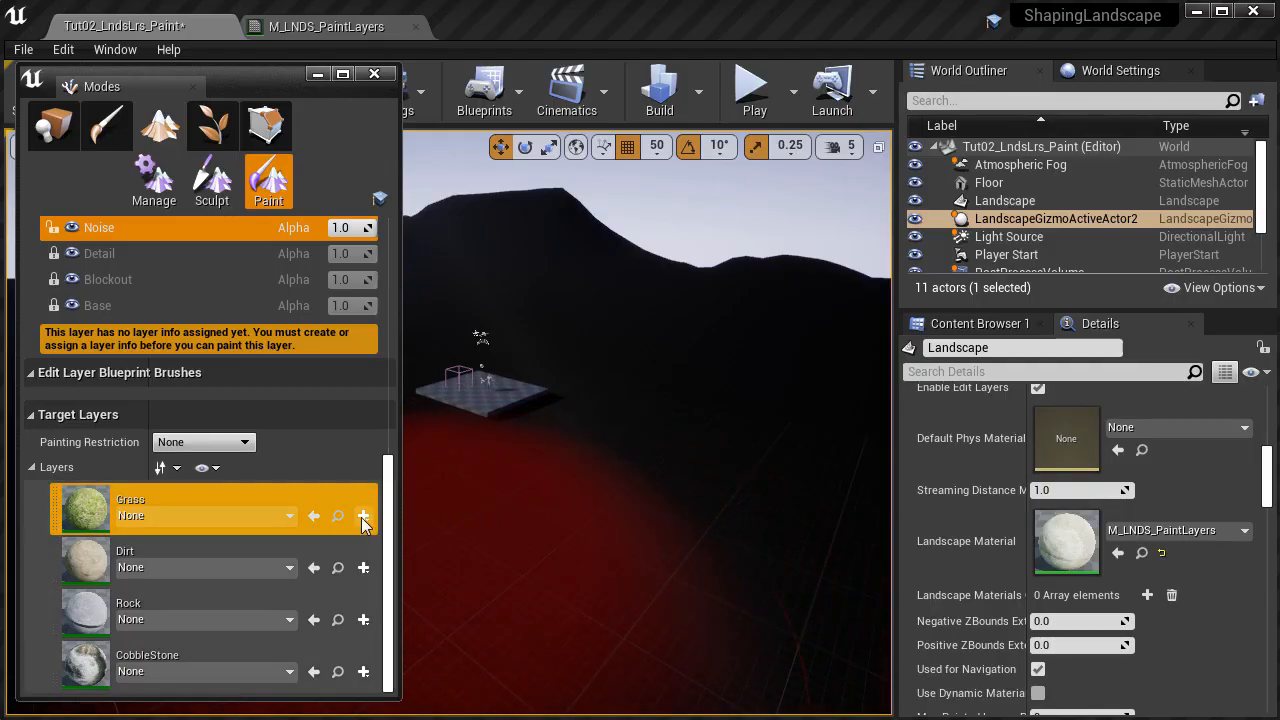
Step: Review the layer info types for the Grass target layer, and make Base the unlocked, active edit layer
click(362, 517)
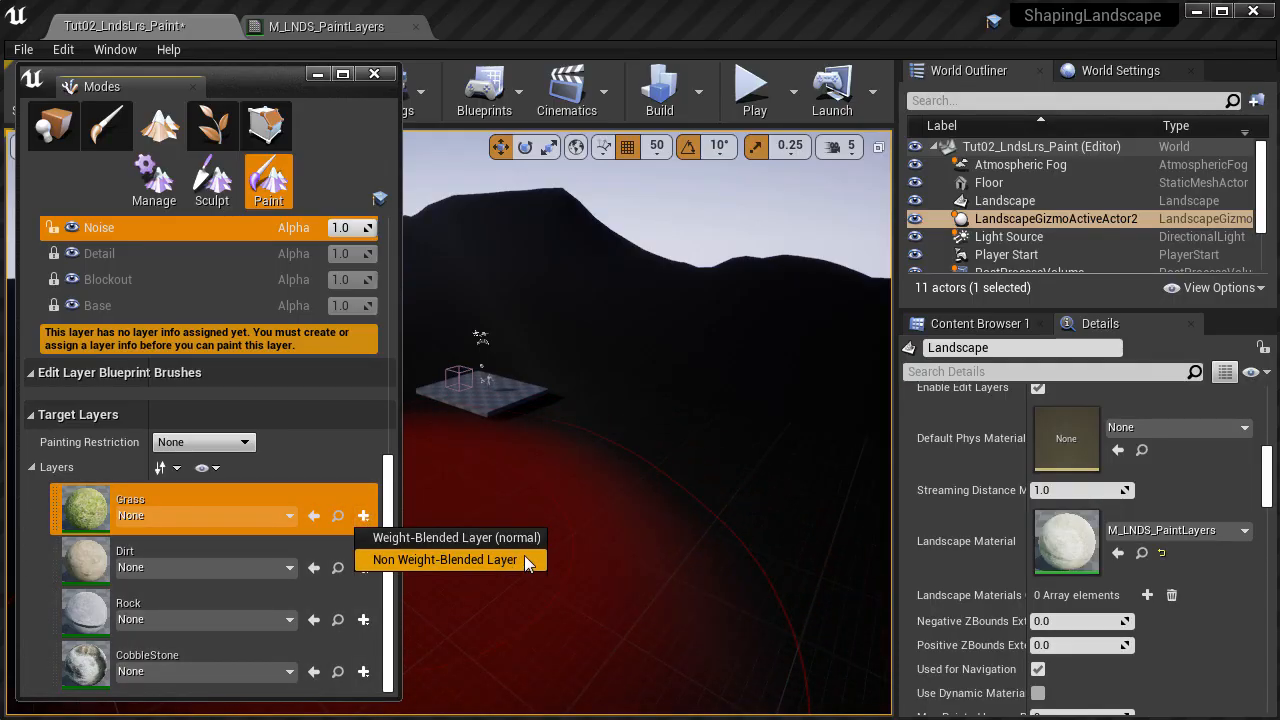
scroll(216, 298, up, 2)
click(220, 253)
click(214, 271)
click(209, 298)
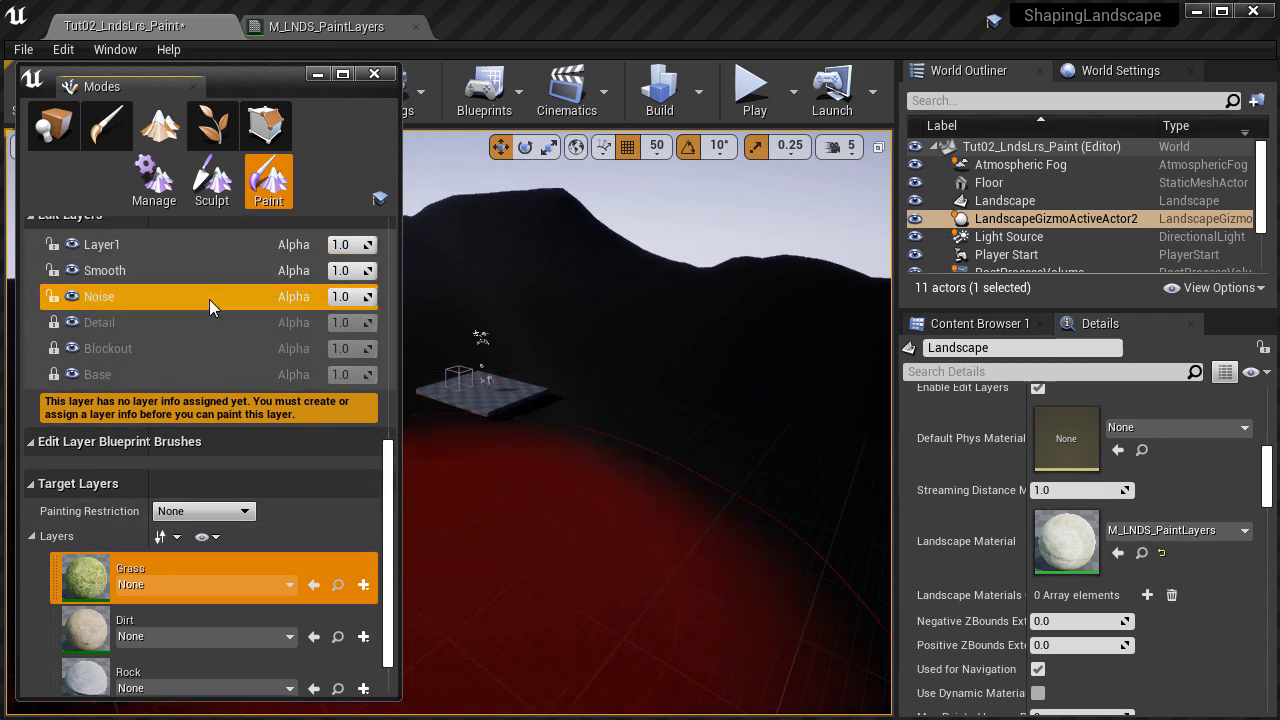
click(202, 321)
click(189, 348)
click(174, 373)
click(52, 375)
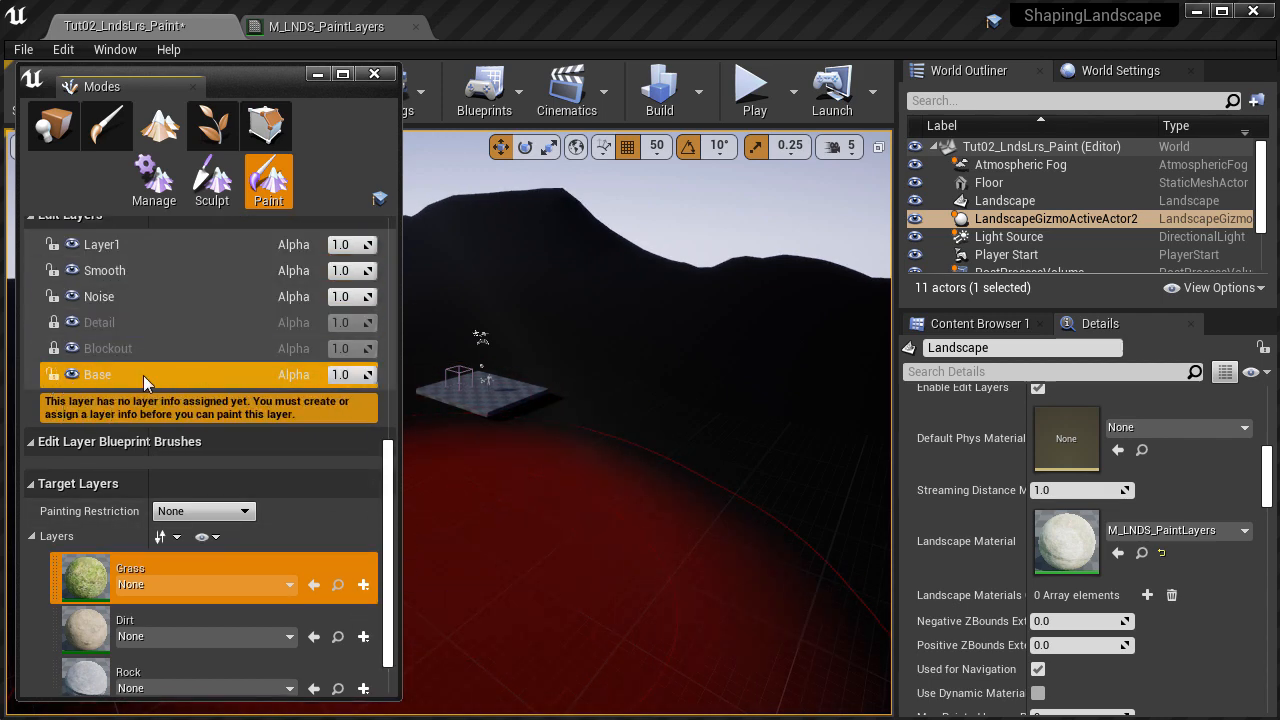
Step: Create a weight-blended layer info named Grass_LayerInfo for the Grass target layer in the Tut02_LndsLrs_Paint_sharedassets folder
scroll(252, 540, down, 2)
click(363, 516)
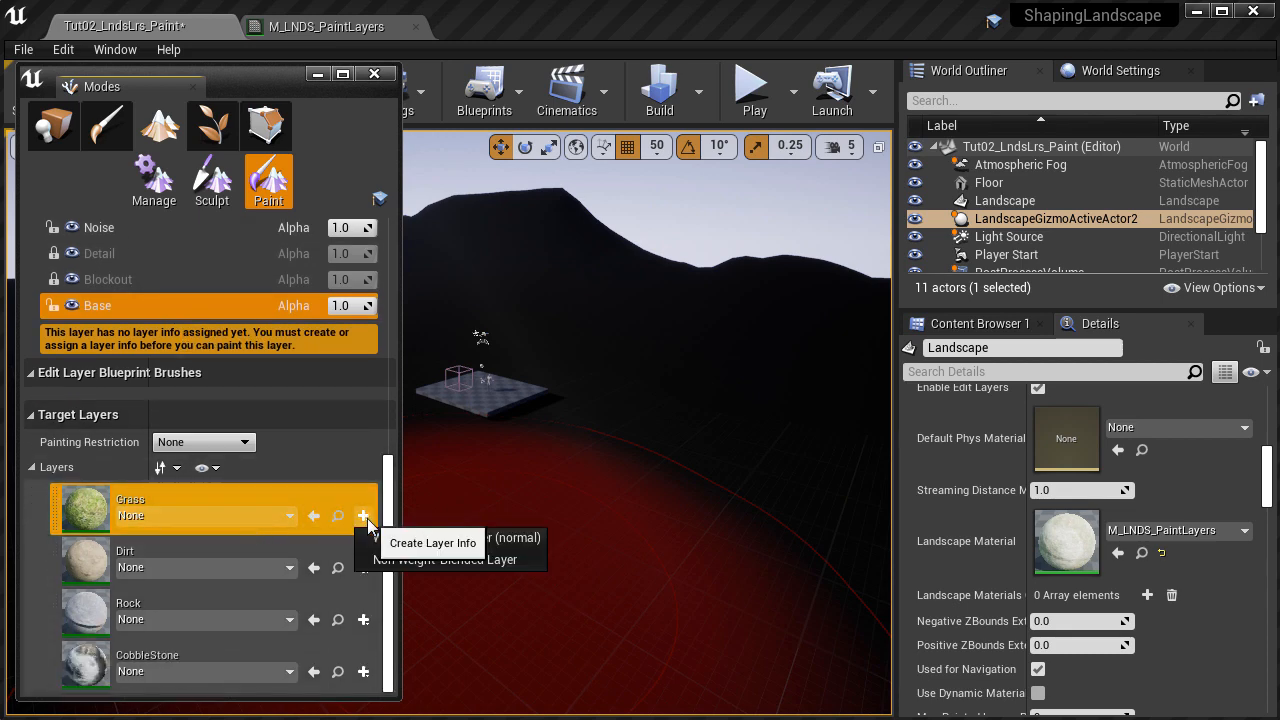
click(531, 536)
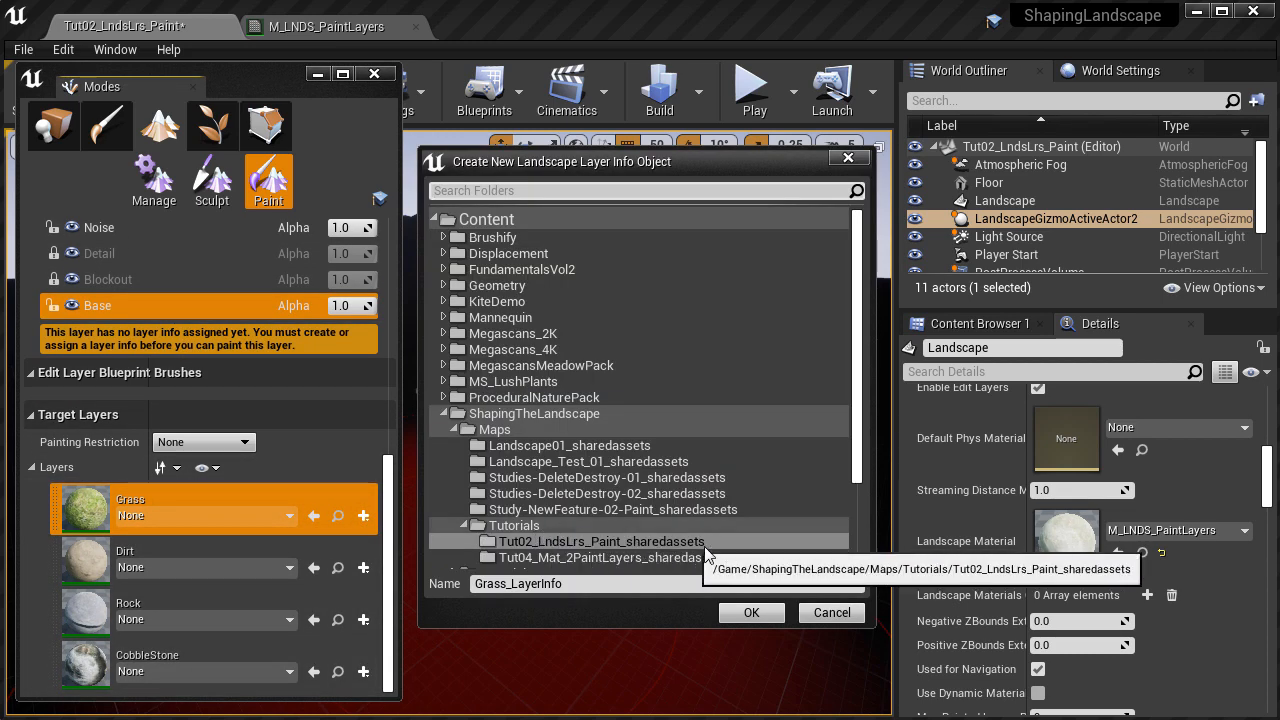
click(748, 612)
Step: Show the viewport full screen and toggle the Base edit layer's visibility to check what it contributes
right_drag(728, 597, 712, 585)
key(F11)
click(240, 493)
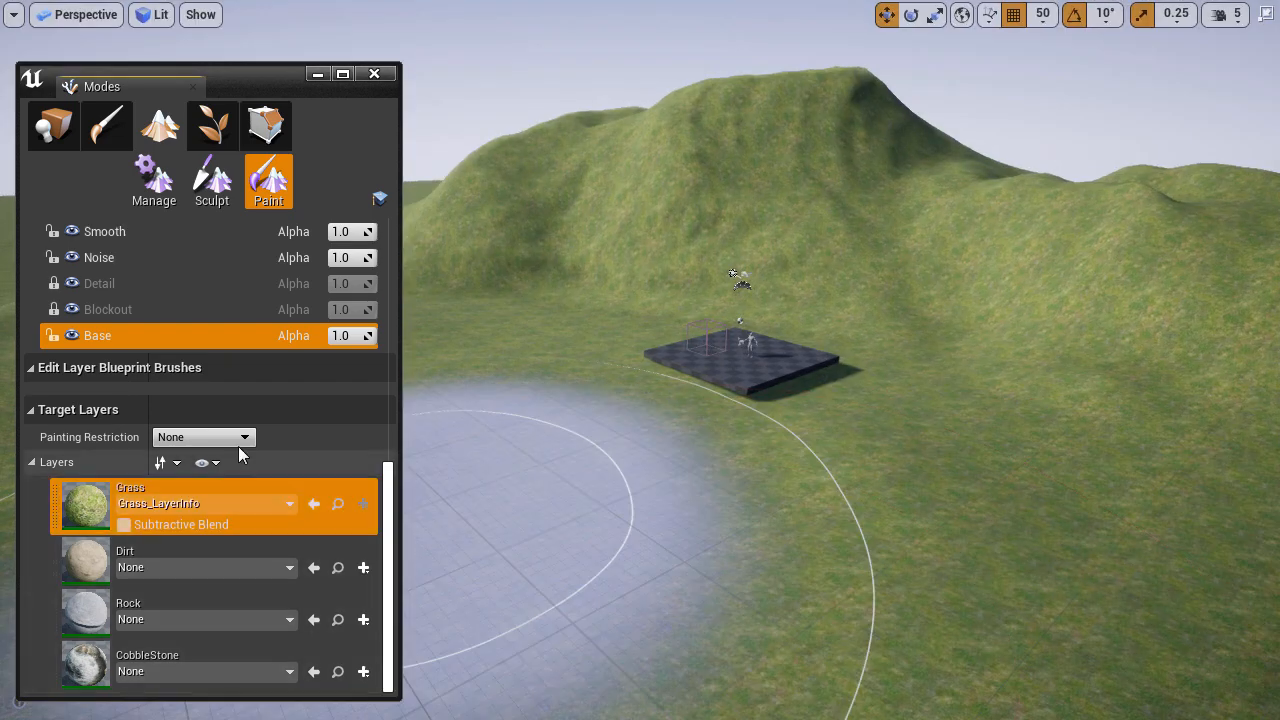
click(71, 335)
click(71, 335)
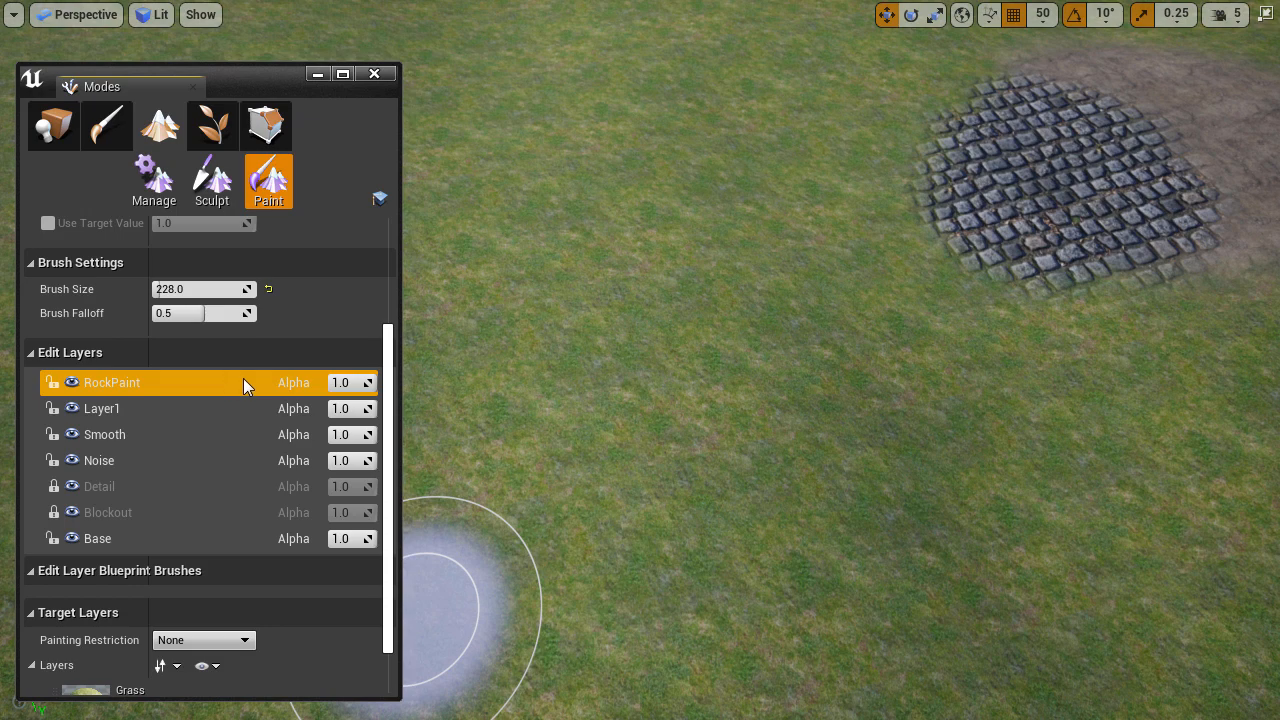
Step: Enlarge the brush to 365 and paint the Rock target layer on the RockPaint edit layer, on the grass near the cobblestone patch
scroll(240, 596, down, 4)
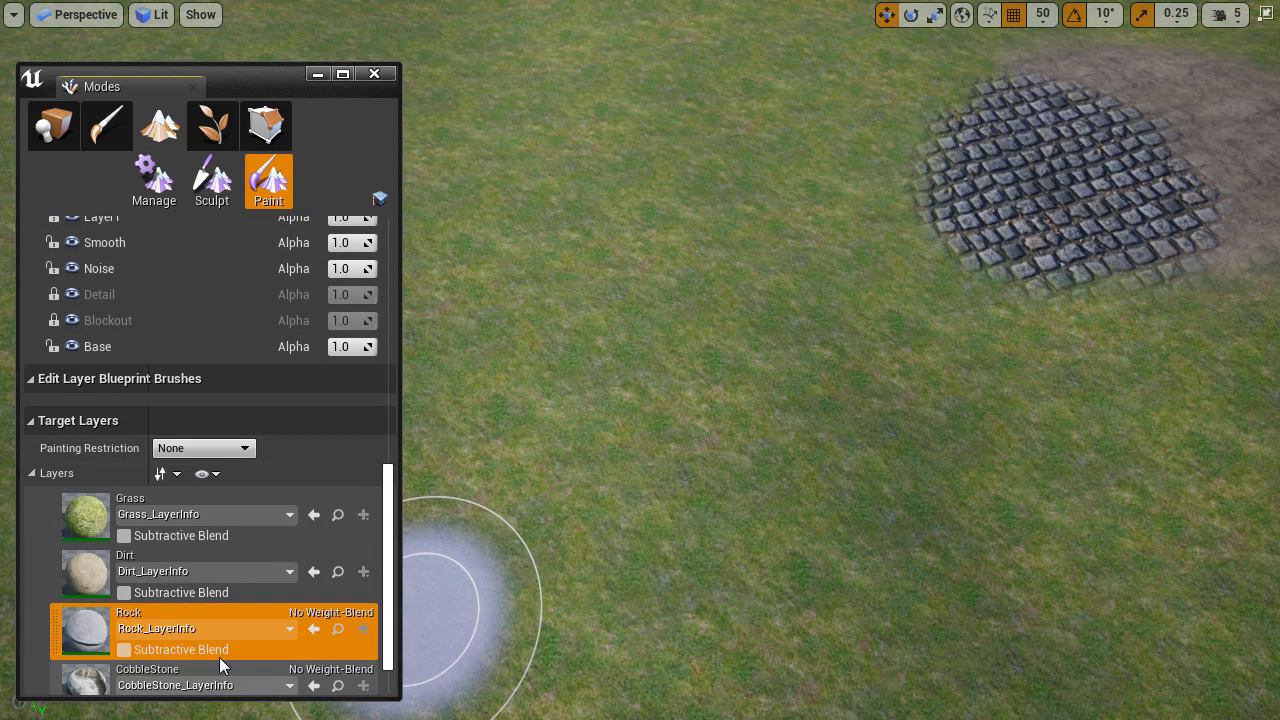
scroll(213, 613, up, 2)
scroll(213, 613, up, 2)
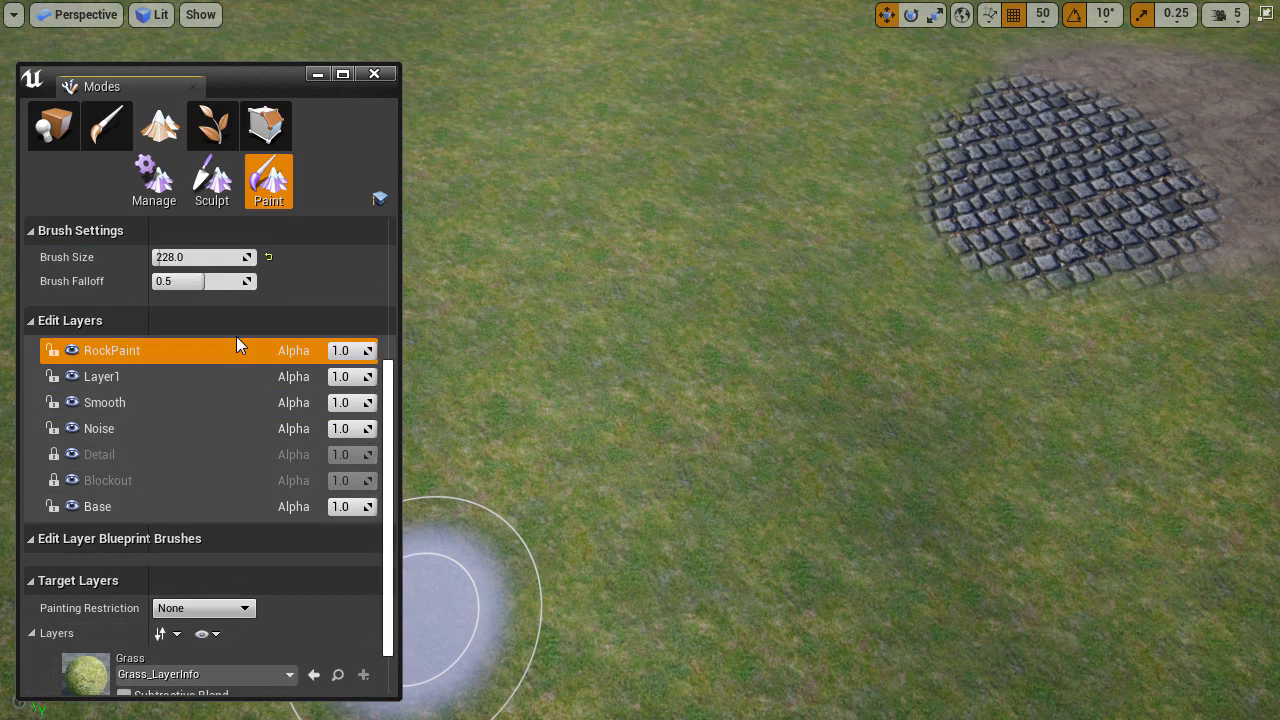
mouse_move(896, 328)
right_down()
mouse_move(850, 340)
mouse_move(820, 368)
right_up()
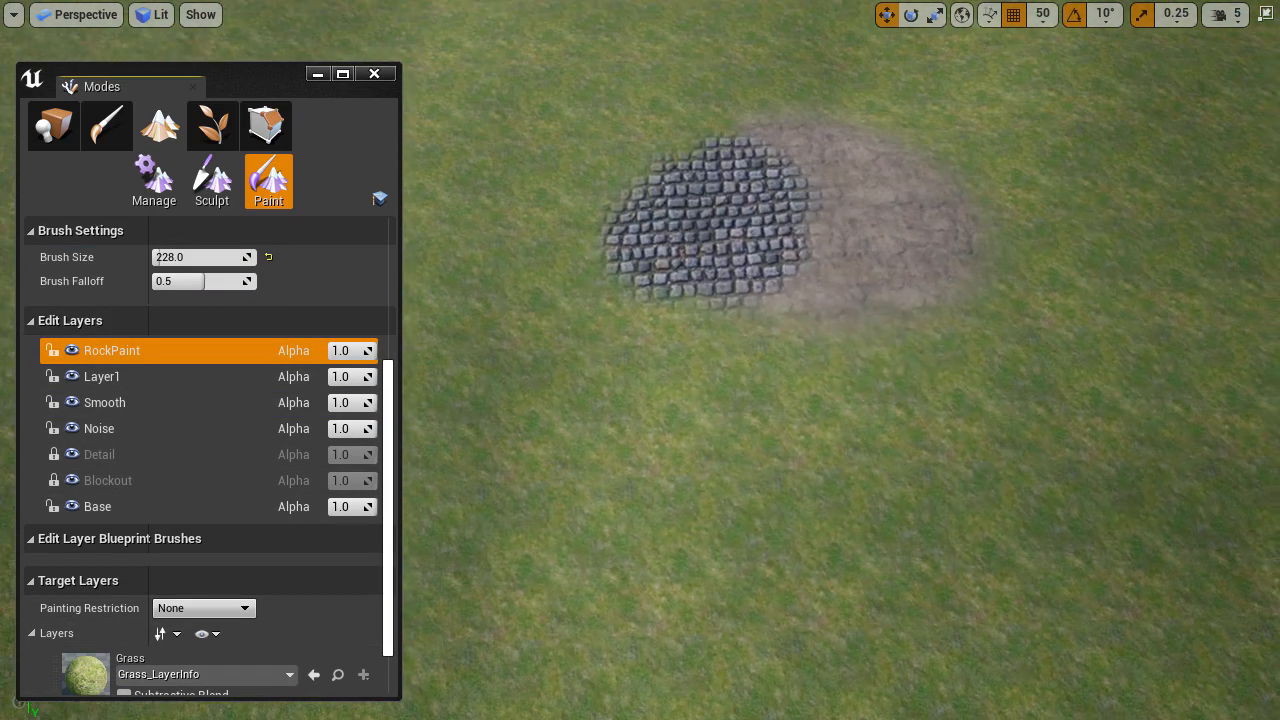
right_drag(726, 420, 727, 427)
key(bracketright)
key(bracketright)
key(bracketright)
key(bracketright)
key(bracketright)
key(bracketright)
key(bracketright)
key(bracketright)
key(bracketright)
key(bracketright)
mouse_move(780, 430)
mouse_down()
mouse_move(726, 457)
mouse_move(974, 431)
mouse_move(768, 526)
mouse_up()
right_drag(775, 523, 797, 506)
Step: Toggle the RockPaint and Base edit layers' visibility and select Layer1 to compare what each one contributes to the painted ground
click(72, 350)
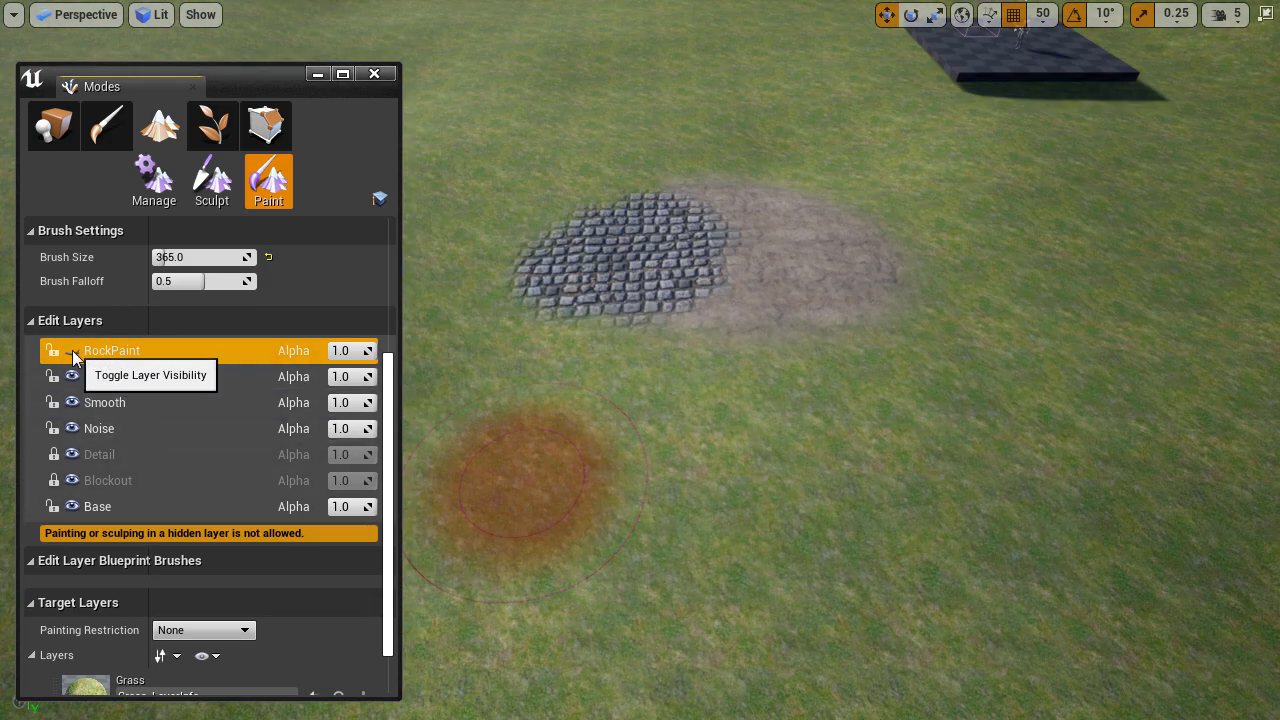
click(72, 350)
click(73, 377)
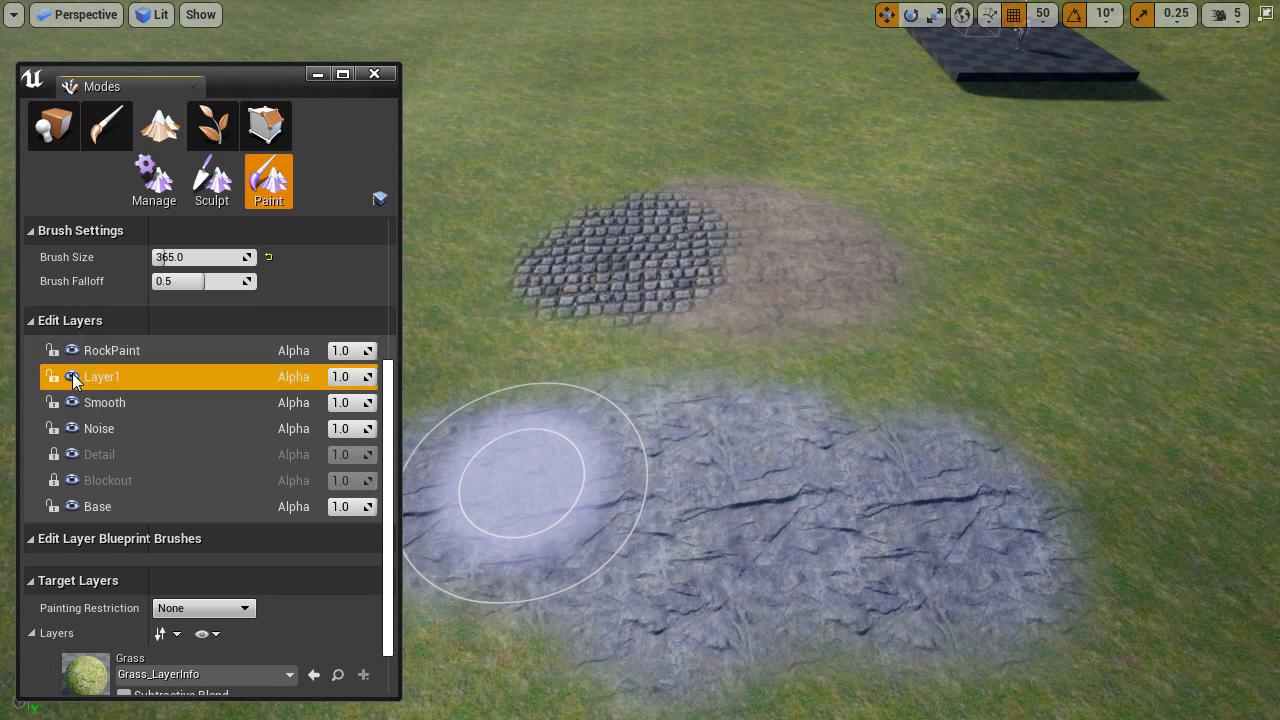
click(72, 506)
click(72, 506)
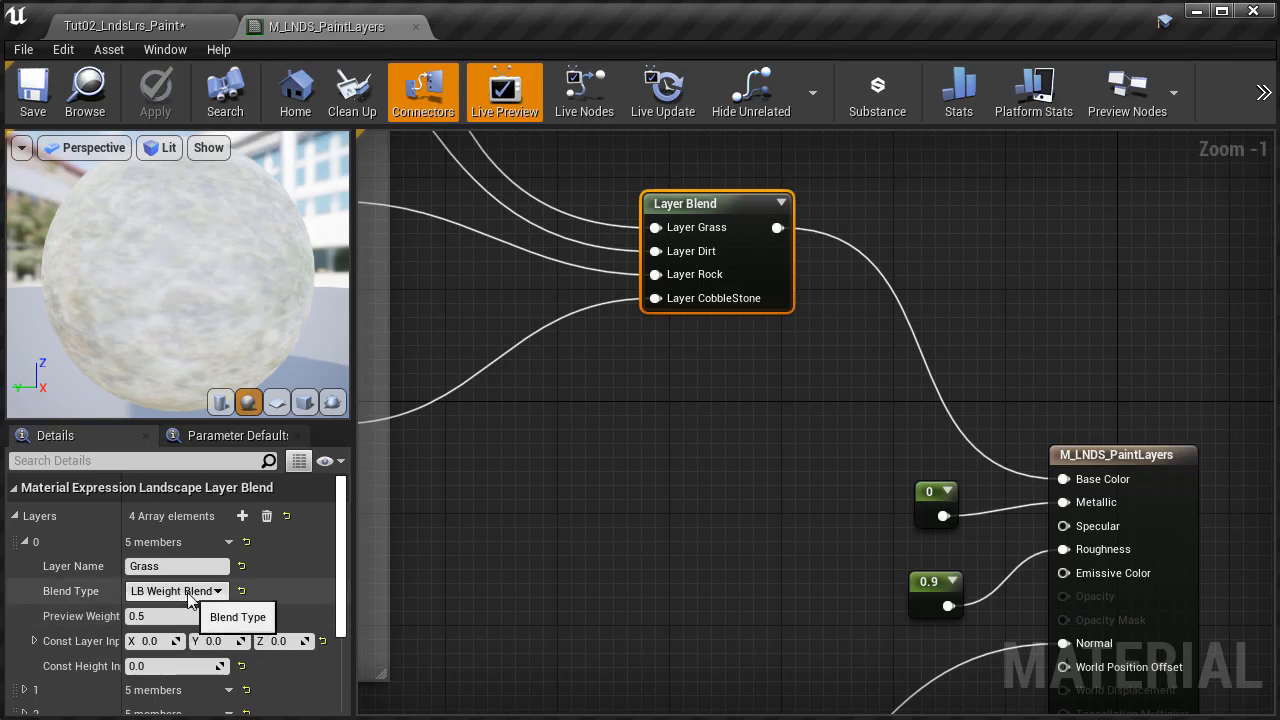
Step: View the Grass layer's blend type choices in the M_LNDS_PaintLayers Layer Blend node and its layer info creation options in Paint mode
click(217, 593)
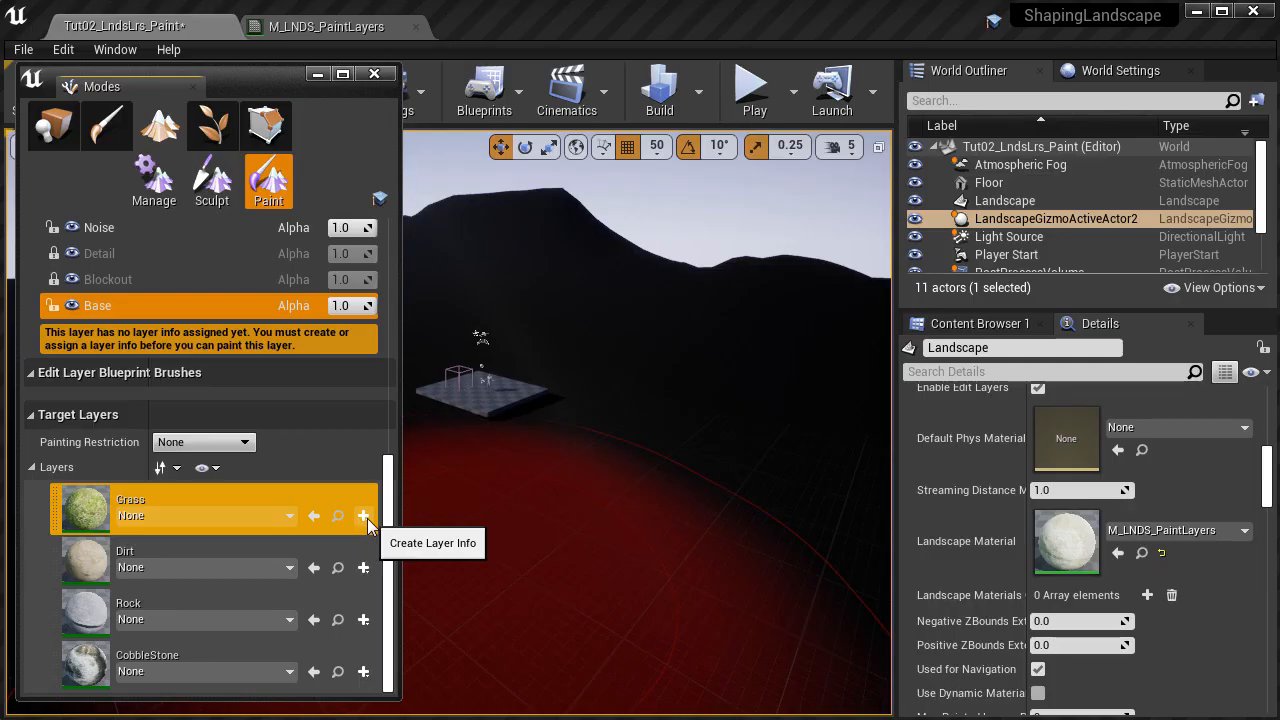
click(364, 516)
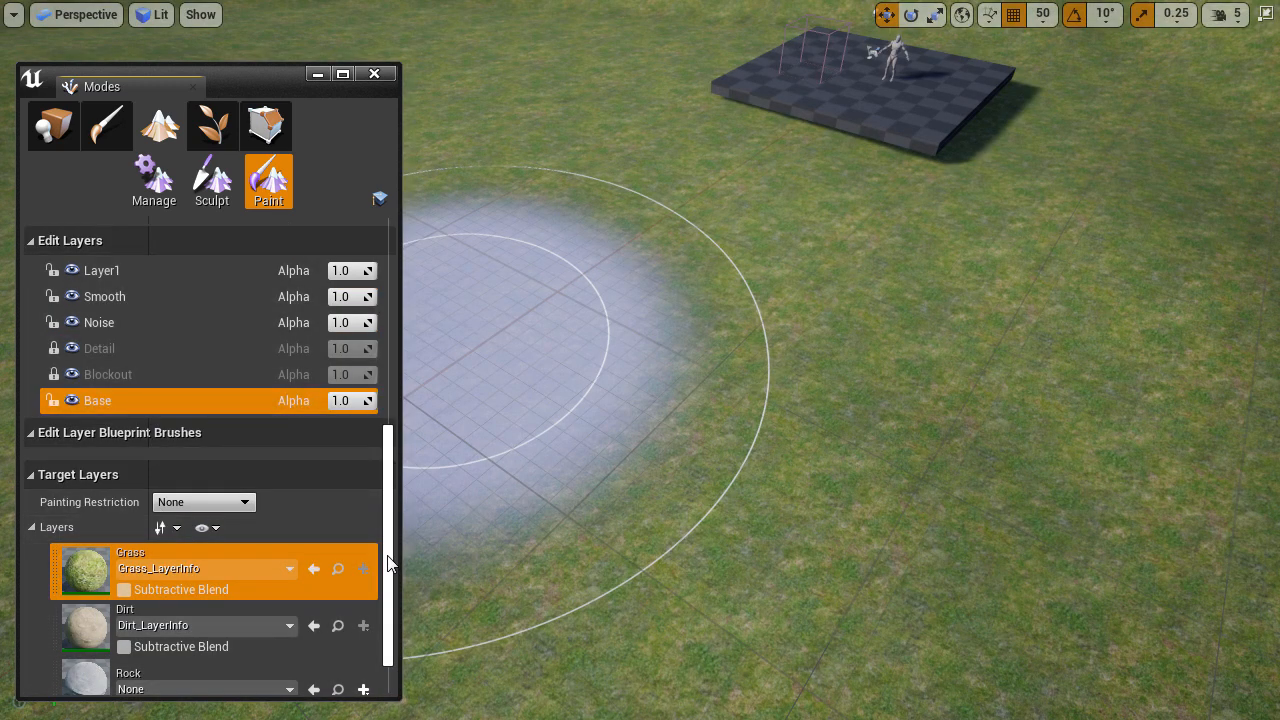
Step: Paint the Dirt target layer on the grass beside the floor platform, with Base as the edit layer
click(170, 609)
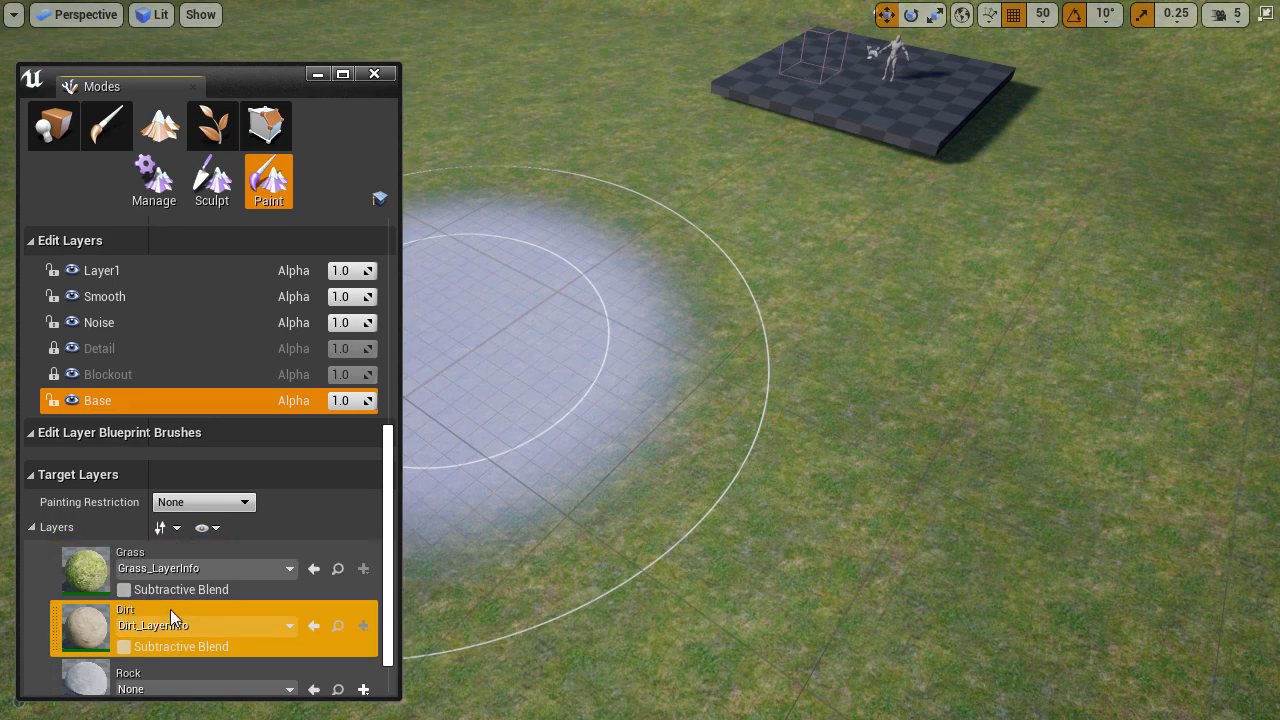
right_drag(537, 628, 689, 520)
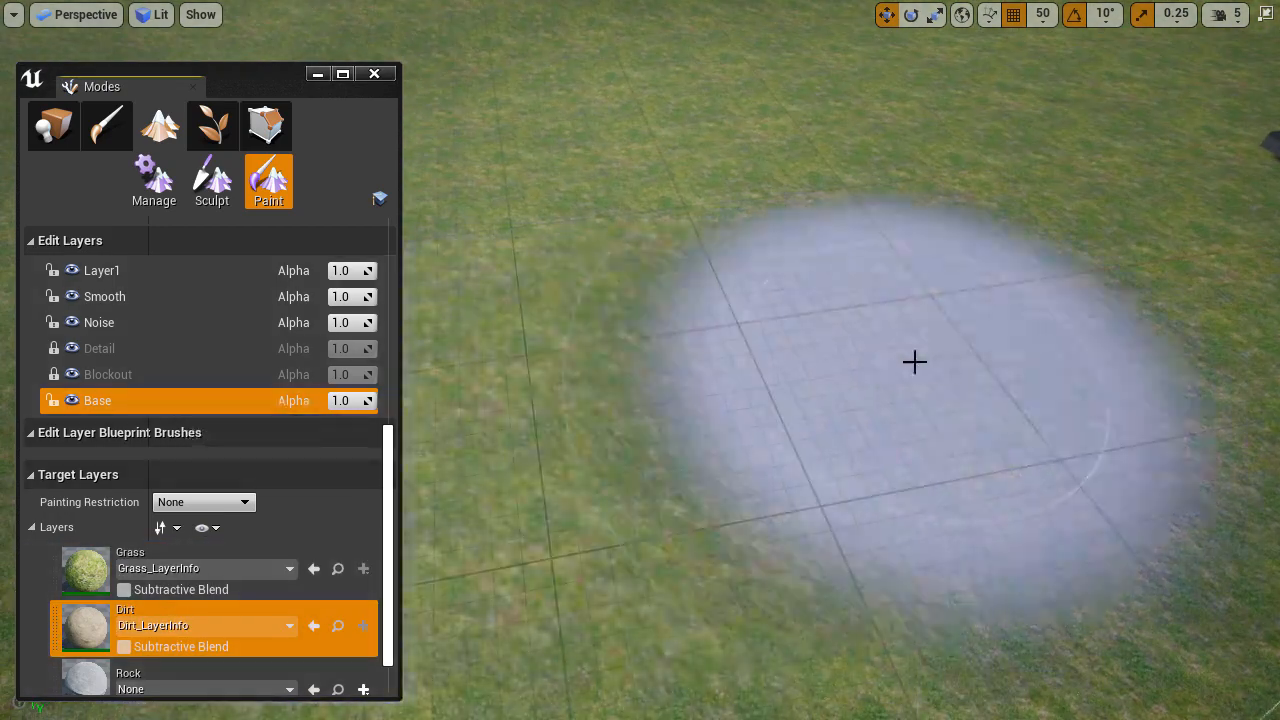
right_drag(915, 362, 817, 343)
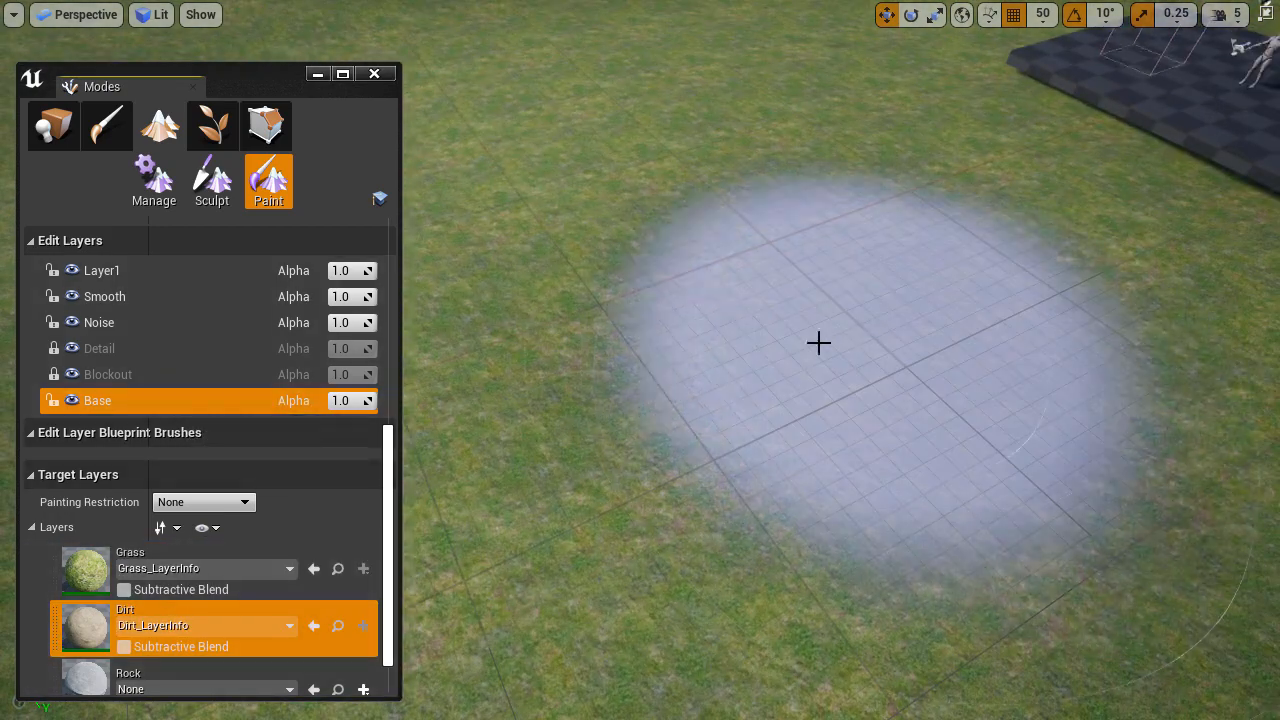
mouse_move(817, 343)
mouse_down()
mouse_move(811, 374)
mouse_move(806, 349)
mouse_up()
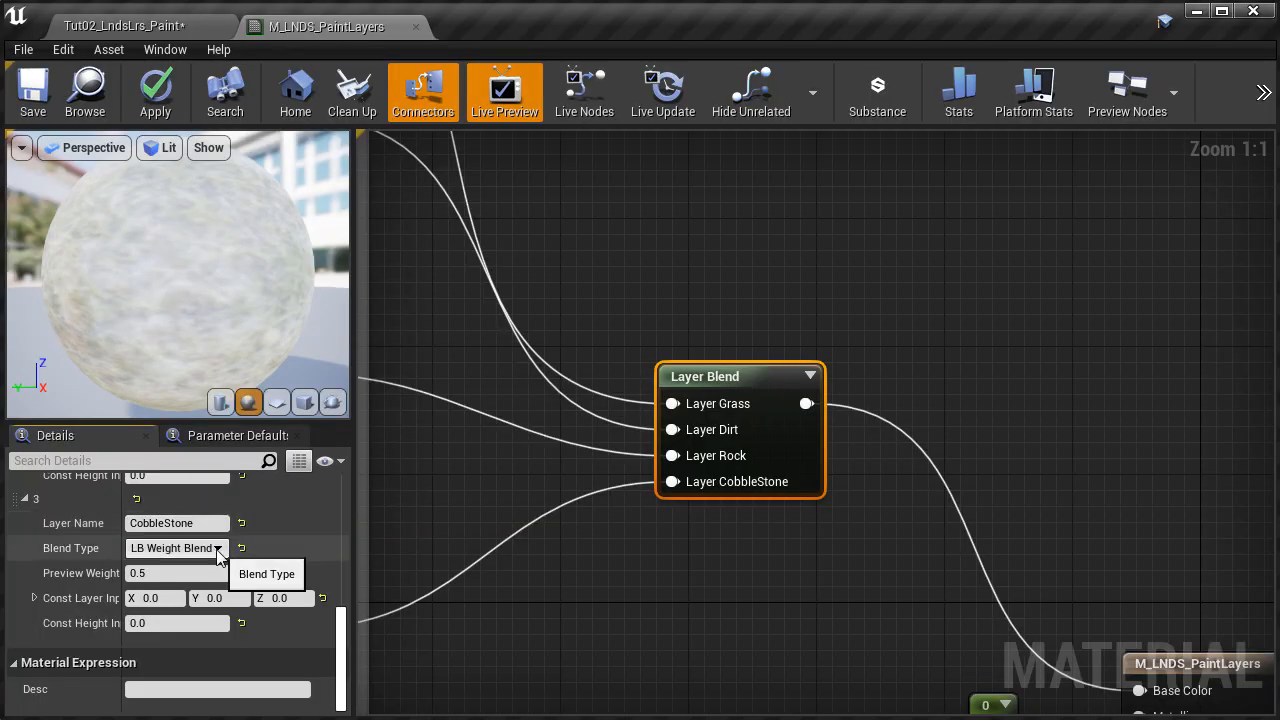
Step: Set the CobbleStone layer's blend type to LB Alpha Blend in the material's Layer Blend node
click(217, 550)
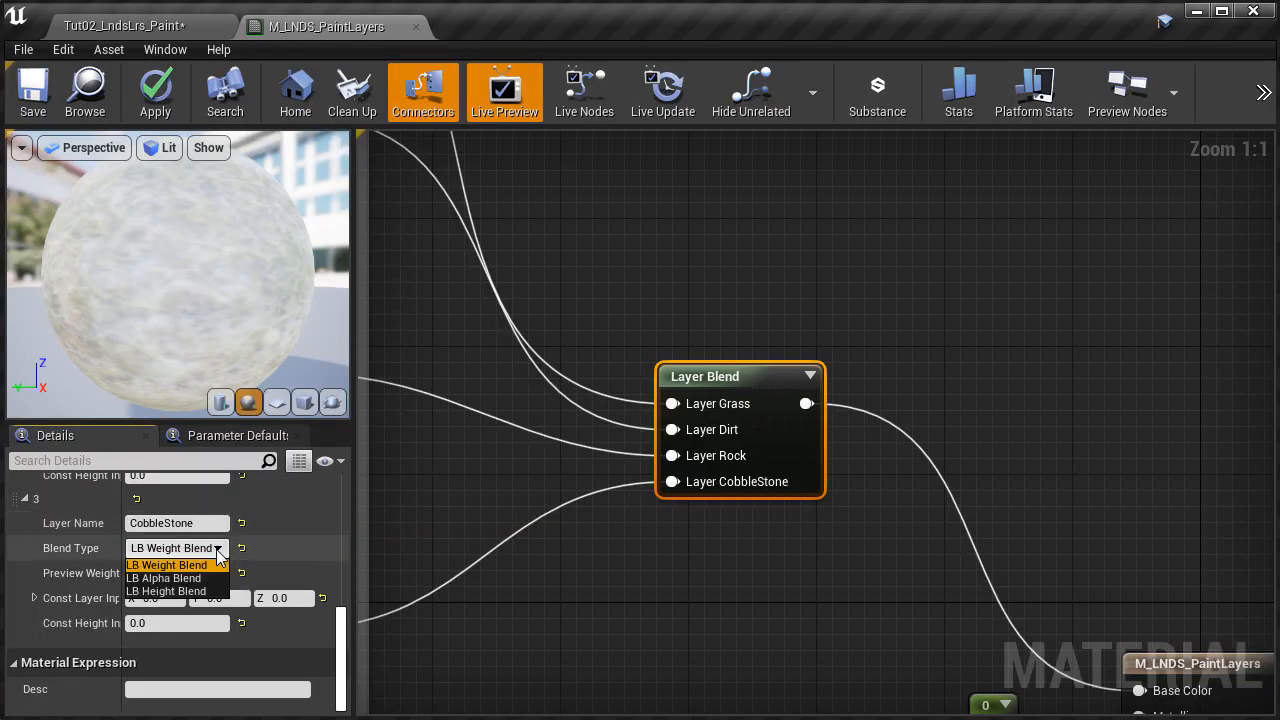
click(208, 579)
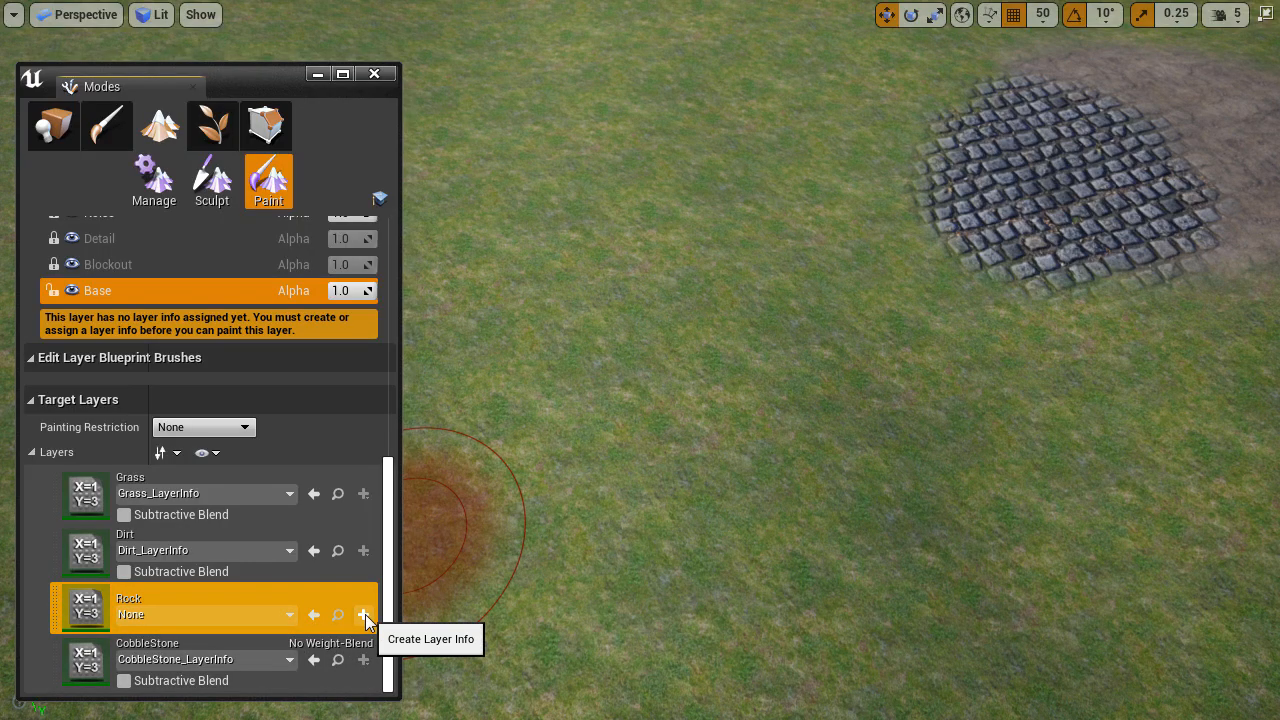
Step: Create a non weight-blended layer info named Rock_LayerInfo for the Rock target layer in the Tut02_LndsLrs_Paint_sharedassets folder
click(363, 614)
click(529, 659)
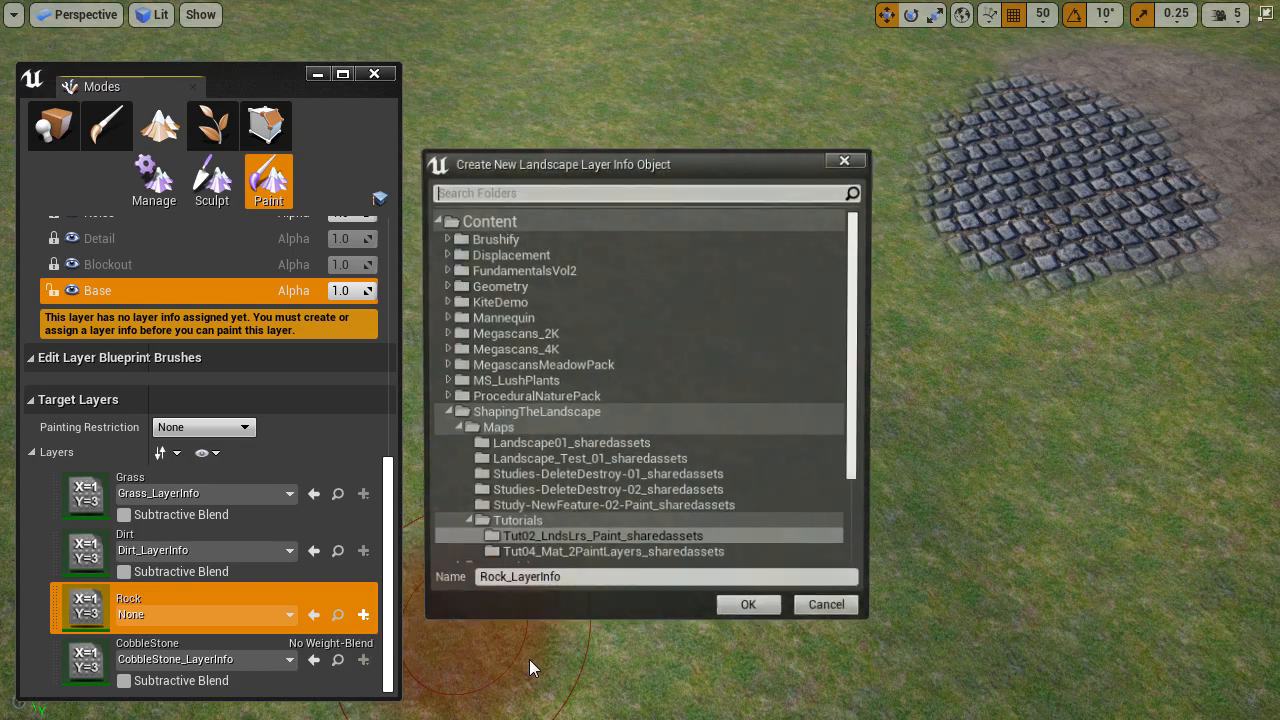
click(759, 613)
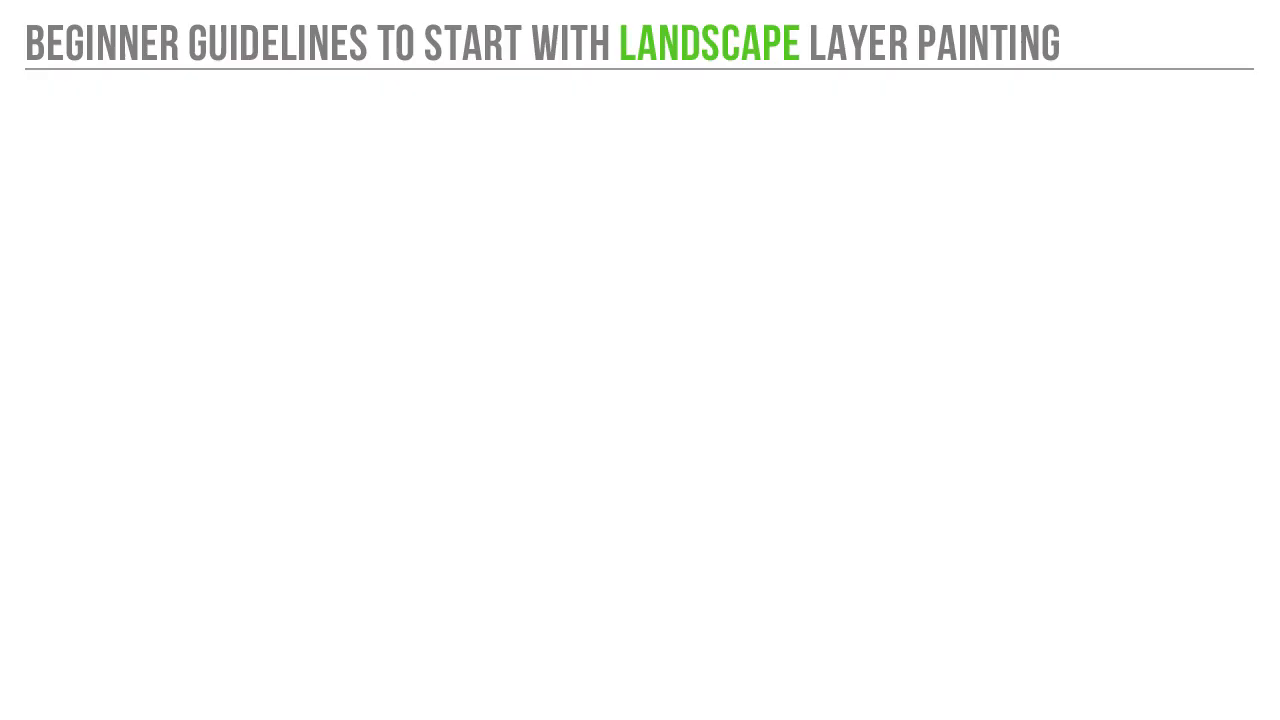